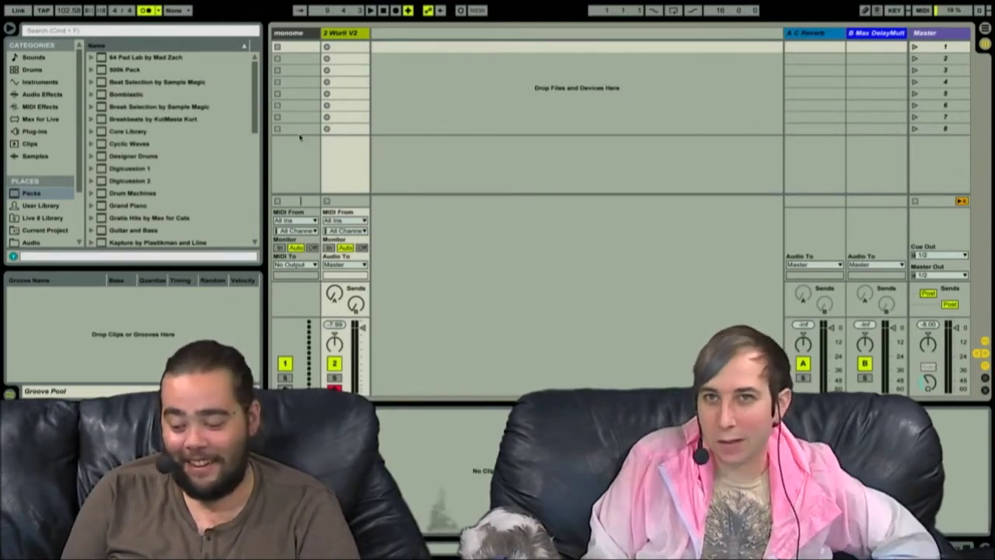
key("ctrl+Up")
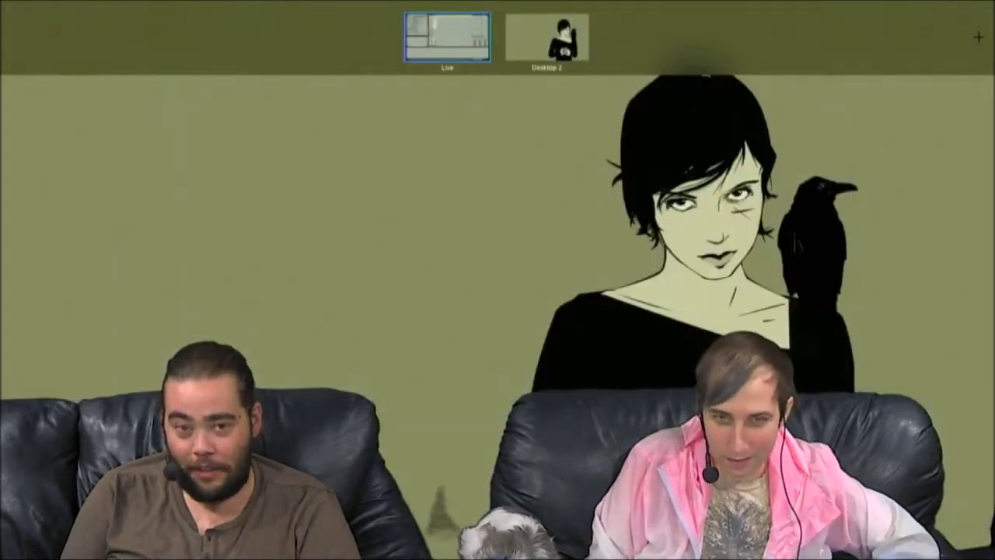
key("ctrl+Up")
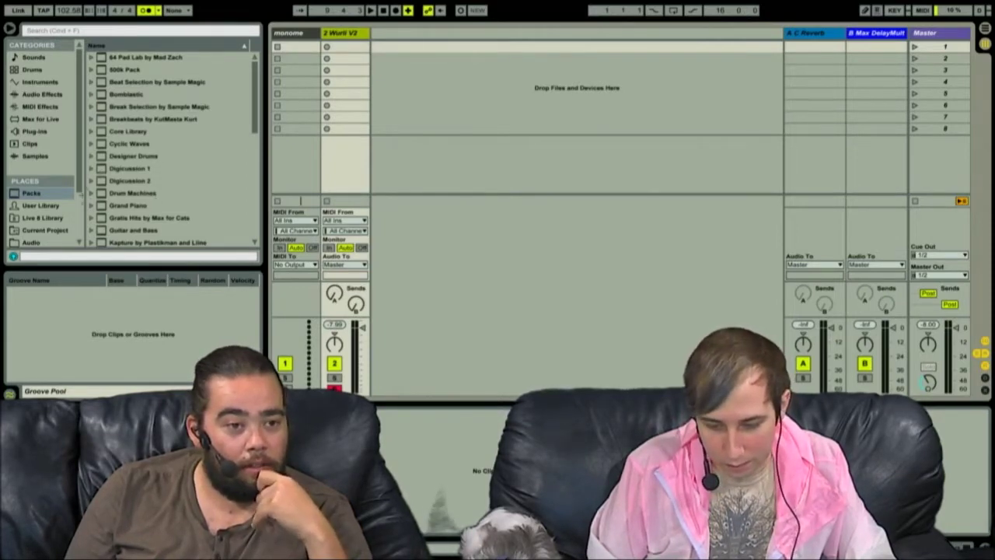
- Browse the Audio place and look through the files inside the Loops folder
left_click_drag(79, 185, 68, 248)
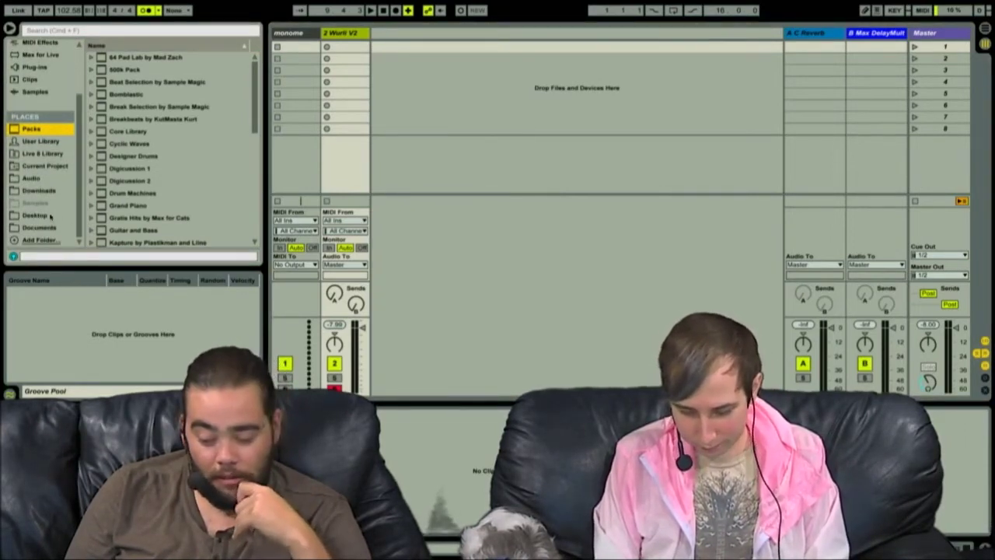
left_click(30, 179)
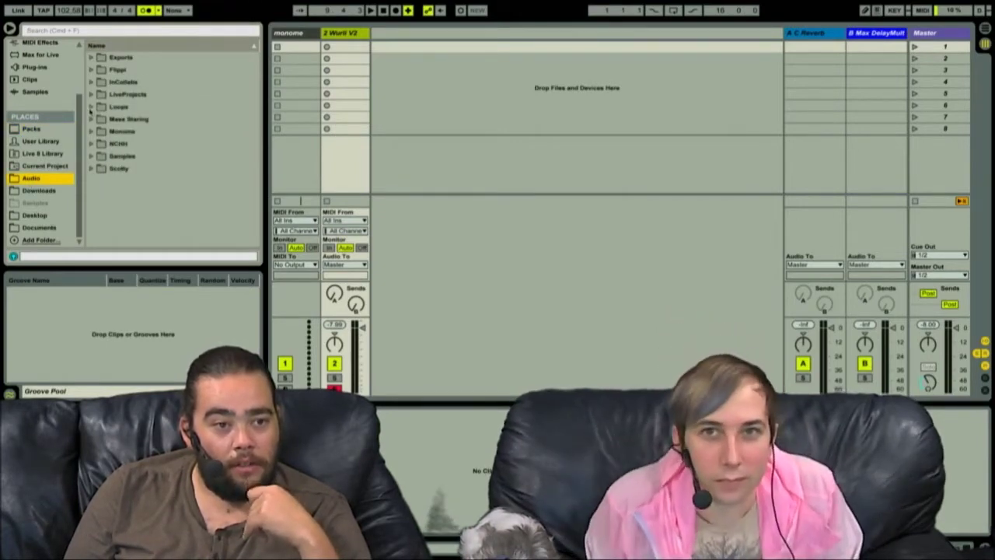
left_click(92, 108)
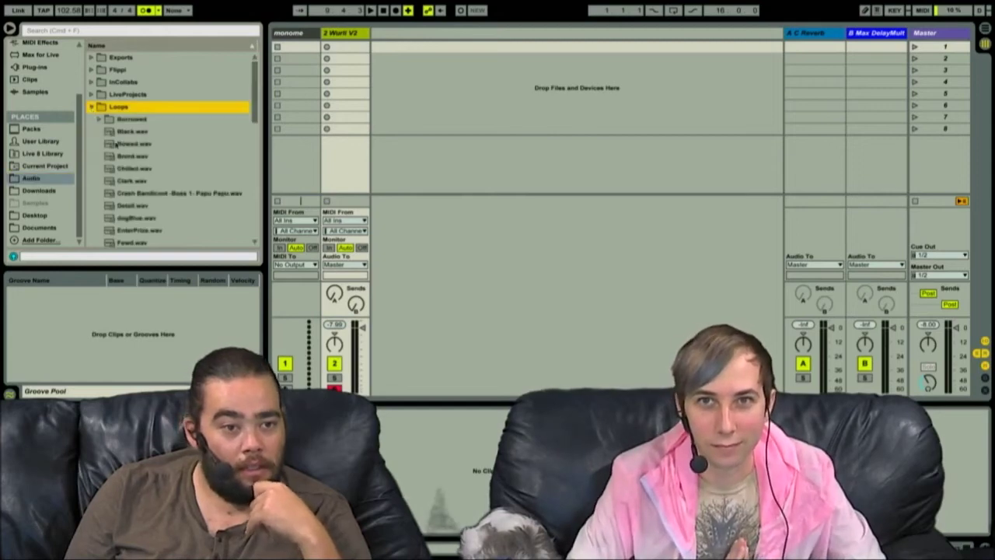
scroll(116, 145, "down", 5)
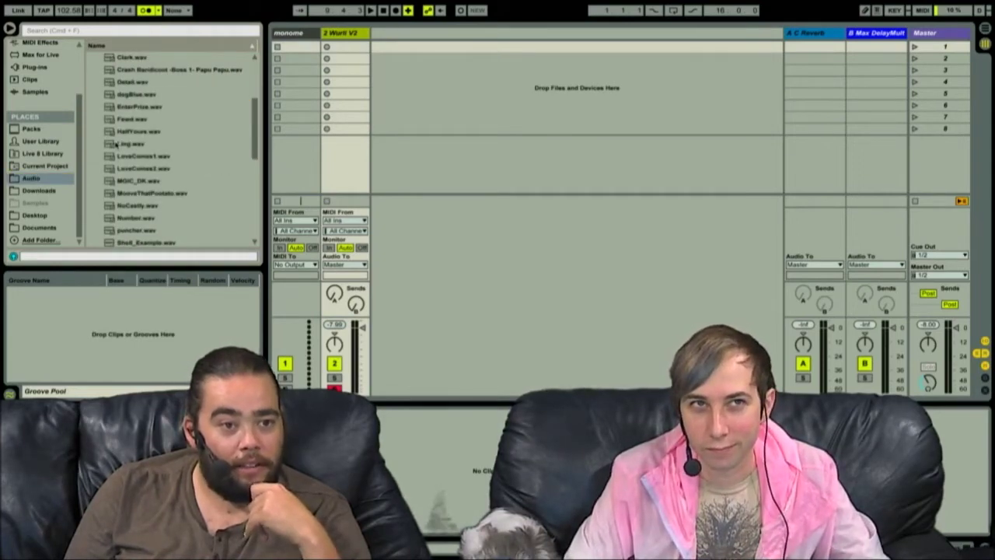
scroll(116, 145, "up", 5)
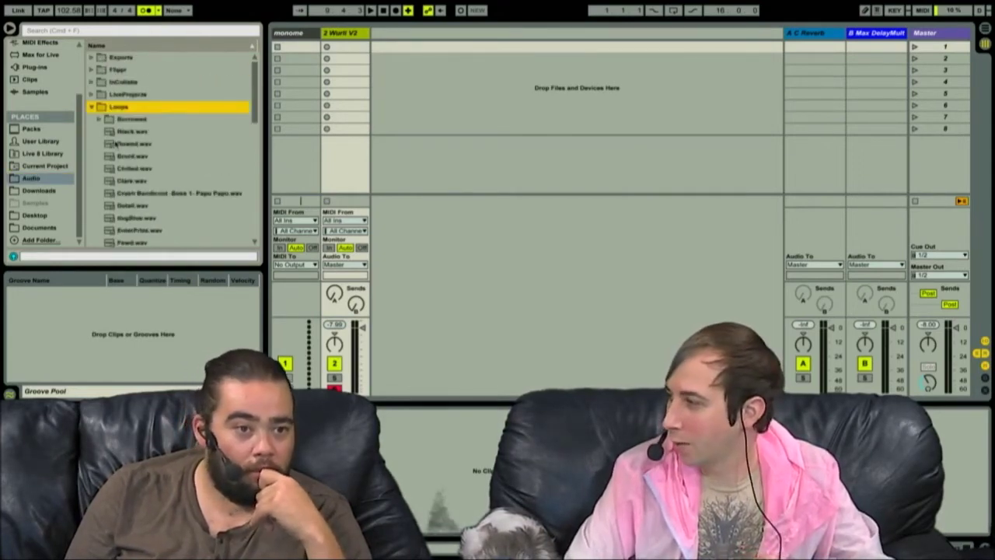
left_click(93, 108)
left_click(92, 109)
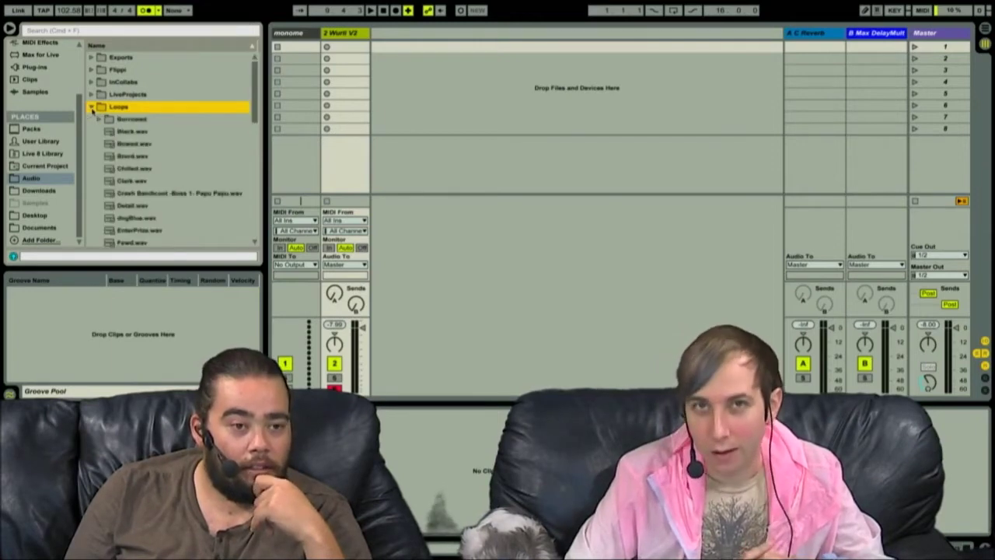
left_click(92, 108)
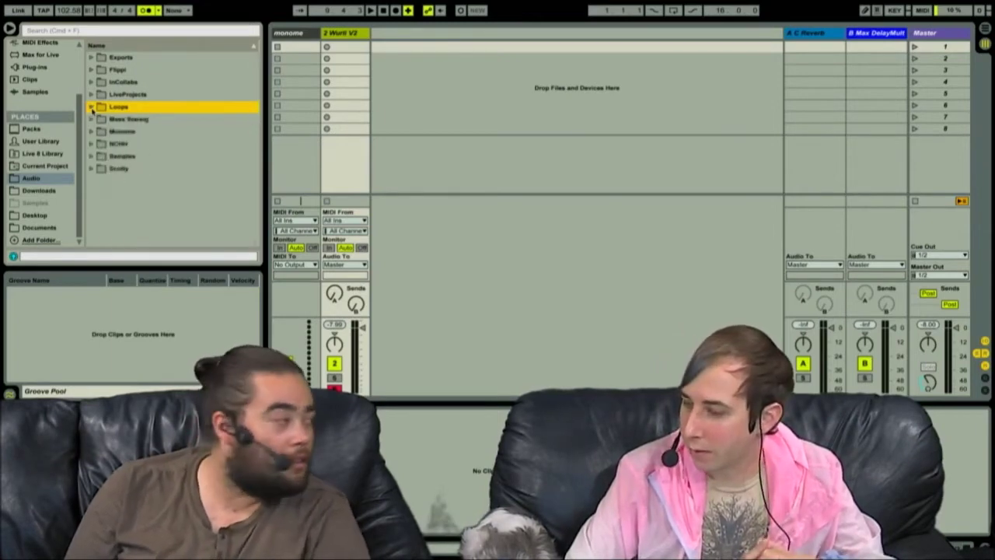
- Open the recent set SnackTimeLoop.als without saving the changes to the untitled set
left_click(57, 5)
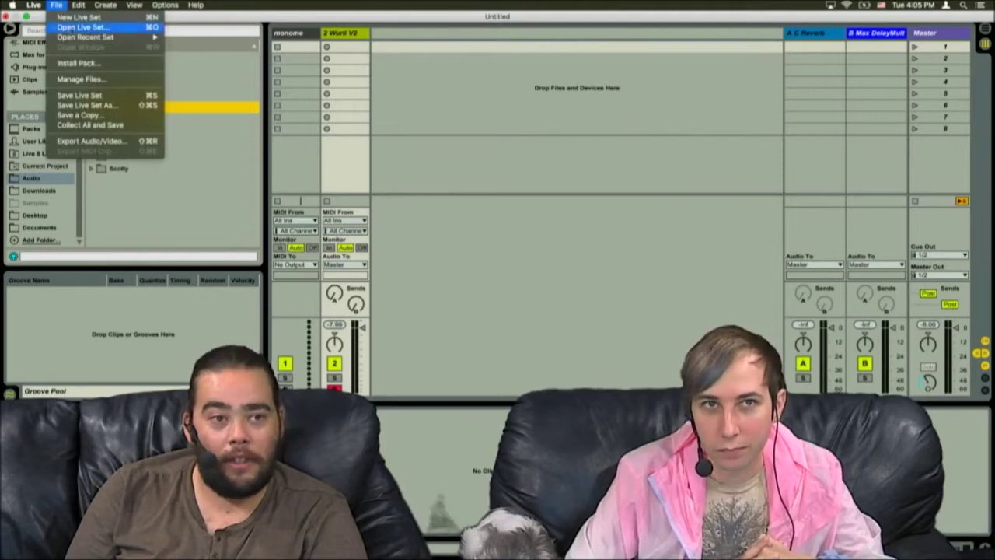
mouse_move(87, 38)
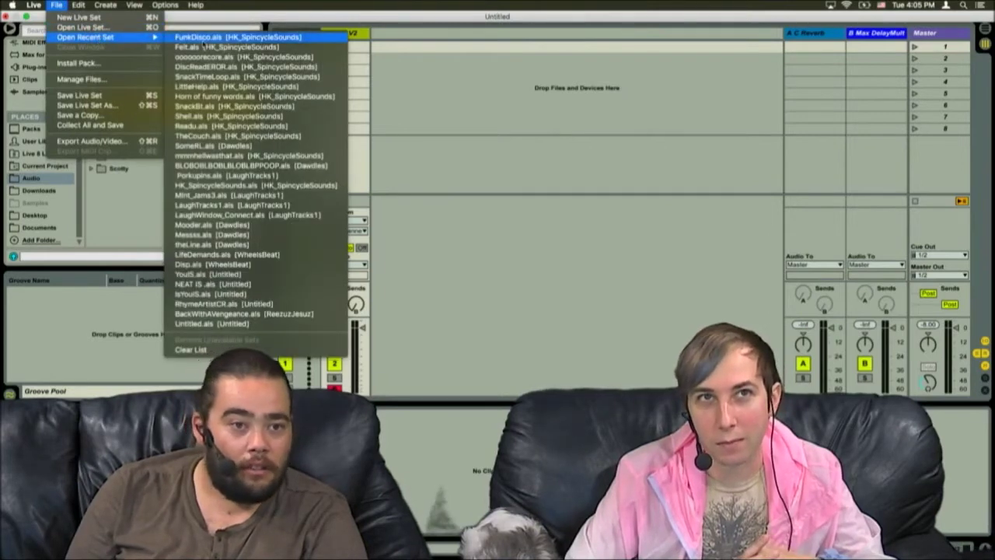
left_click(232, 77)
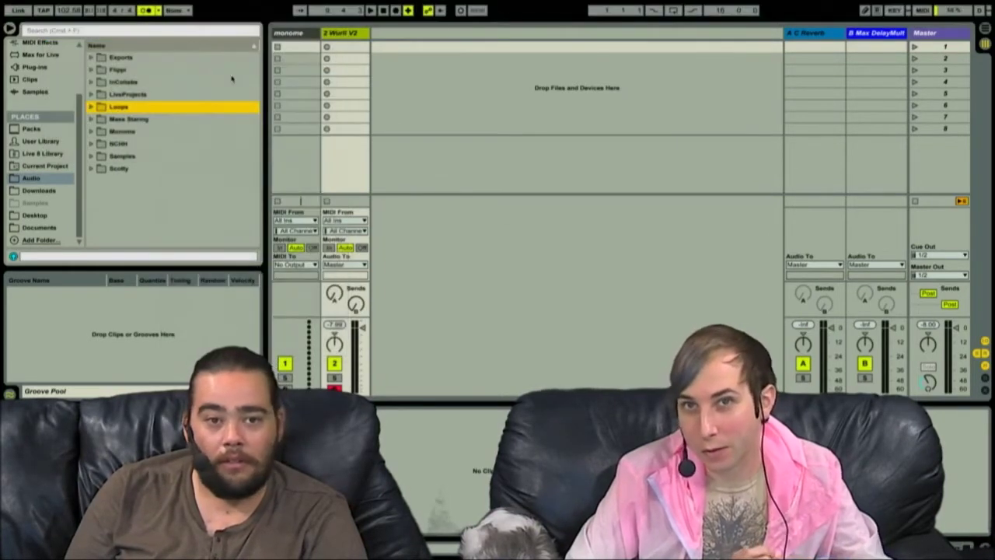
key("Left")
key("Left")
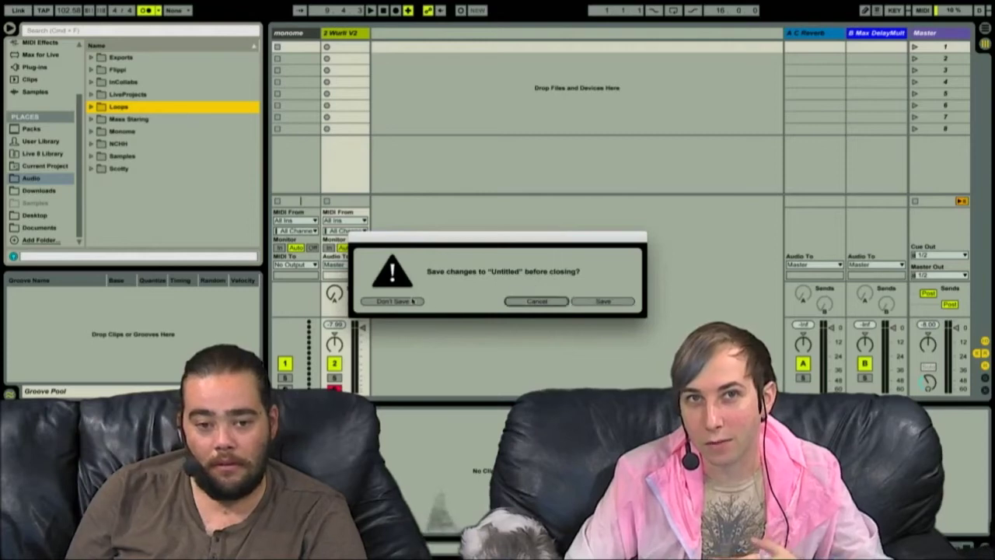
left_click(412, 301)
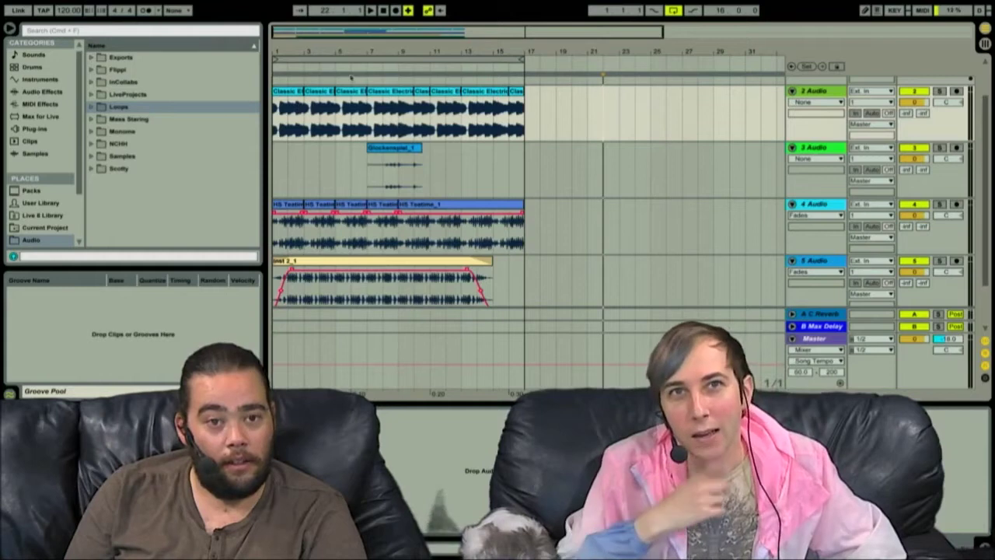
- Lower the master volume and play the arrangement from its beginning
left_click_drag(373, 30, 373, 41)
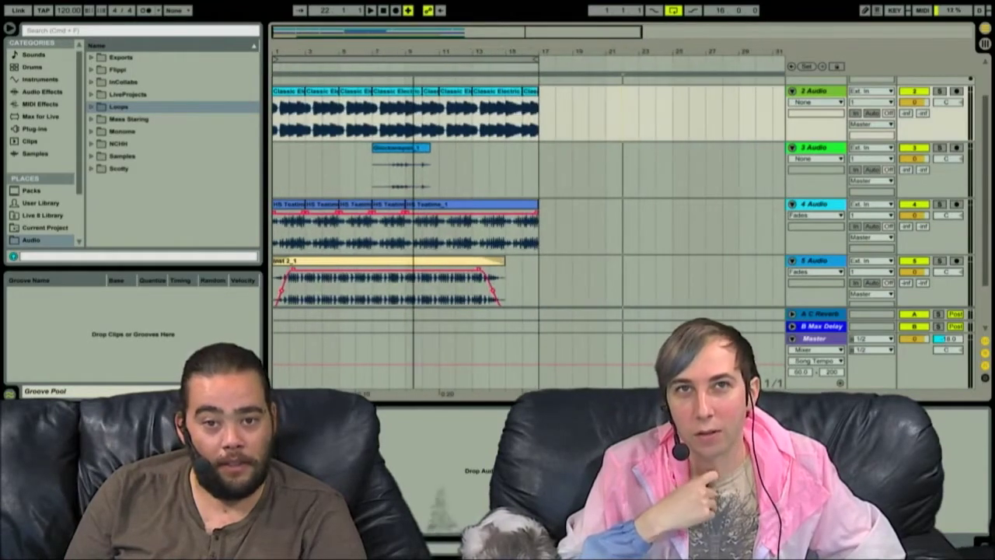
left_click(382, 11)
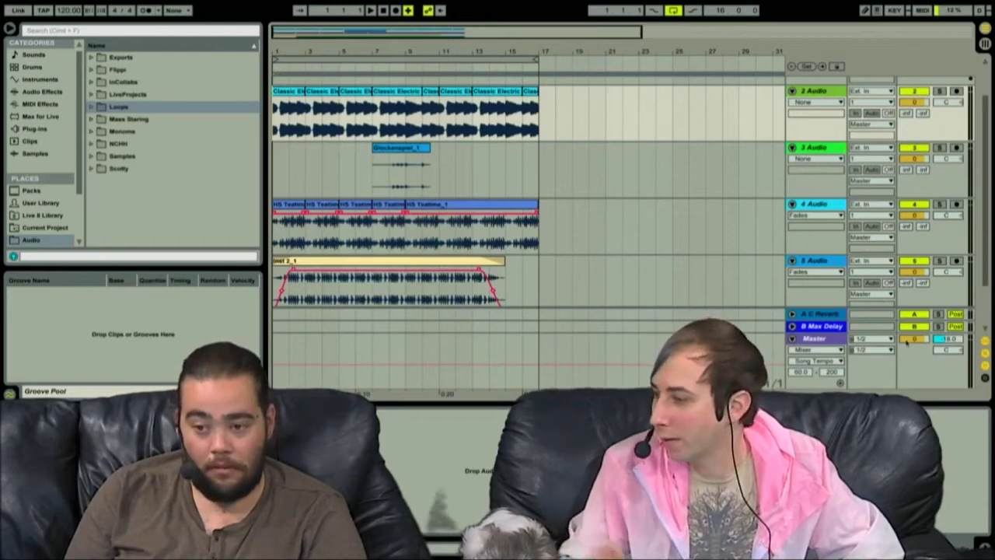
left_click_drag(913, 339, 913, 346)
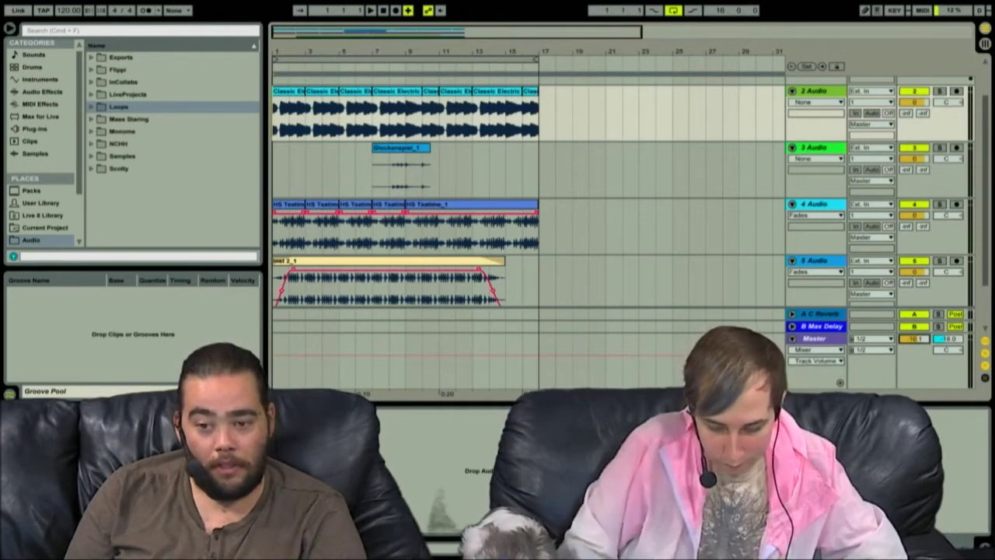
left_click_drag(915, 340, 916, 342)
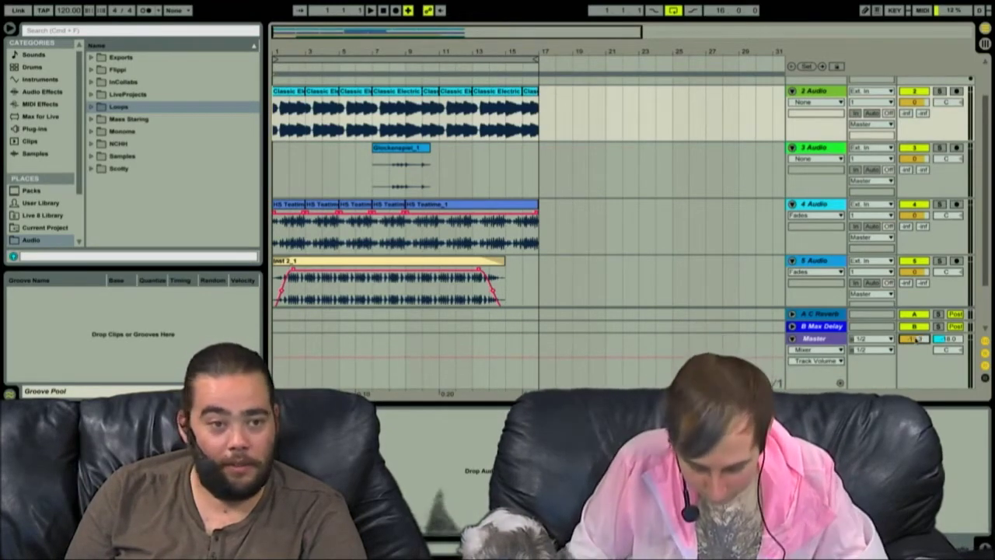
key("space")
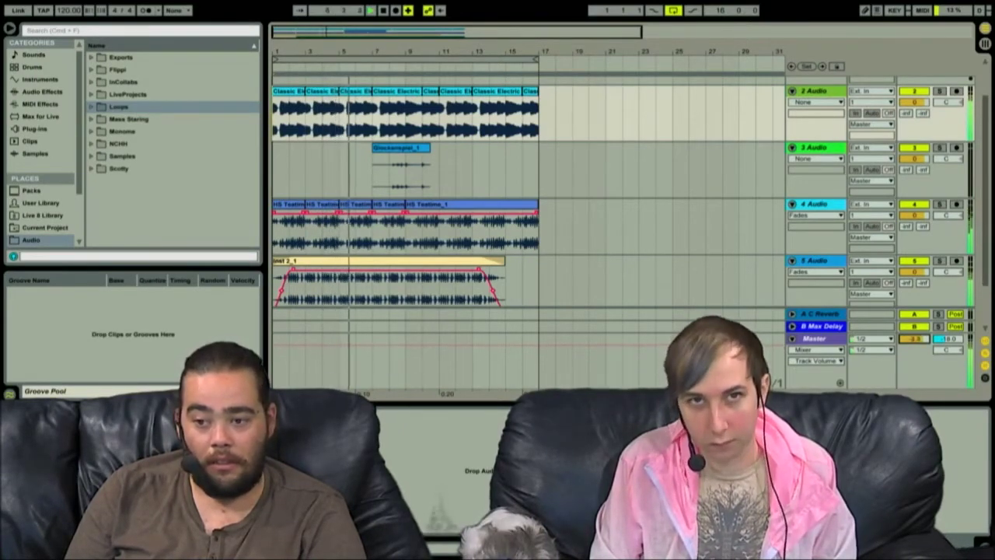
- Raise the master volume to 0 during playback, listen to the arrangement, and stop it
left_click_drag(917, 340, 917, 328)
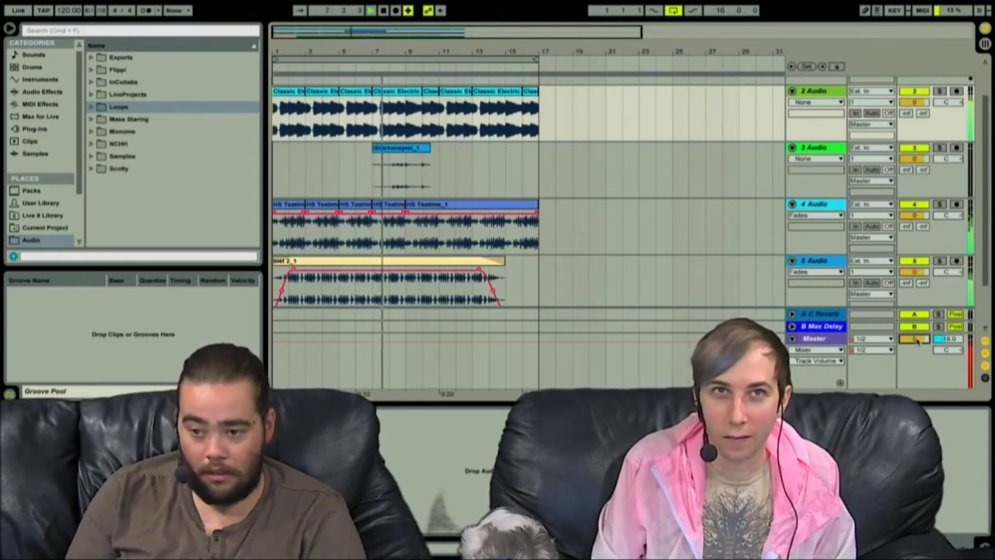
left_click(626, 365)
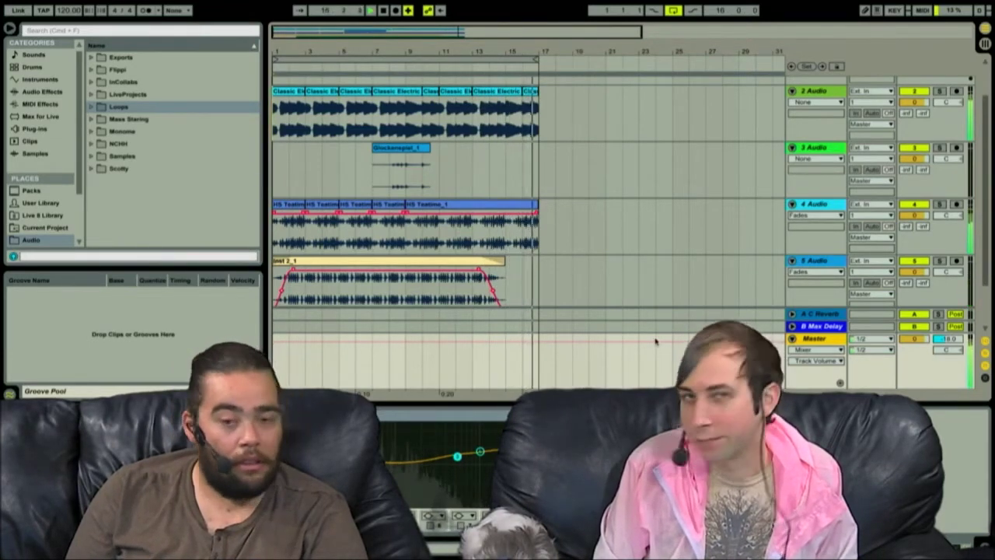
key("space")
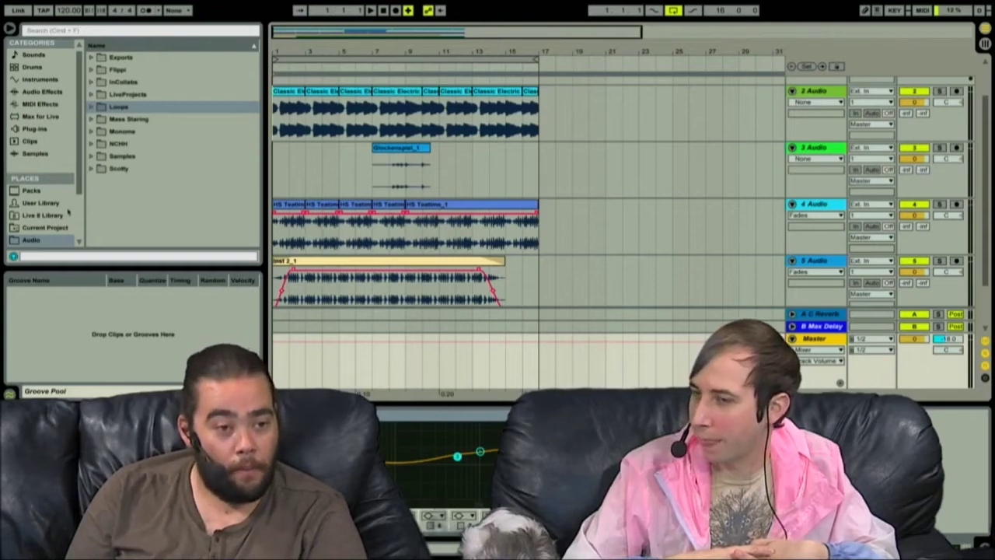
- Solo the 2 Audio track, listen to its Classic Electric clips, and turn the solo off
left_click_drag(78, 190, 76, 249)
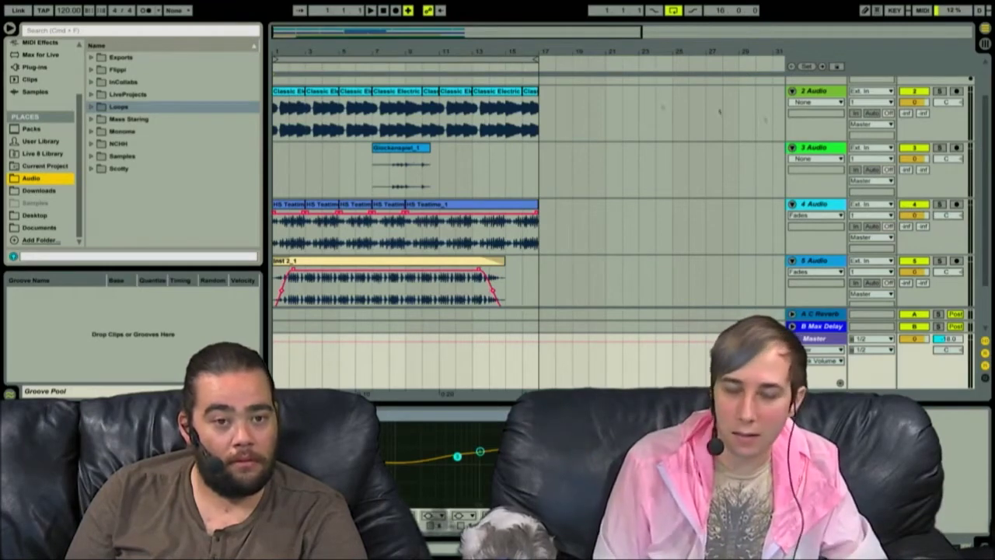
left_click(939, 91)
scroll(654, 172, "up", 2)
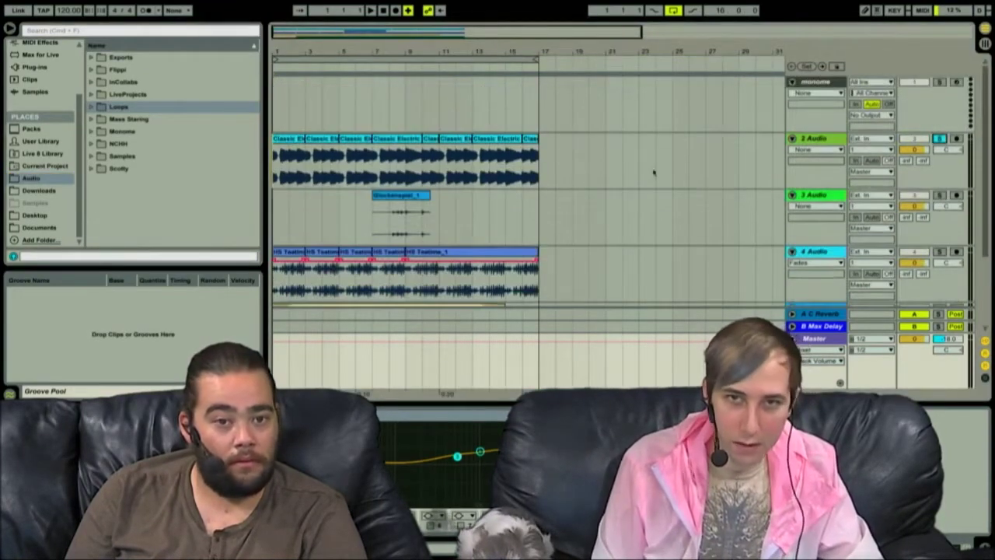
key("space")
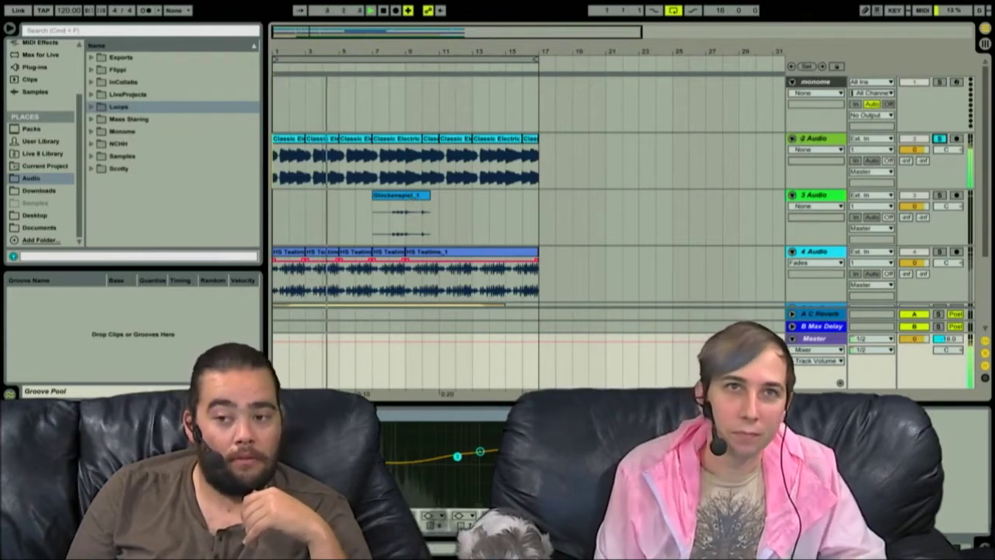
left_click(940, 138)
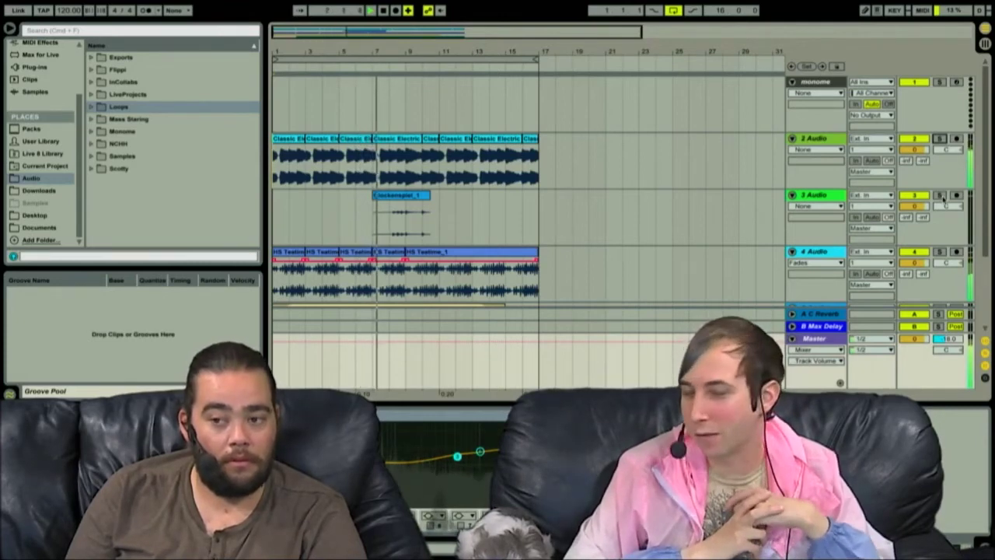
- Solo the 3 Audio track to hear the Glockenspiel clip, turn the solo off, and stop playback
left_click(940, 196)
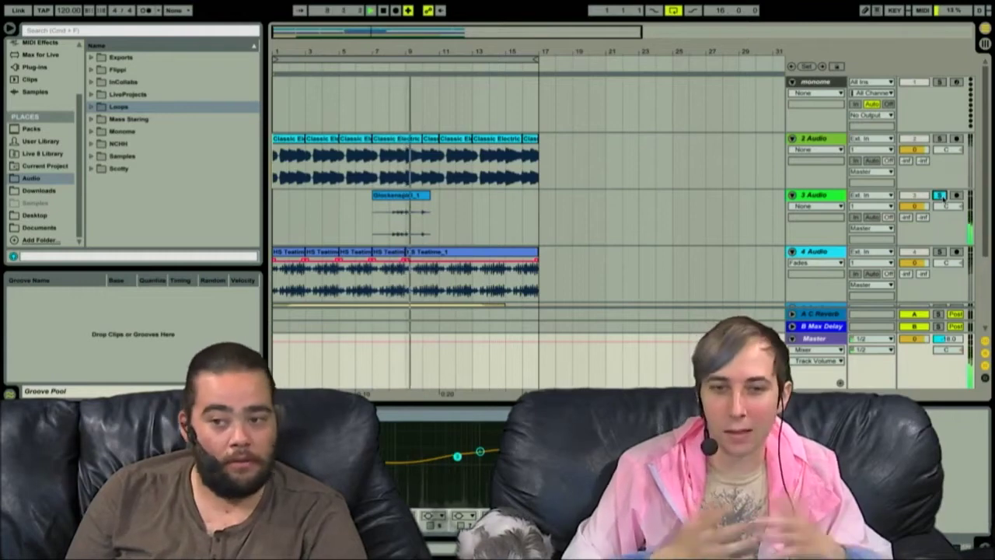
left_click(942, 199)
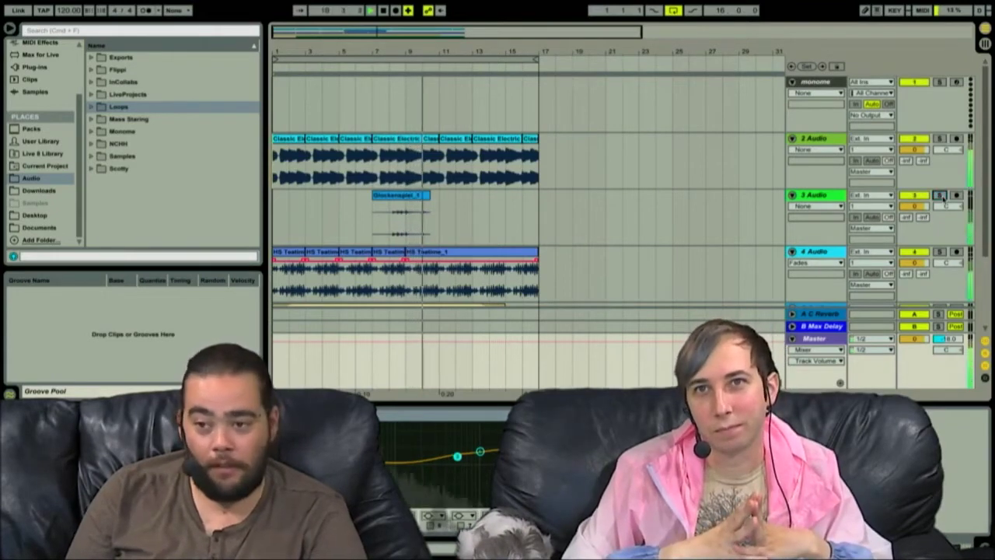
left_click(712, 209)
- Examine the clips and fades on the lower tracks down to 6 Audio
scroll(686, 167, "down", 4)
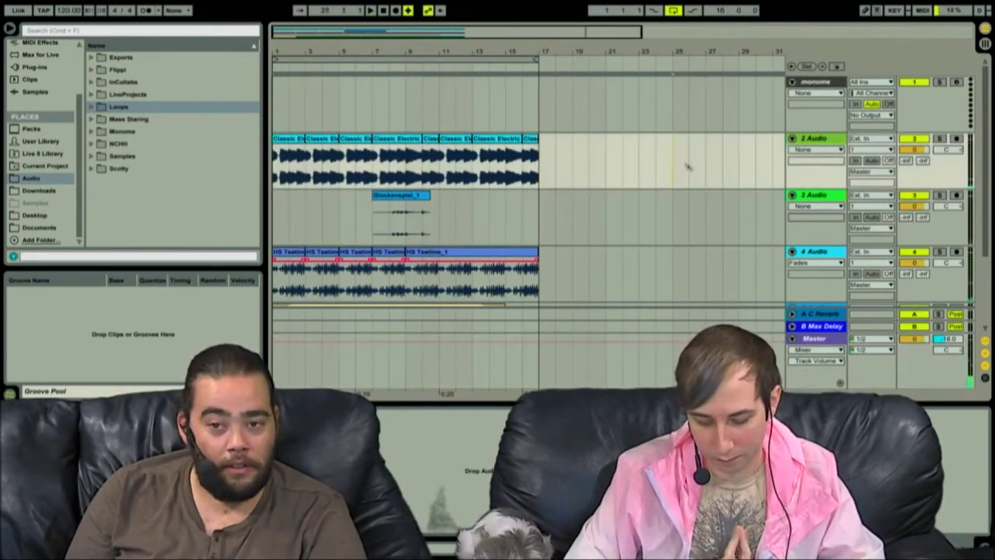
left_click(641, 175)
left_click(636, 209)
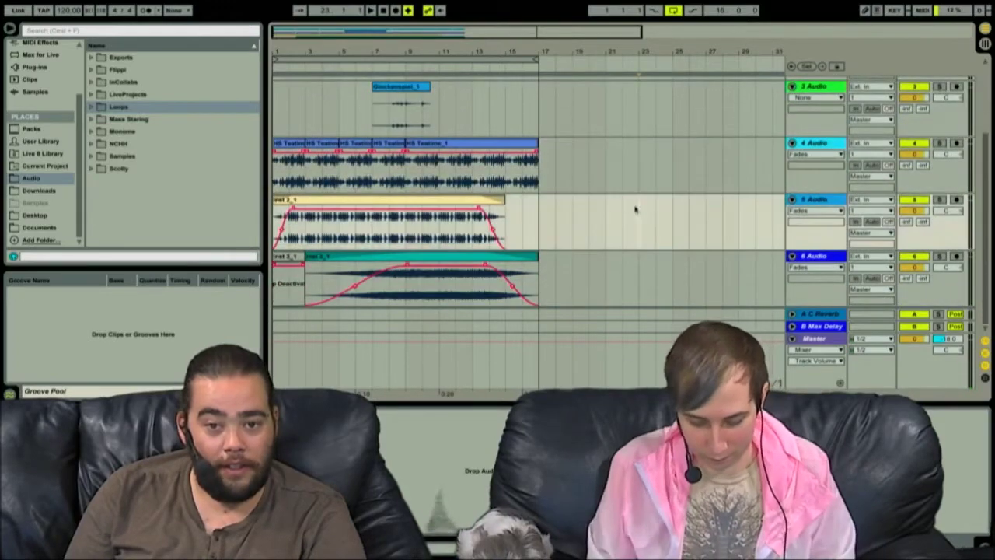
left_click(627, 263)
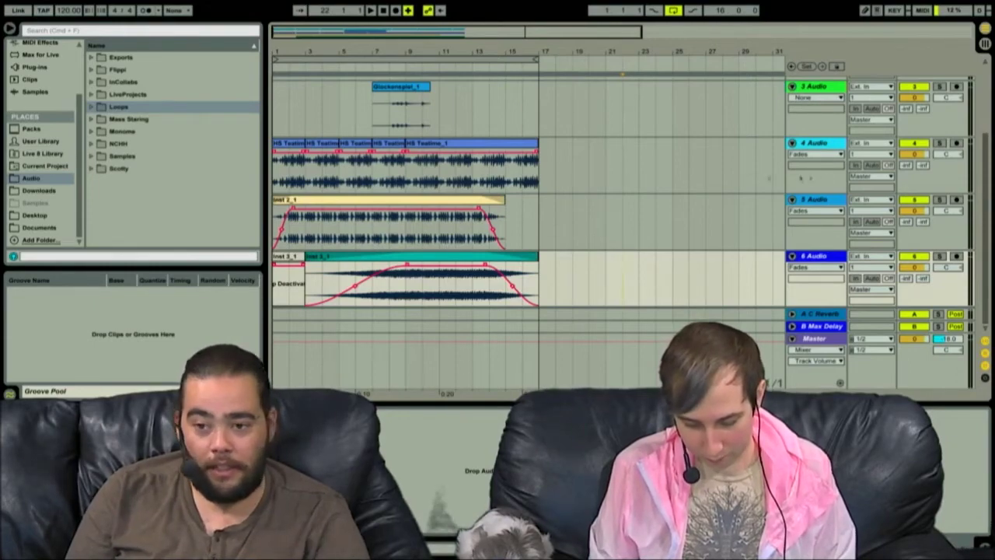
- Select the Master track and collapse its lane in the arrangement
scroll(718, 182, "up", 3)
scroll(703, 183, "left", 2)
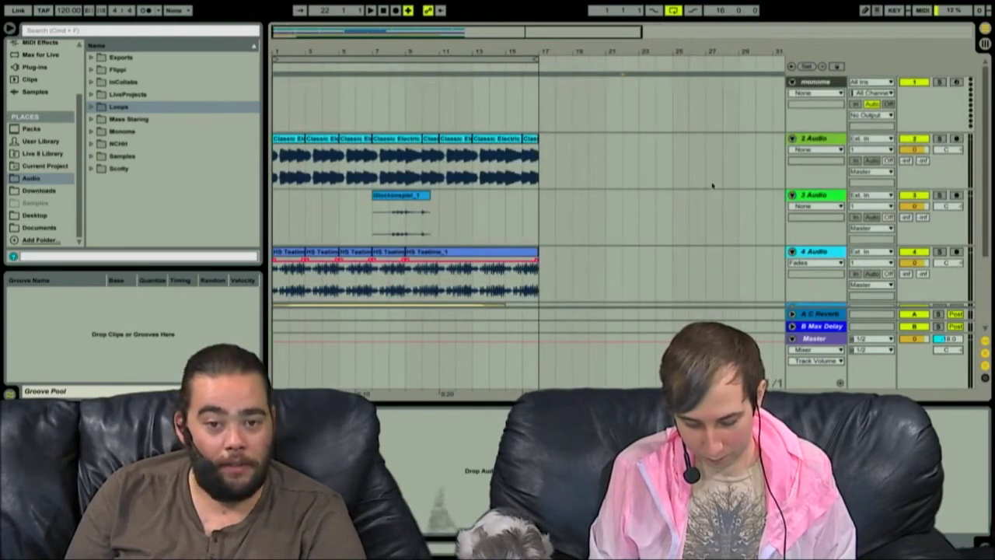
scroll(711, 184, "down", 3)
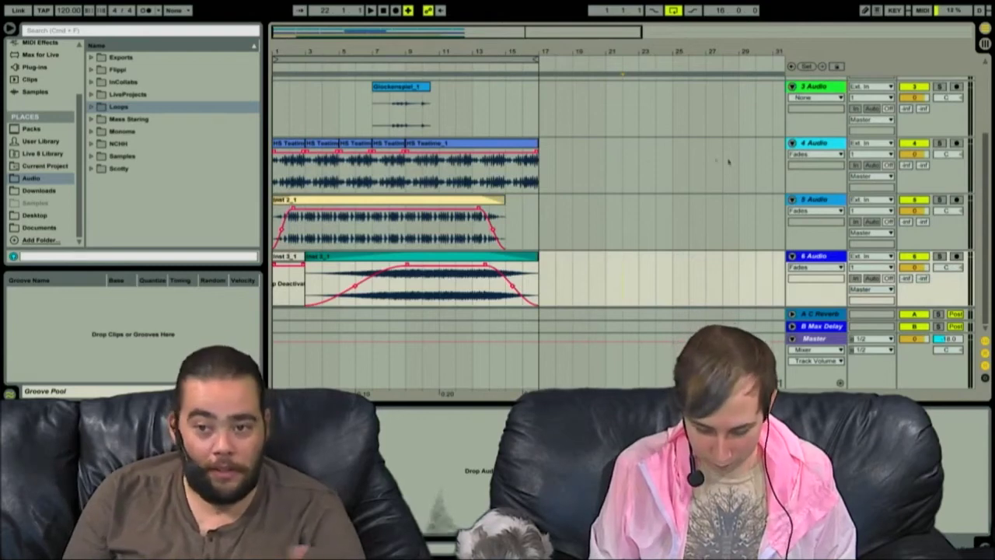
left_click(829, 347)
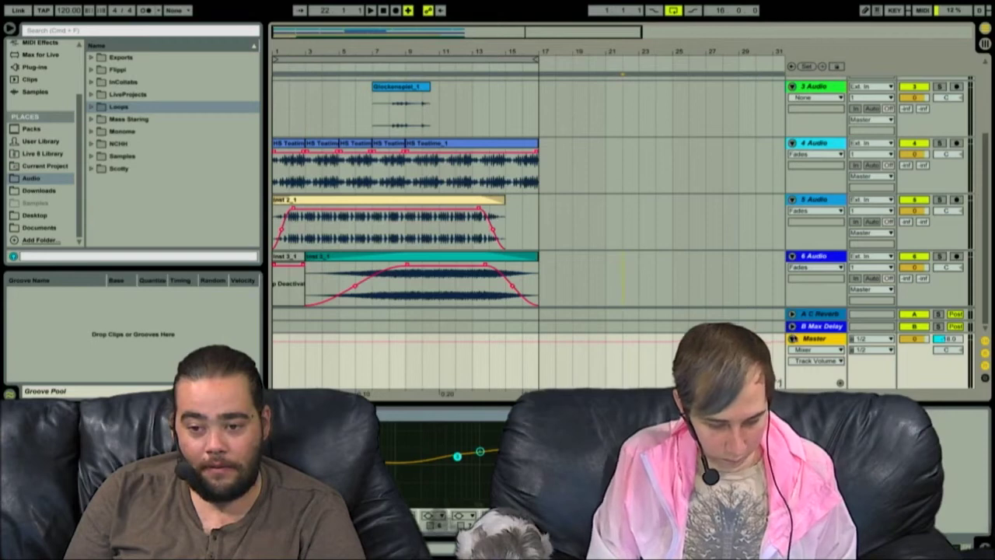
left_click(793, 340)
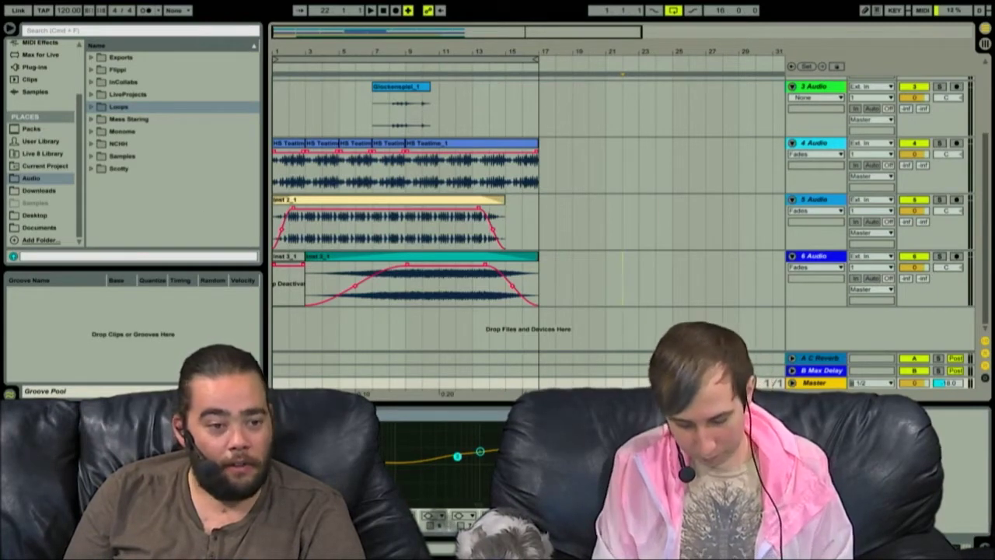
- Hide the Groove Pool below the browser
left_click(10, 394)
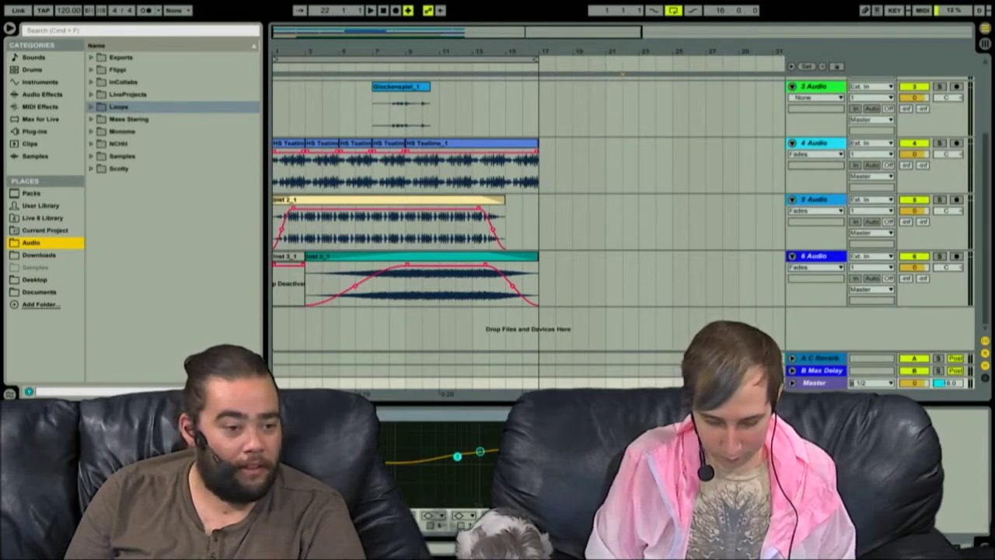
left_click(441, 416)
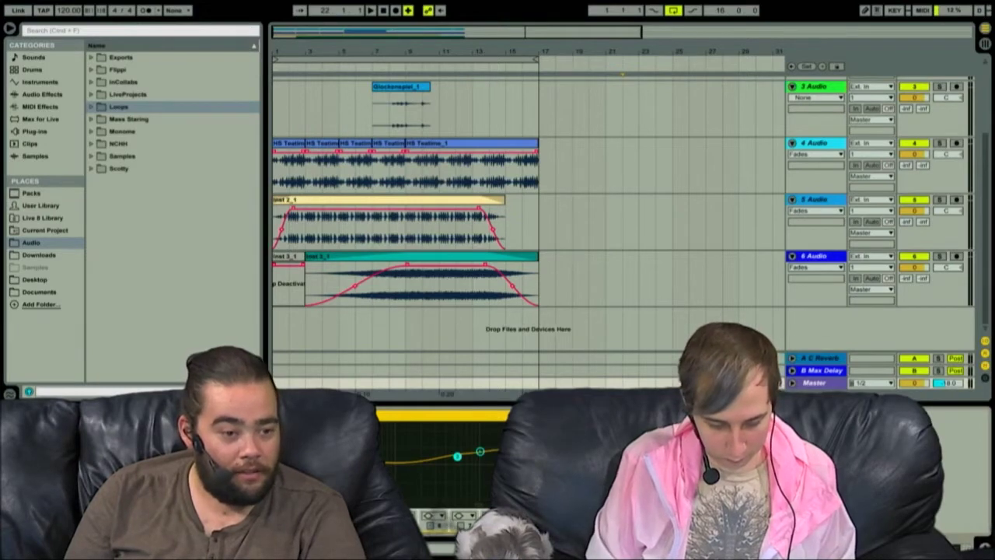
key("Delete")
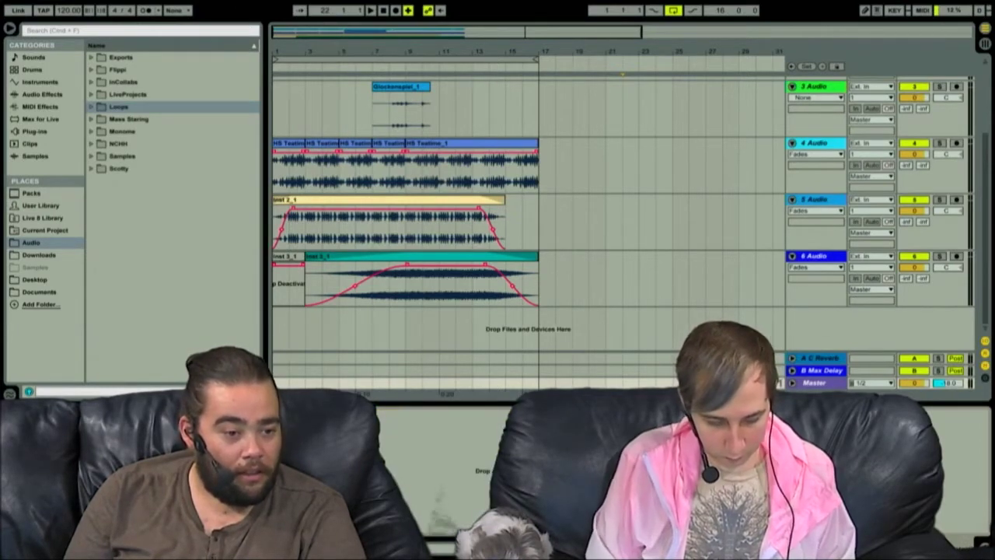
key("ctrl+z")
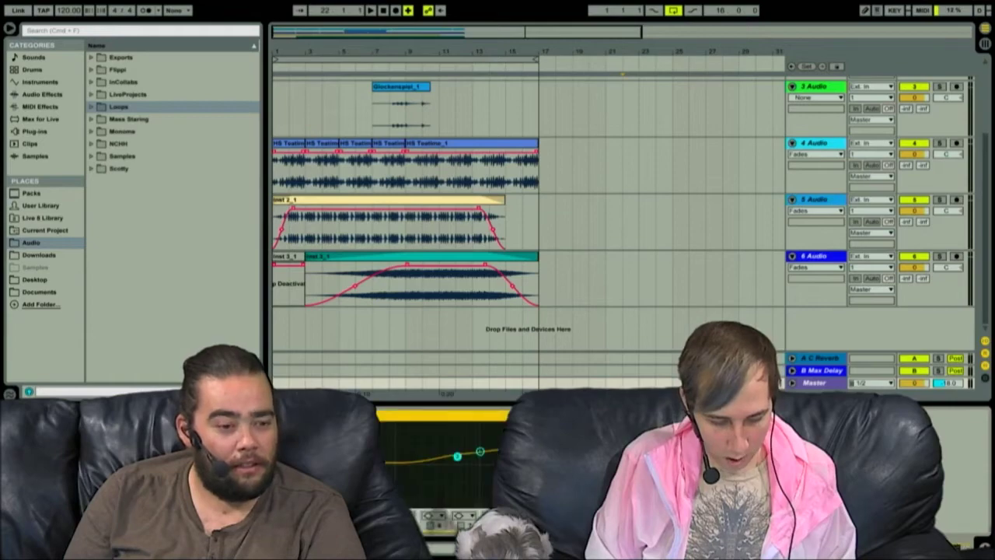
- Add an empty Audio Effect Rack after the Limiter on the Master track
left_click(55, 94)
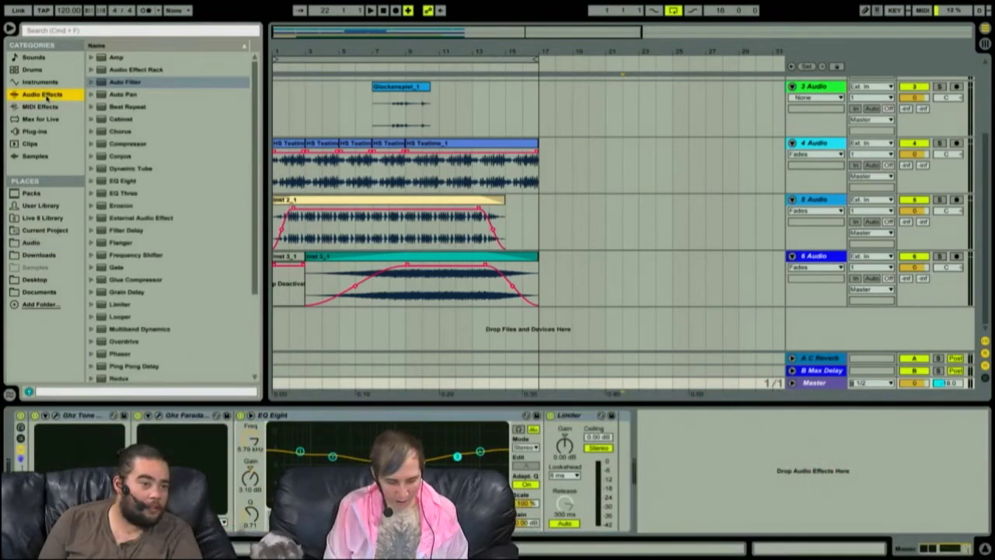
left_click(128, 70)
key("Return")
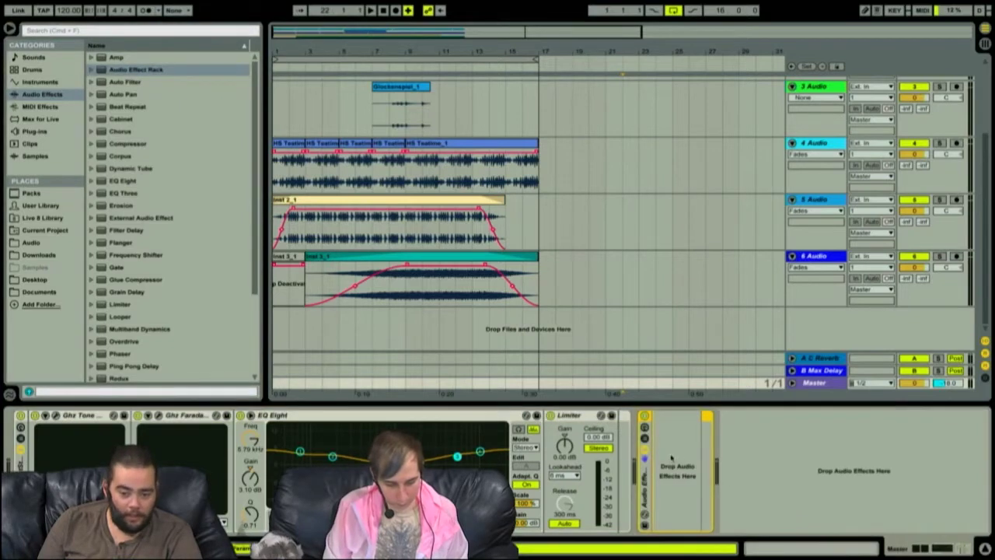
- Play the full mix from bar 5 with the Master track's devices shown, stop playback, and select the Limiter
key("space")
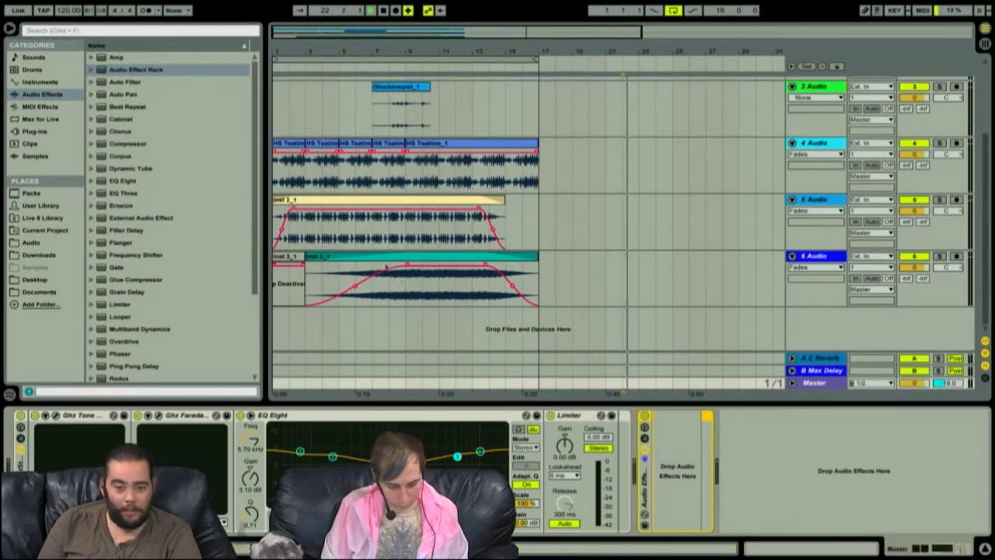
left_click(346, 83)
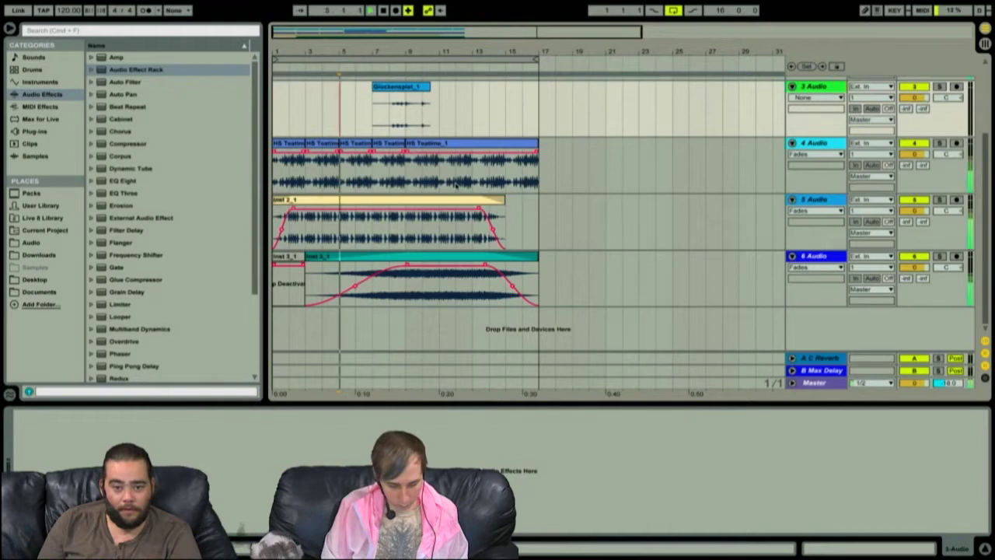
left_click(814, 383)
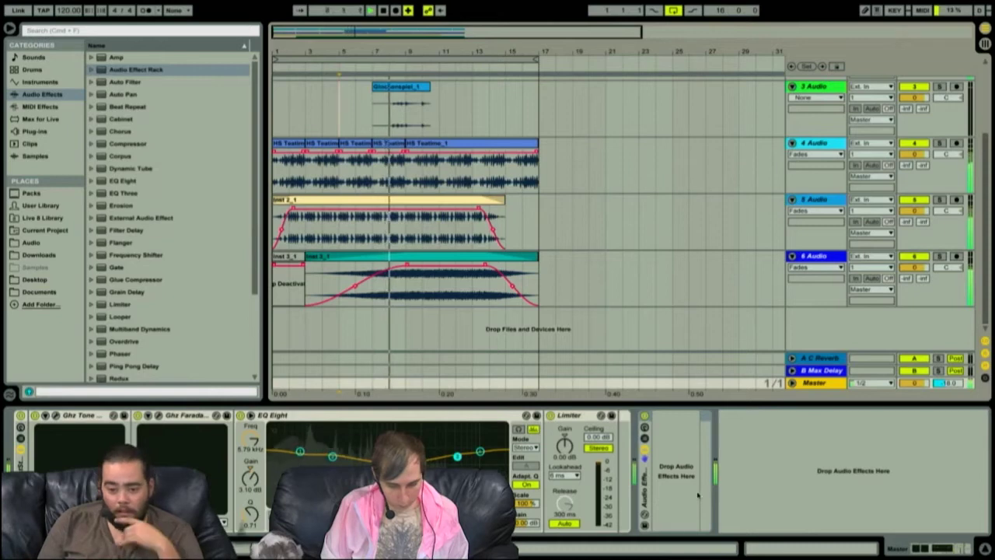
left_click(681, 485)
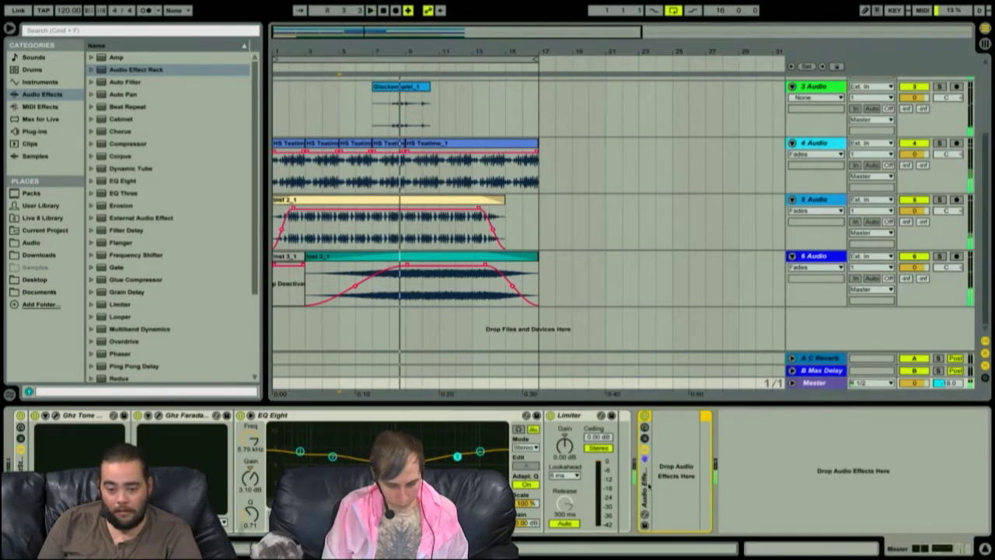
left_click(568, 415)
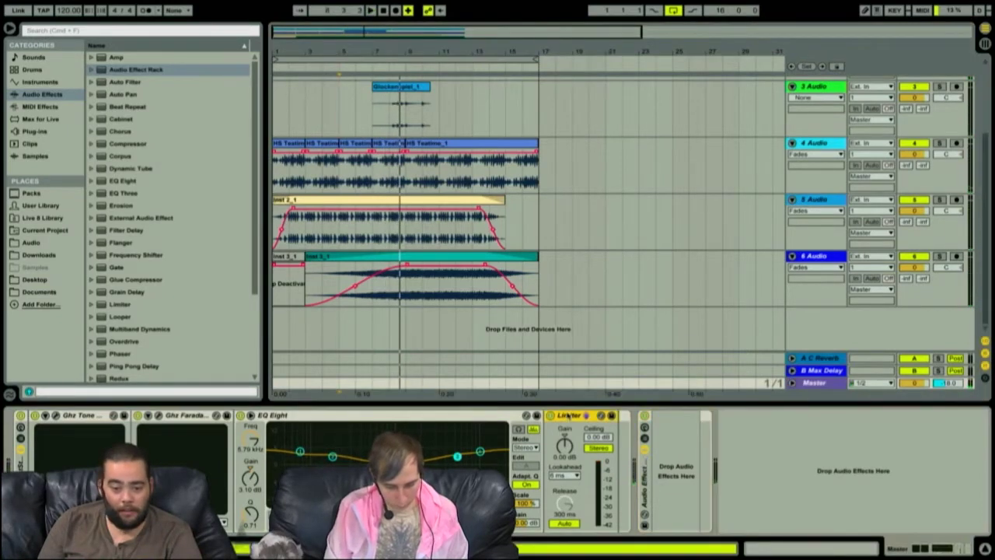
- Insert a Utility effect into the empty Audio Effect Rack and set its Width to 0 %
scroll(203, 374, "down", 3)
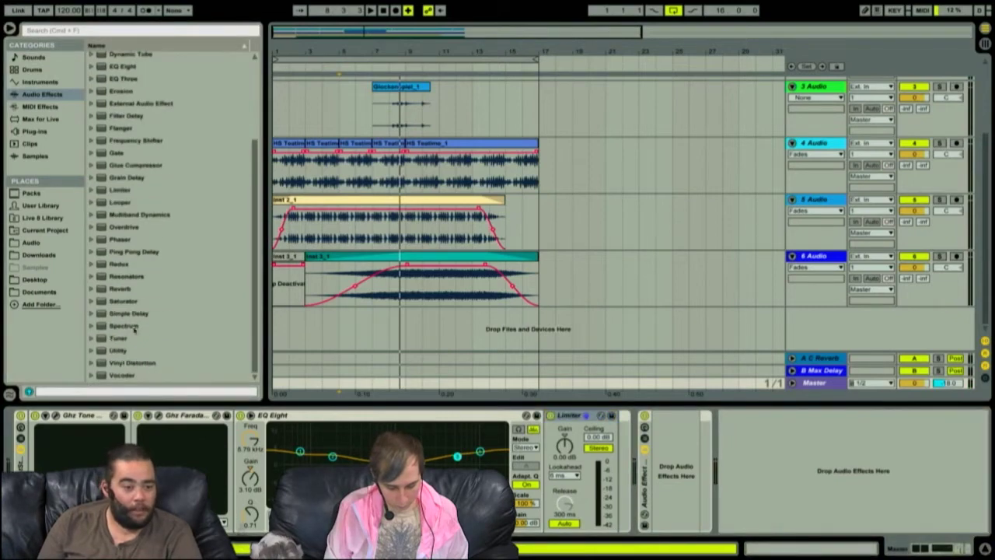
left_click_drag(122, 350, 678, 477)
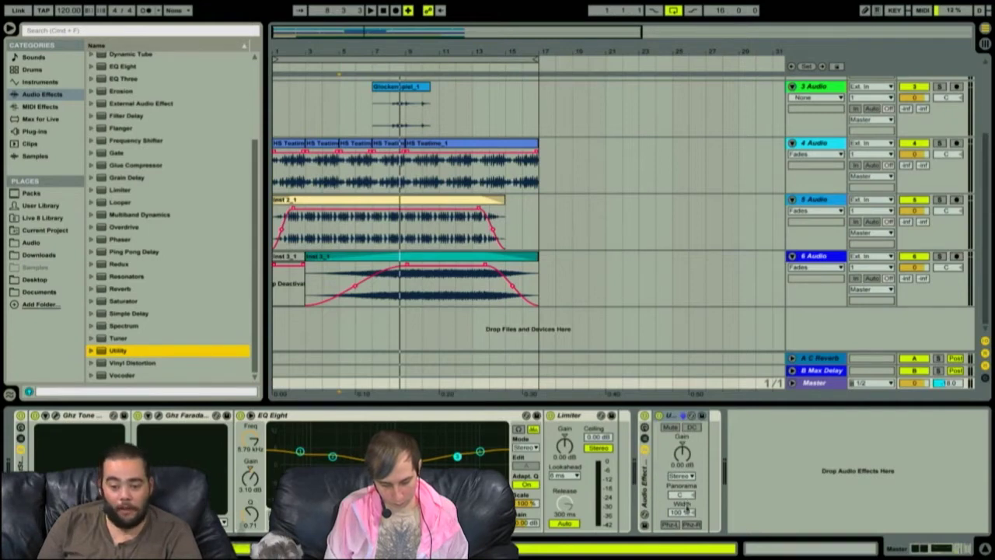
left_click(685, 513)
left_click_drag(686, 513, 685, 556)
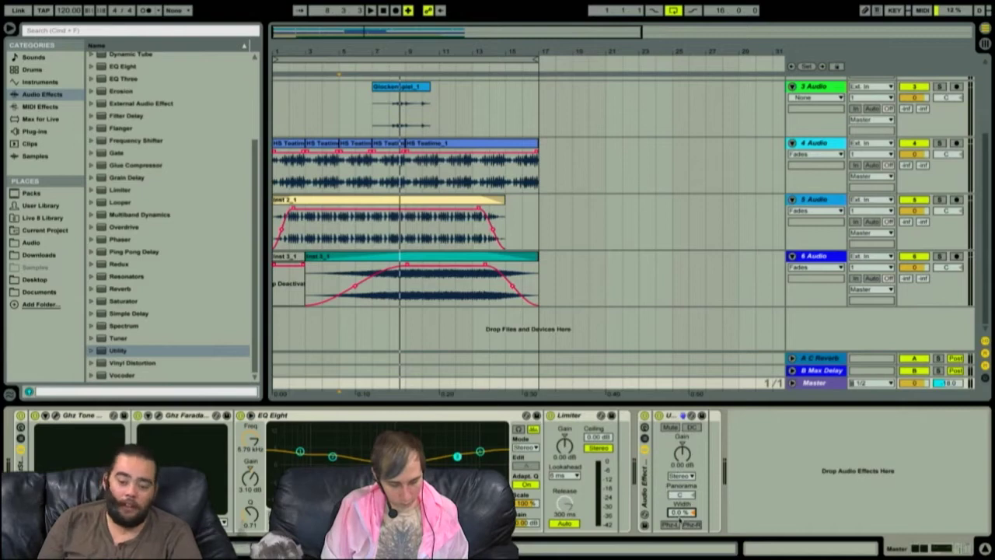
key("space")
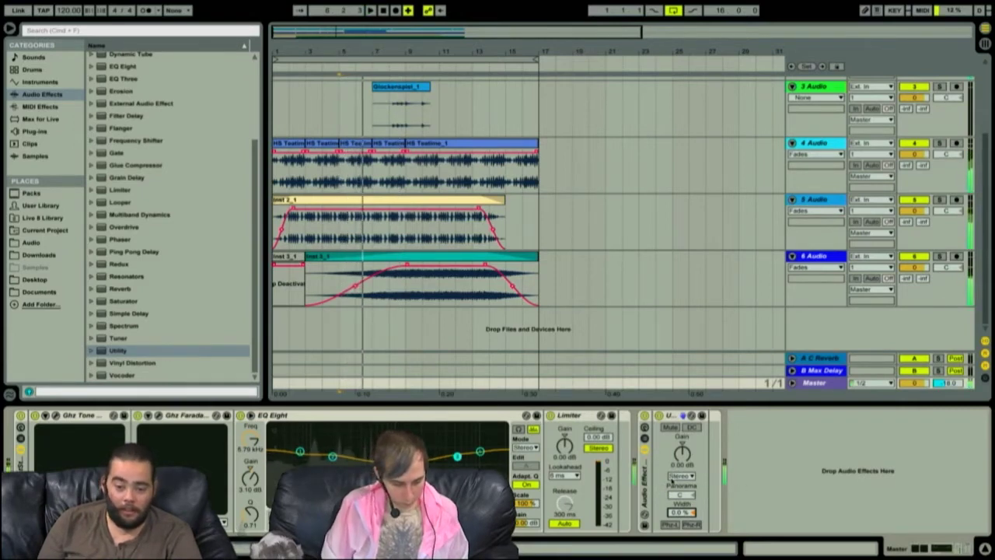
left_click(683, 475)
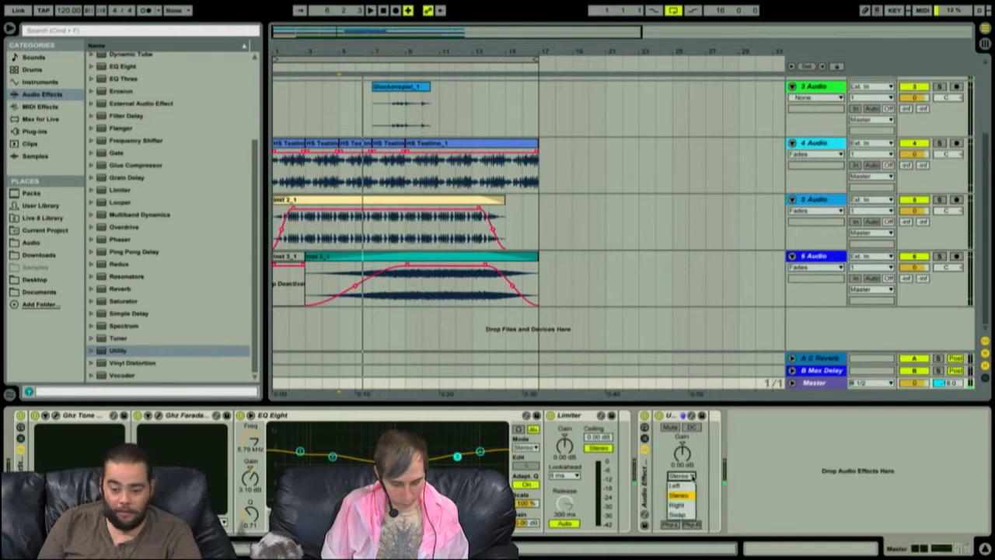
left_click(752, 489)
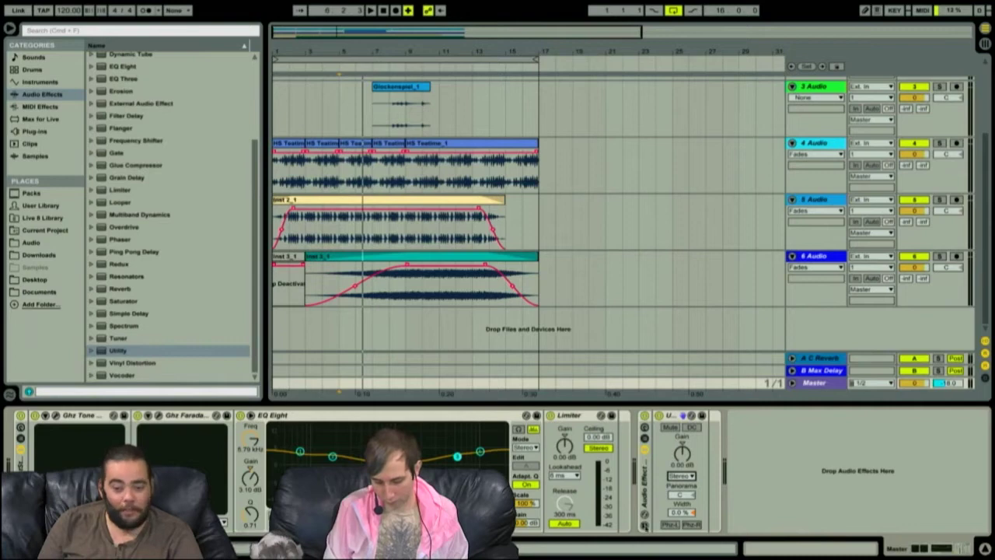
- Save the Utility rack as a preset in the User Library and rename it That'sIt_MakeMono
left_click(645, 527)
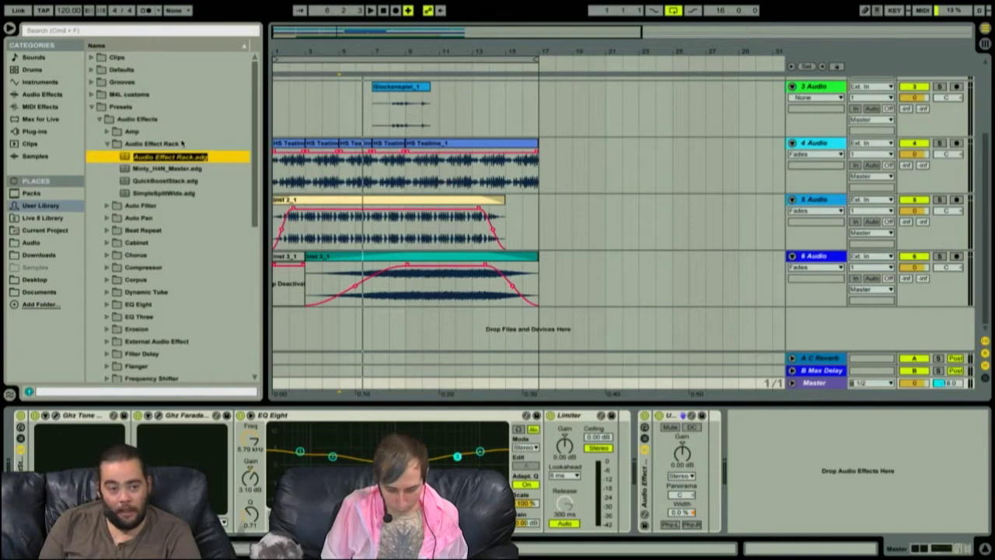
key("Return")
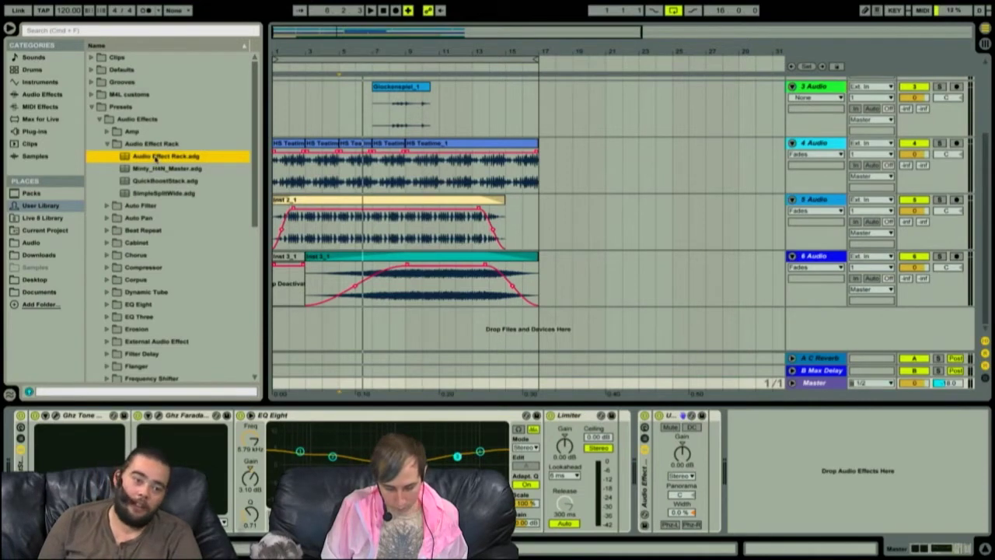
right_click(155, 159)
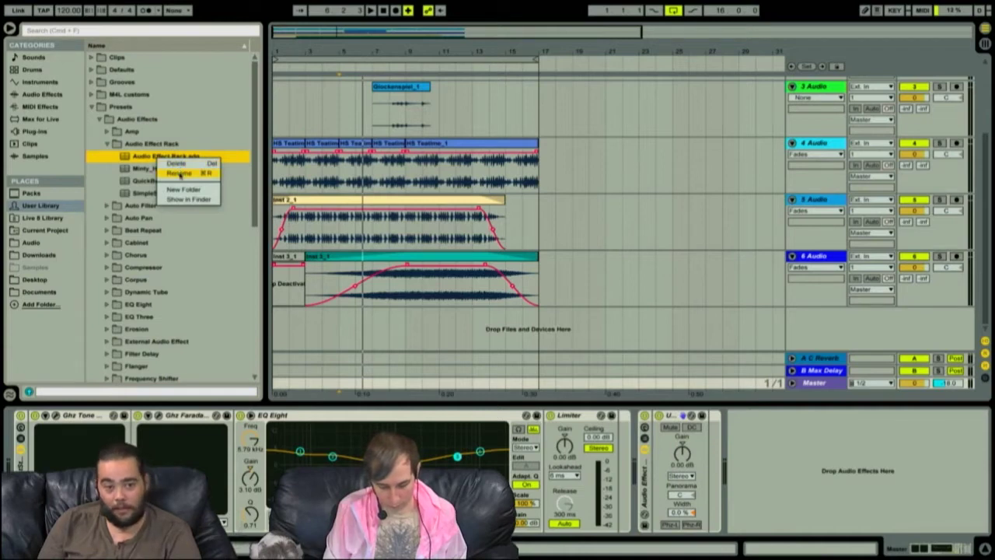
left_click(180, 173)
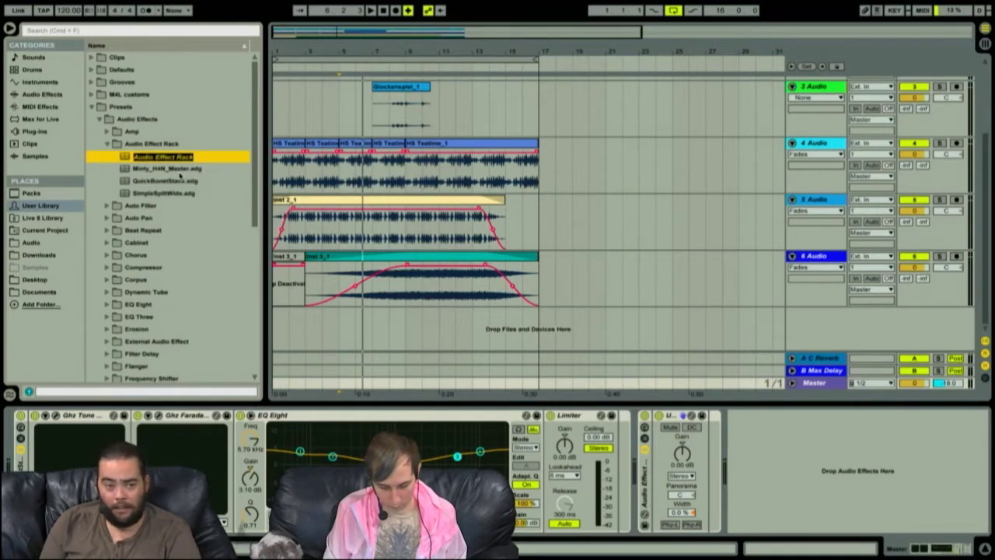
type("Y")
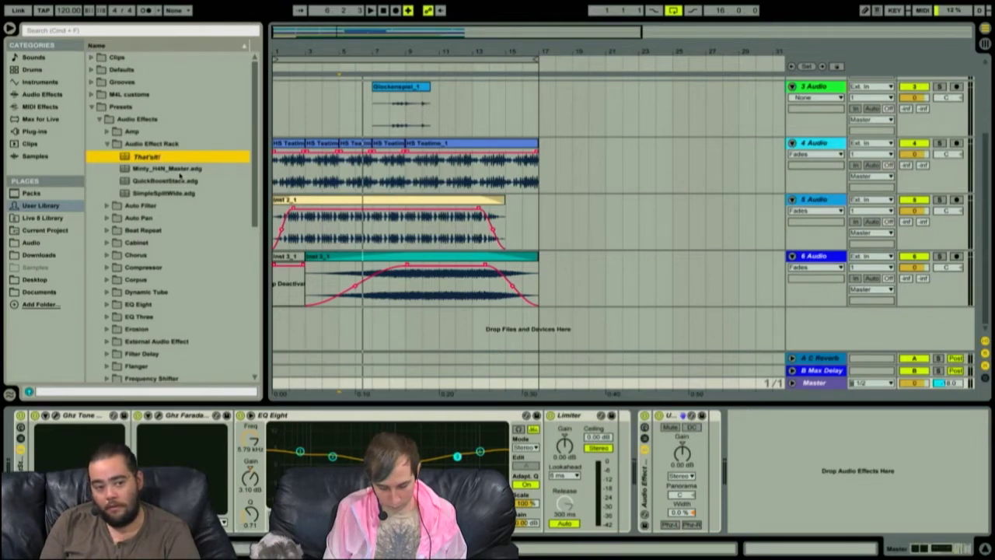
type("_")
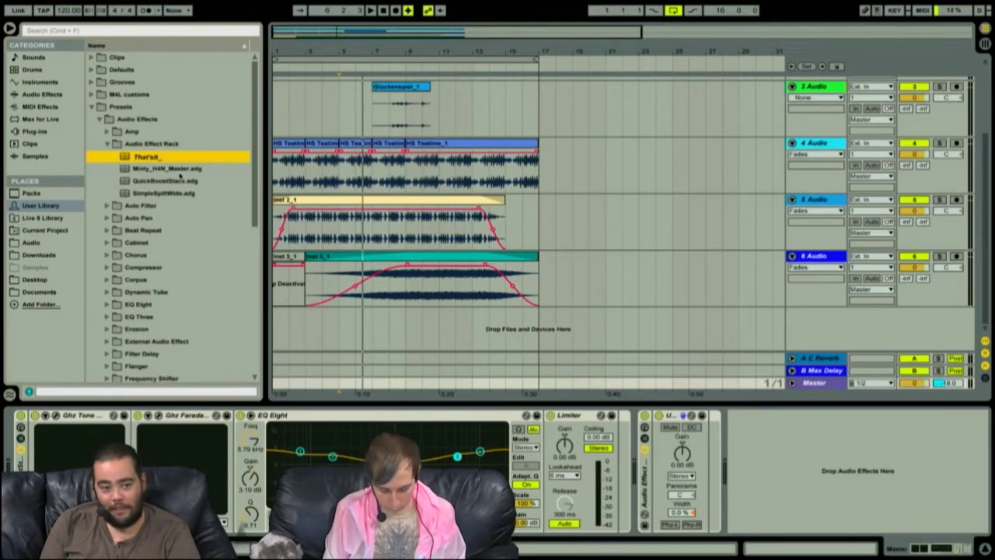
type("MakeMono")
key("Return")
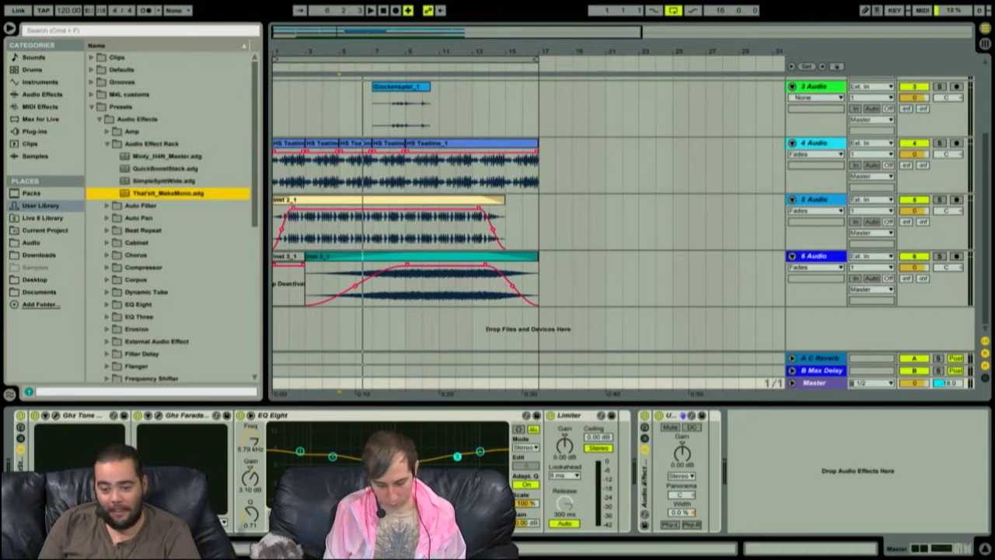
- Delete the Audio Effect Rack containing the Utility from the Master track
left_click(646, 474)
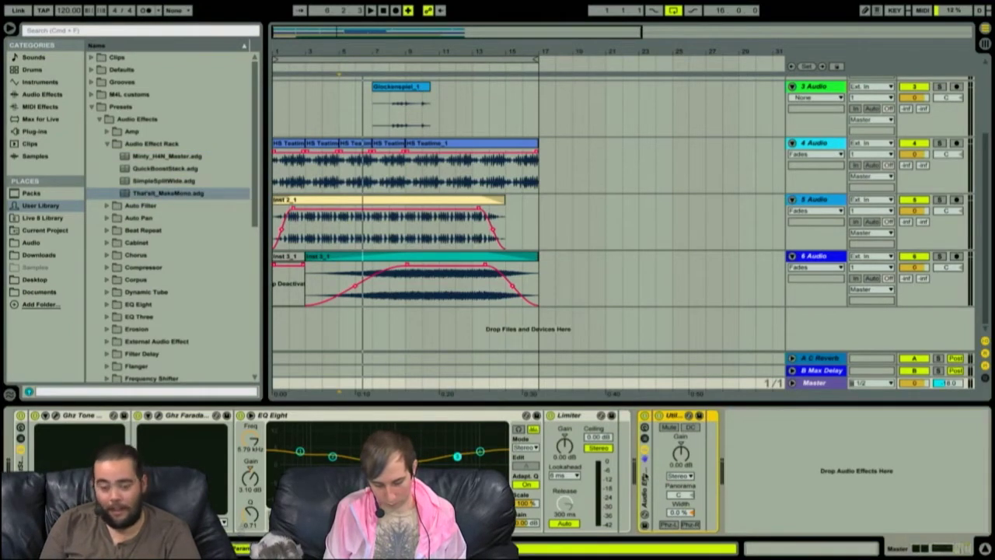
key("Delete")
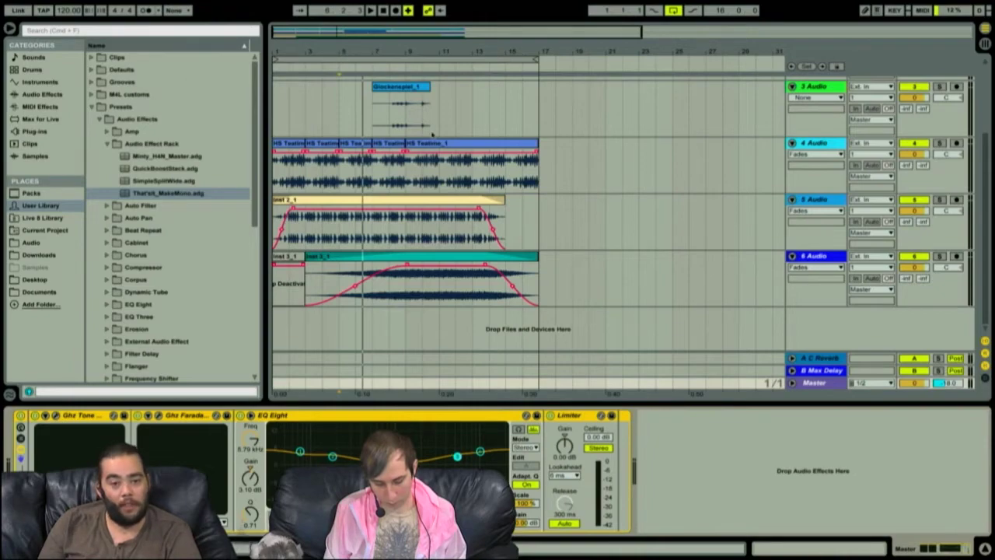
- Collapse the monome track's lane in the arrangement
scroll(432, 133, "up", 3)
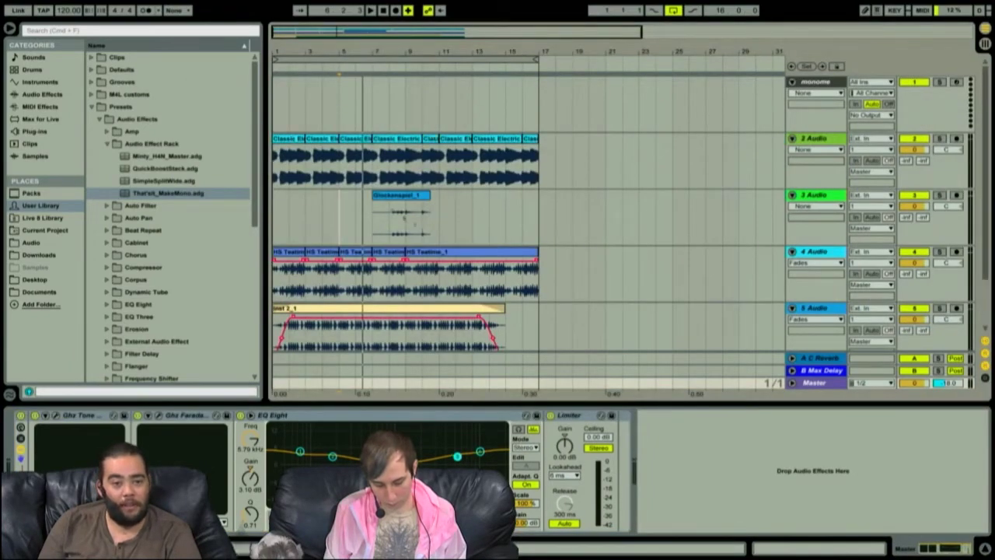
left_click(436, 106)
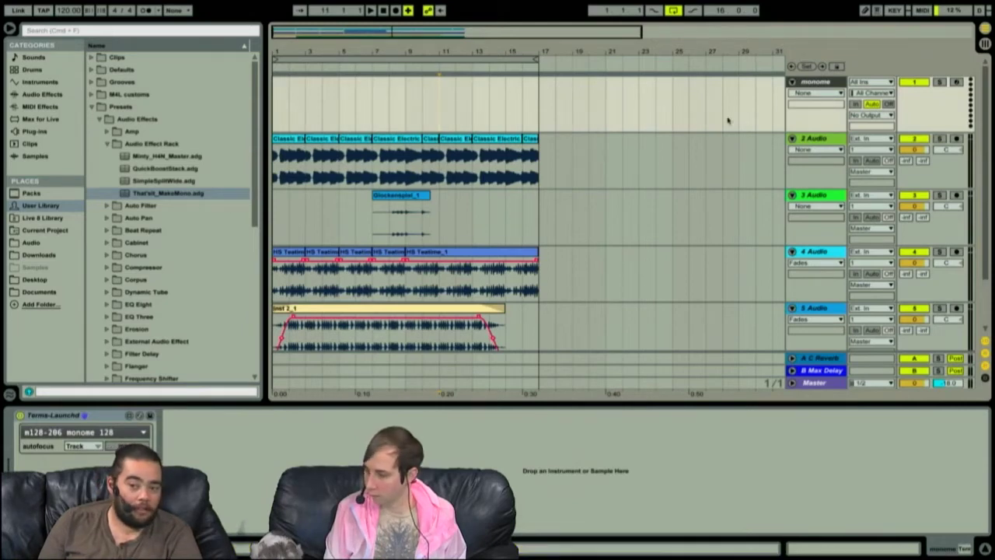
left_click(792, 84)
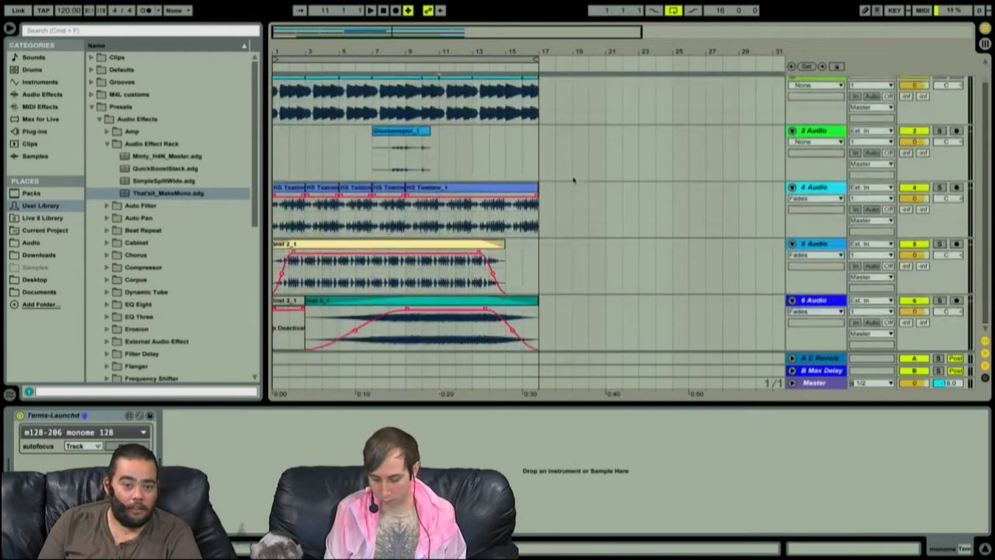
- Look over the audio tracks, check the Session View mixer, and return to the Arrangement View
scroll(575, 171, "down", 1)
left_click(487, 154)
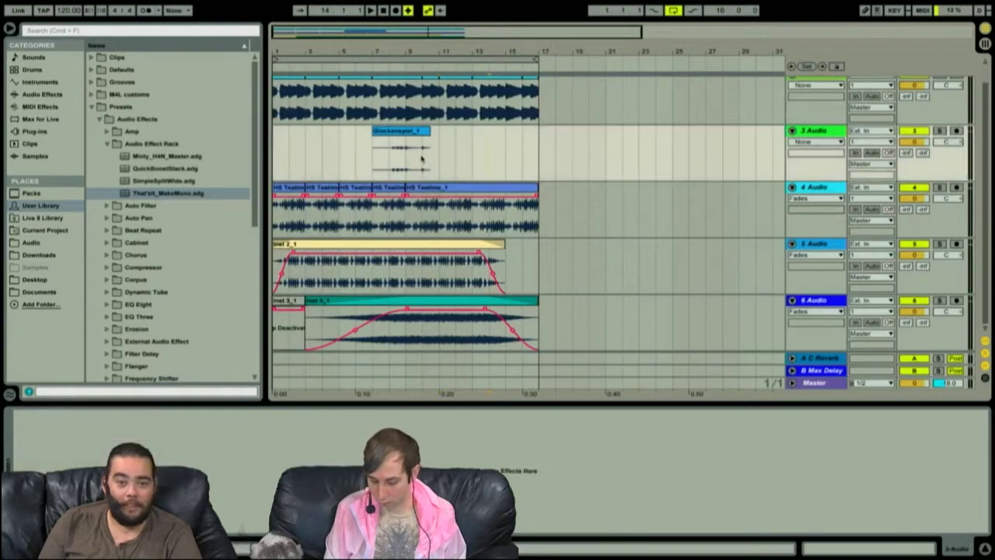
scroll(422, 162, "up", 1)
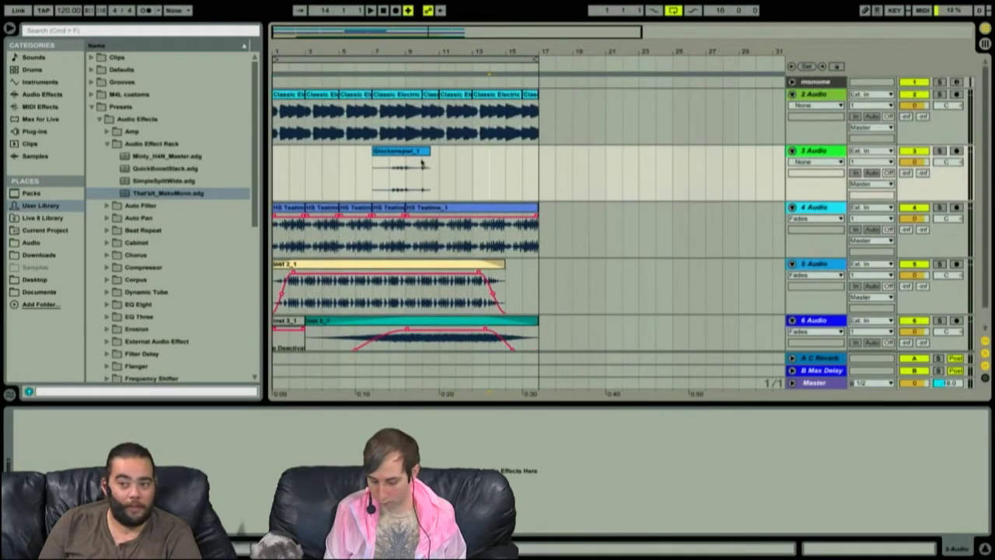
key("Tab")
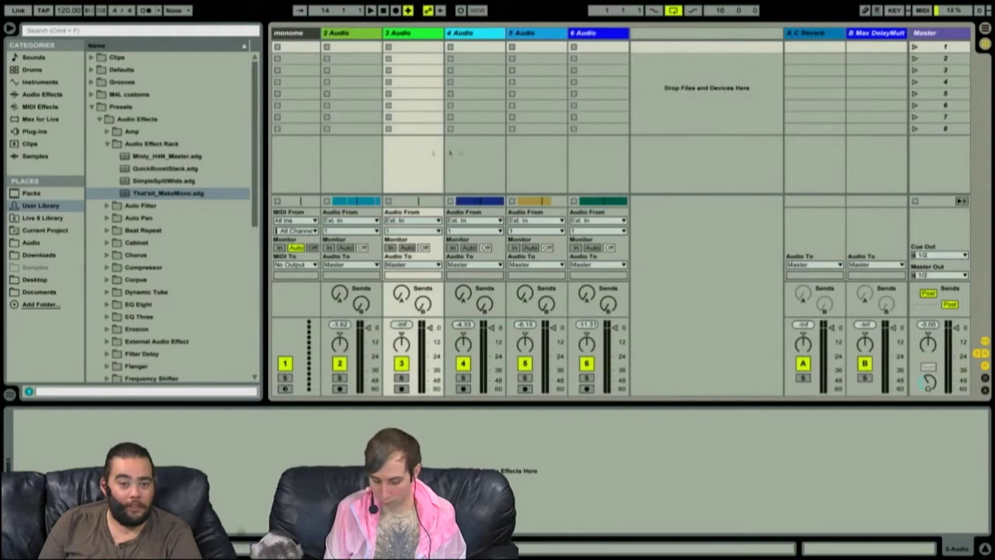
key("Tab")
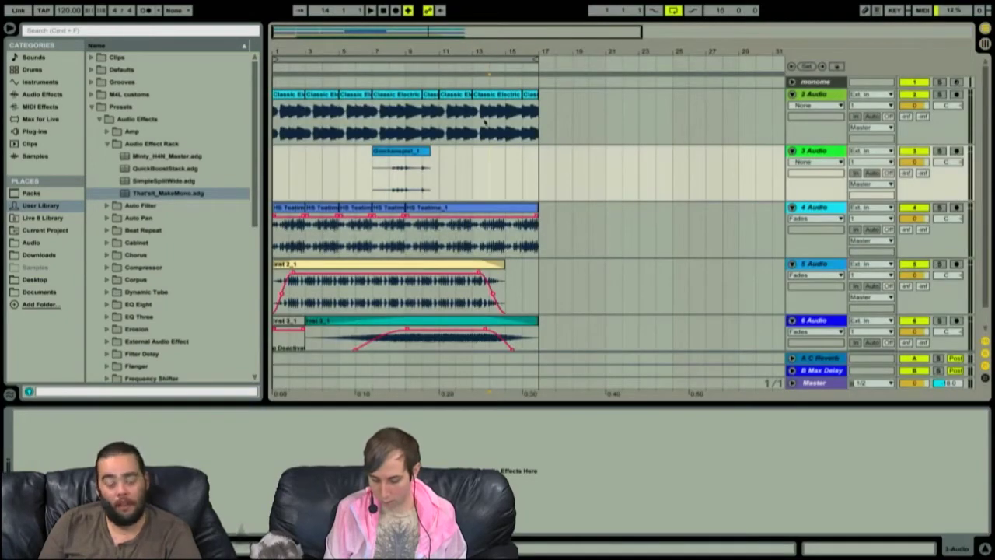
- Select the Glockenspiel clip on 3 Audio and set the arrangement loop to its length
key("Home")
mouse_move(371, 38)
left_mouse_down()
mouse_move(371, 27)
mouse_move(370, 54)
mouse_move(371, 44)
left_mouse_up()
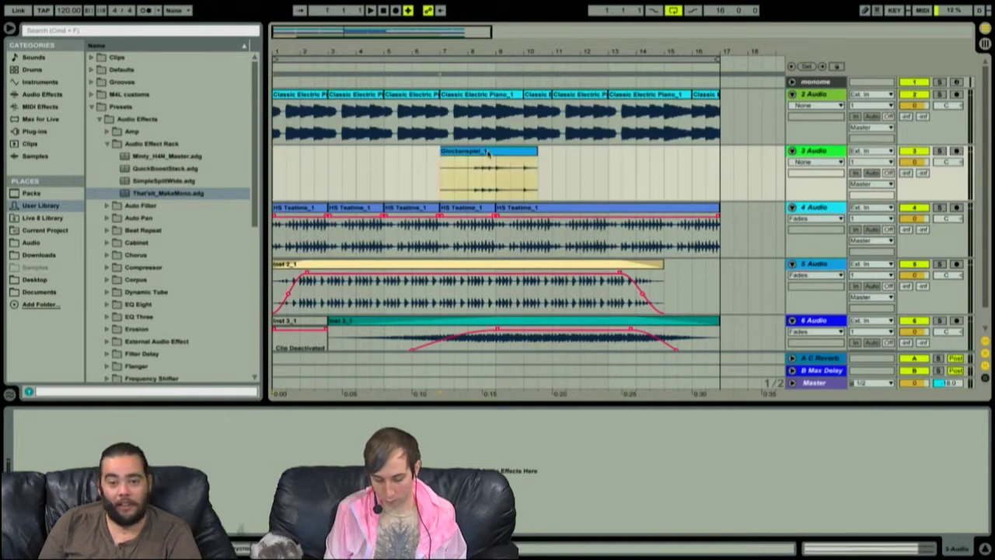
left_click(488, 152)
key("ctrl+l")
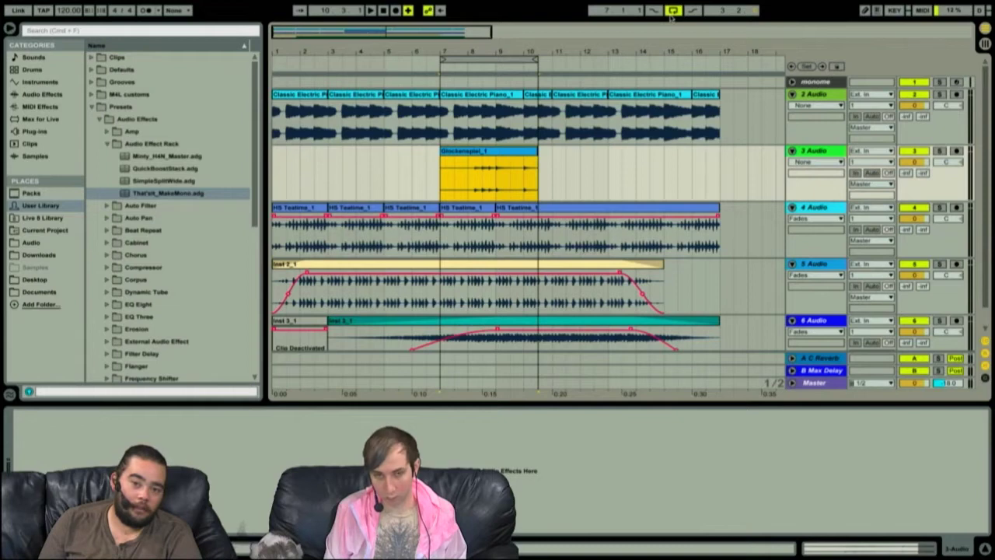
- Play the looped section and insert a new MIDI track after 6 Audio in the Session View
key("space")
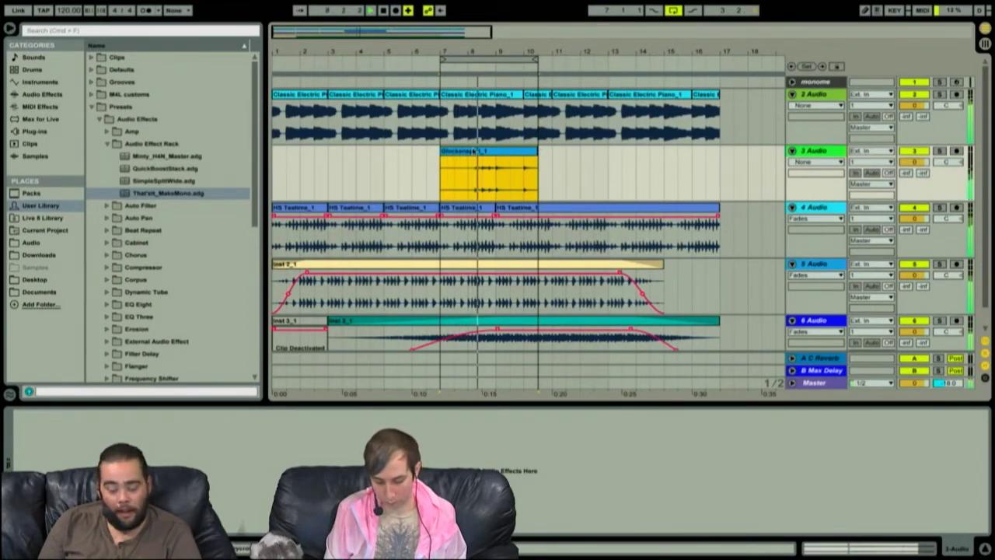
key("Tab")
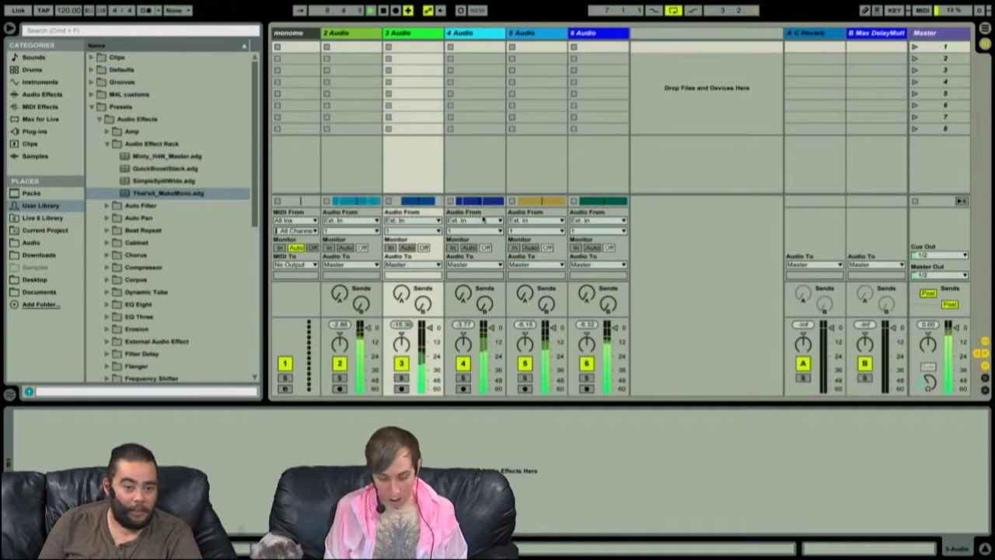
left_click(610, 48)
key("ctrl+shift+t")
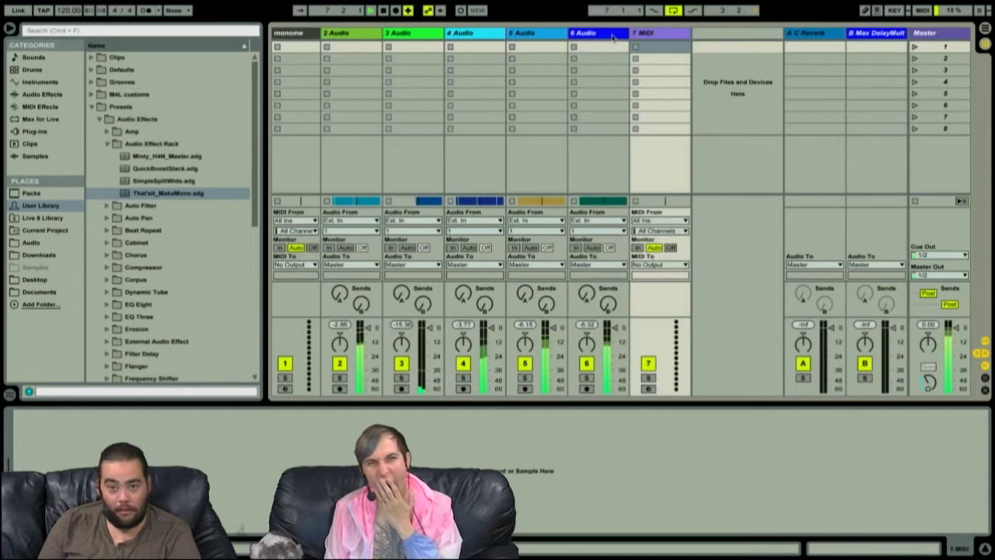
- Load the Operator instrument from the browser's Instruments category onto the new MIDI track
left_click(111, 143)
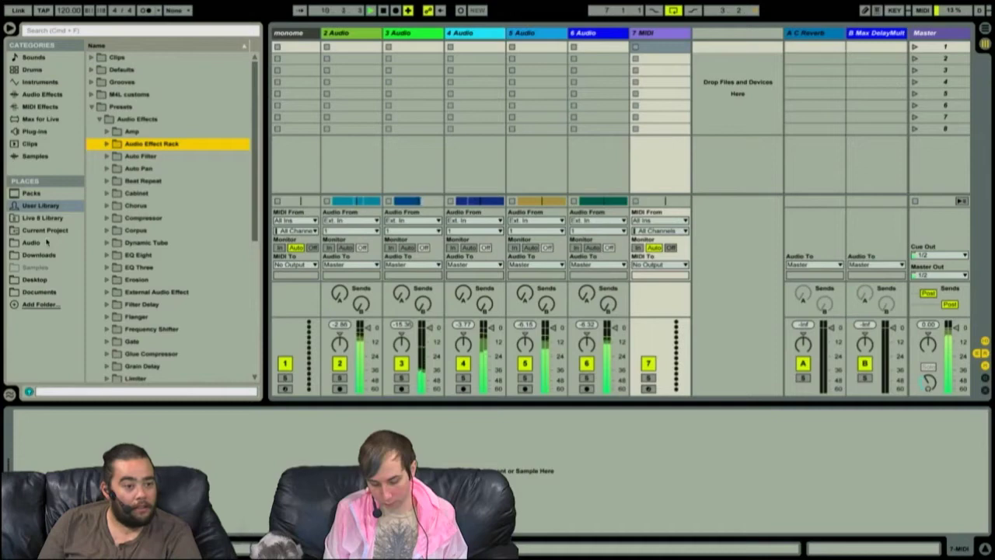
left_click(40, 82)
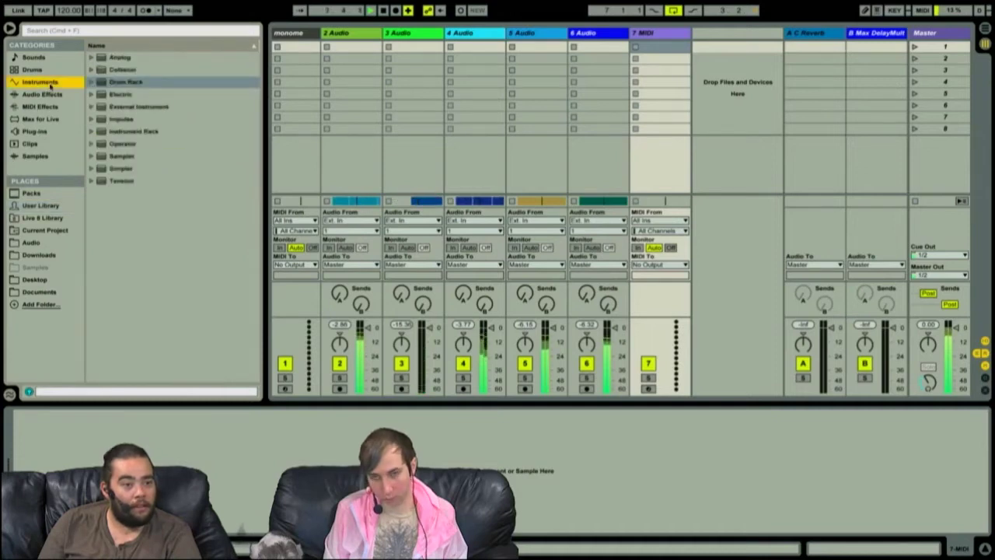
left_click(96, 145)
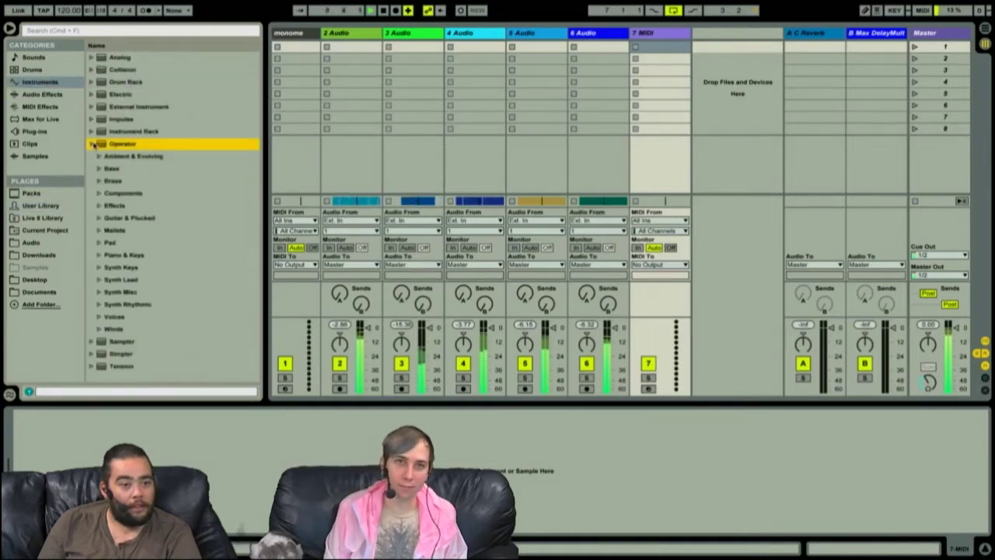
left_click_drag(113, 144, 660, 116)
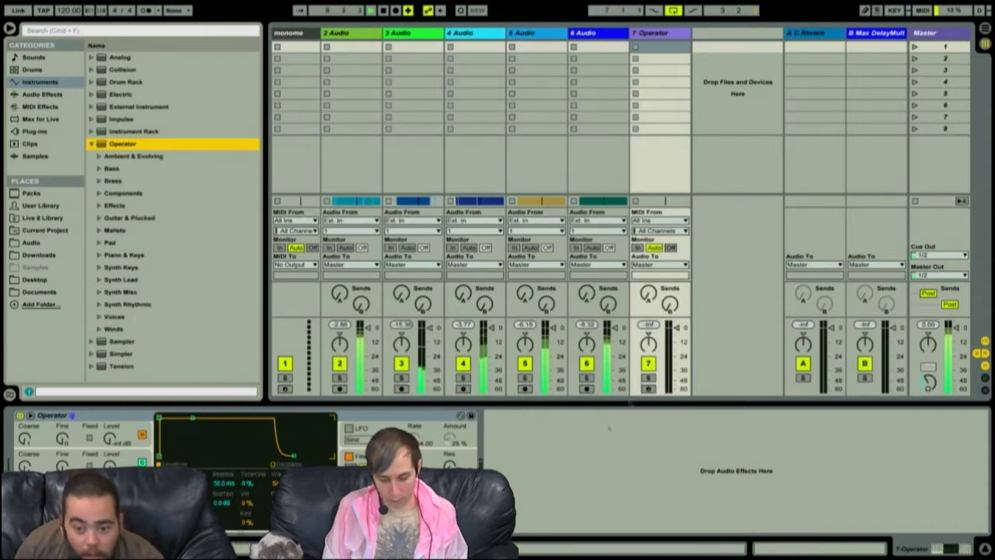
- Arm the 7 Operator track and record a MIDI clip of the improvised melody into its first slot
left_click(647, 389)
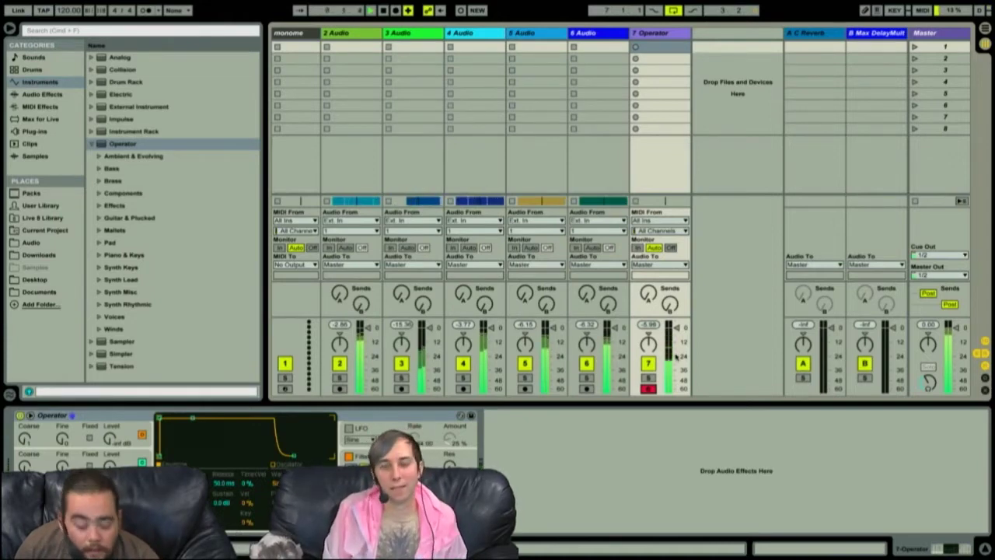
left_click(635, 47)
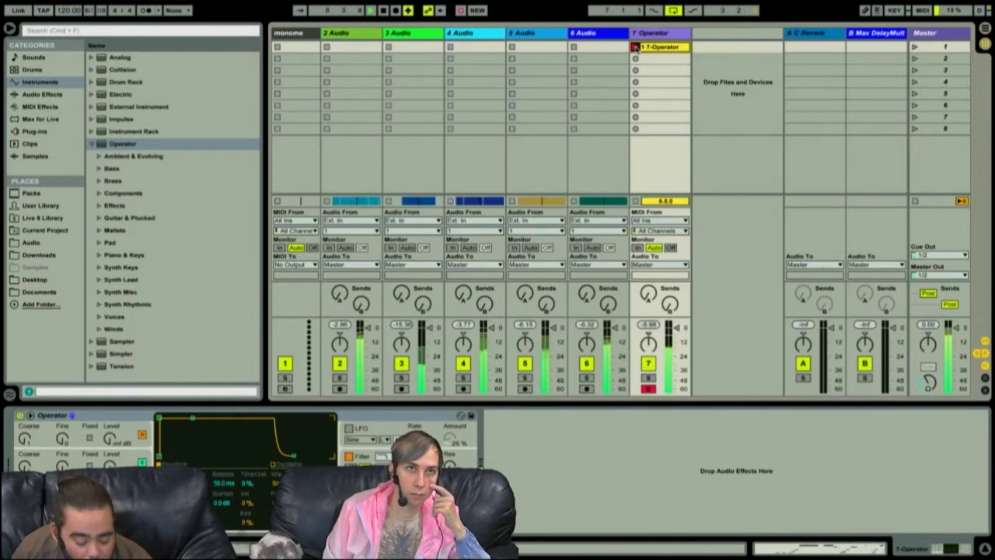
left_click(636, 47)
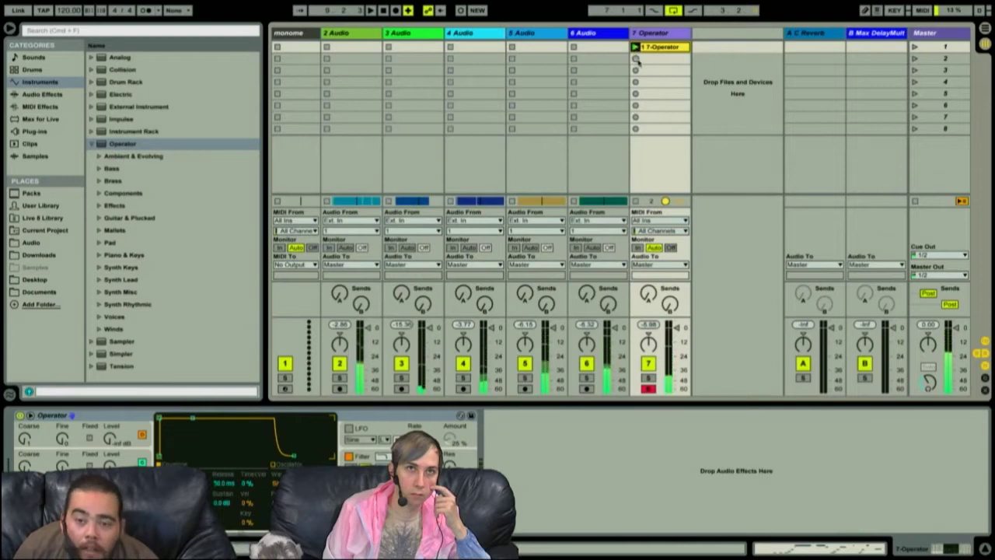
- Examine the recorded Operator clip's notes and play the set briefly to hear the clip with the loop
left_click(654, 48)
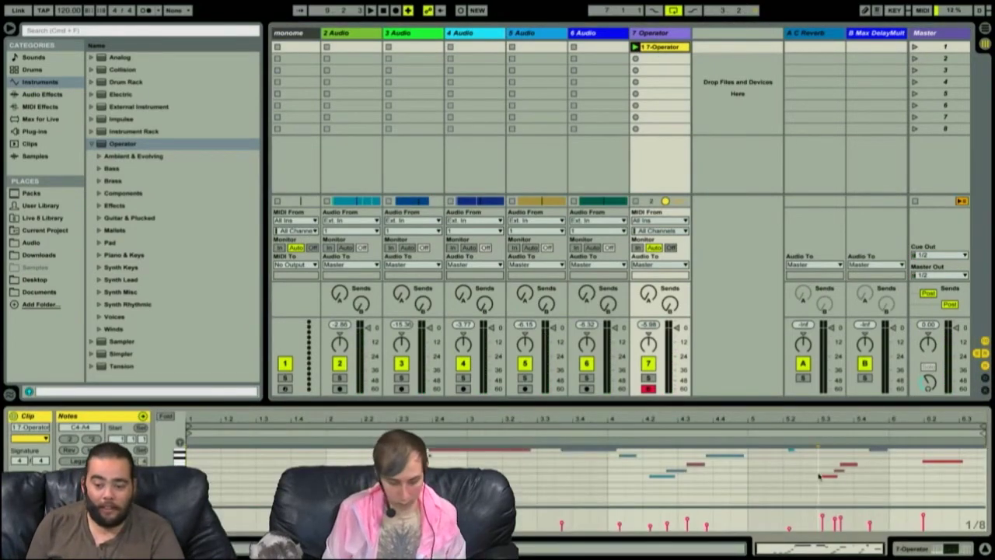
key("space")
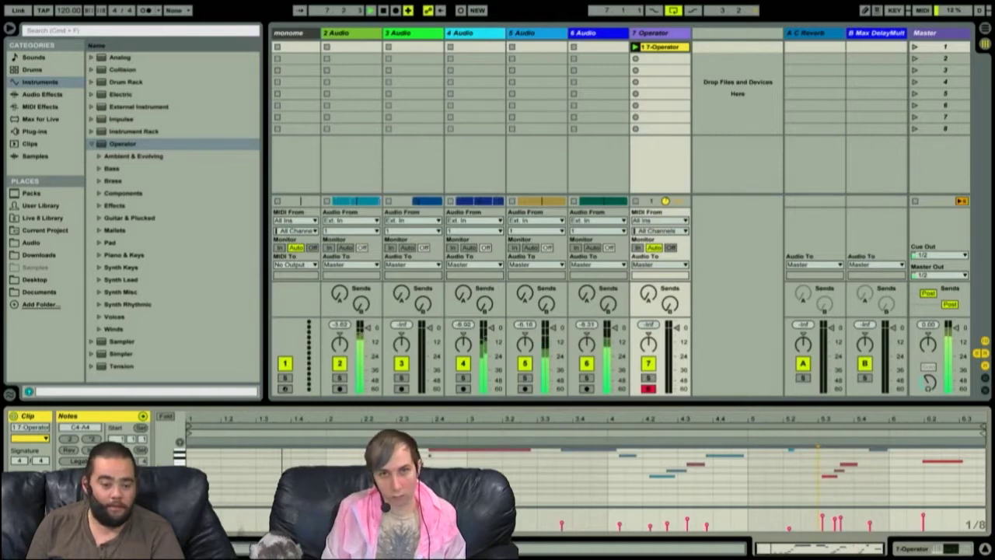
key("space")
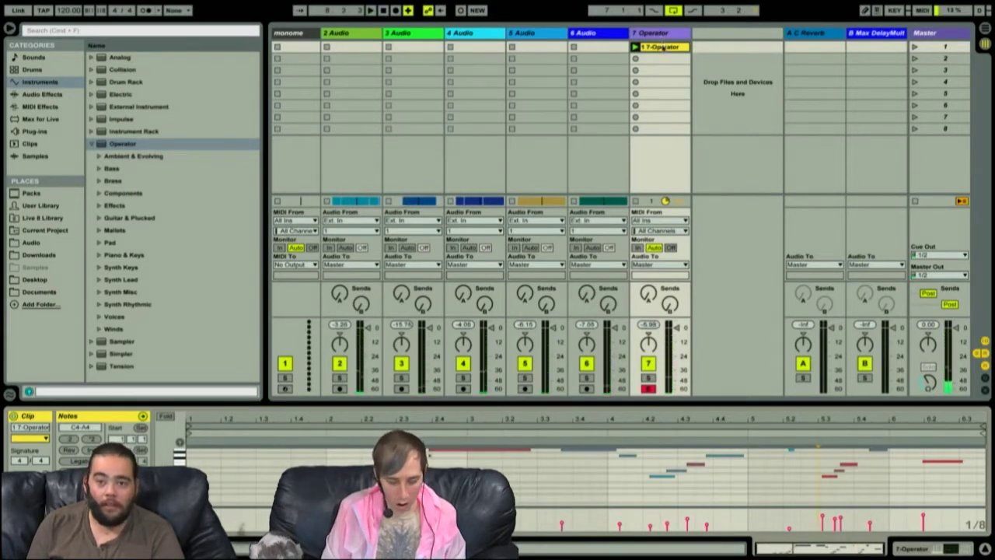
- Place the recorded Operator clip at bar 5 on the 7 Operator arrangement lane and delete it again
key("Tab")
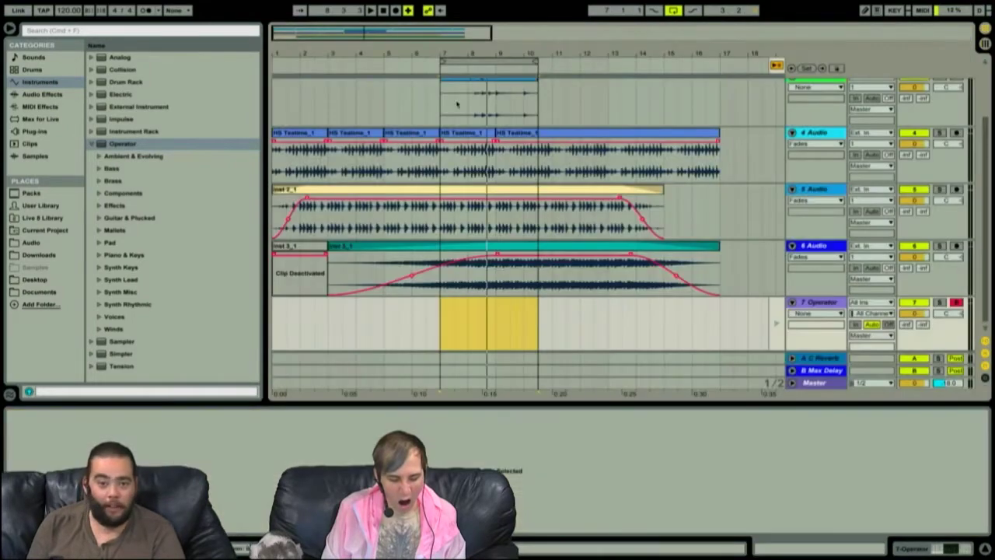
key("Tab")
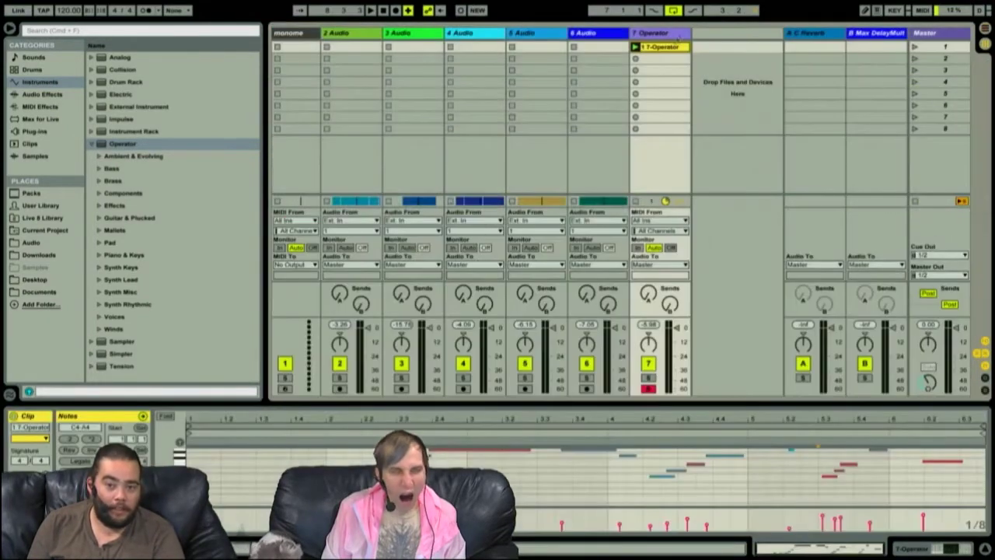
key("Tab")
left_click_drag(644, 108, 384, 337)
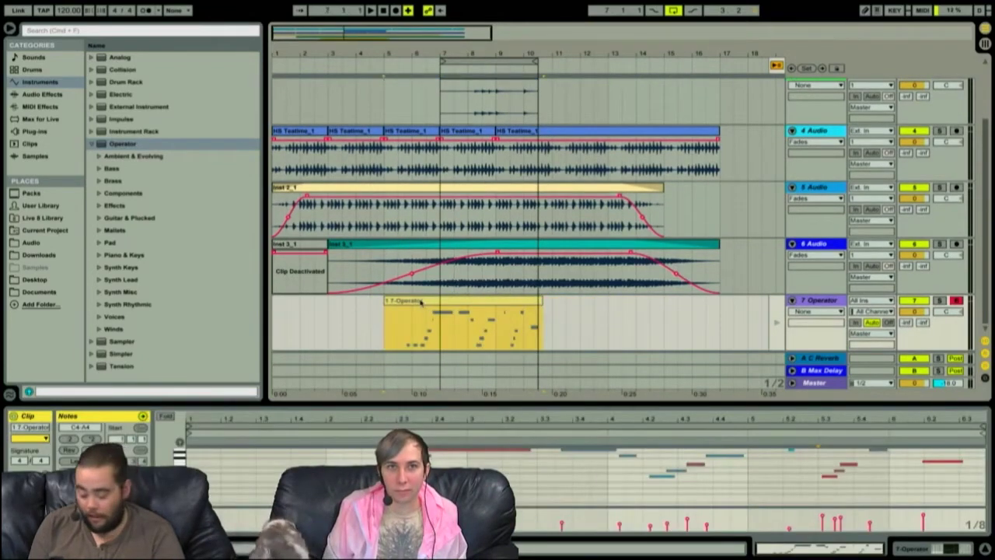
left_click(412, 315)
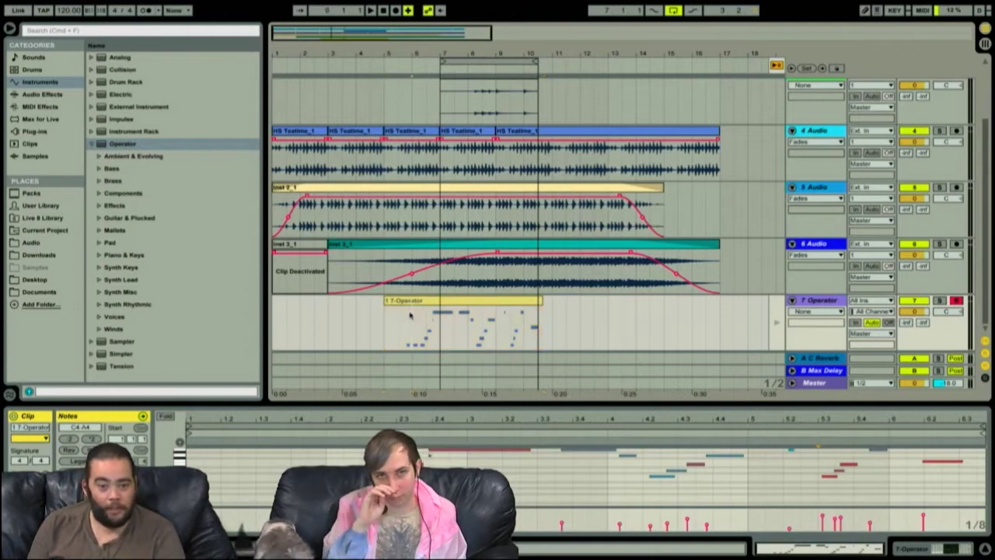
left_click(431, 305)
key("Delete")
- Record a MIDI clip directly into the arrangement on 7 Operator, from bar 7 to about bar 10
left_click(432, 314)
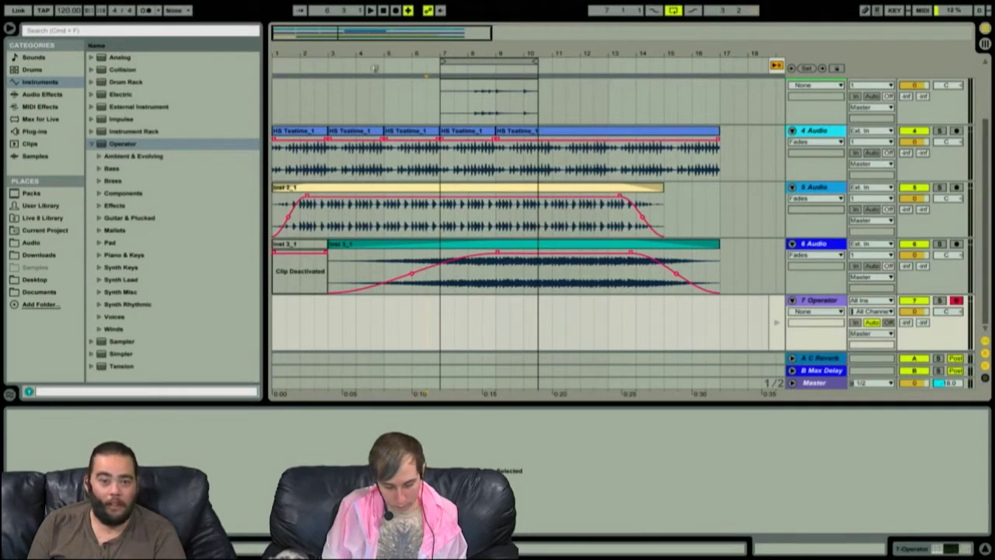
left_click(442, 323)
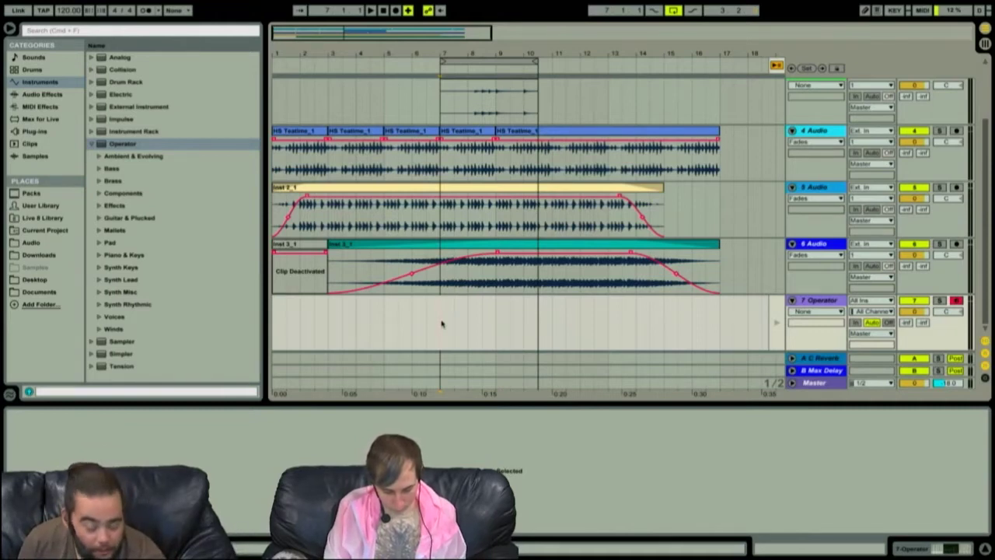
key("F9")
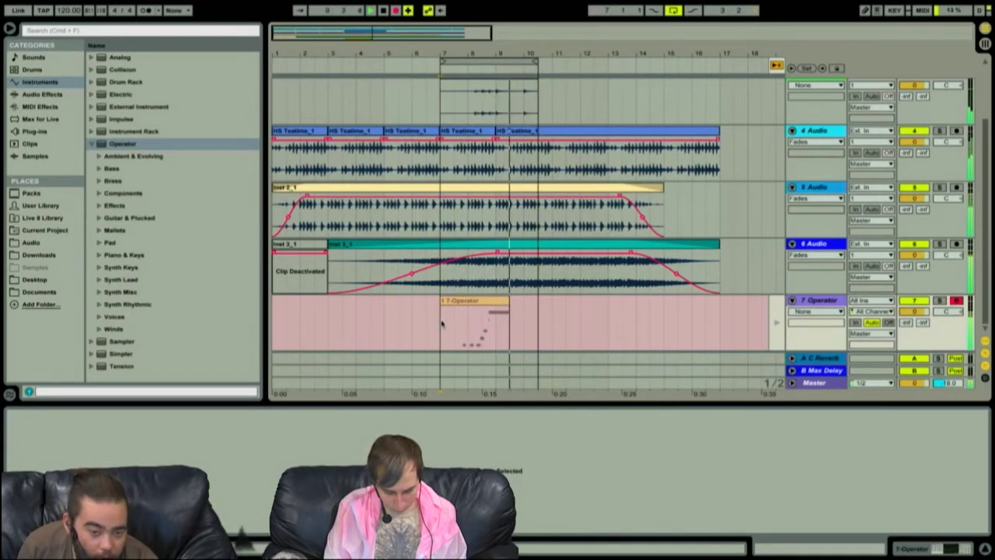
key("space")
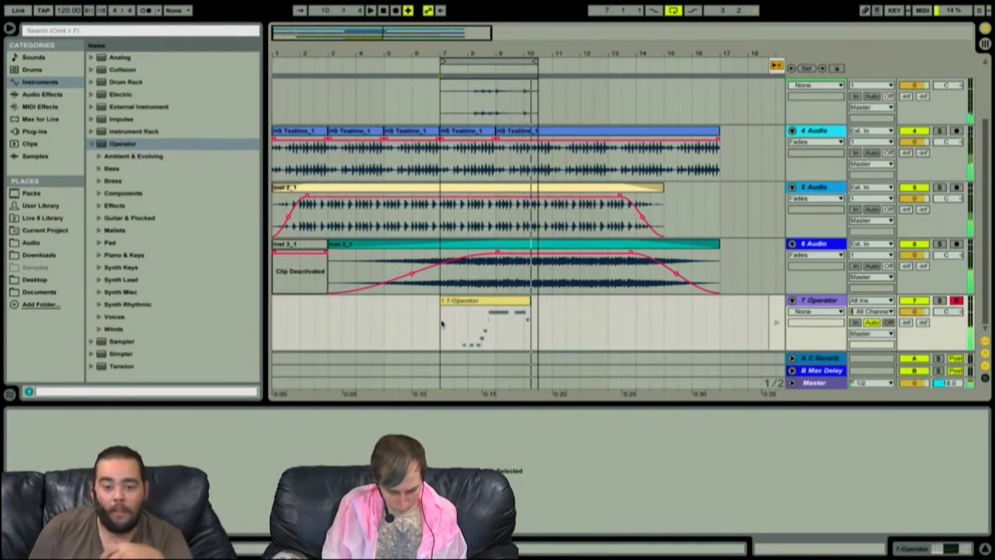
- Play back the arrangement recording on 7 Operator and switch the track back to arrangement playback
left_click(482, 298)
key("space")
key("space")
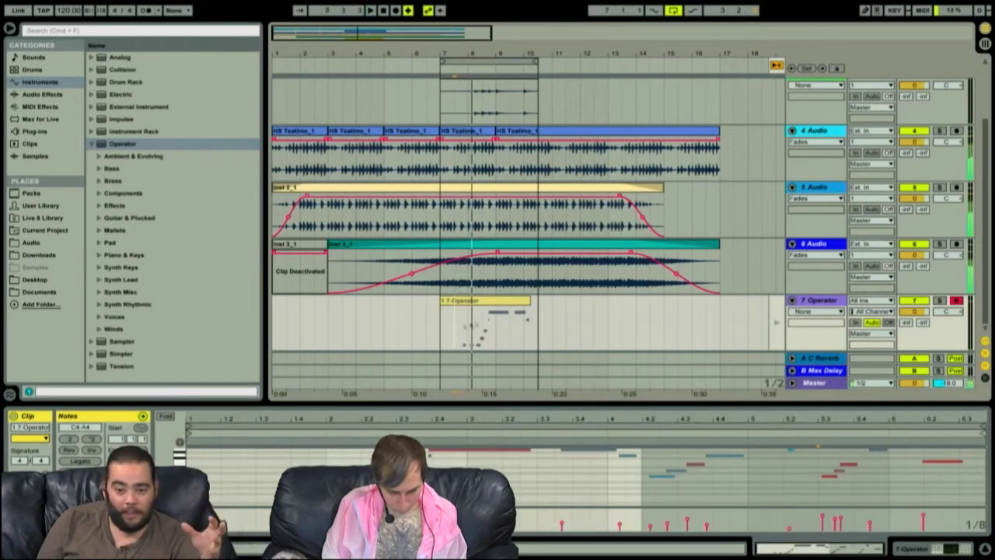
left_click(775, 66)
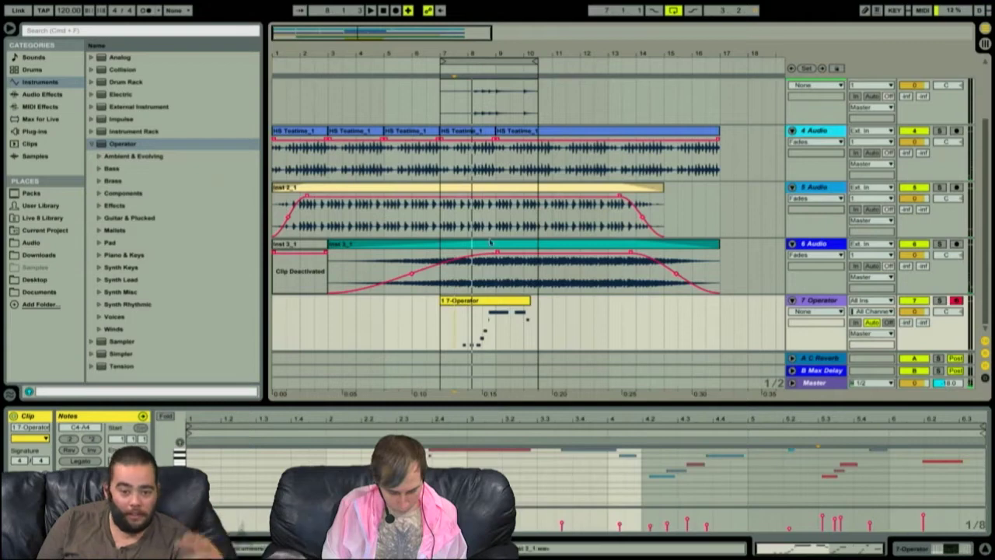
- Delete the recorded MIDI clip from the 7 Operator arrangement lane
left_click(488, 308)
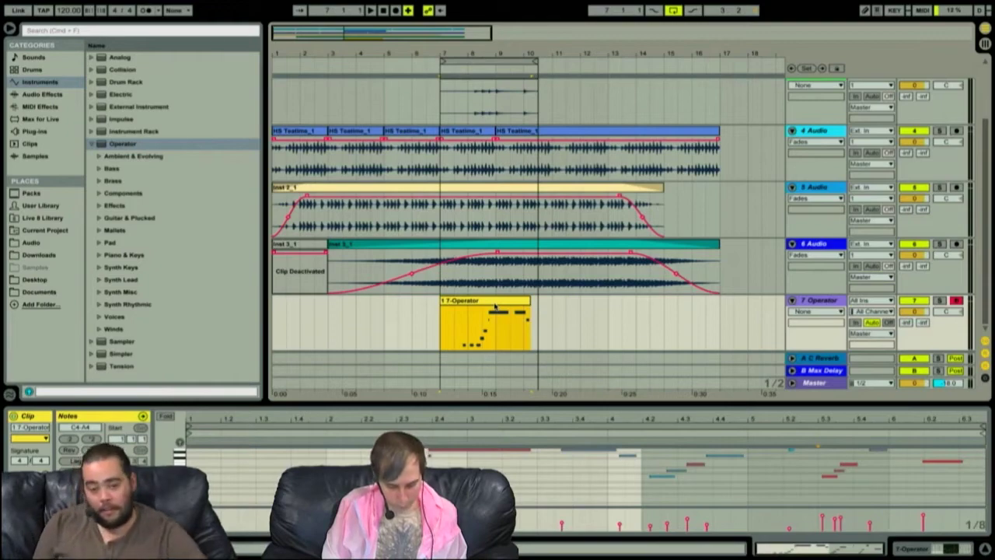
key("Delete")
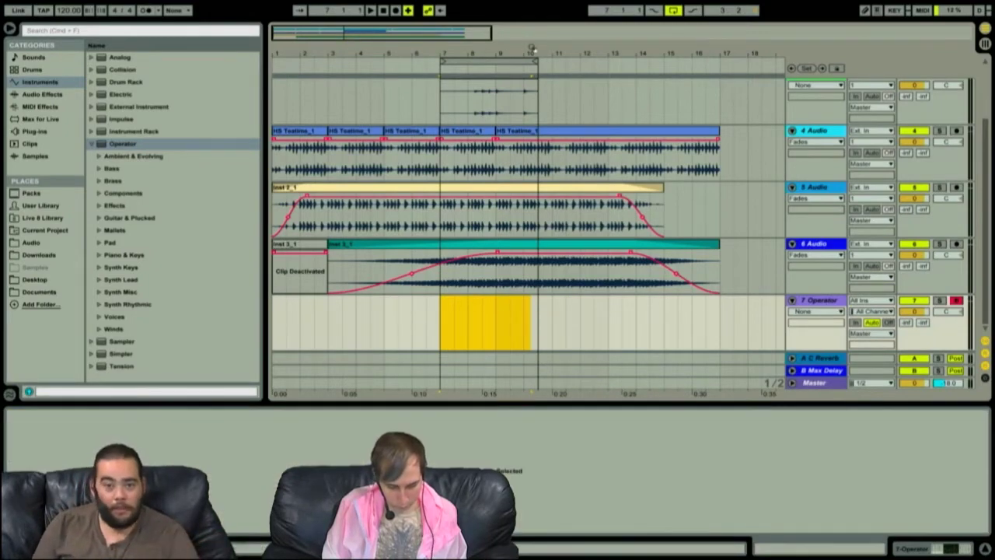
- Move the arrangement loop to start at 13.3.1 and play the end of the song
scroll(498, 100, "up", 3)
left_click_drag(489, 62, 669, 64)
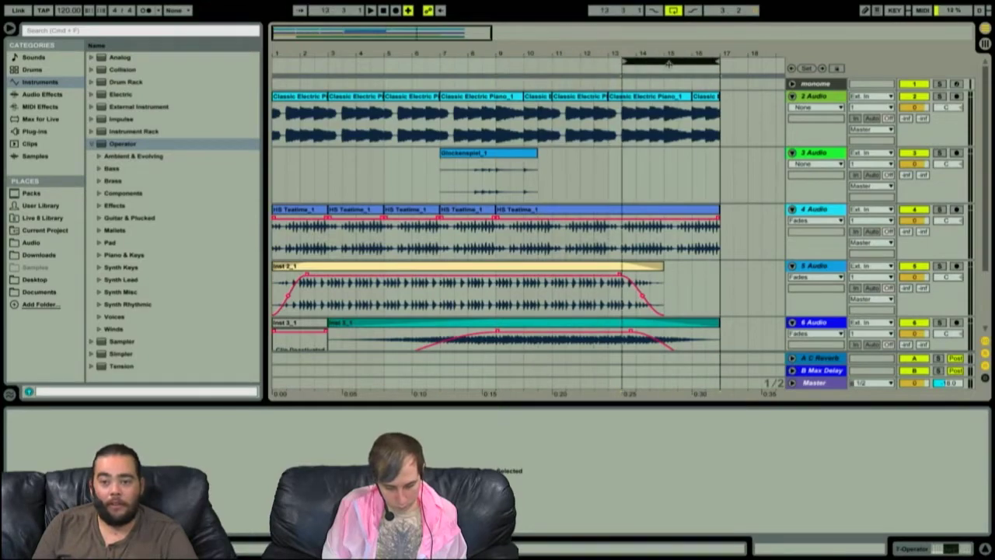
key("space")
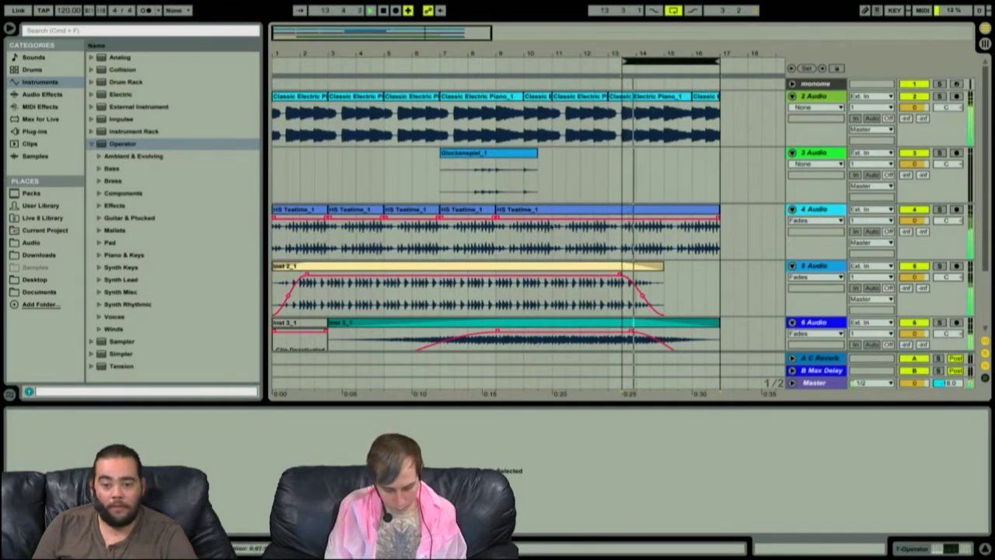
scroll(581, 257, "down", 3)
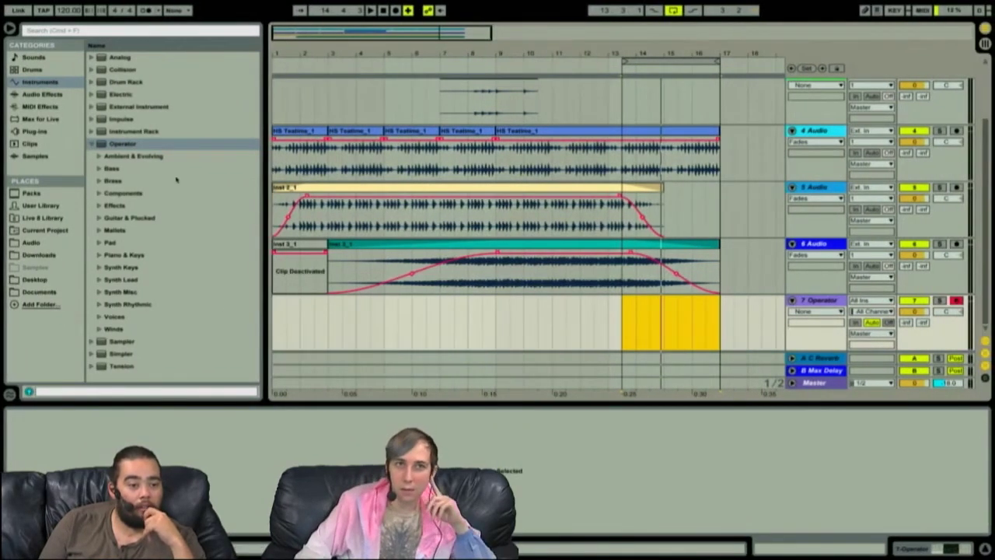
- Look through the Live 8 Library and Audio places for the project folder, checking Loops and the folder below it
left_click(43, 218)
left_click(33, 244)
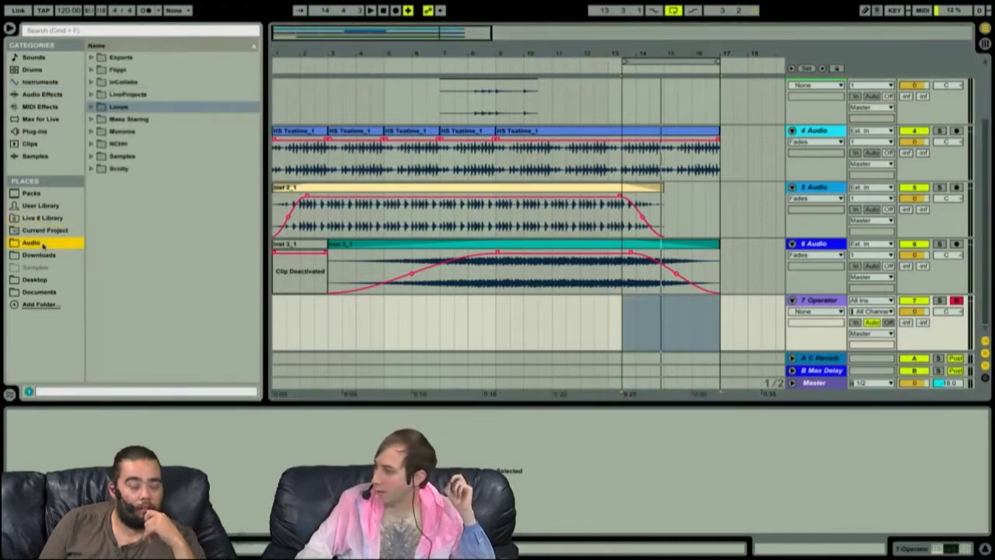
left_click(134, 108)
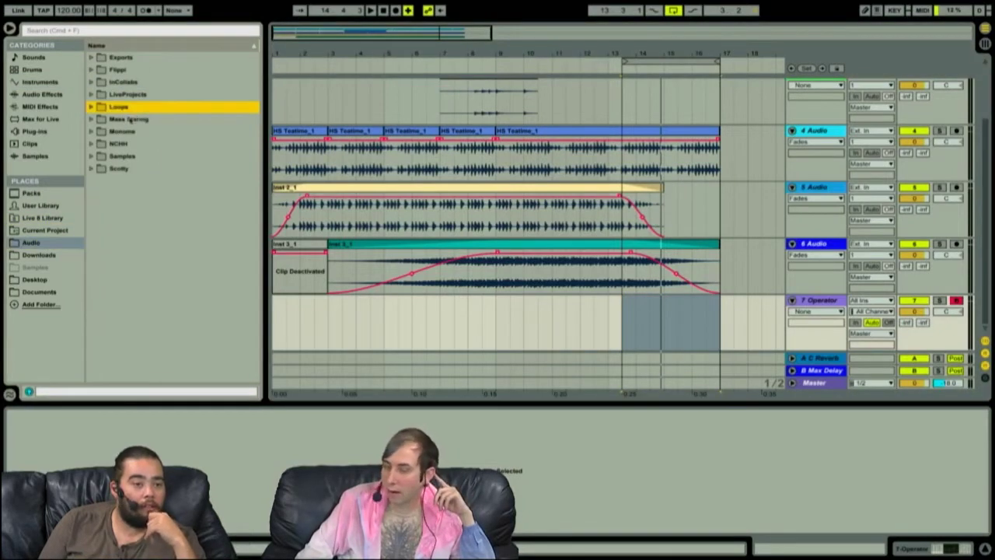
left_click(130, 119)
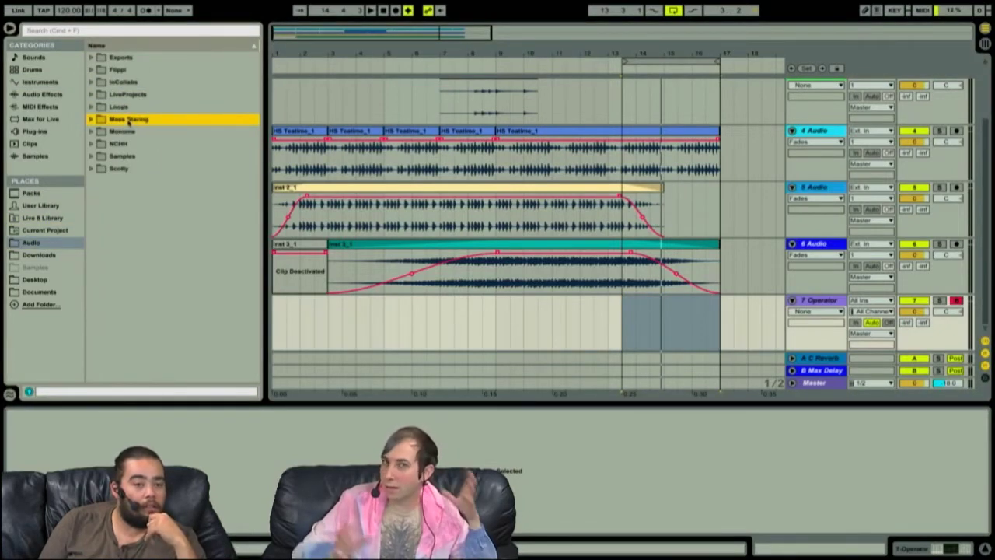
- Start a new Live Set and show it in the Session View
left_click(331, 108)
key("super+n")
key("Tab")
key("Return")
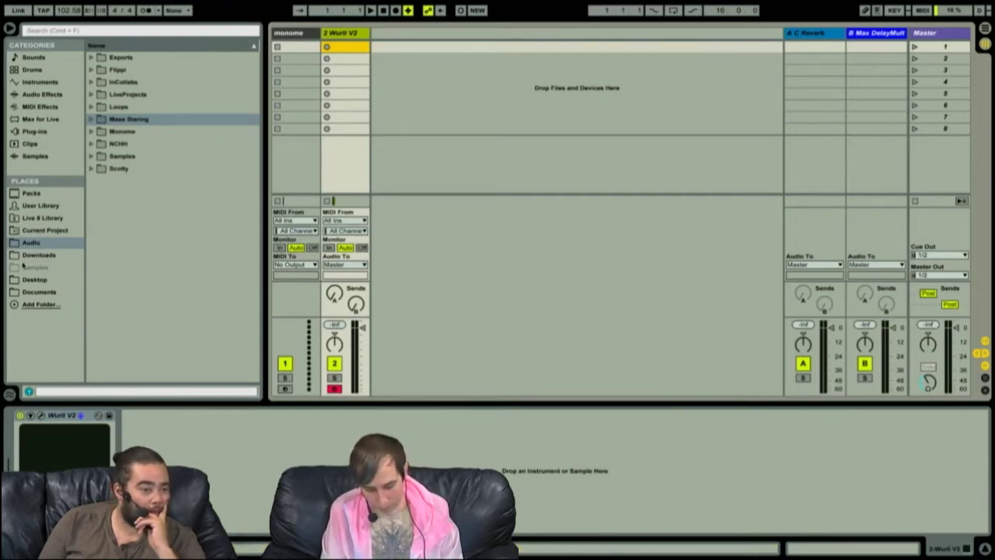
- Expand the Snack Time folder inside Documents > Mint Potion in the browser
left_click(39, 293)
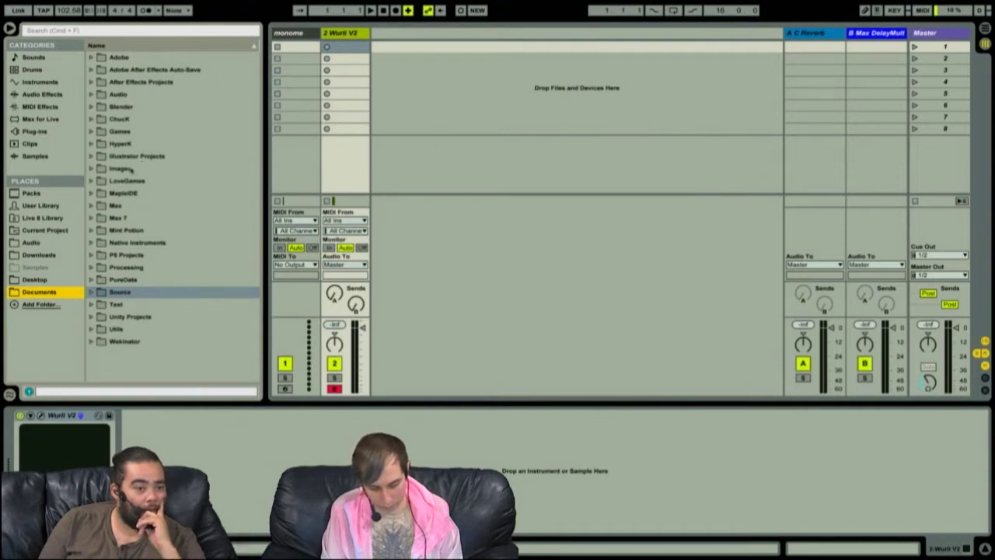
left_click(90, 231)
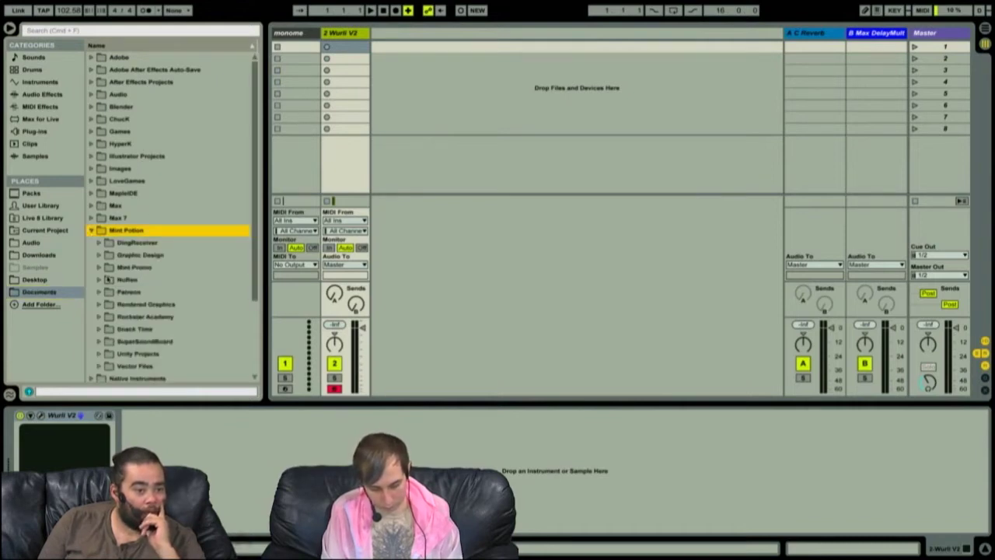
scroll(108, 277, "down", 3)
left_click(99, 227)
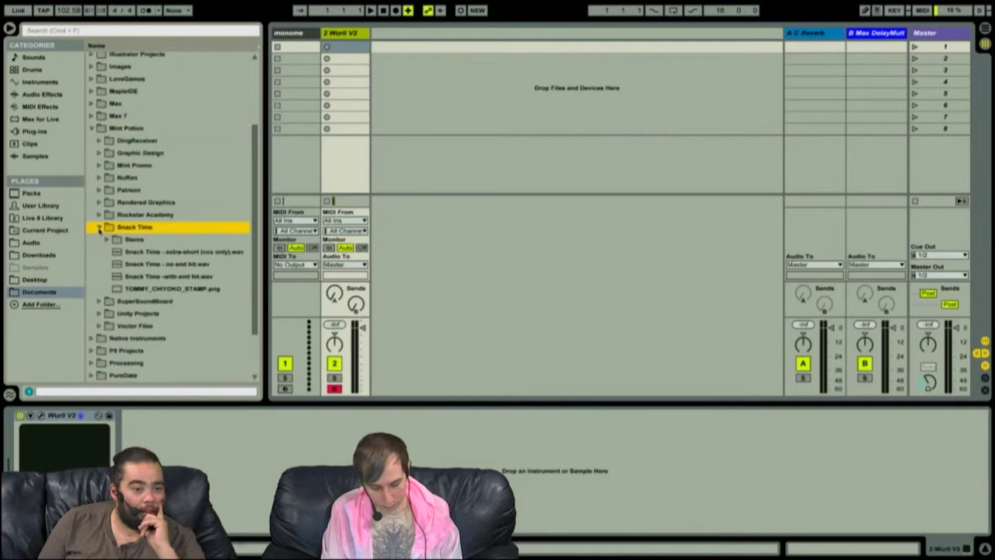
- Adjust the preview volume, audition "Snack Time - extra-short (vox only).wav" and place it in scene 7 of a new audio track
left_click(106, 239)
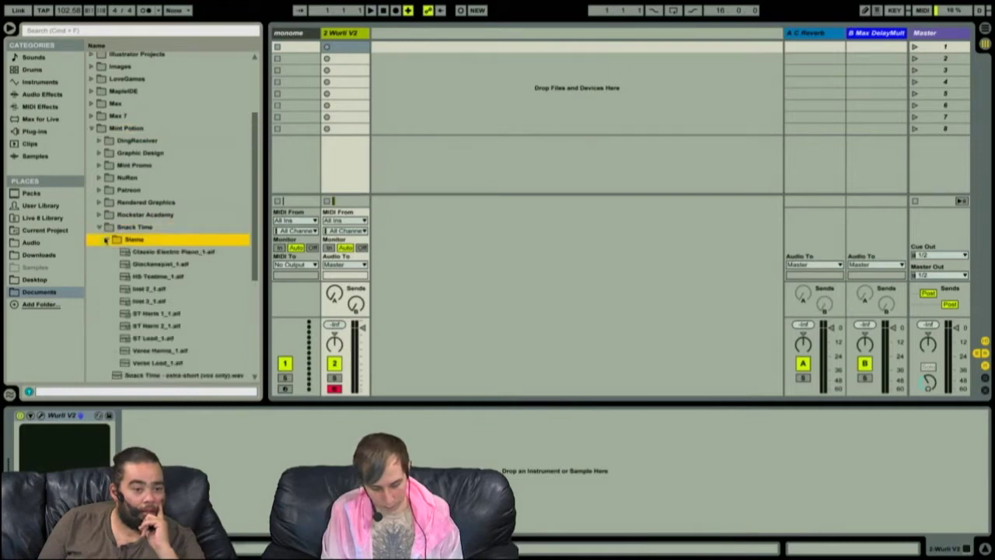
left_click(107, 240)
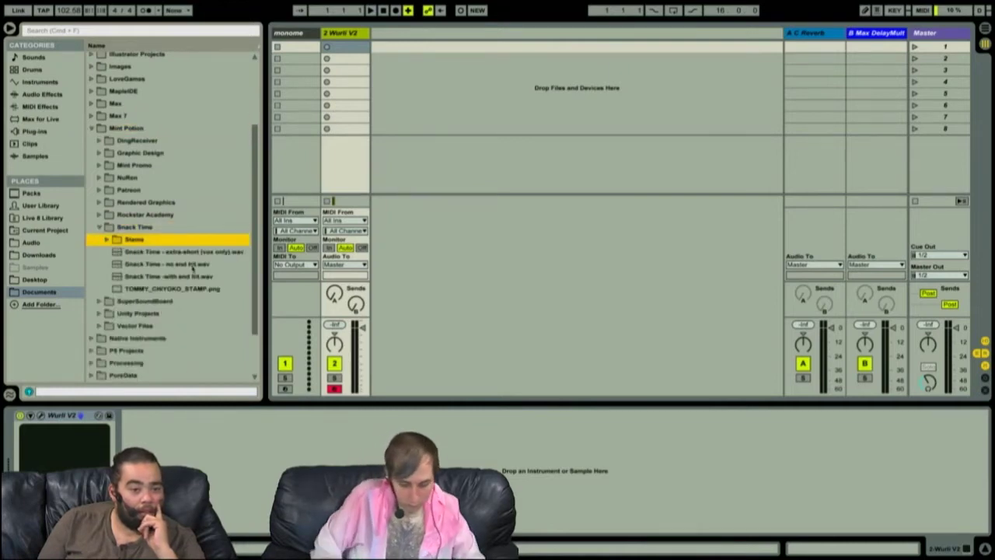
left_click(927, 380)
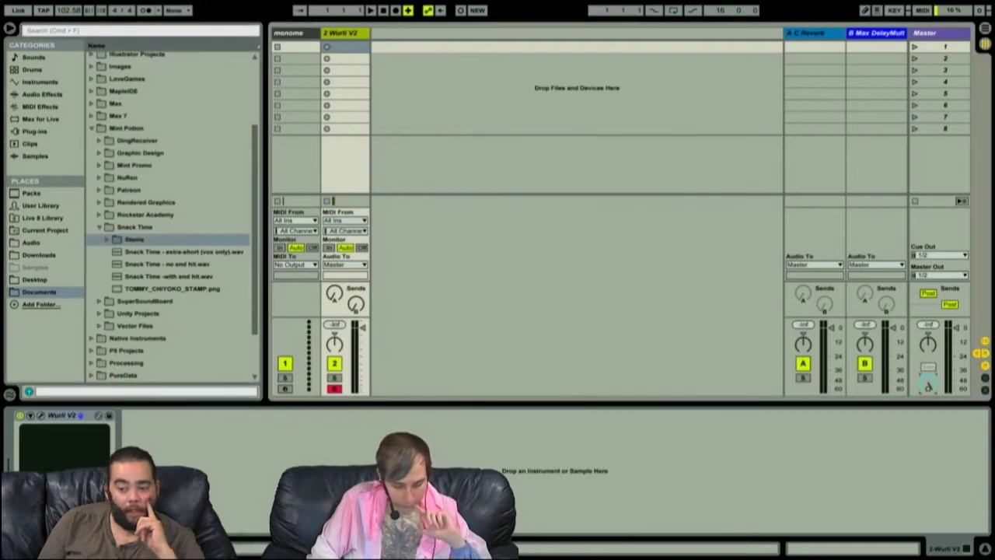
left_click(204, 253)
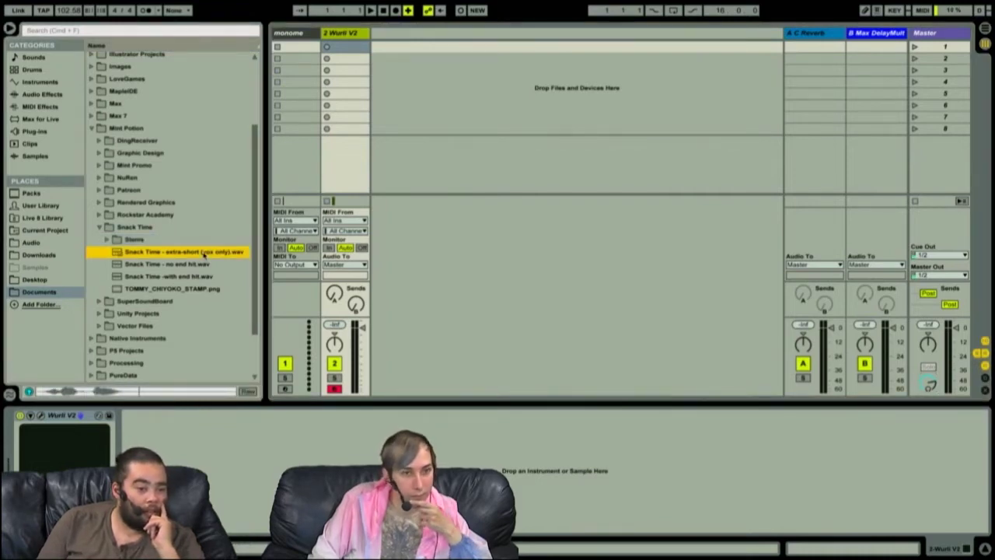
left_click_drag(187, 254, 385, 119)
- Audition the Snack Time mixes with end hit, no end hit and vox only, and expand the Stems folder
left_click(184, 276)
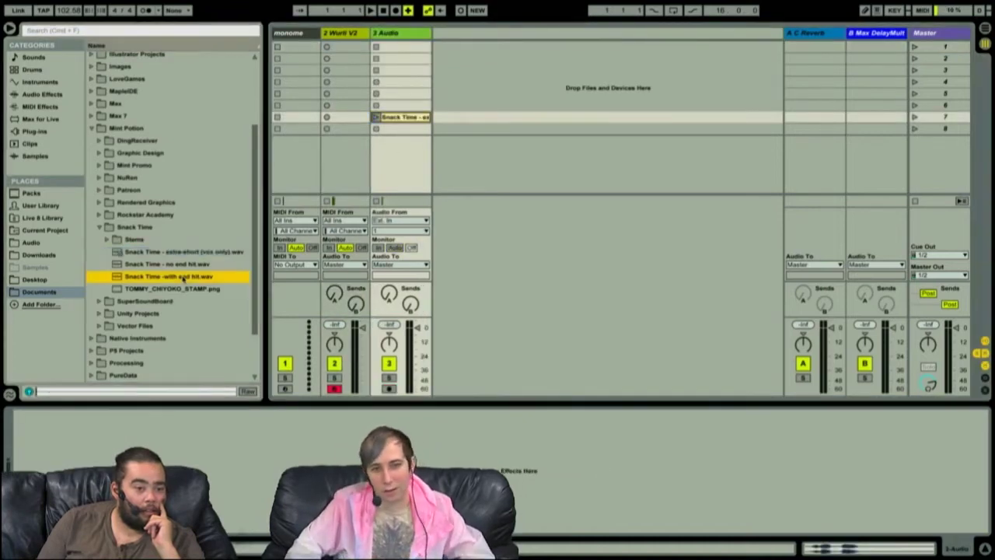
left_click(189, 264)
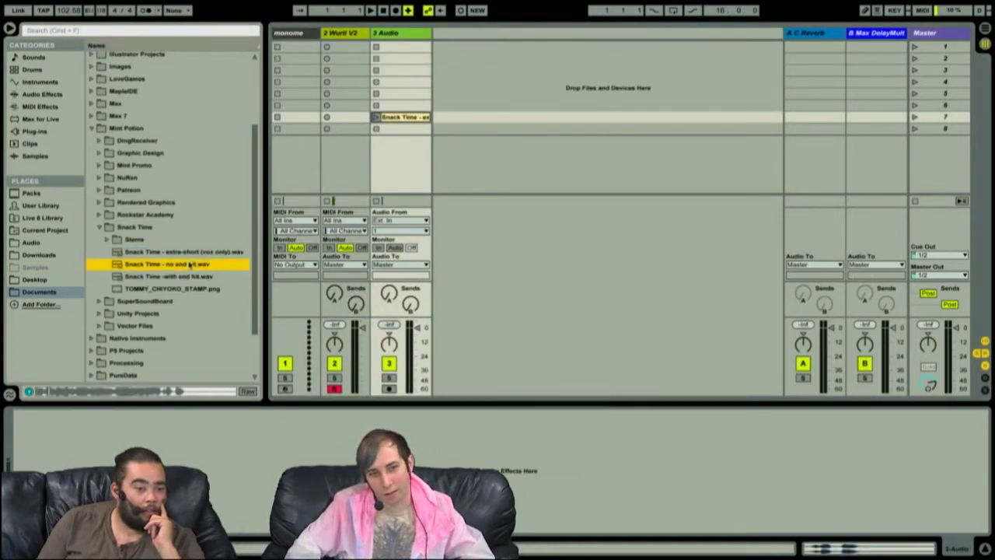
left_click(195, 277)
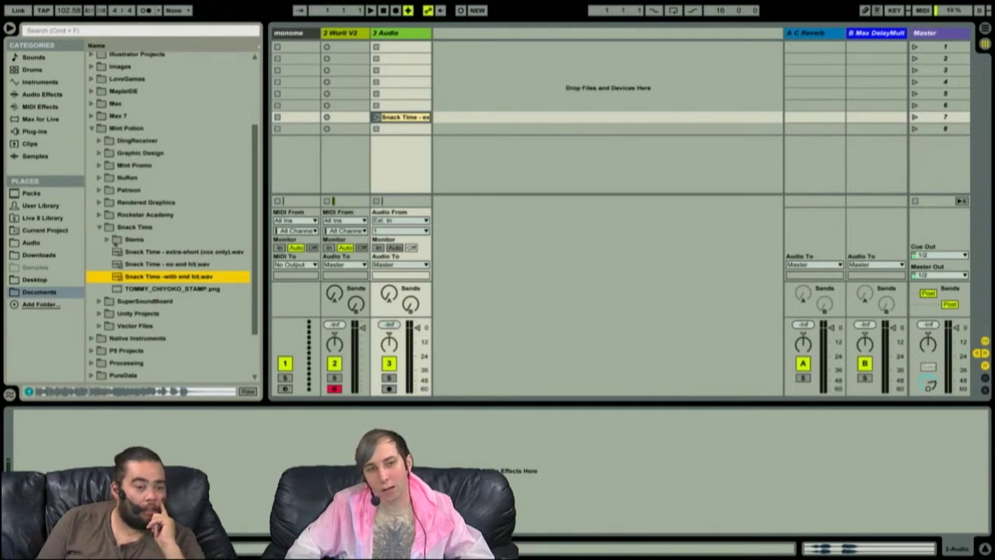
left_click(116, 240)
scroll(172, 249, "down", 5)
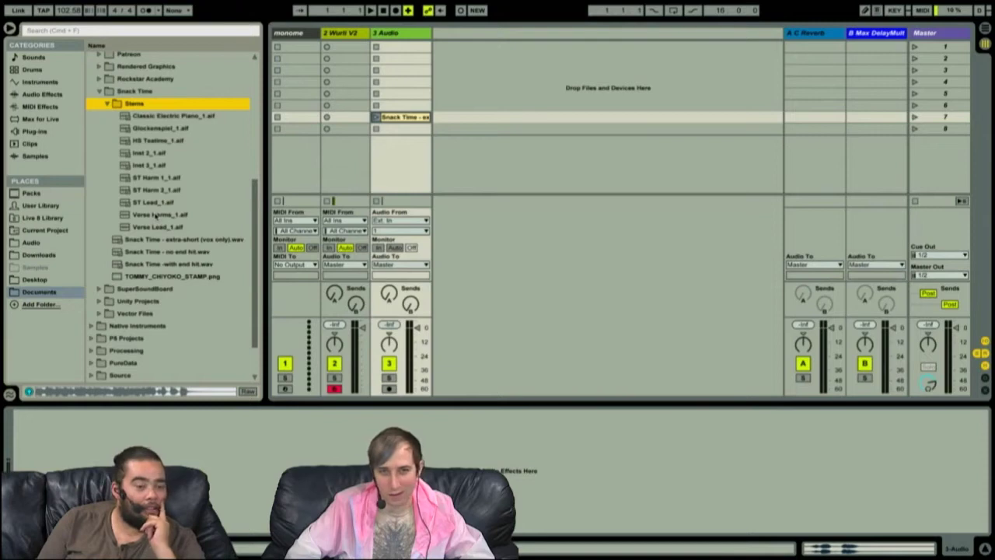
left_click(204, 242)
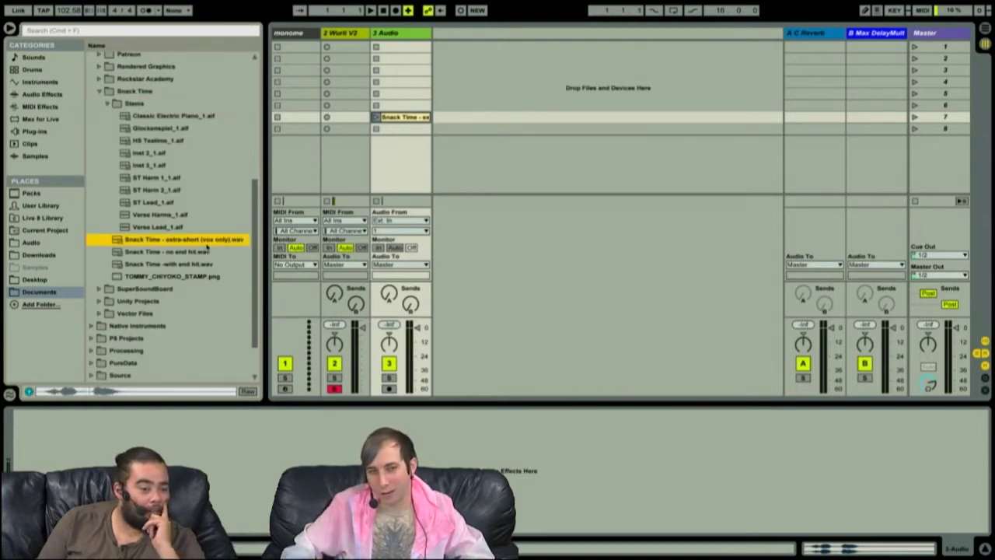
- Audition the Verse Harms_1.aif and Verse Lead_1.aif stems and place them in scenes 1 and 2 of the 3 Audio track
left_click(158, 215)
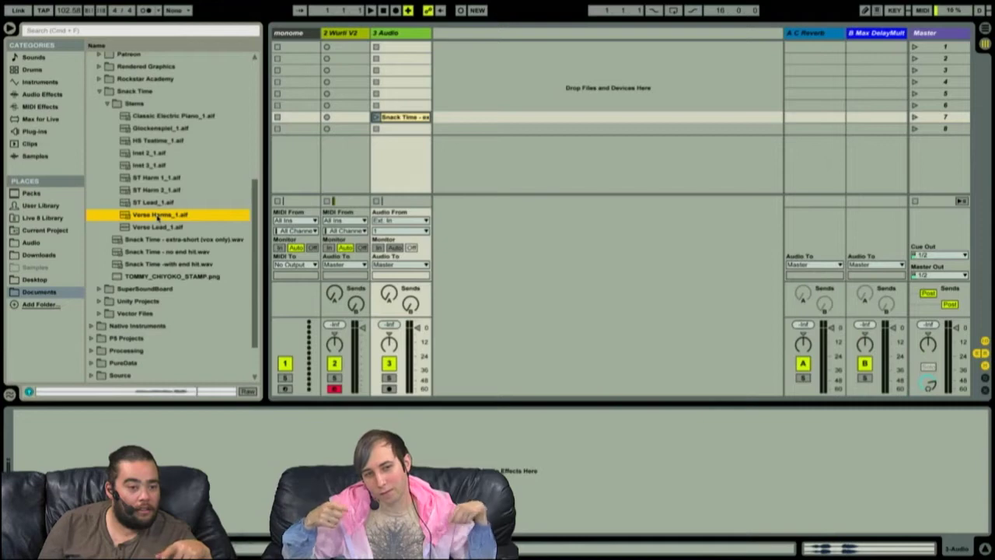
left_click_drag(157, 216, 400, 47)
left_click(172, 227)
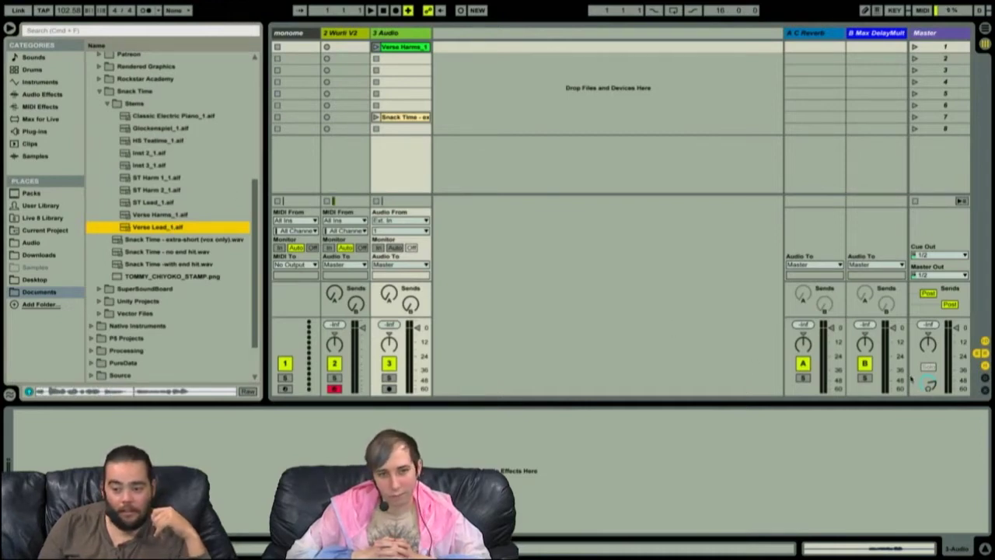
left_click(755, 363)
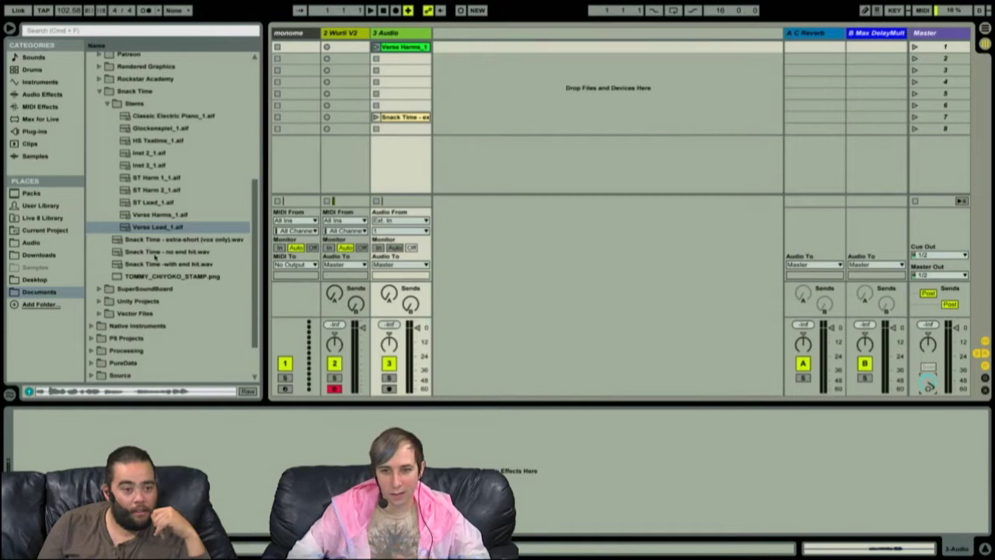
left_click(157, 227)
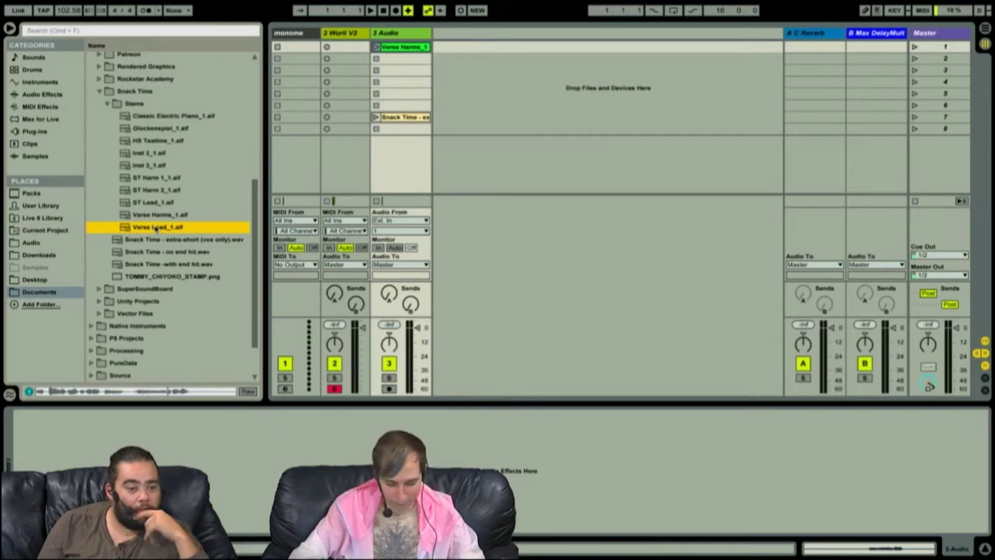
left_click_drag(157, 227, 400, 59)
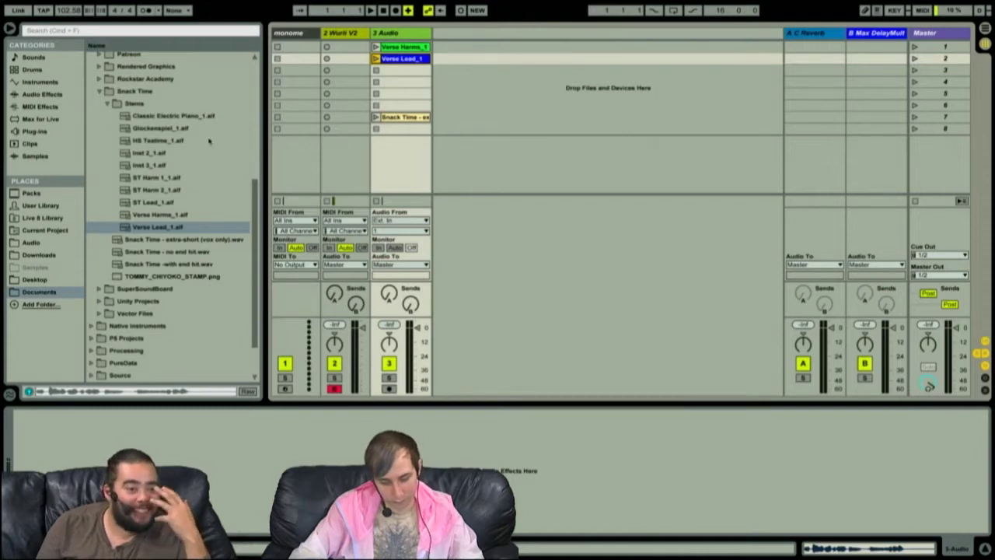
- Audition the ST stems and add ST Harm 1_1, ST Harm 2_1 and ST Lead_1 together, stacked in scenes 1 to 3 of one new audio track
left_click(158, 203)
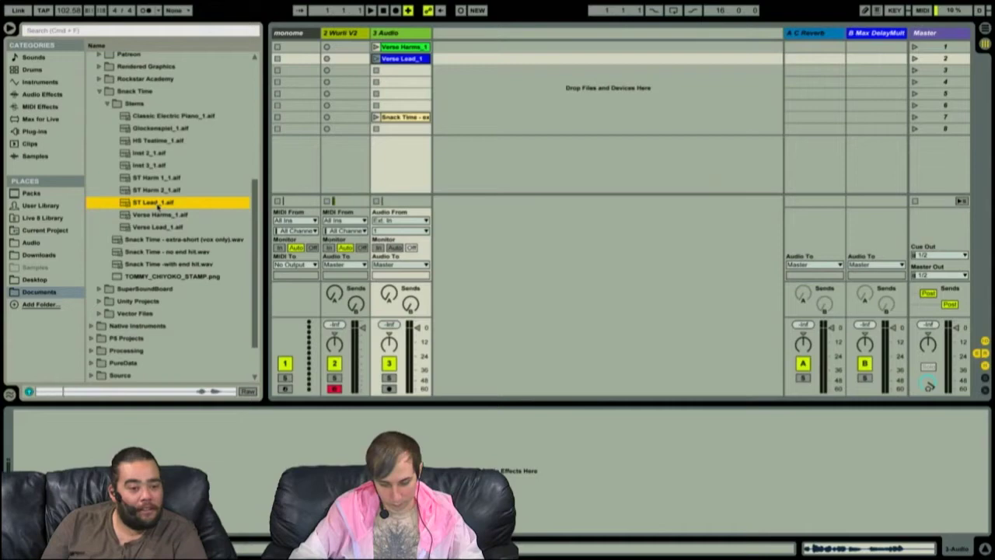
key("Up")
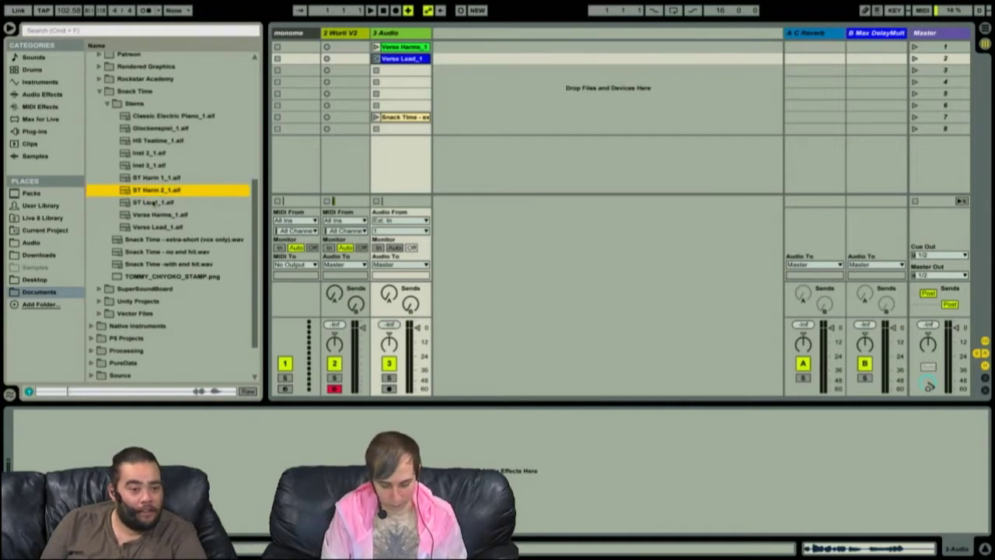
key("Up")
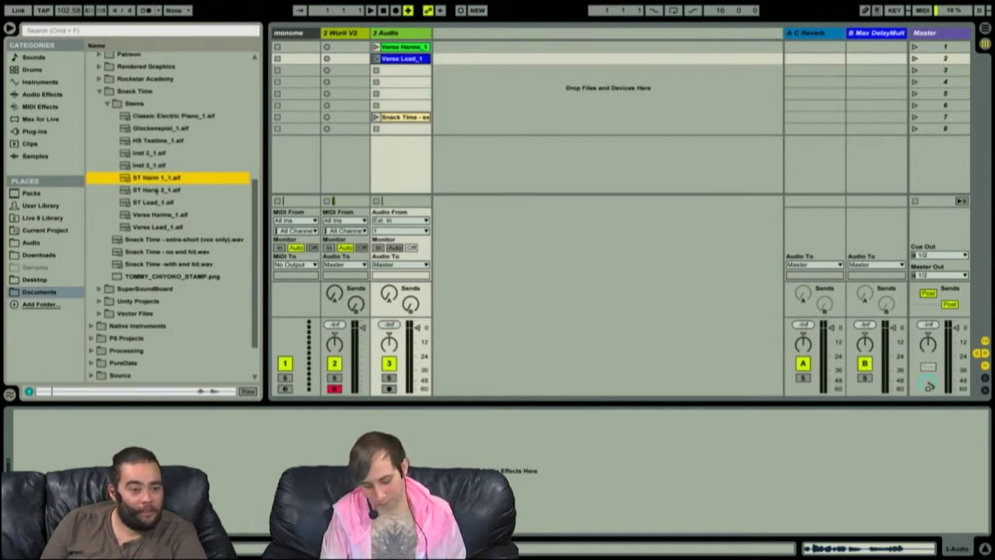
left_click(149, 202, "shift")
left_click(152, 180)
left_click(164, 117, "shift")
left_click(220, 165, "shift")
left_click(213, 155, "shift")
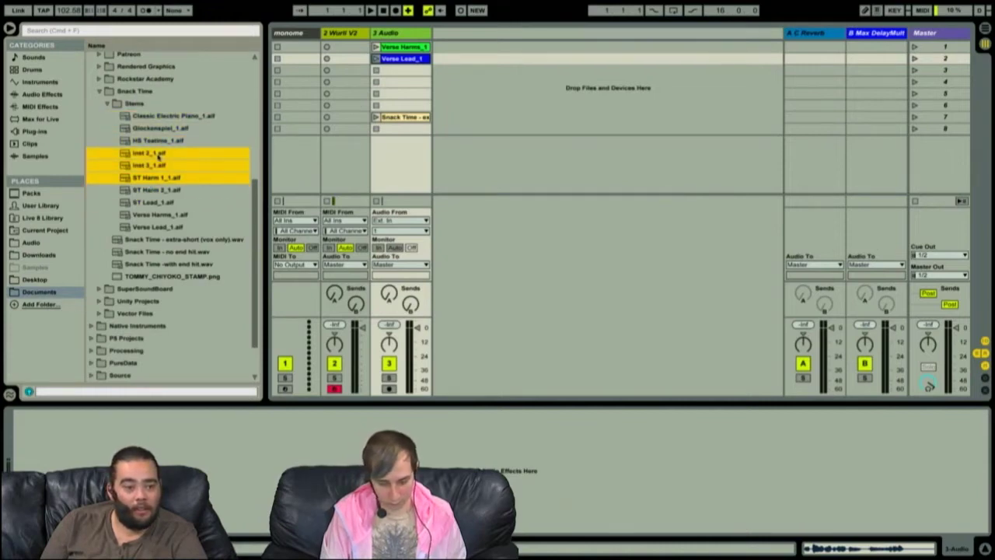
left_click(160, 177)
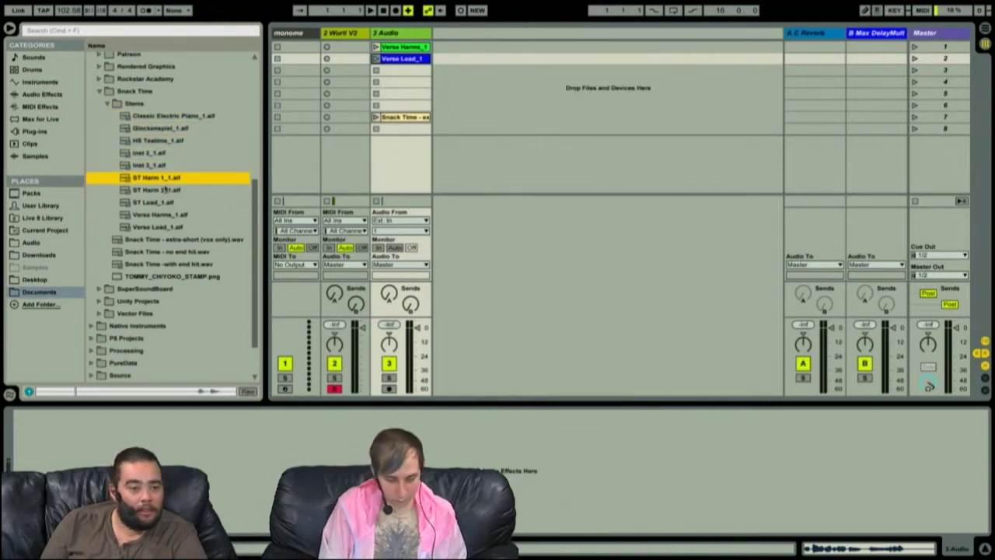
left_click(165, 190)
left_click(161, 203)
left_click(164, 179, "shift")
left_click_drag(145, 185, 474, 50)
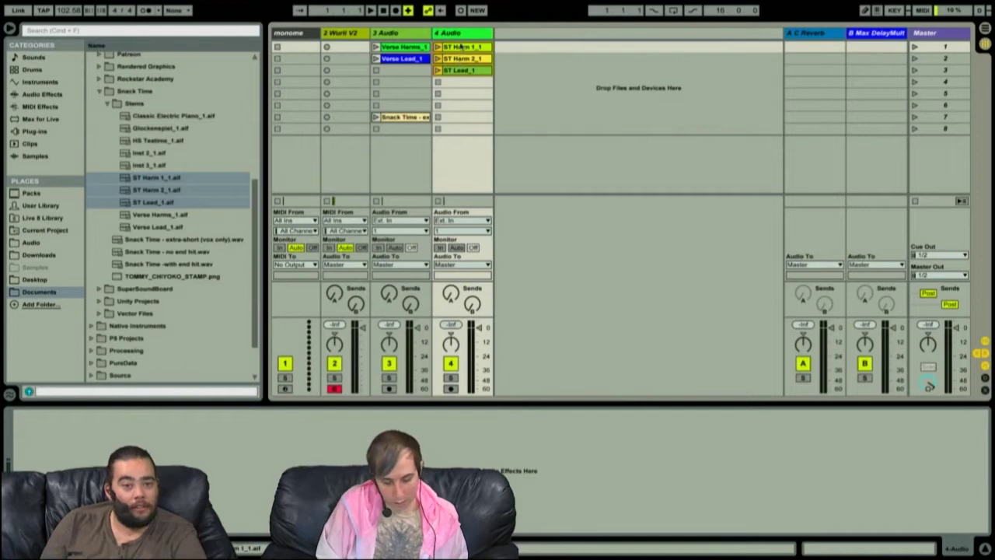
- Delete the three ST clips from the 4 Audio track
mouse_move(459, 49)
left_mouse_down()
mouse_move(524, 52)
mouse_move(477, 54)
left_mouse_up()
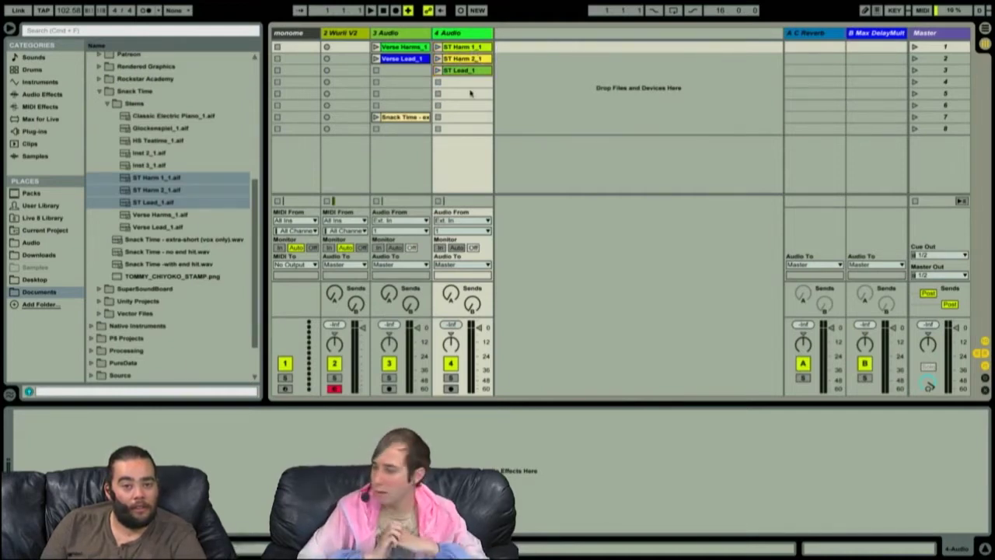
left_click(464, 71, "shift")
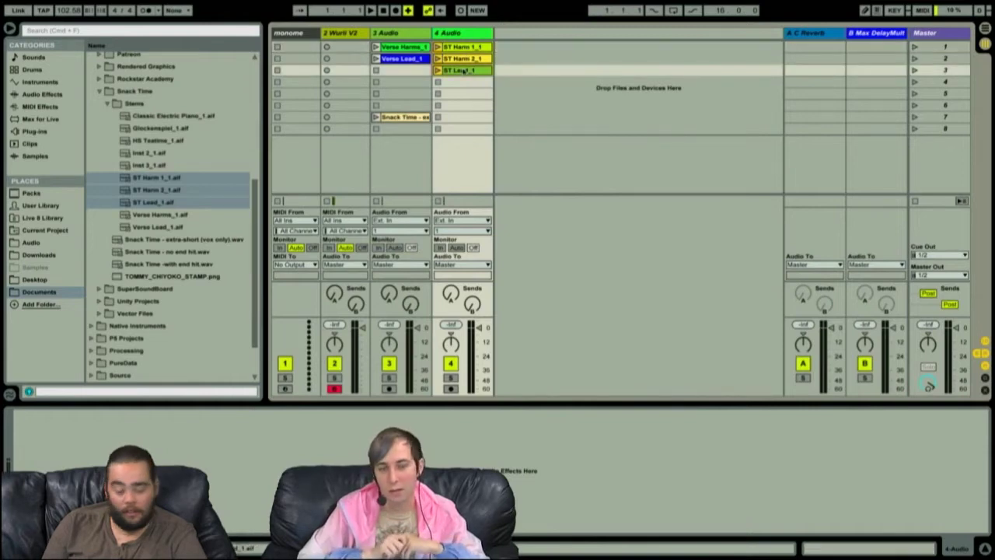
key("Delete")
- Hold the three selected ST stems over the Arrangement View, toggling their placement between one after another on a single track and separate tracks
left_click_drag(158, 179, 285, 203)
key("Tab")
key("Tab")
key("Tab")
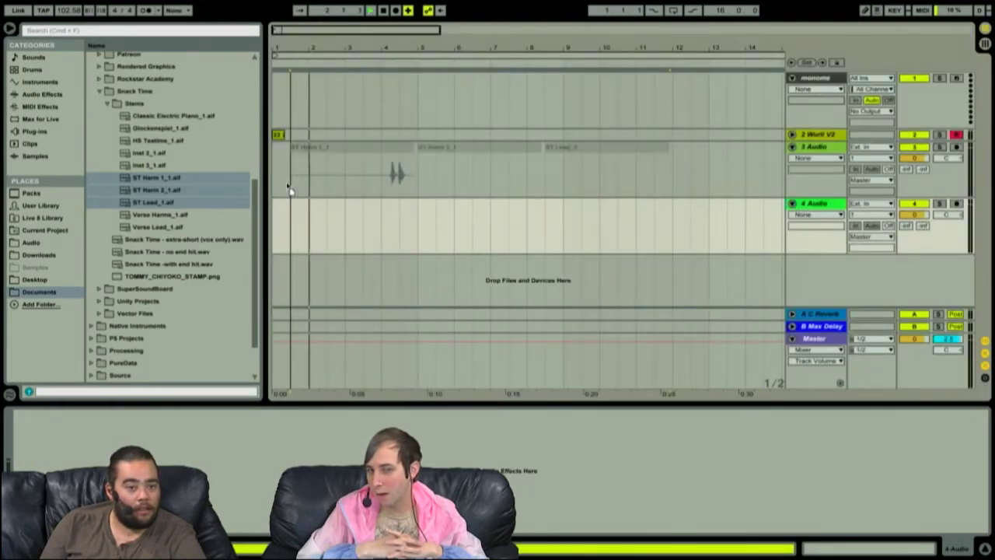
key("super")
key("super")
key("super")
left_click_drag(289, 187, 282, 168)
key("super")
key("super")
key("super")
key("super")
key("super")
key("super")
key("super")
key("super")
key("super")
key("super")
key("super")
key("super")
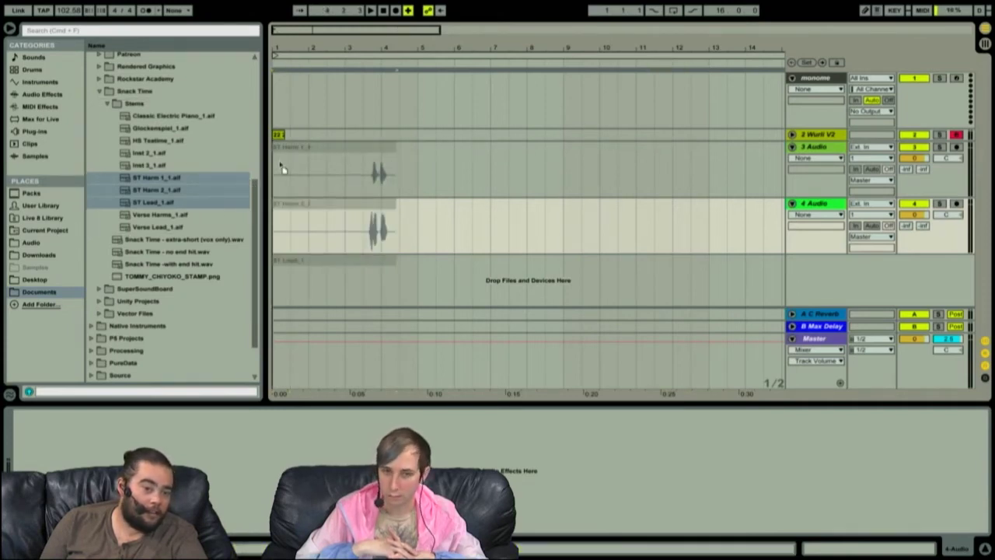
- Place the three selected ST stems side by side in scene 1 on tracks 4 to 6 of the Session View and play them
left_click_drag(282, 168, 452, 46)
key("Tab")
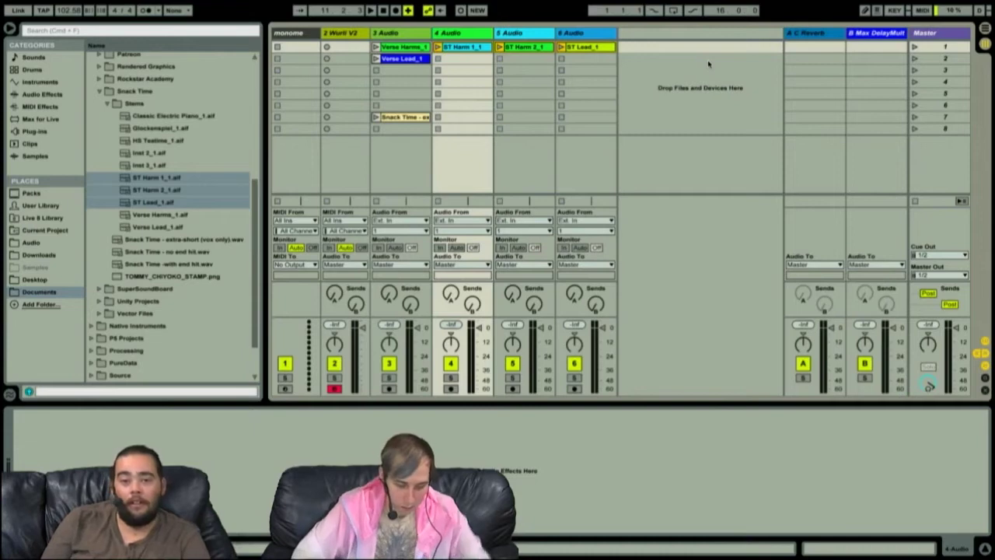
key("space")
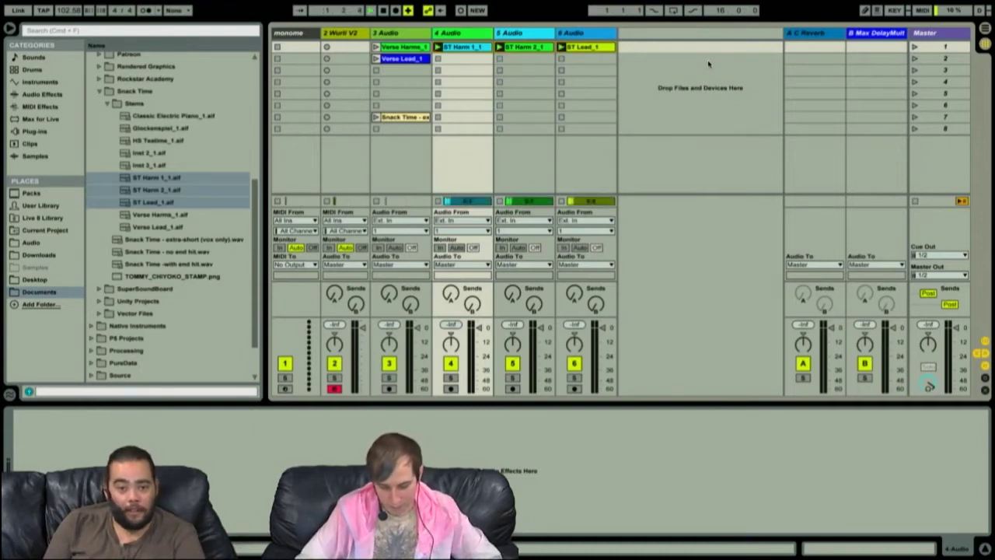
key("XF86AudioRaiseVolume")
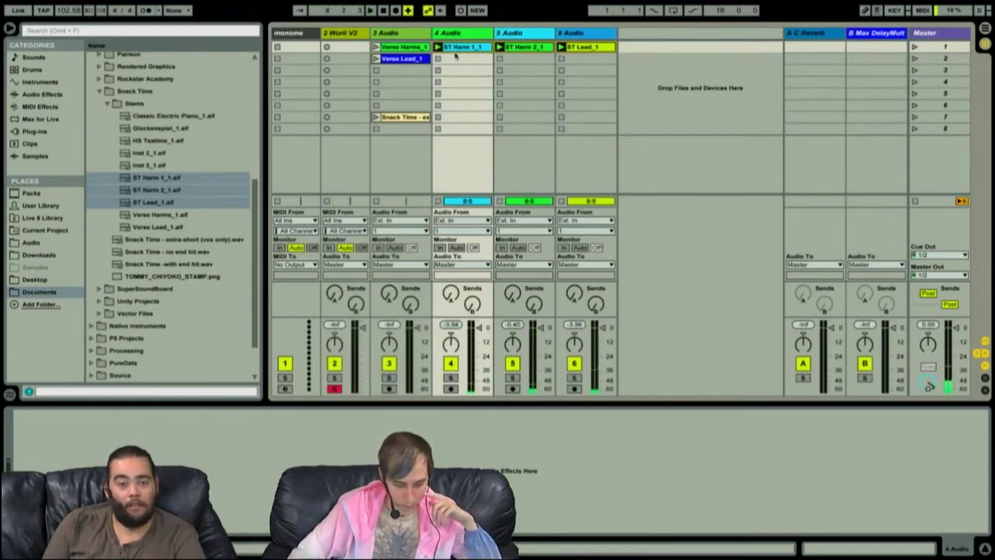
- Insert a new MIDI track directly after the 6 Audio track
left_click(585, 48)
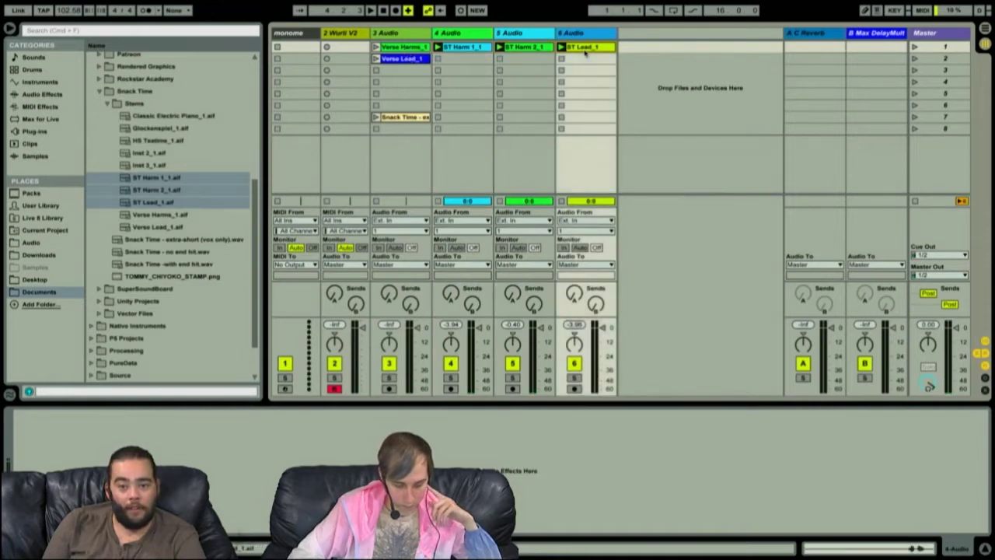
left_click(534, 32)
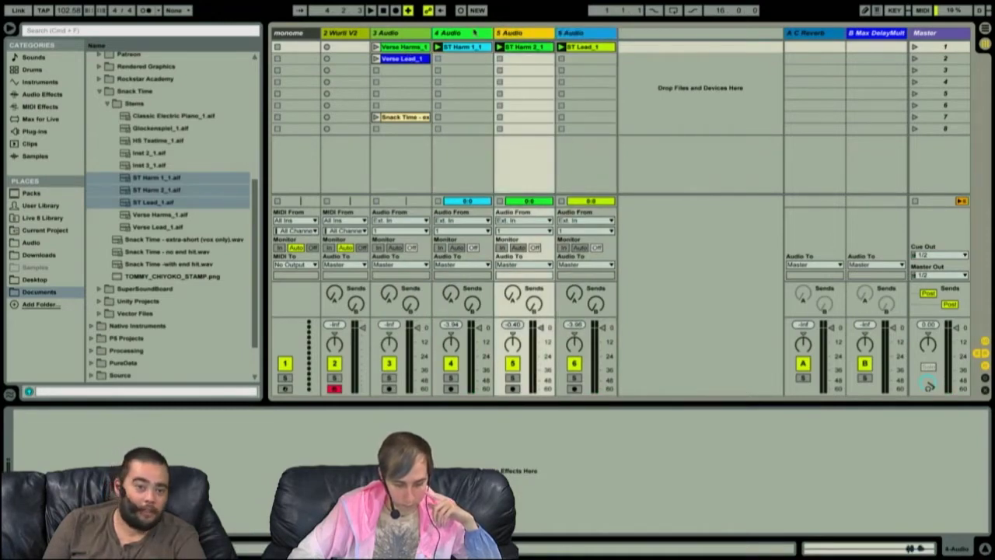
left_click(465, 33)
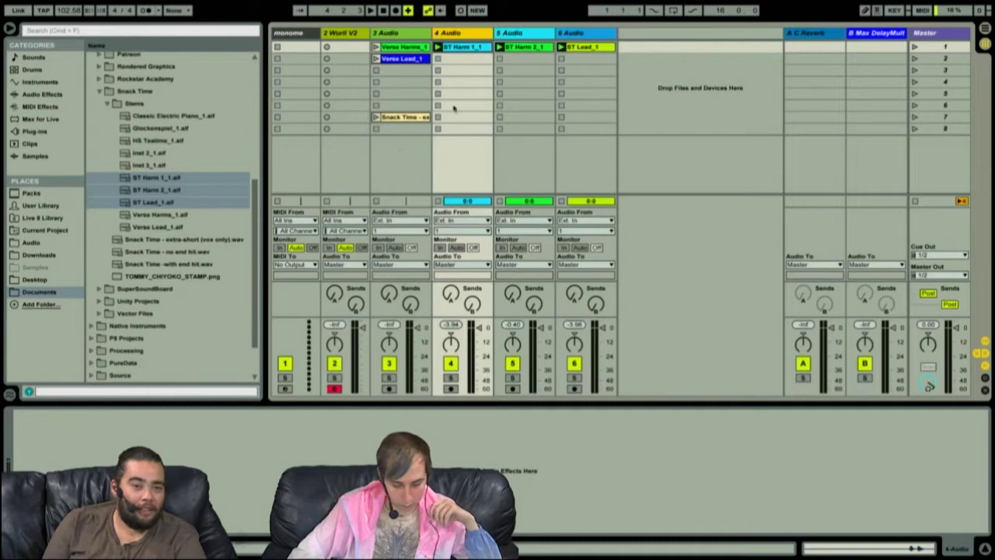
left_click(598, 34)
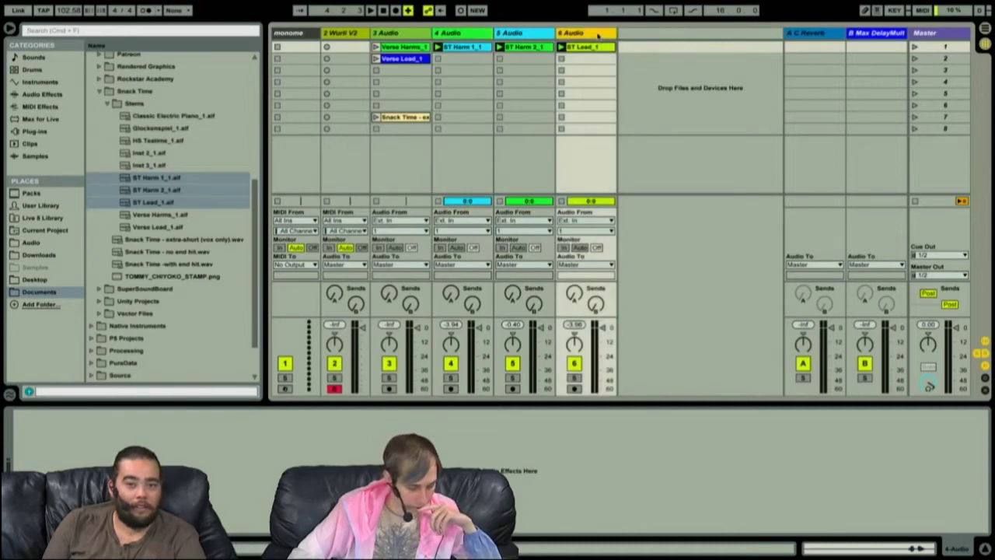
key("super+shift+t")
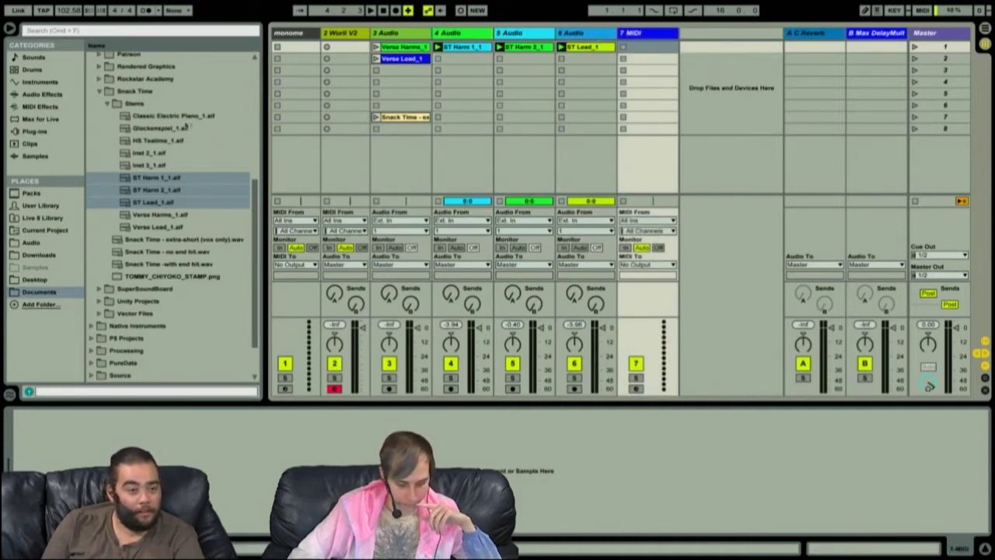
- Find the Simpler instrument in the browser's instrument list and load it onto the 7 MIDI track
left_click(99, 92)
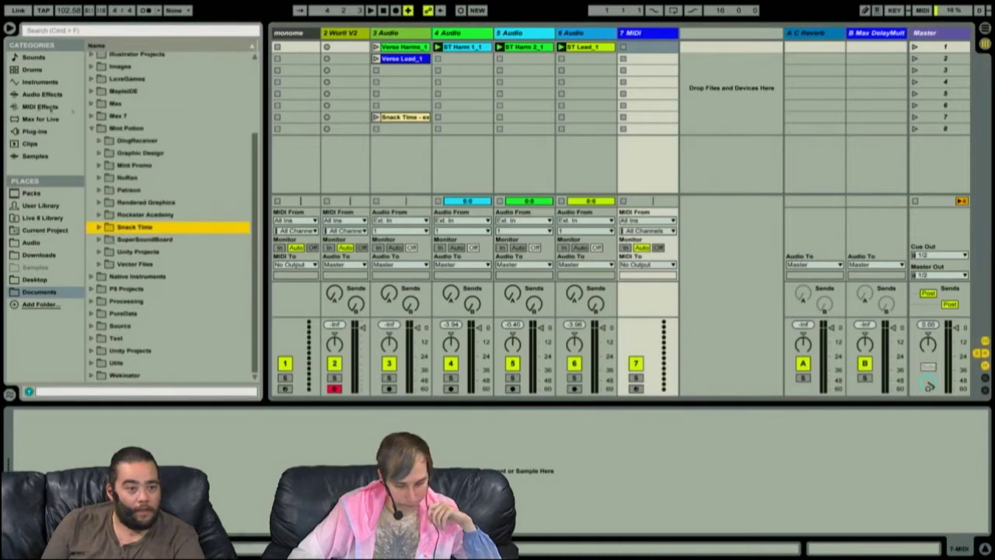
left_click(41, 81)
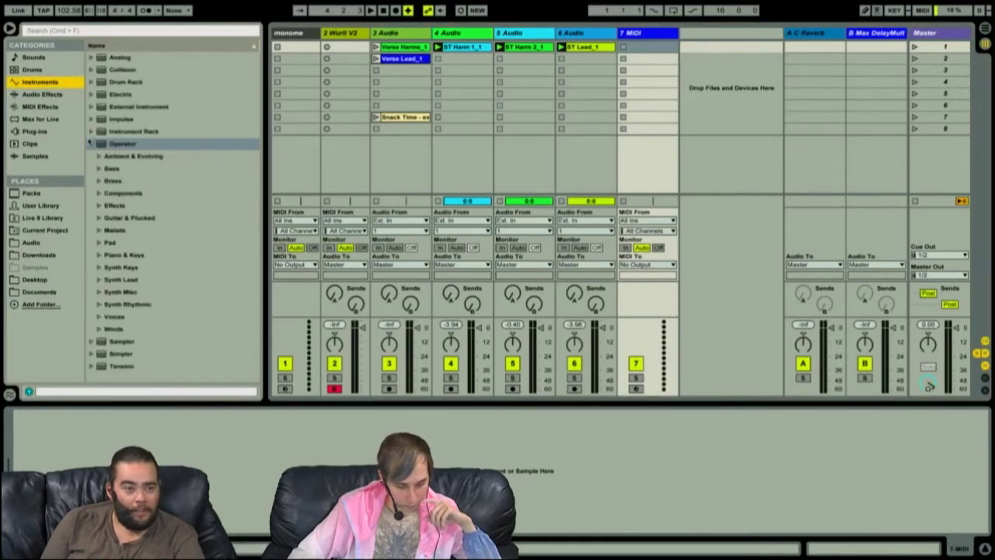
left_click(91, 144)
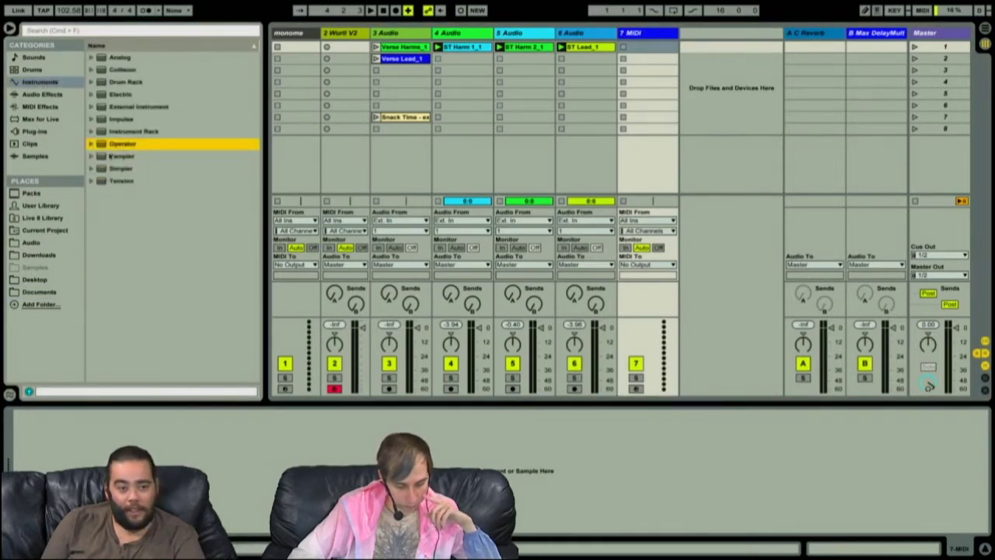
left_click(105, 157)
left_click(111, 169)
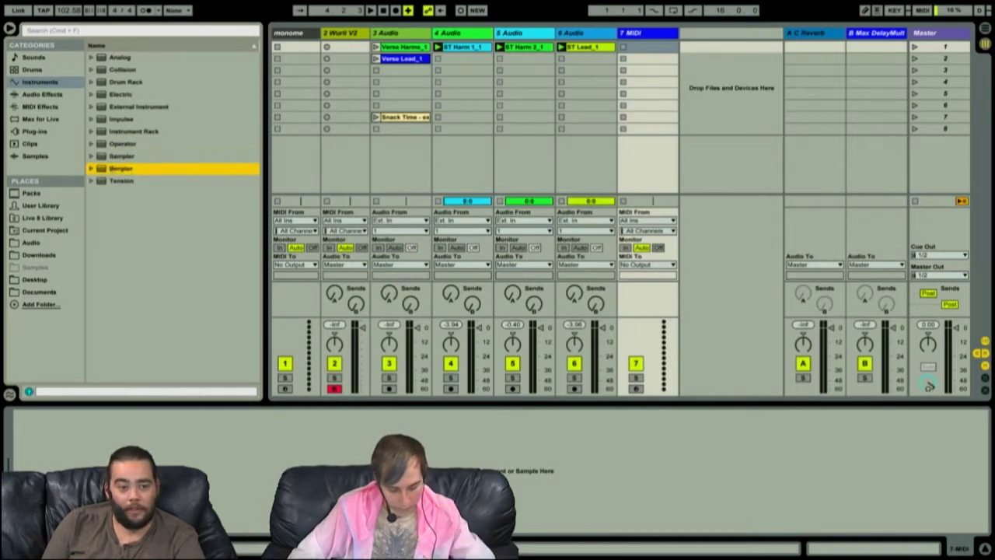
left_click_drag(664, 167, 663, 163)
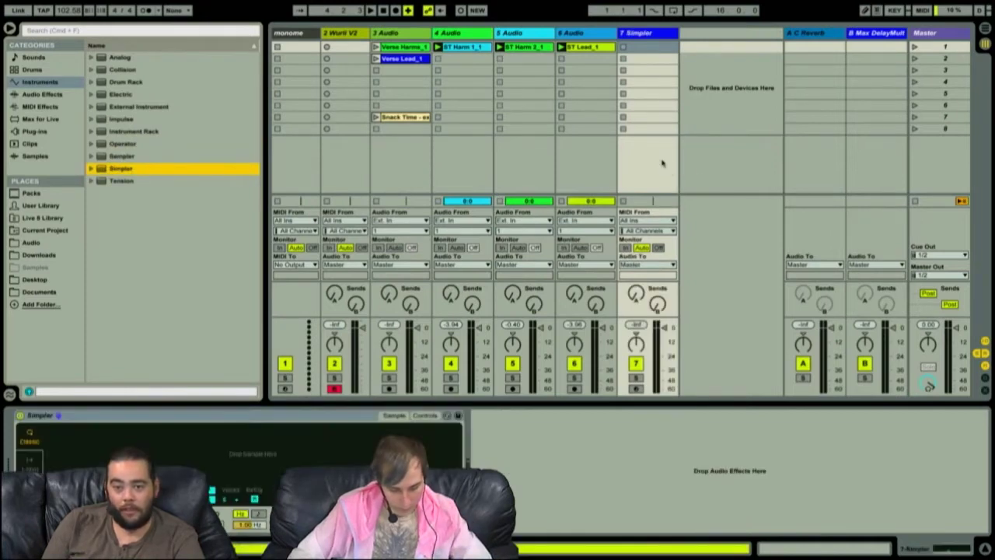
- Load the ST Harm 1_1 clip from the 4 Audio track into Simpler and arm track 7 for recording
mouse_move(565, 2)
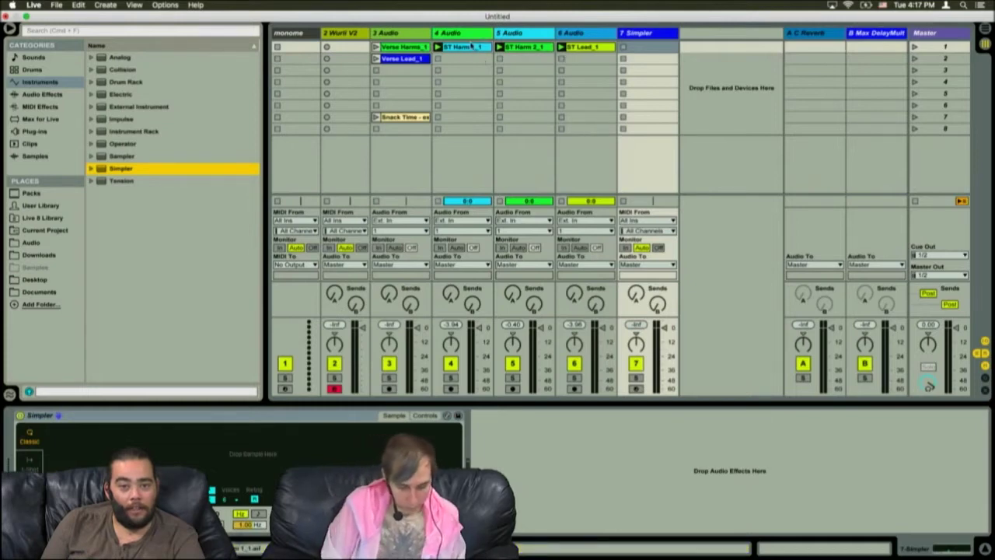
left_click_drag(471, 47, 297, 457)
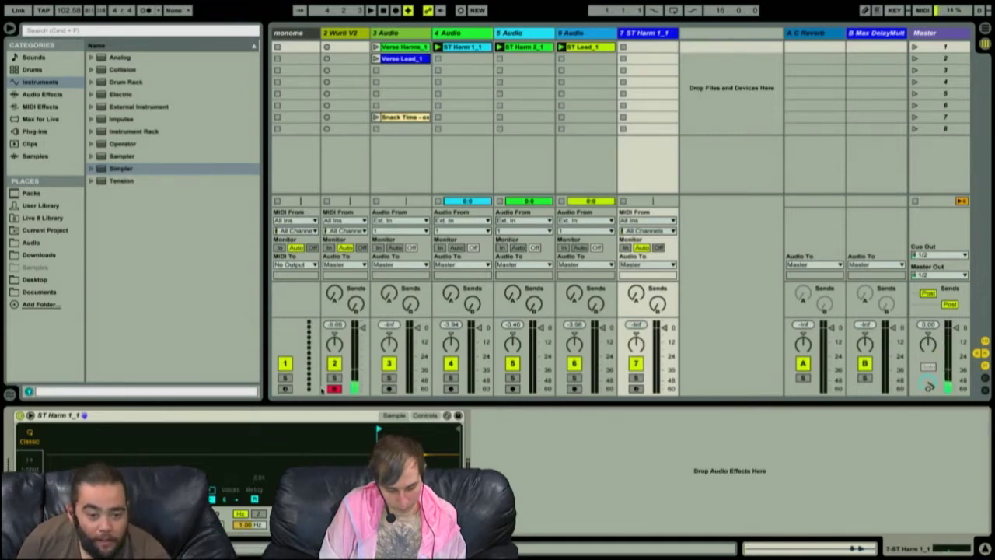
left_click(635, 387)
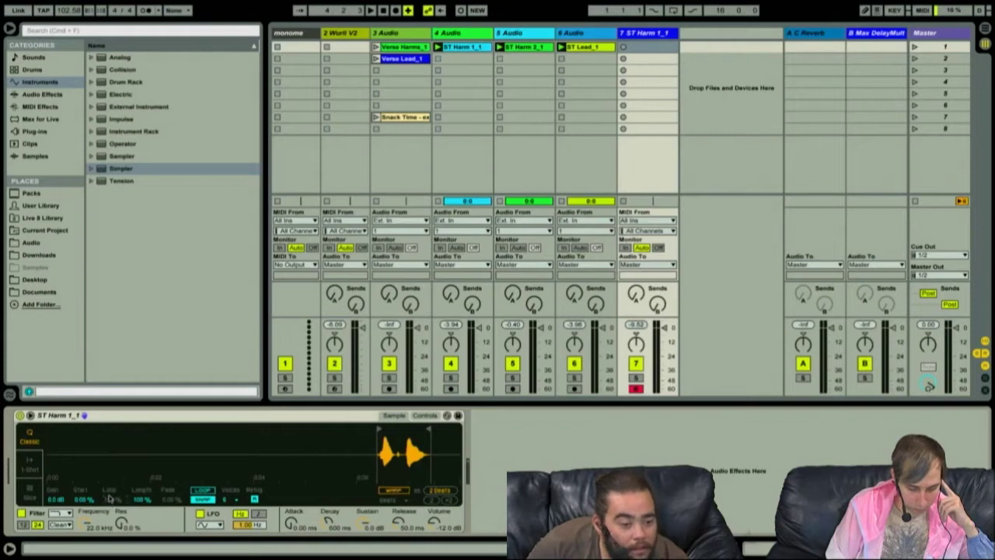
- Turn on looping in Simpler and adjust the start and end of the ST Harm 1_1 sample around one sung note
left_click(203, 490)
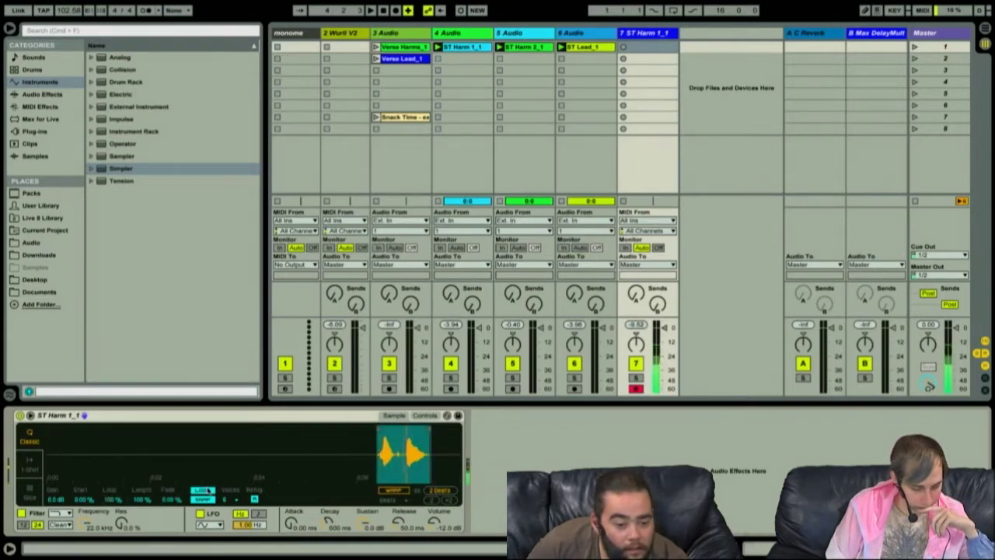
left_click(253, 498)
left_click_drag(403, 439, 373, 484)
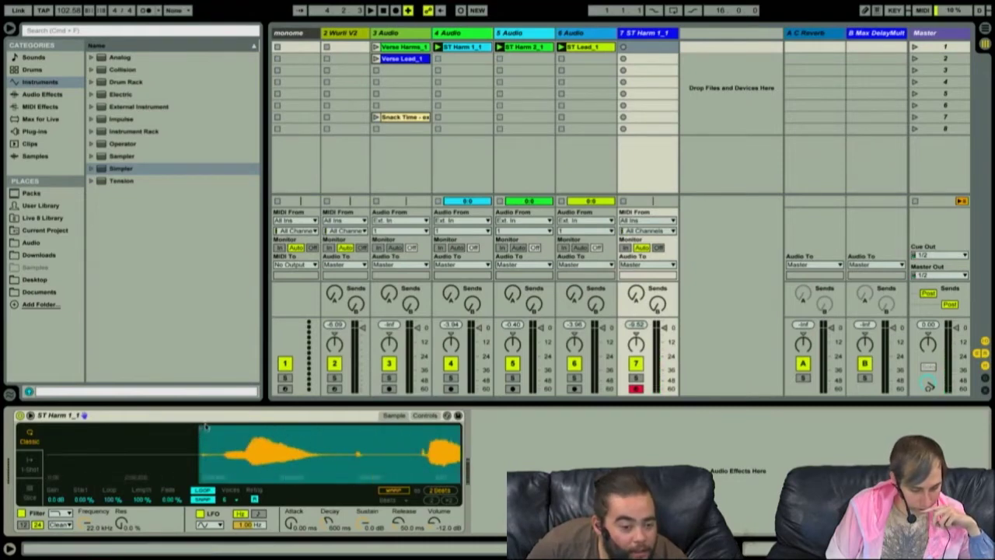
mouse_move(200, 428)
left_mouse_down()
mouse_move(433, 429)
mouse_move(195, 429)
mouse_move(211, 429)
mouse_move(197, 471)
mouse_move(229, 475)
left_mouse_up()
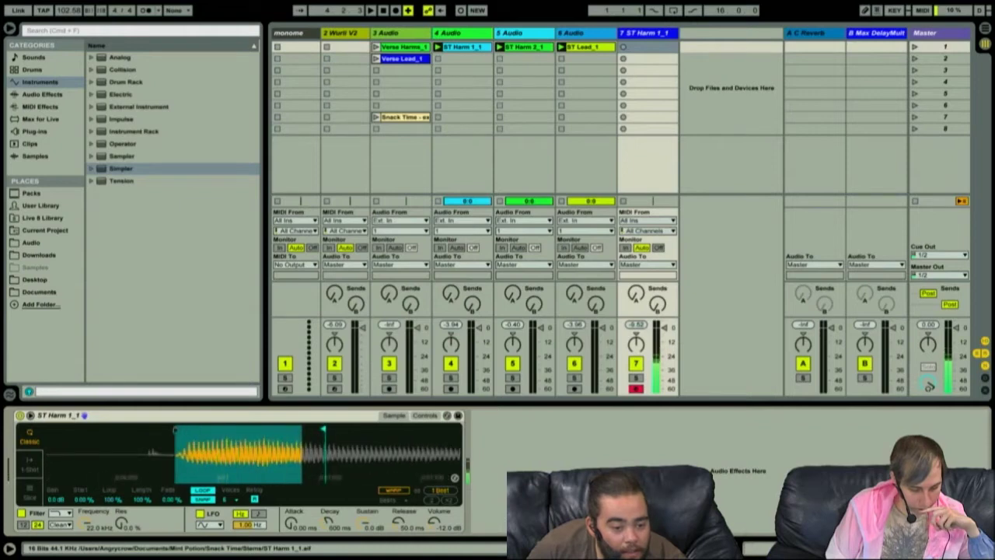
left_click_drag(178, 429, 189, 429)
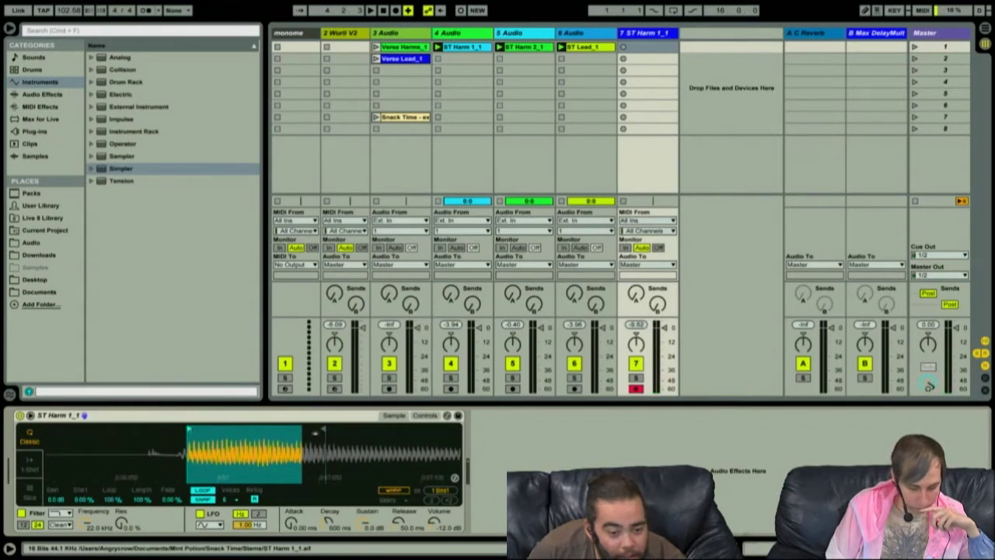
left_click_drag(324, 429, 493, 429)
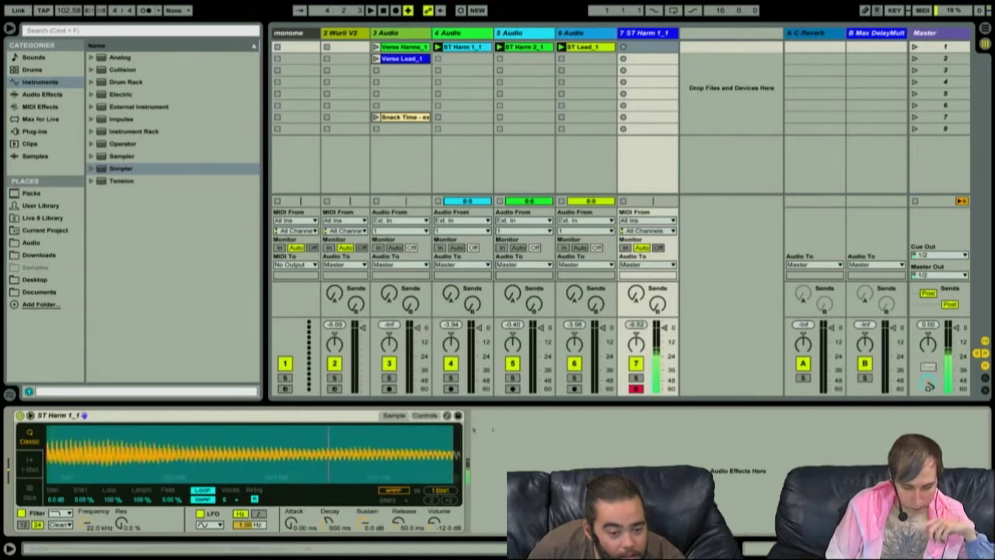
- Shift the looped region onto the fading tail of the note and lower the filter frequency to 4.34 kHz
mouse_move(192, 456)
left_mouse_down()
mouse_move(193, 420)
mouse_move(189, 429)
mouse_move(220, 437)
mouse_move(251, 434)
left_mouse_up()
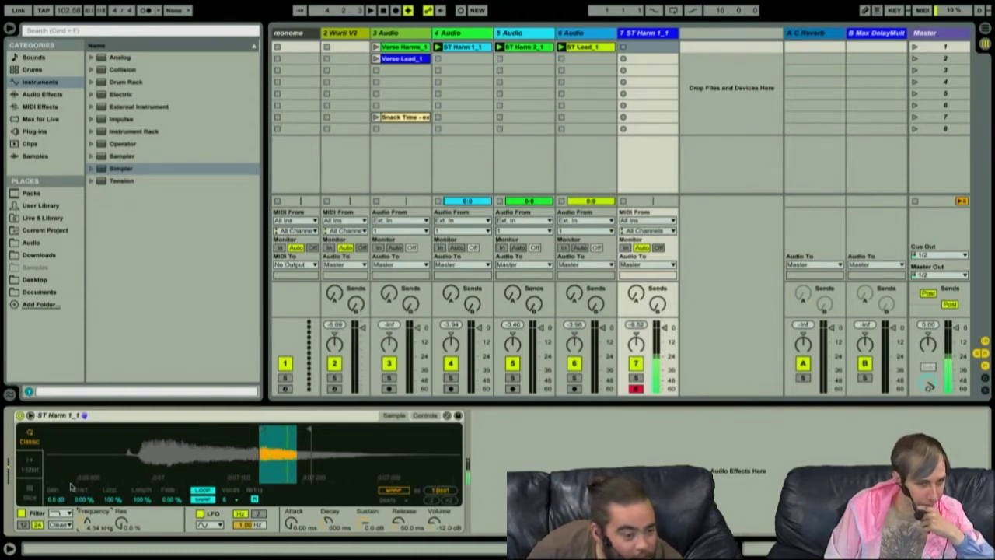
left_click_drag(267, 454, 319, 456)
left_click_drag(246, 450, 259, 499)
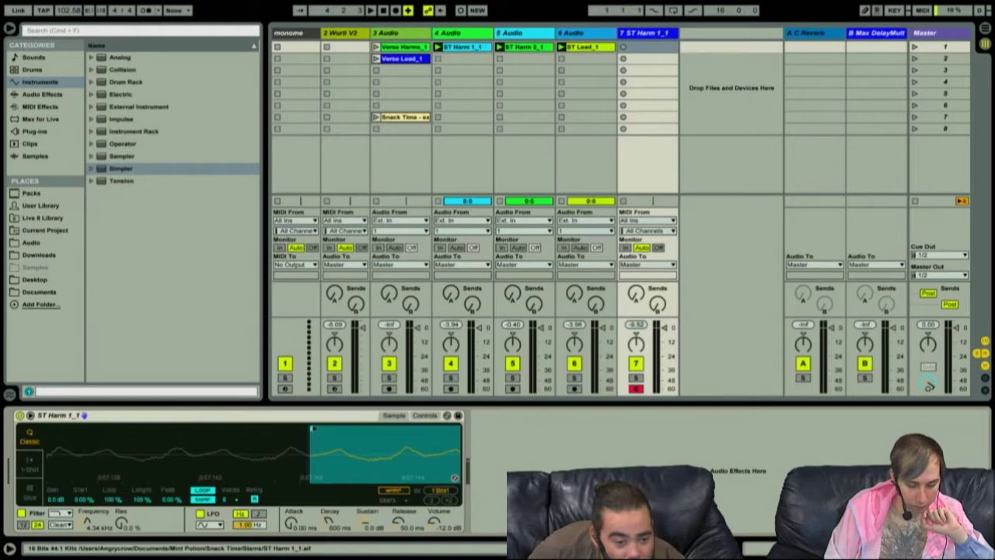
mouse_move(312, 430)
left_mouse_down()
mouse_move(157, 443)
mouse_move(118, 460)
left_mouse_up()
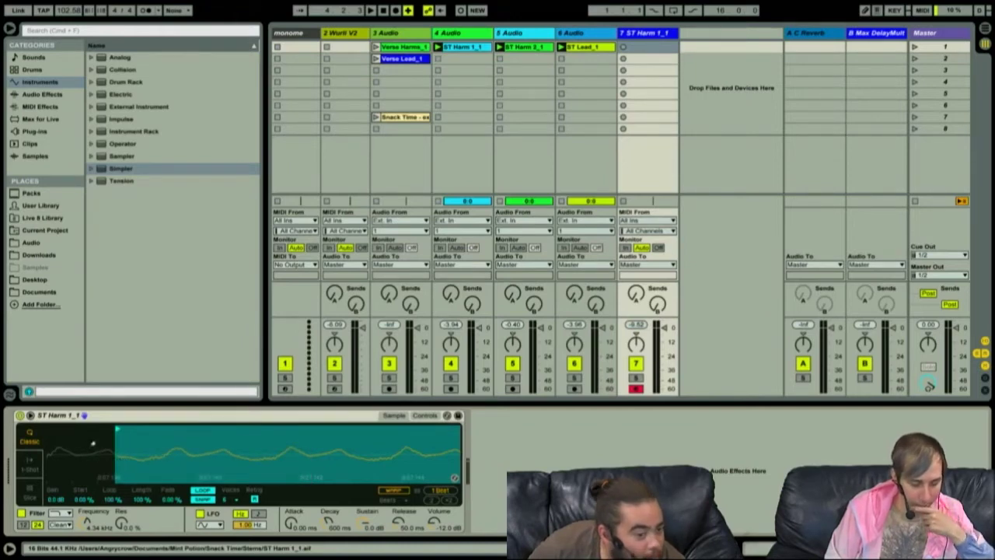
- Fine-tune the sample's start and end so the loop covers a short stretch of steady waveform cycles
left_click_drag(152, 468, 31, 416)
left_click_drag(177, 435, 177, 441)
mouse_move(306, 455)
left_mouse_down()
mouse_move(219, 458)
mouse_move(213, 470)
mouse_move(277, 470)
mouse_move(280, 413)
left_mouse_up()
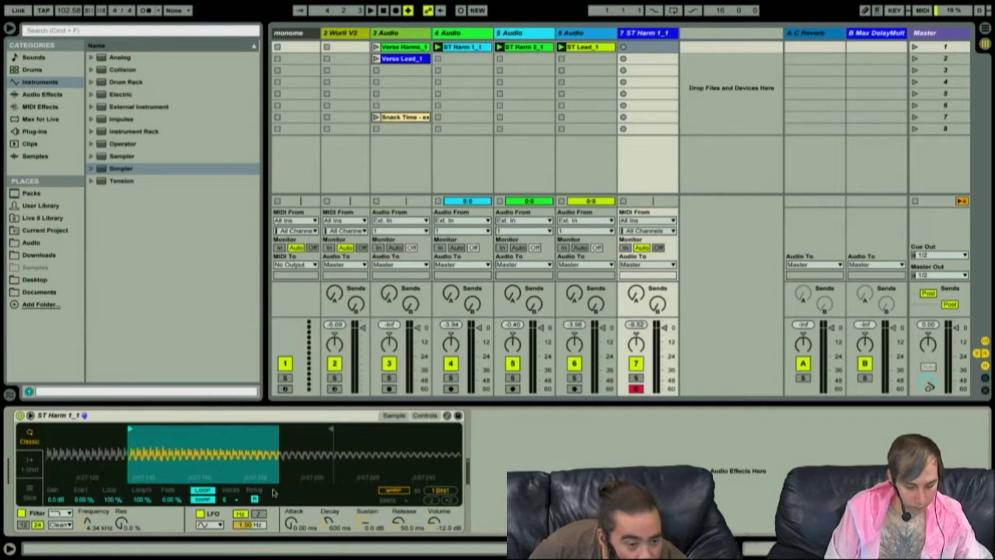
left_click_drag(293, 439, 273, 470)
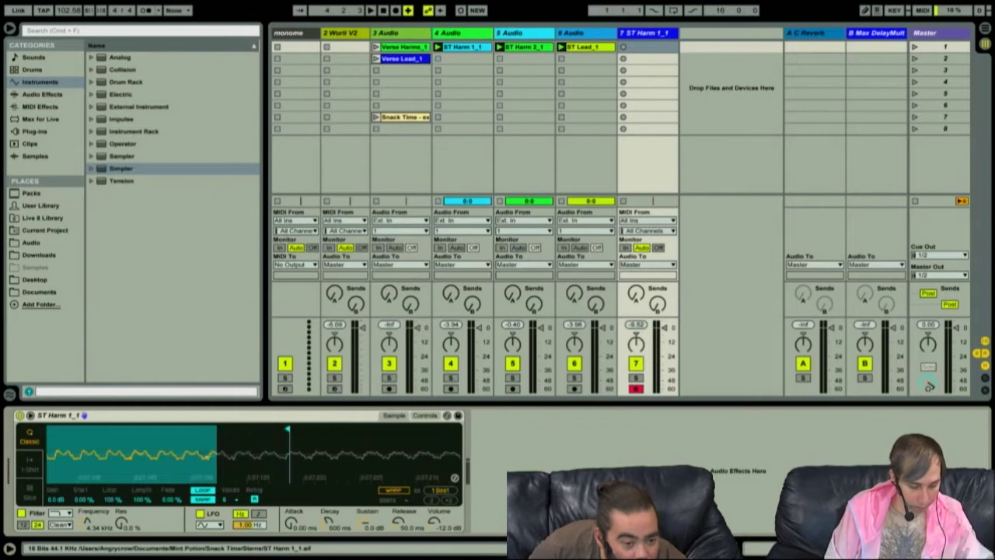
left_click_drag(272, 470, 271, 434)
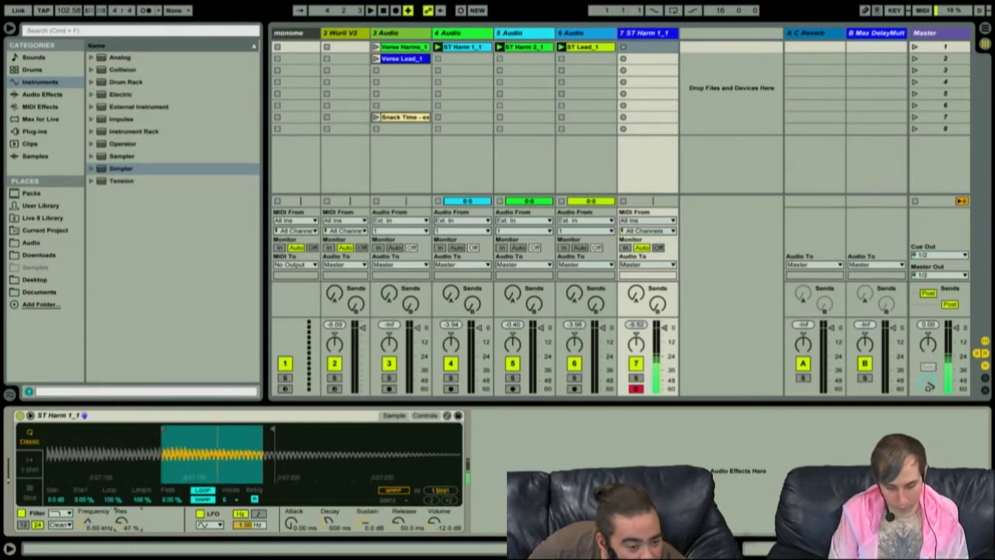
- Set Simpler's filter to a 12 dB slope at 4.82 kHz with 25 % resonance, and its LFO to a triangle wave synced at 1/6
left_click(24, 525)
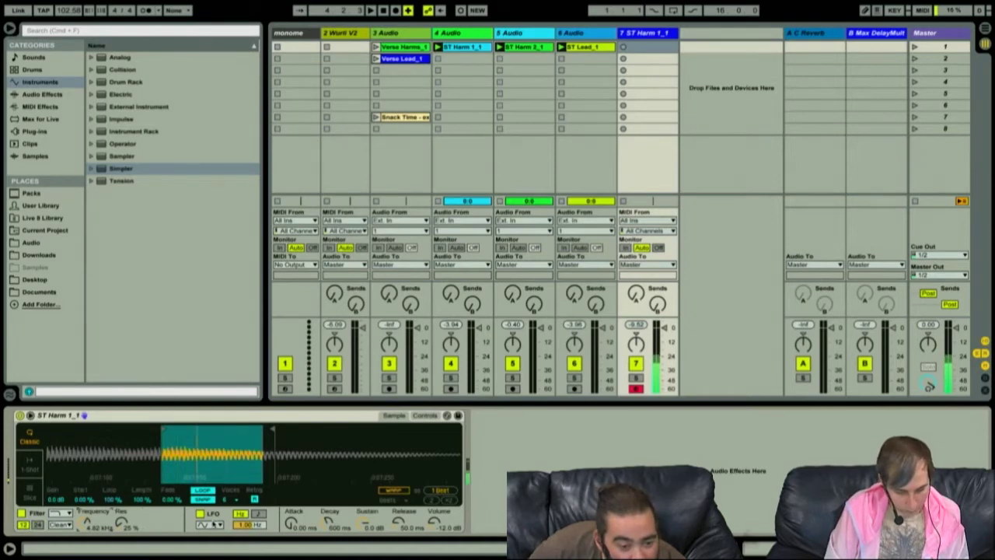
left_click(201, 515)
left_click(201, 515)
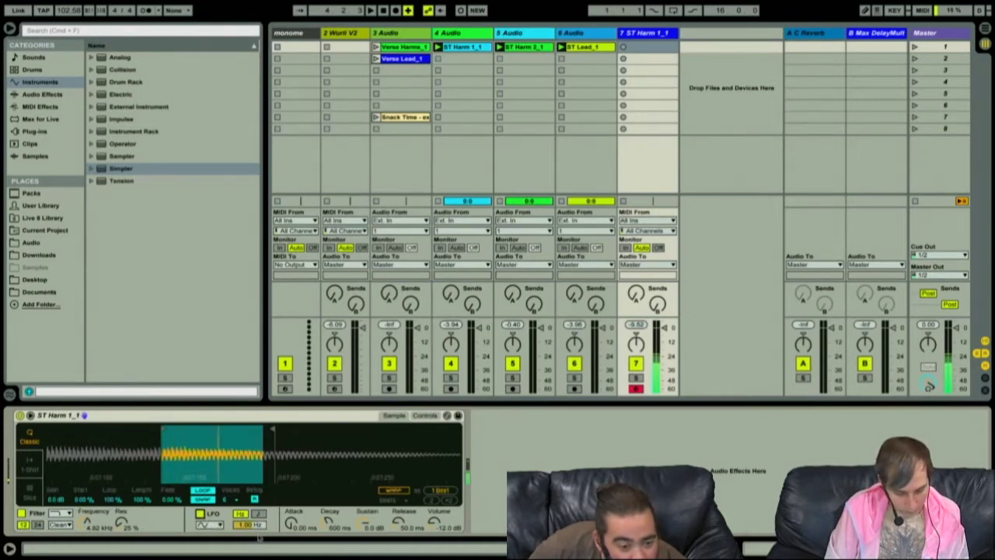
left_click(208, 524)
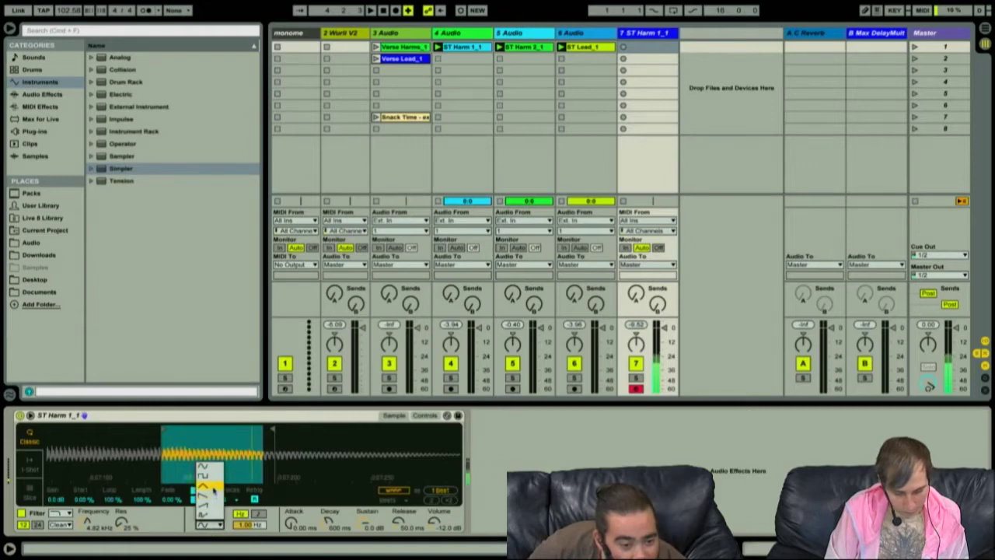
left_click(213, 496)
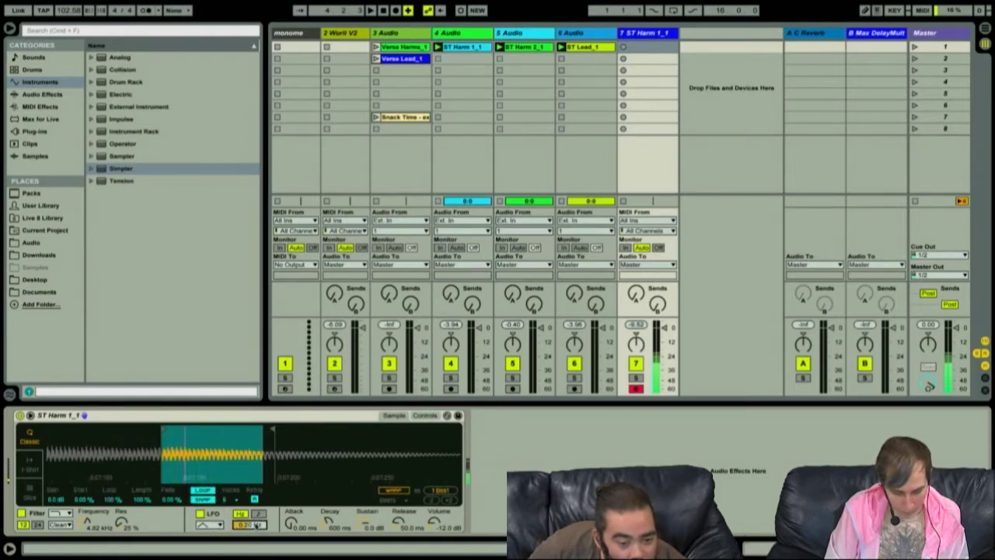
left_click(259, 514)
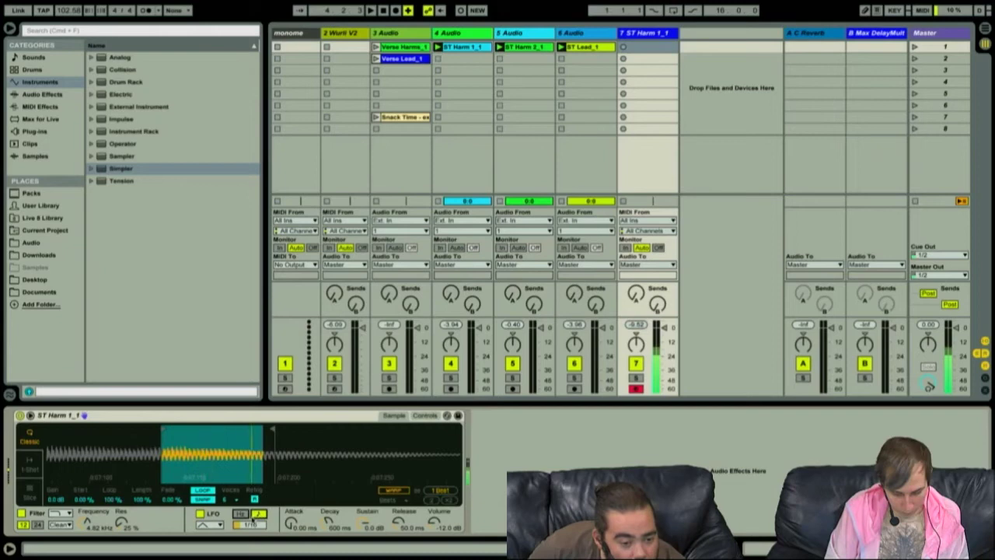
left_click_drag(250, 525, 251, 514)
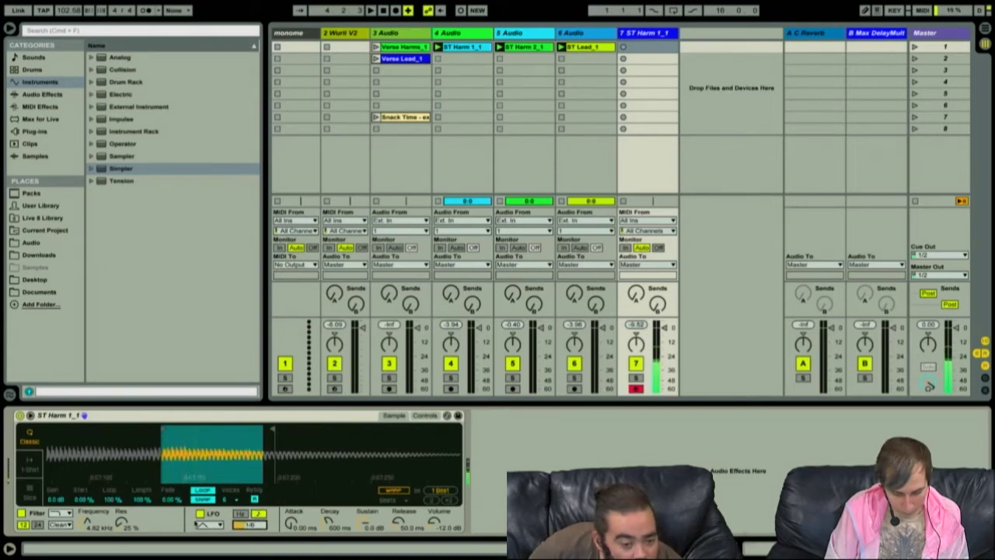
- Set the LFO's volume modulation to 100 % and its synced rate to 1/8
left_click(419, 415)
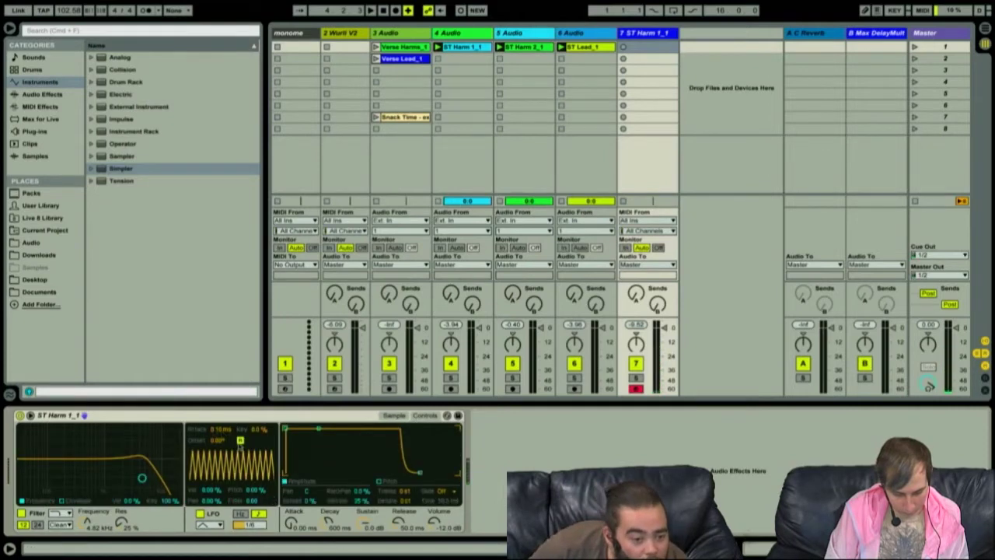
left_click_drag(211, 490, 210, 412)
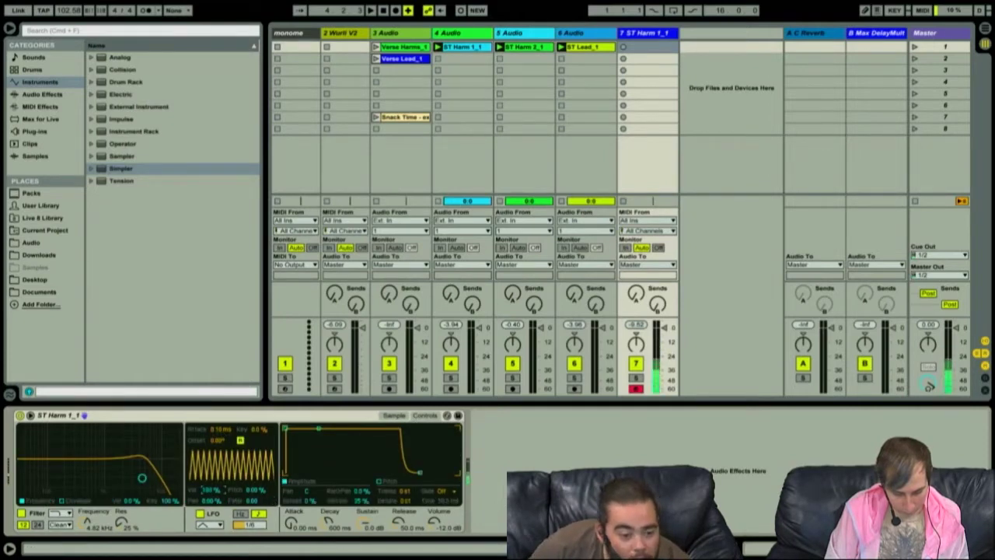
left_click(248, 526)
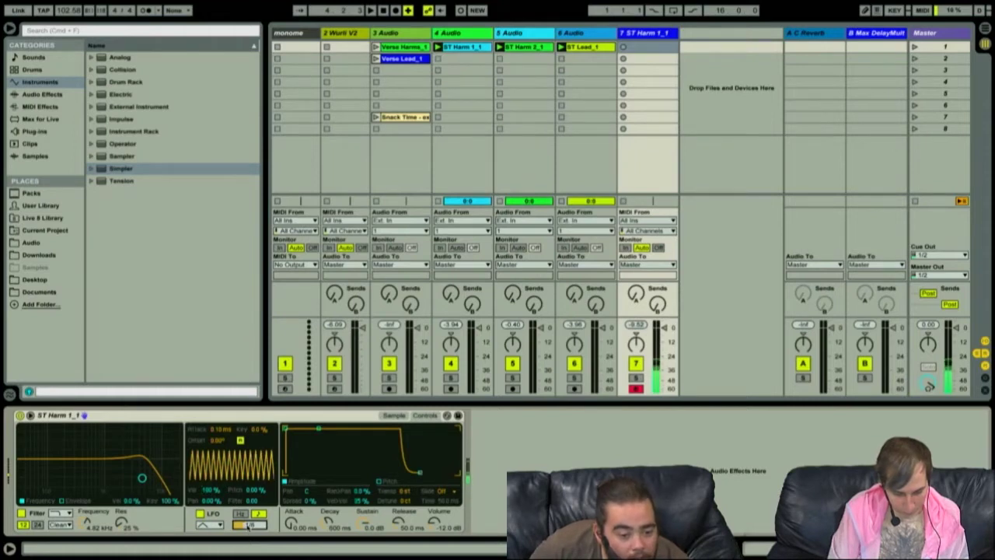
- Set the filter to 801 Hz with 72 % resonance and the envelope attack to 0.00 ms
left_click_drag(142, 477, 99, 454)
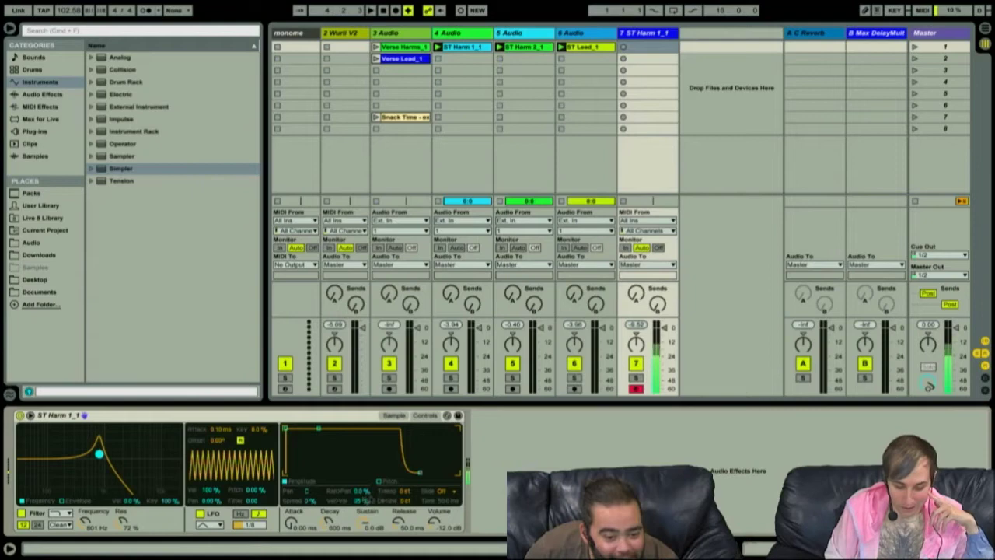
left_click(393, 415)
left_click_drag(276, 466, 276, 429)
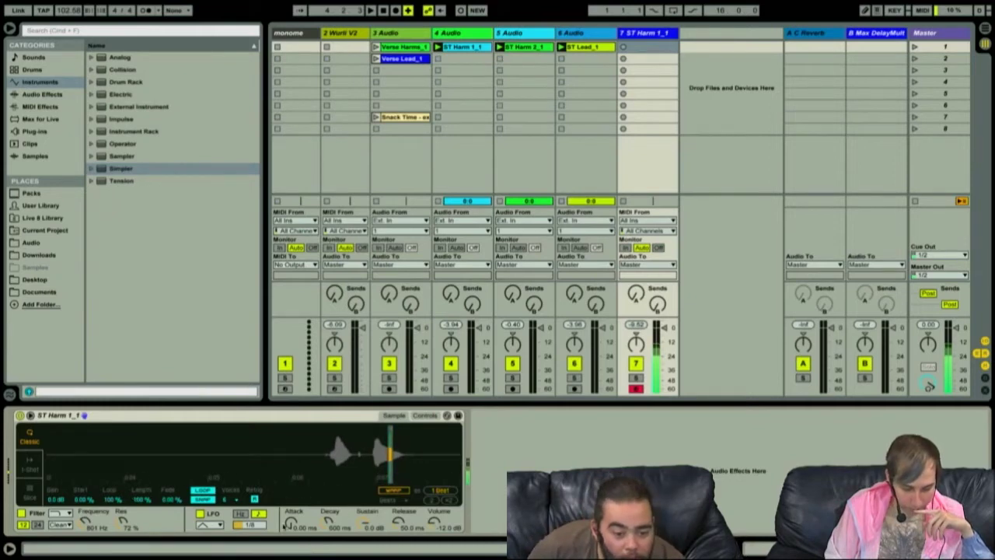
left_click_drag(290, 521, 290, 558)
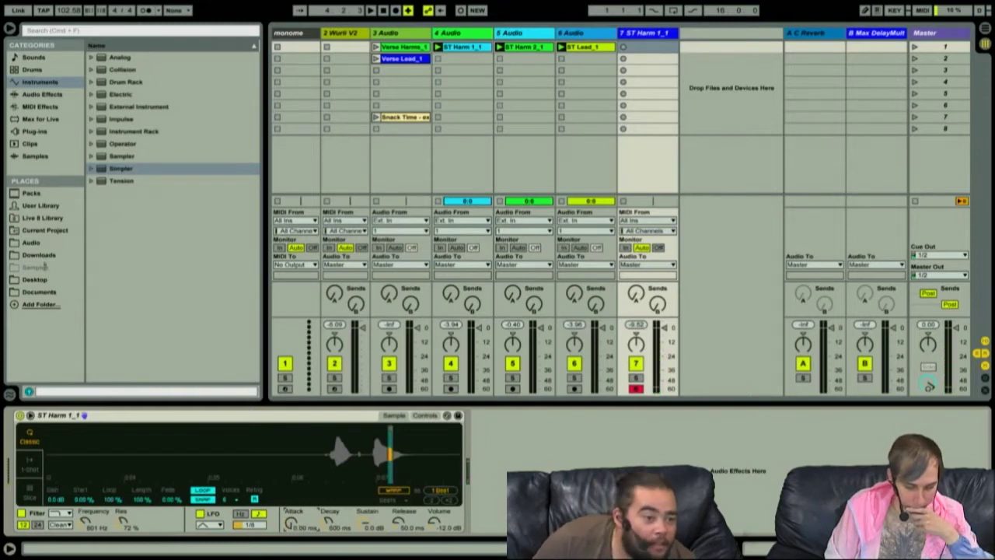
- Load the Granulator II device from the M4L Granulator II pack onto track 7, replacing Simpler
left_click(32, 193)
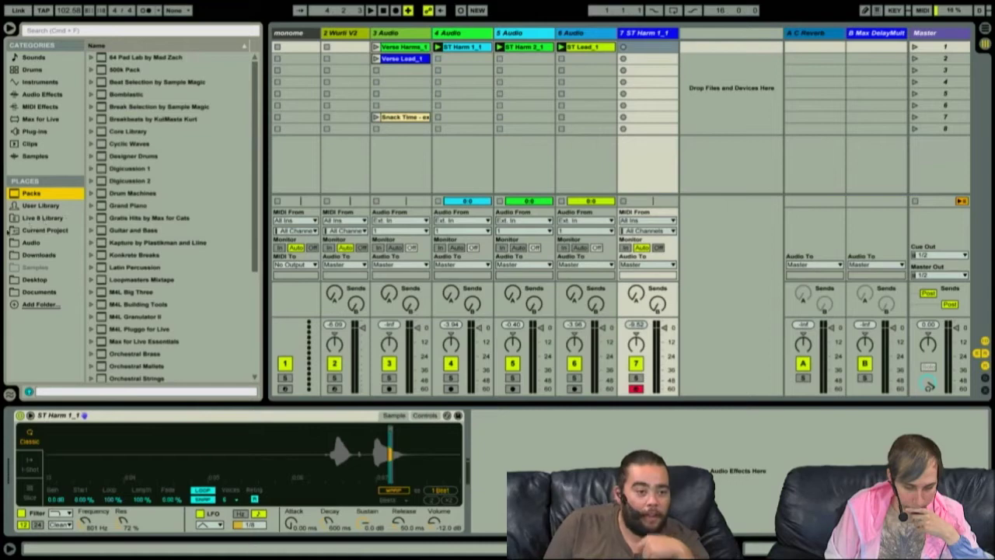
scroll(150, 243, "down", 3)
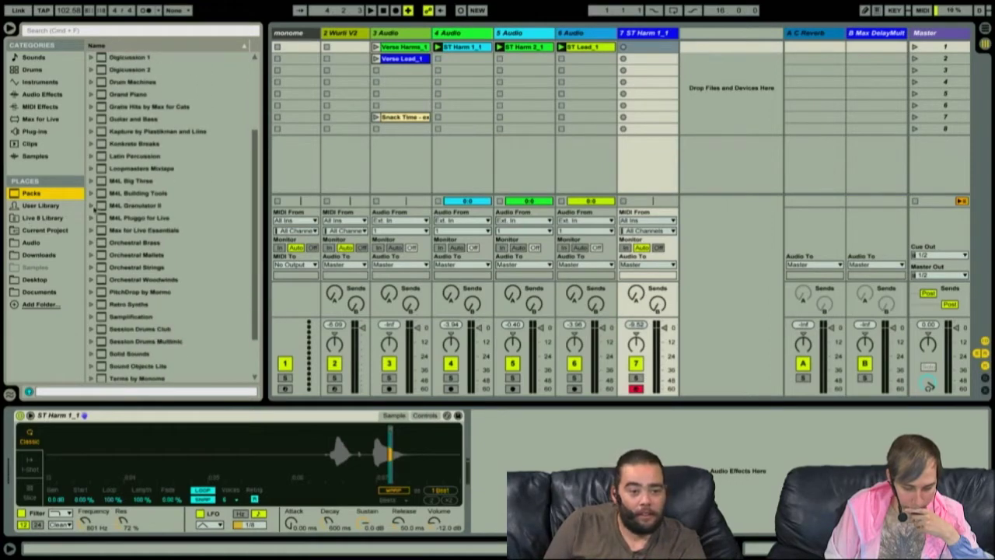
left_click(91, 205)
left_click(92, 221)
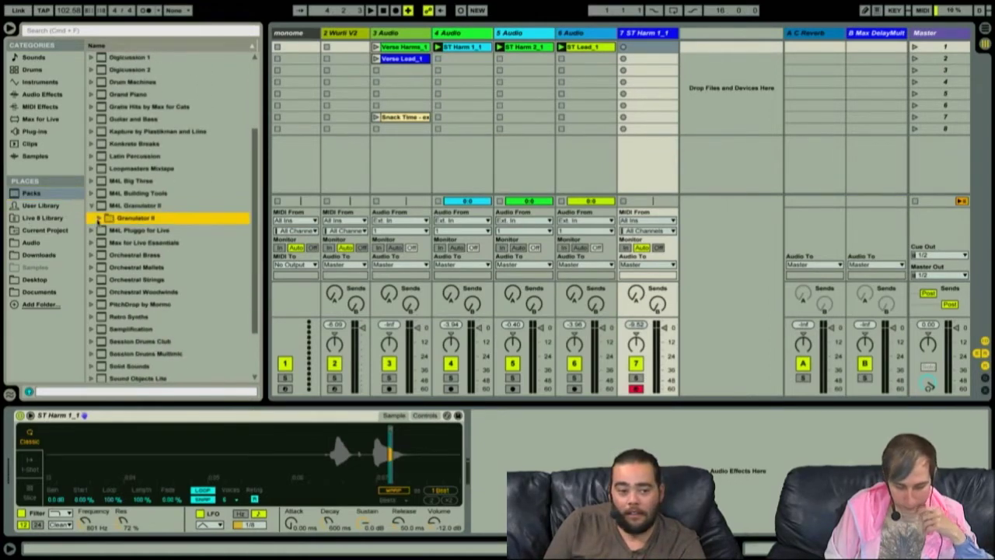
left_click(99, 220)
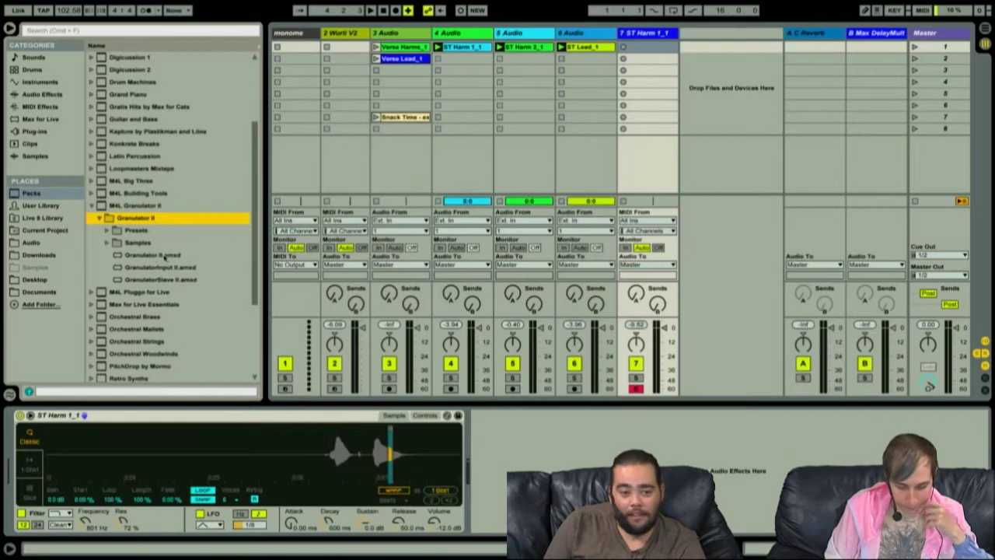
left_click(164, 257)
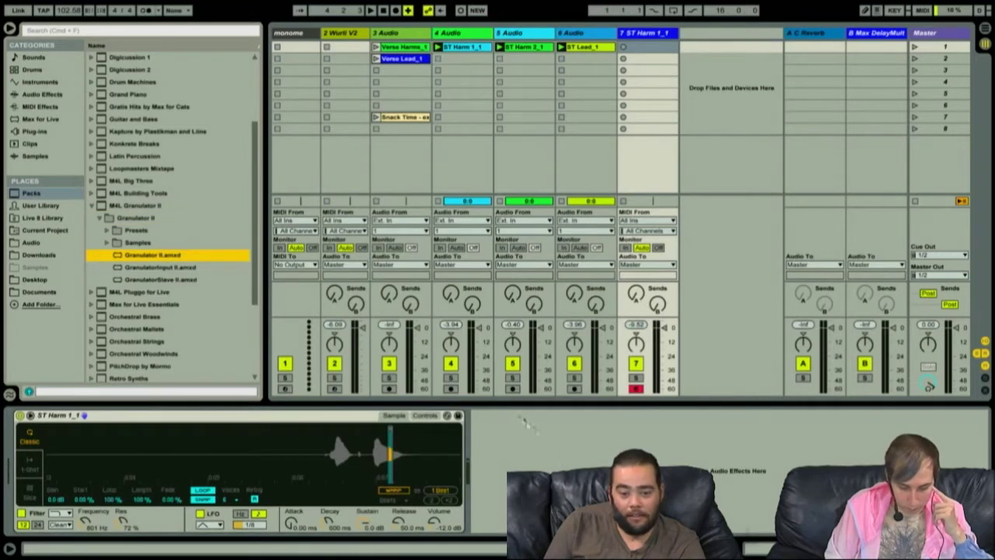
key("Return")
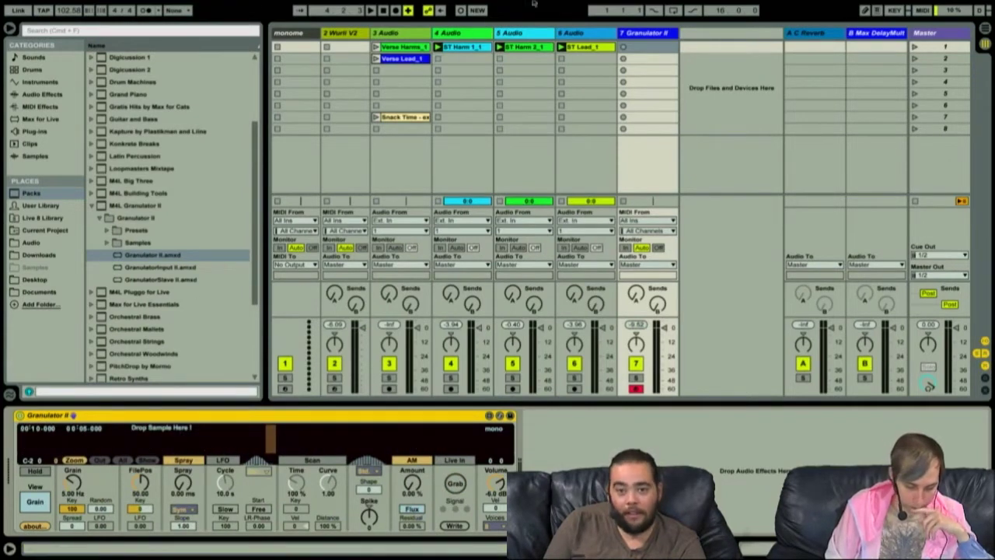
- Load the ST Harm 1_1 clip into Granulator II with grain 6.56 Hz, file position 81.27, spray 0.22 ms and spray slope 2.00
left_click_drag(464, 47, 427, 453)
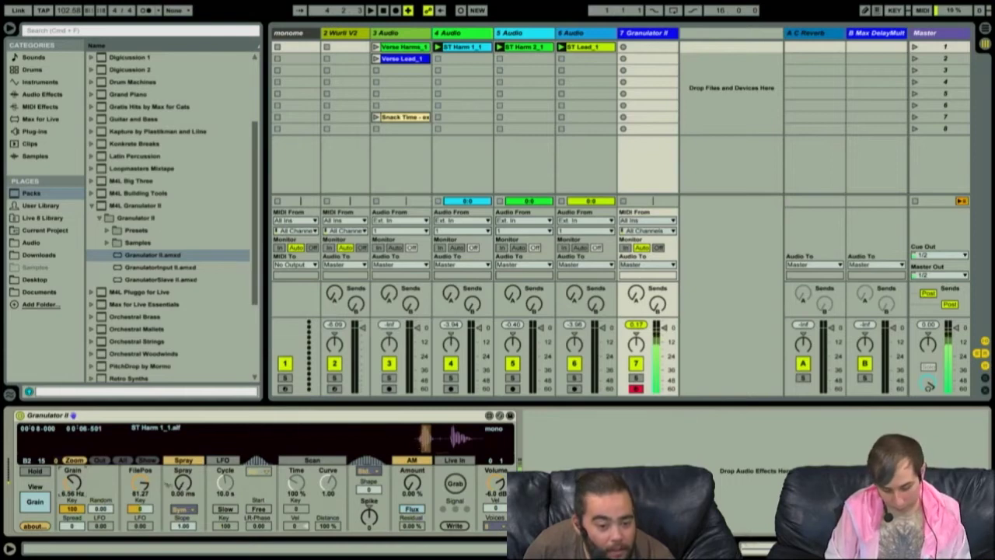
left_click_drag(183, 483, 182, 464)
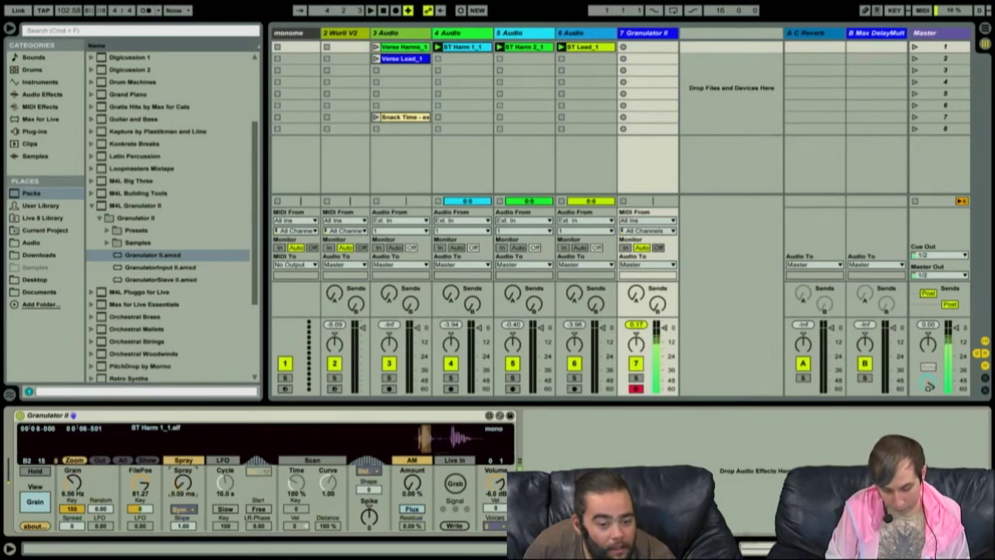
left_click_drag(184, 526, 183, 506)
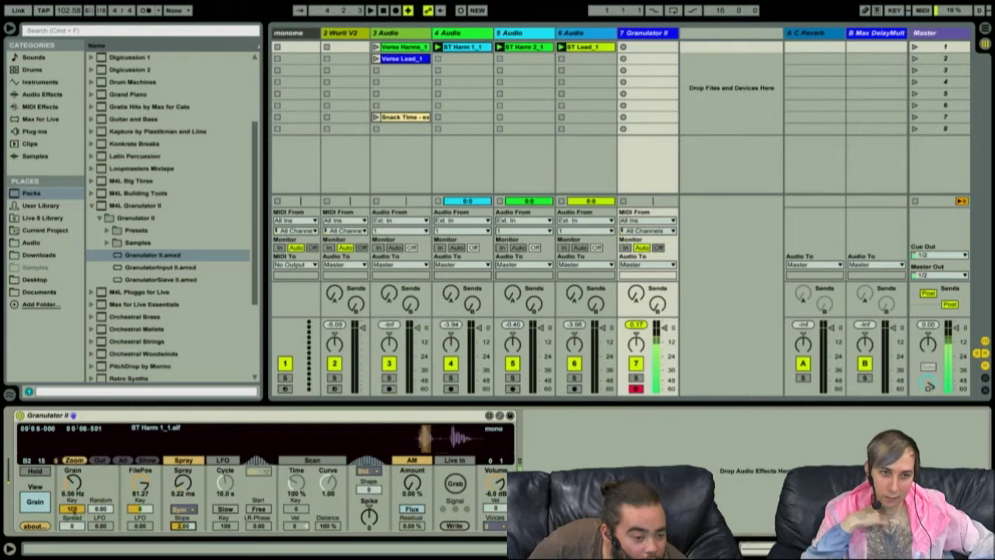
- Set Granulator II's amp envelope attack to 6.47 ms and its release to 37.6 ms
left_click(42, 501)
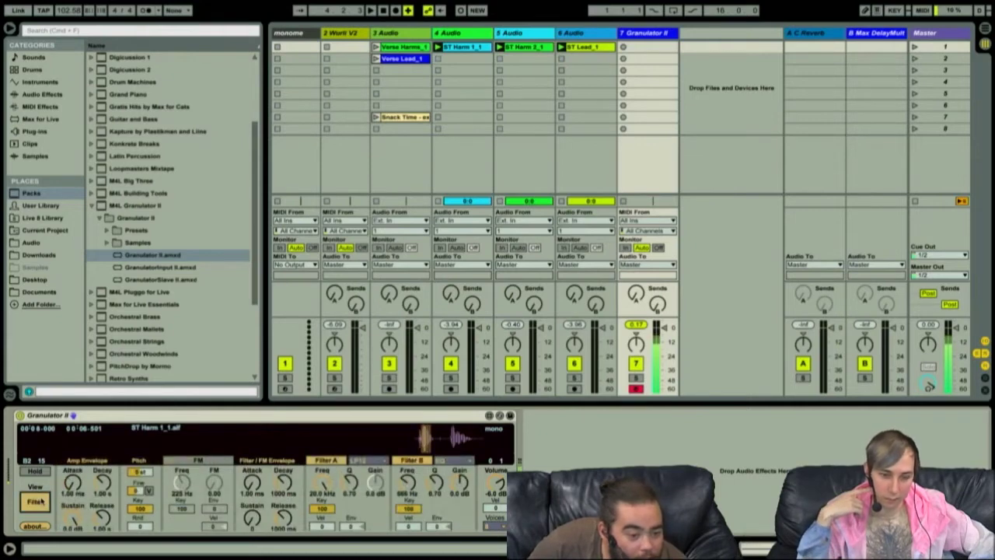
left_click(42, 501)
left_click(42, 501)
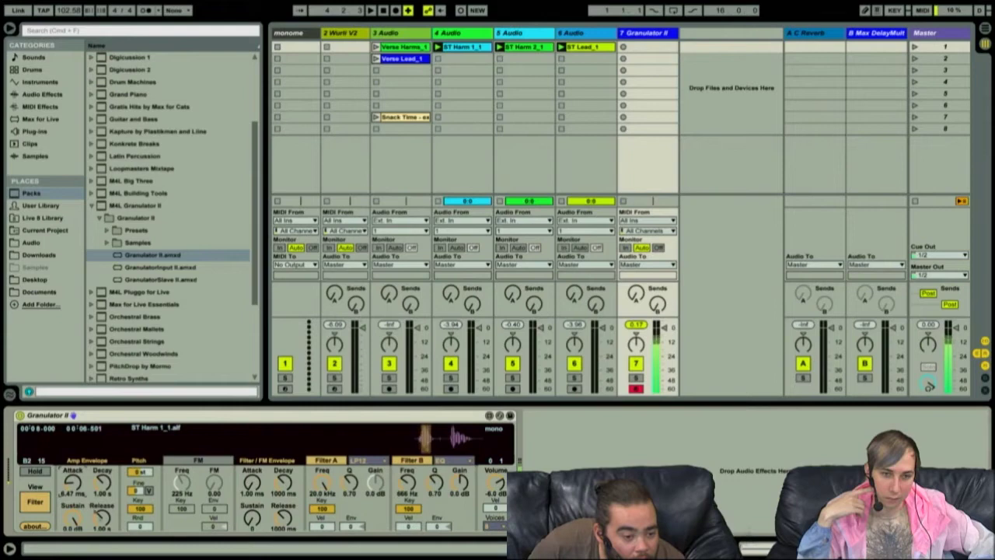
left_click_drag(103, 516, 104, 536)
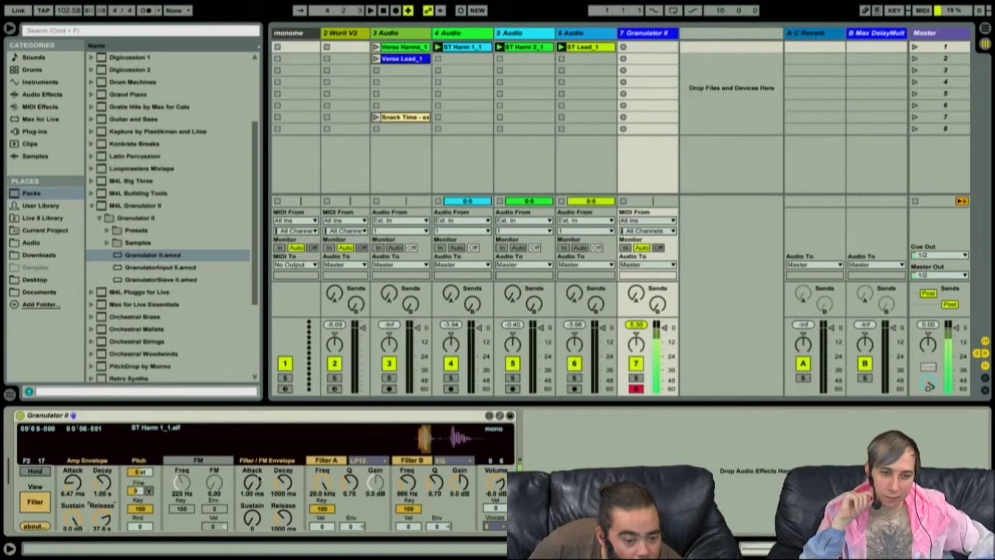
- Enable FM at 2.77 kHz with an amount of 2.98, raise its envelope modulation, and set the filter/FM envelope decay to 46.1 ms
left_click(181, 460)
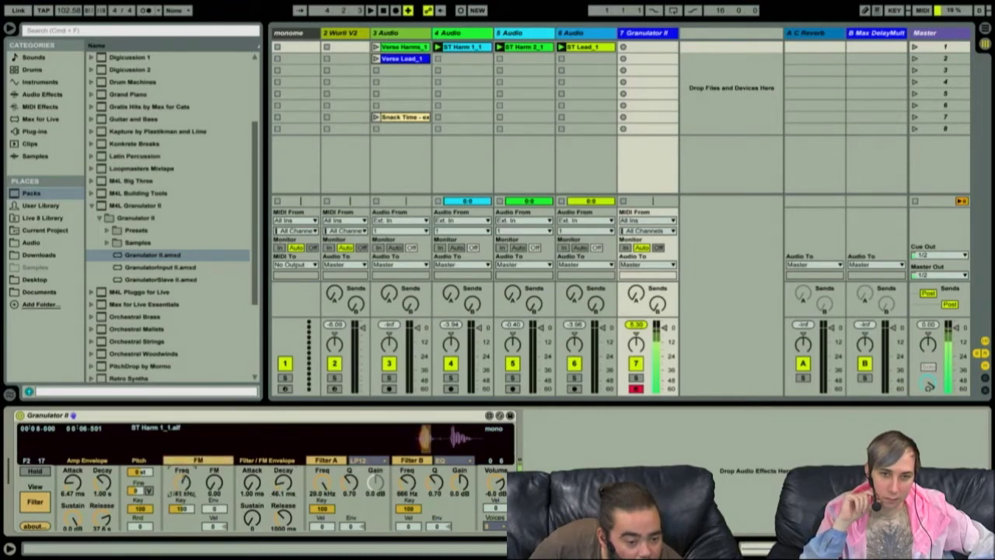
left_click_drag(214, 485, 214, 436)
left_click_drag(213, 486, 213, 513)
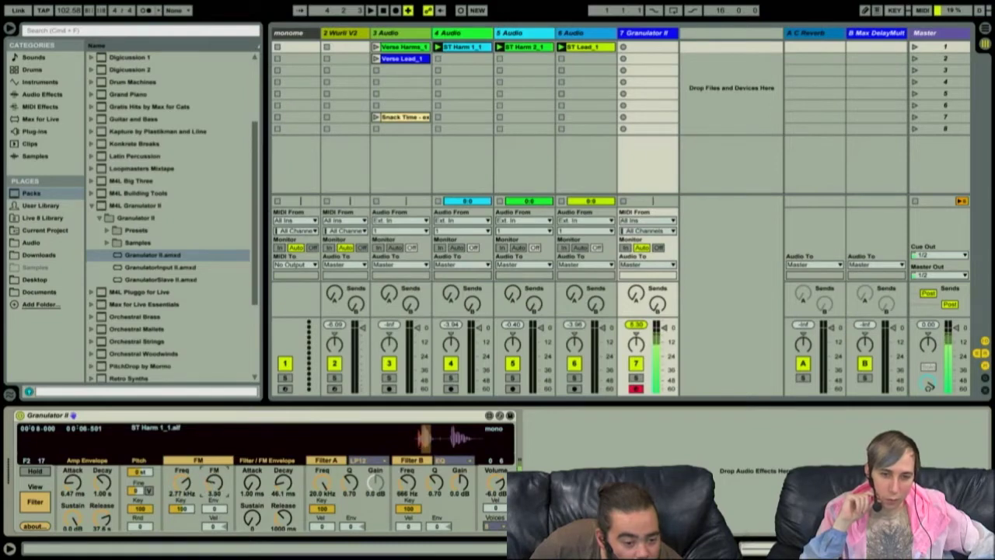
left_click_drag(215, 509, 214, 498)
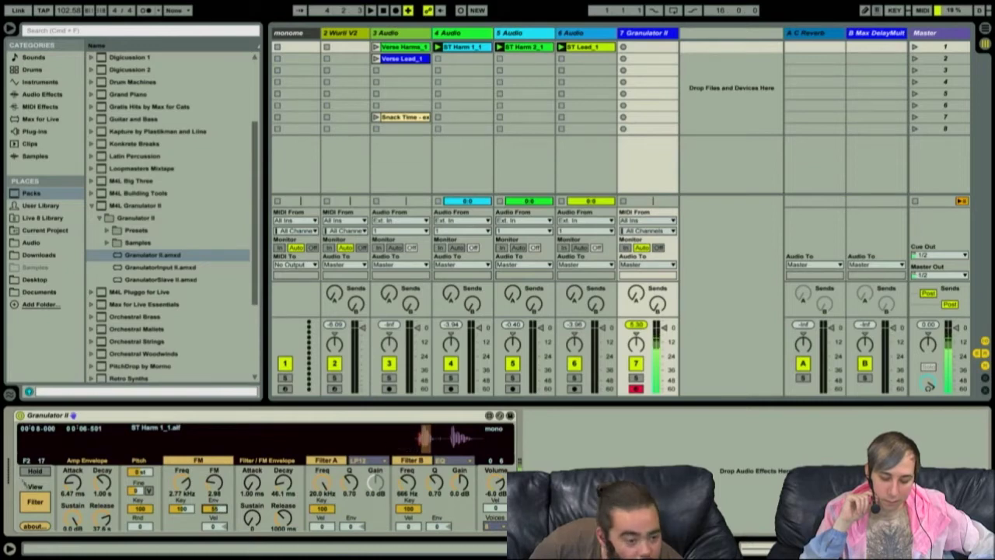
- Try Granulator II's Scan mode with a scan time of 117 %, and switch Scan off again
left_click(31, 502)
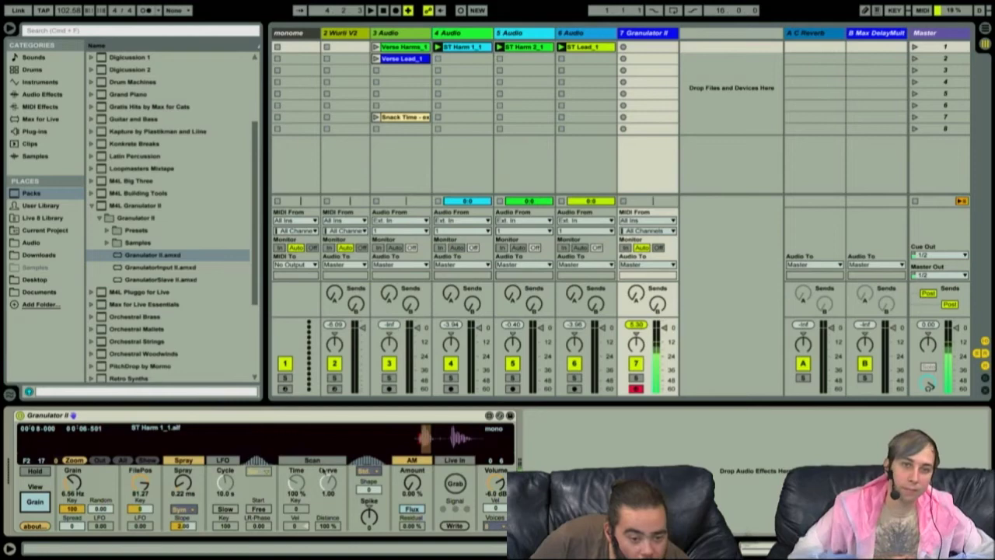
left_click(287, 460)
left_click_drag(296, 483, 296, 446)
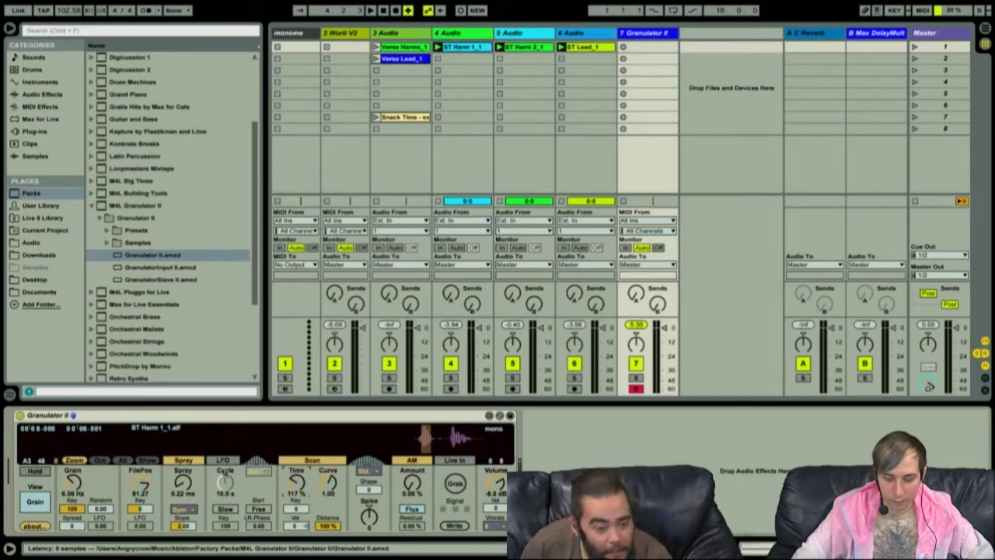
left_click(323, 461)
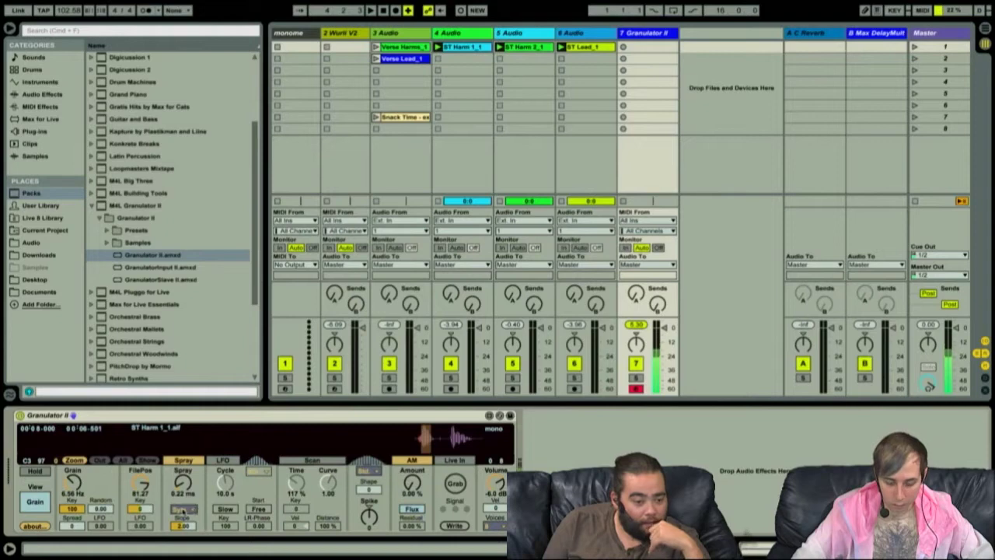
- Turn on Granulator II's Hold to sustain the grains, and deactivate the device to silence it
left_click(33, 471)
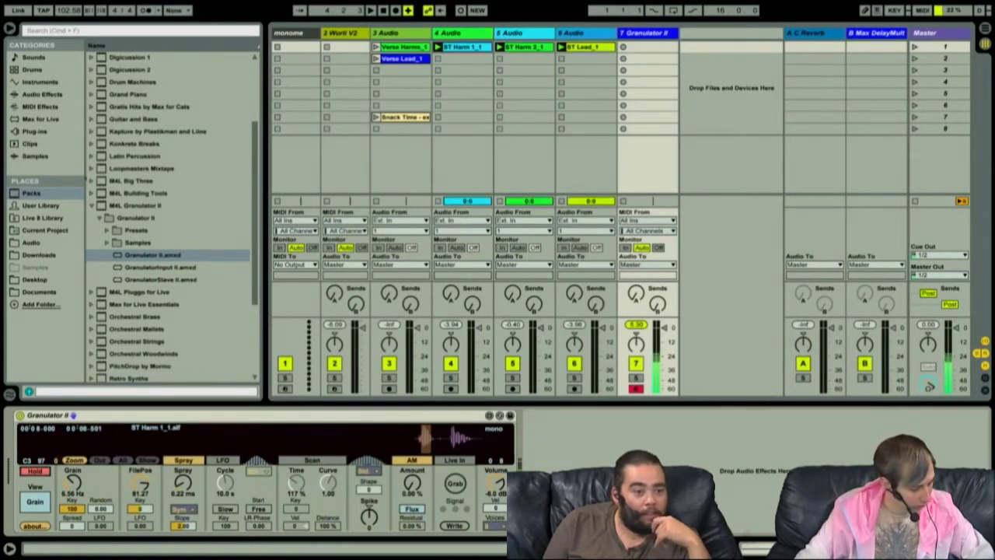
key("space")
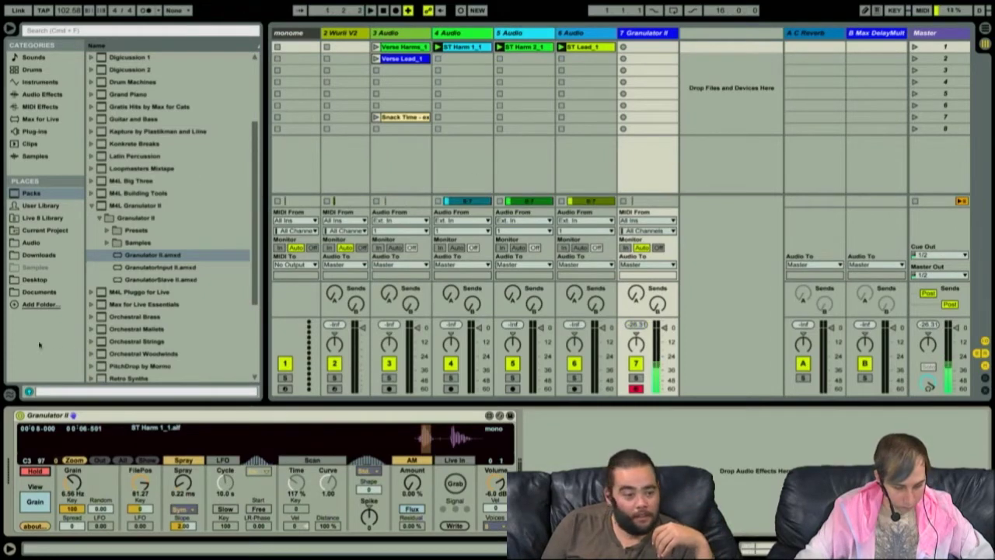
left_click(19, 414)
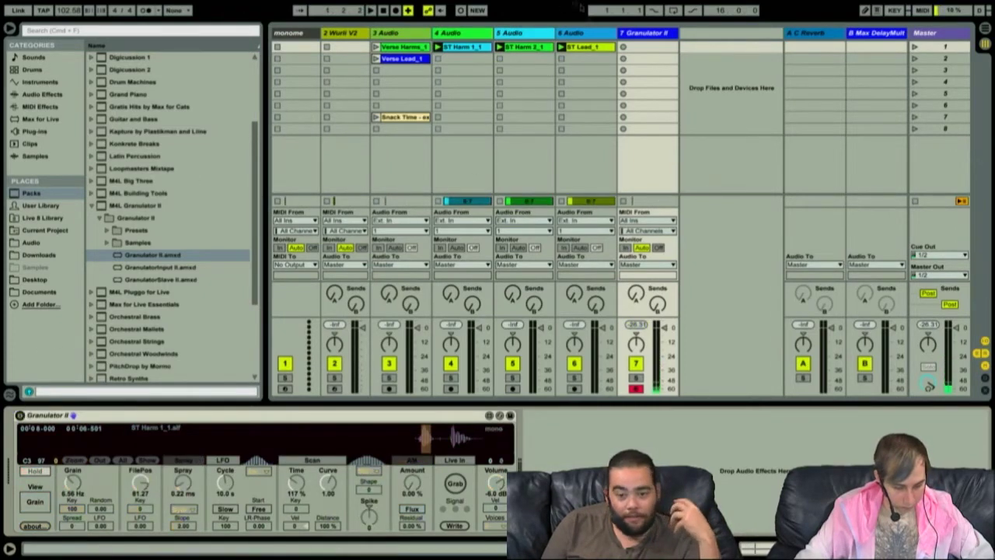
- Delete Granulator II from track 7, leaving the MIDI track without an instrument
left_click(462, 34)
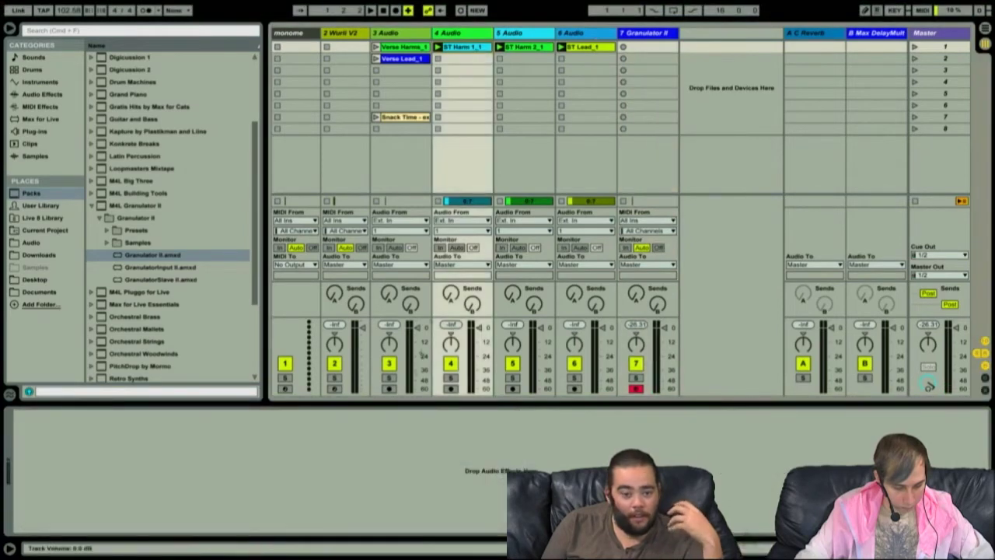
left_click(650, 35)
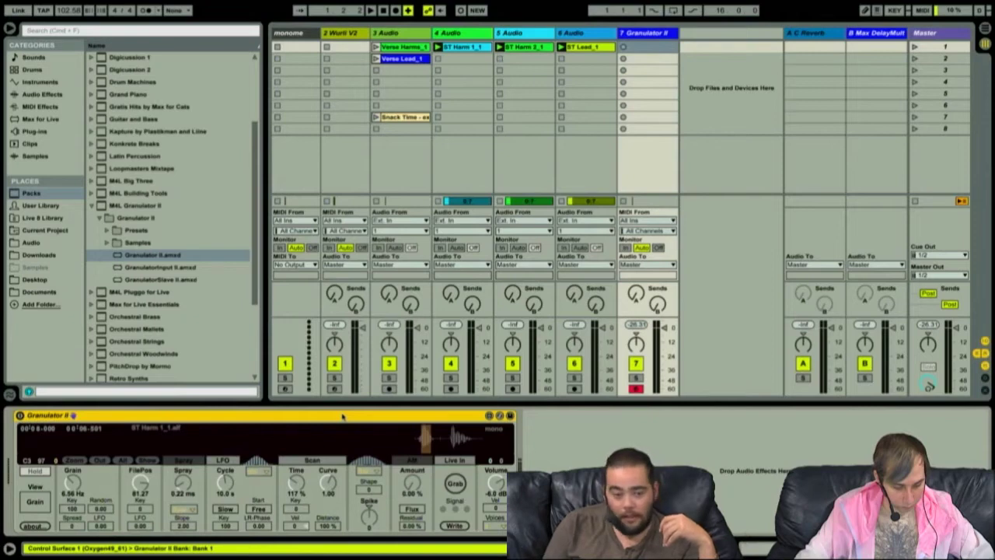
key("Delete")
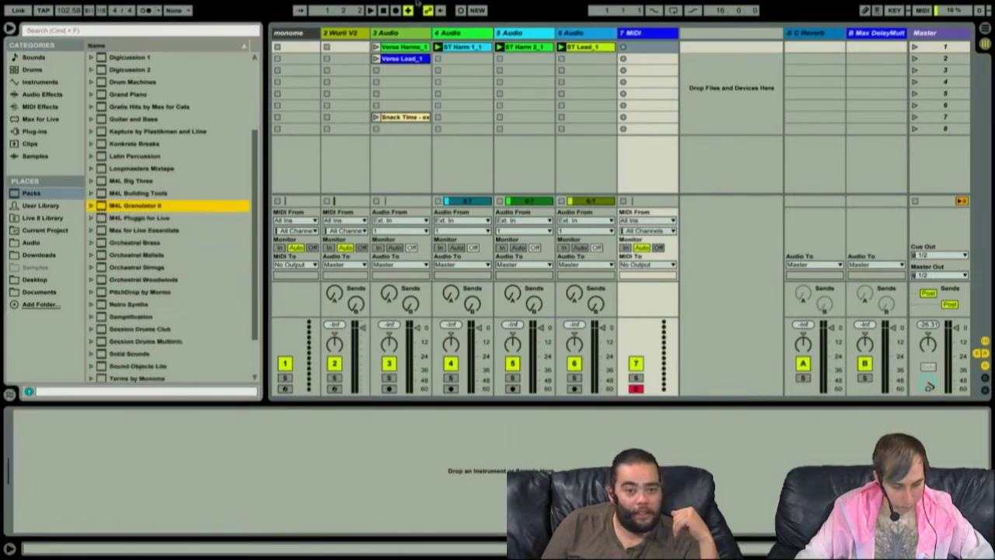
- Launch the Verse Lead_1 clip on the 3 Audio track
left_click(467, 34)
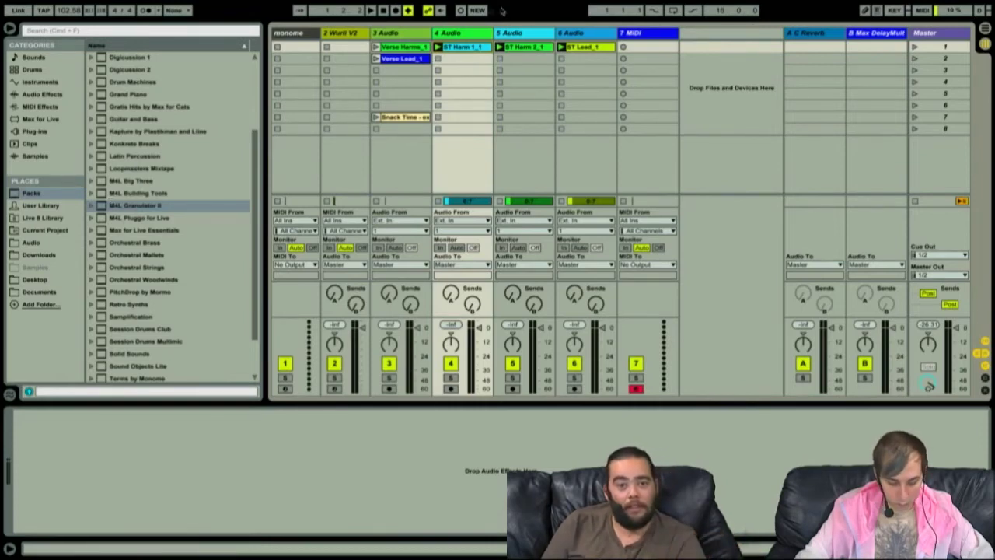
left_click(377, 59)
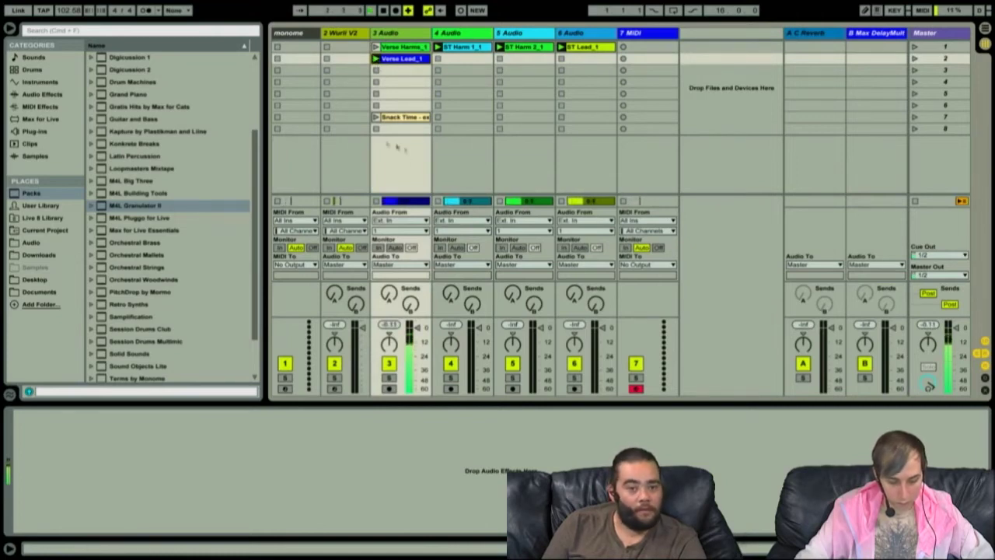
- Add the Vocoder audio effect to the empty MIDI track 7
left_click(636, 34)
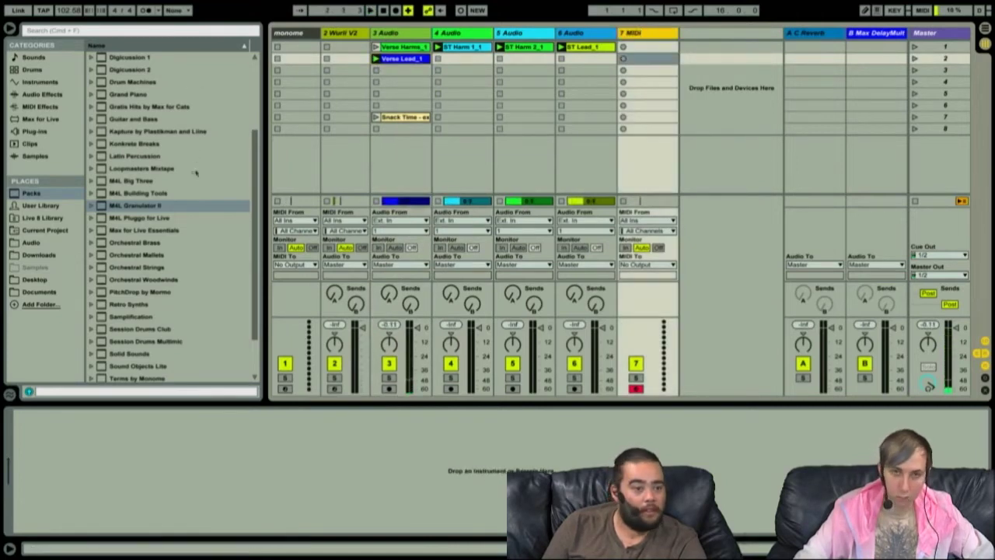
left_click(40, 82)
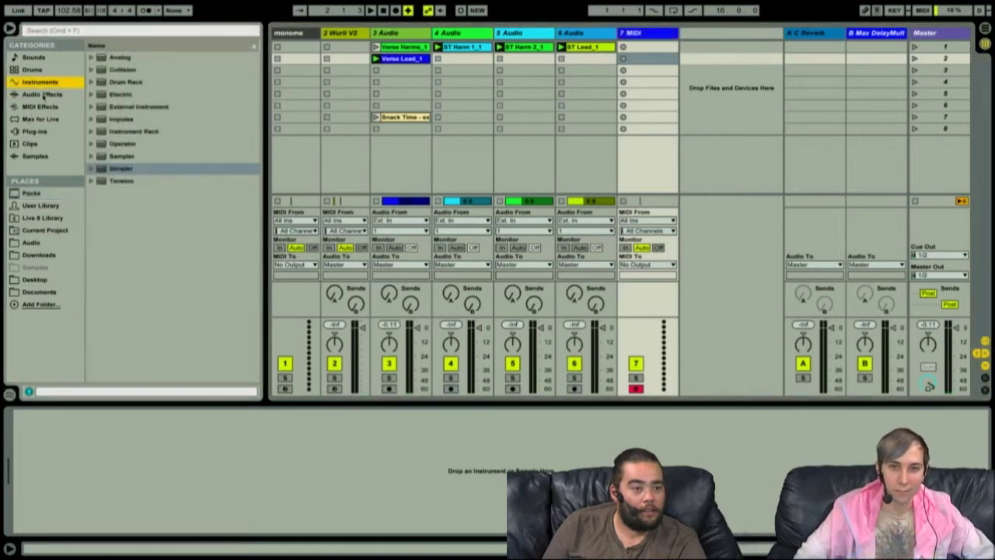
left_click(42, 94)
left_click_drag(129, 375, 645, 134)
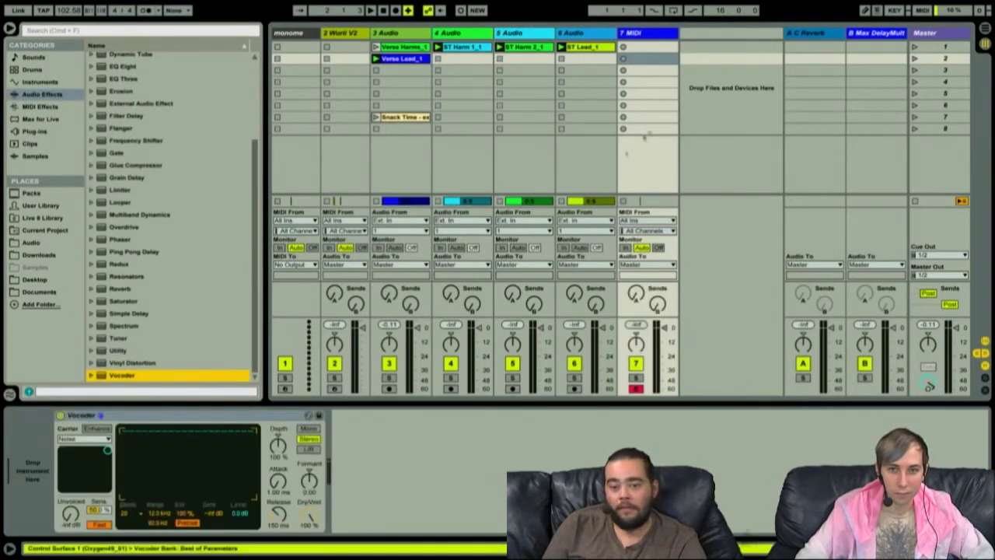
- Set the Vocoder's carrier to External, taking its audio from the 3-Audio track
left_click(81, 439)
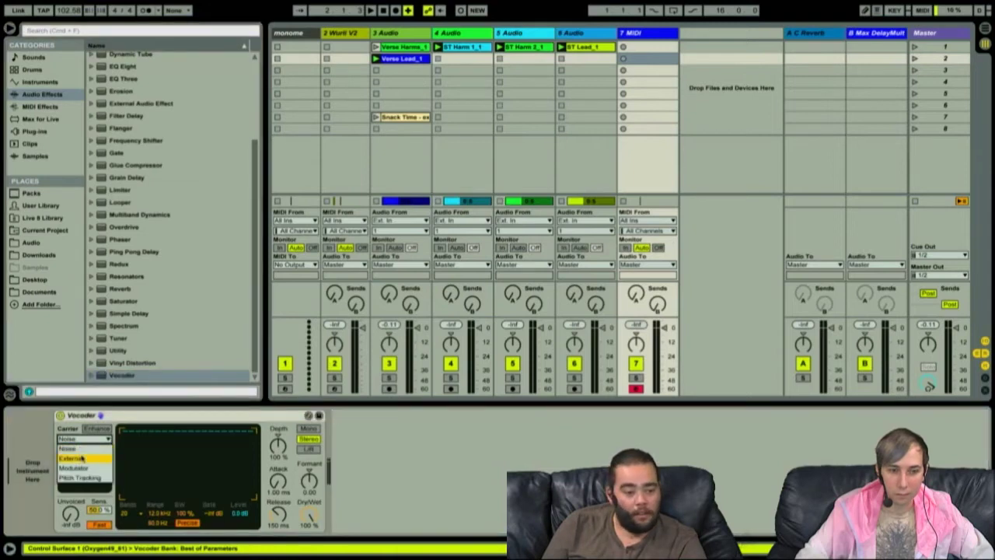
left_click(83, 458)
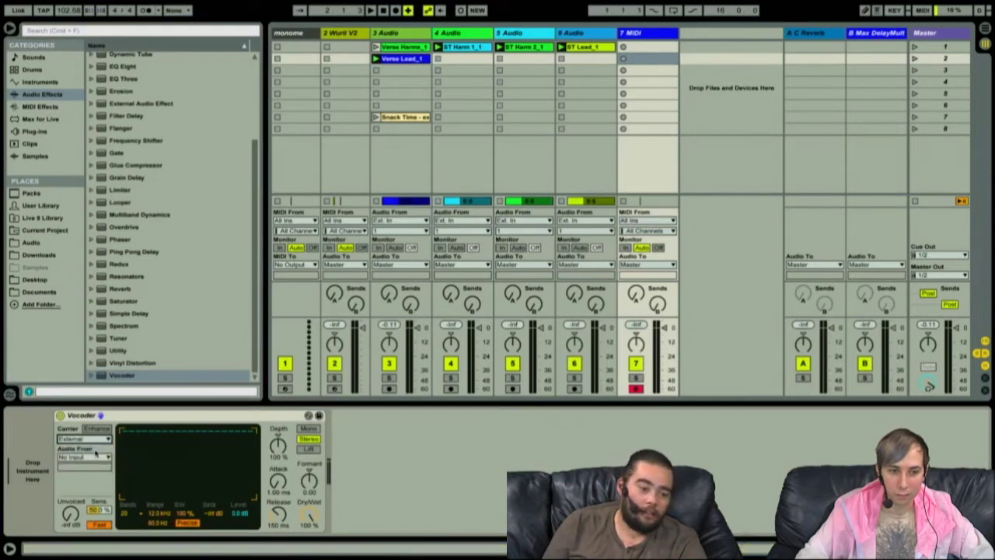
left_click(84, 456)
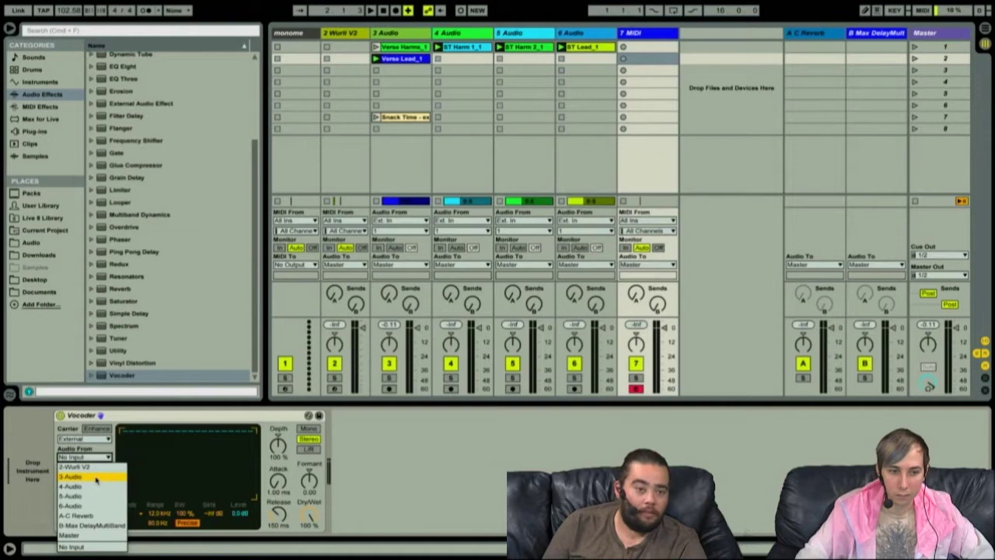
left_click(96, 476)
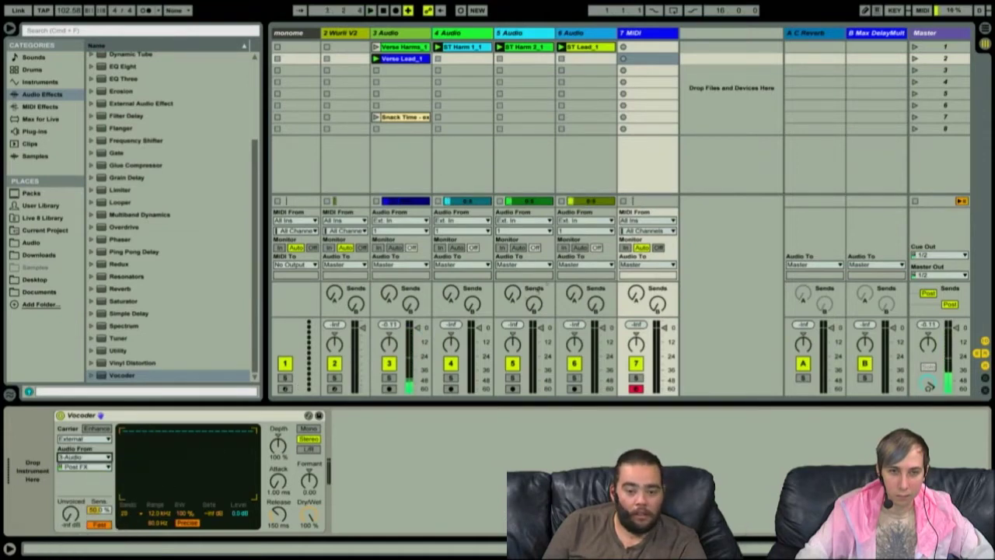
- Mute the 3 Audio track and set the Vocoder's unvoiced level to about -23 dB
left_click(390, 366)
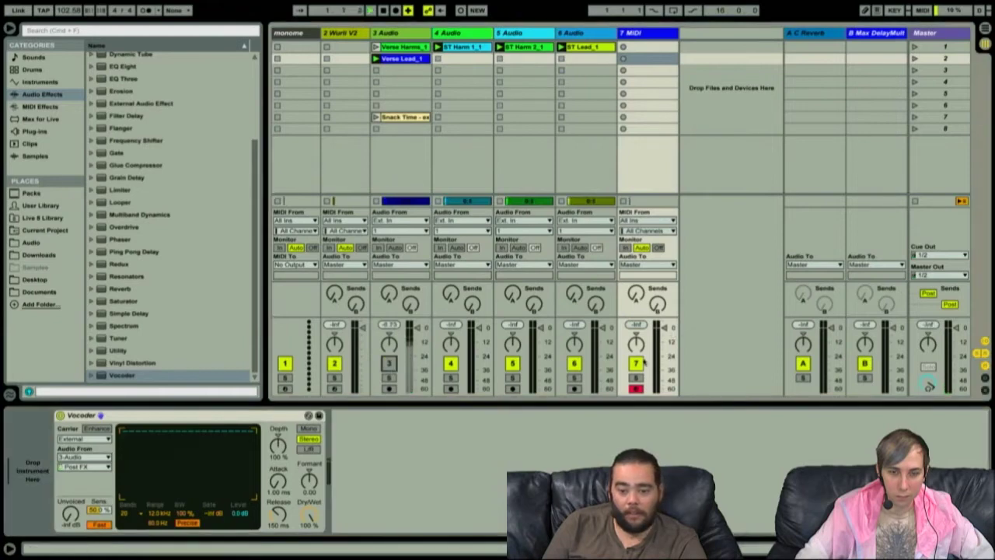
mouse_move(70, 513)
left_mouse_down()
mouse_move(71, 494)
mouse_move(73, 525)
left_mouse_up()
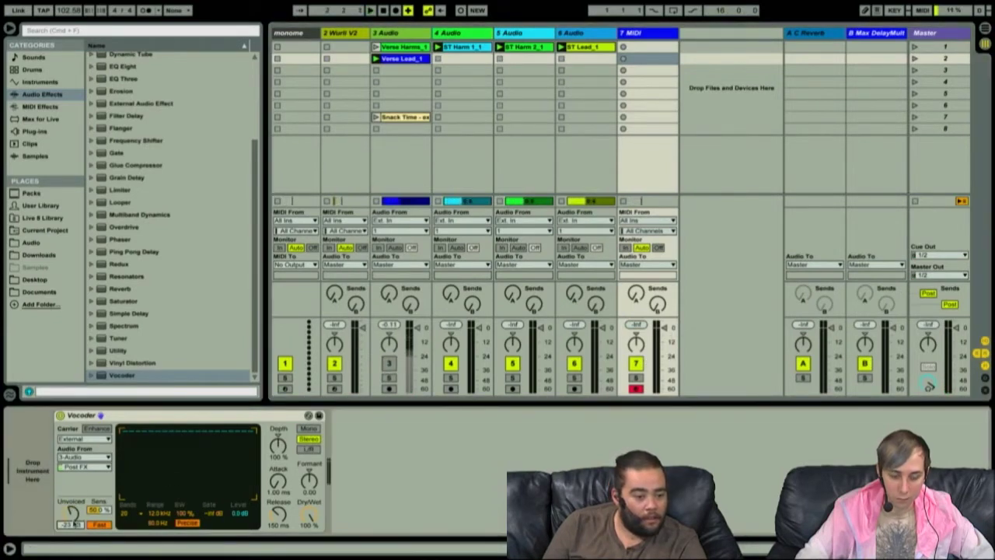
- Turn on the Vocoder's Enhance option and copy the device from MIDI track 7 to the 3 Audio track
left_click(97, 429)
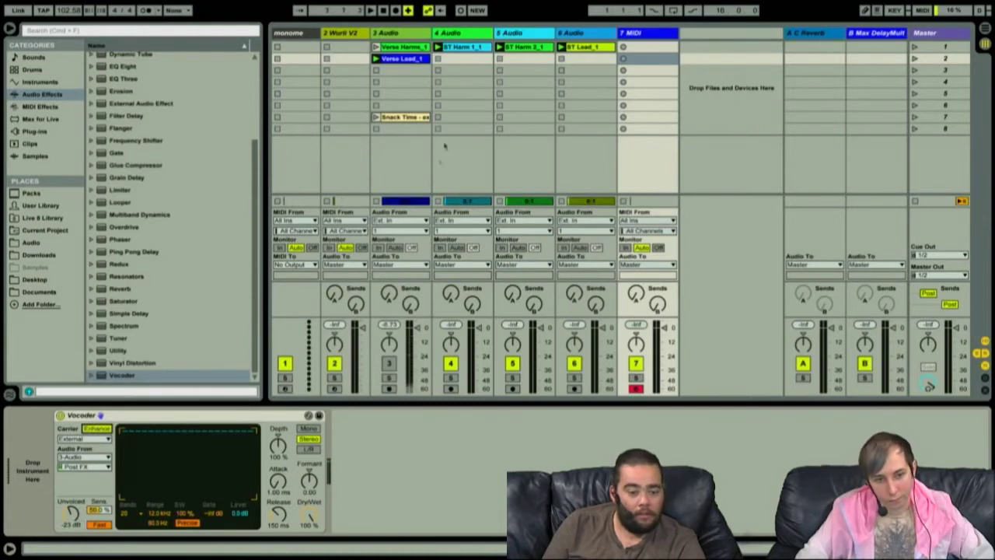
left_click(237, 417)
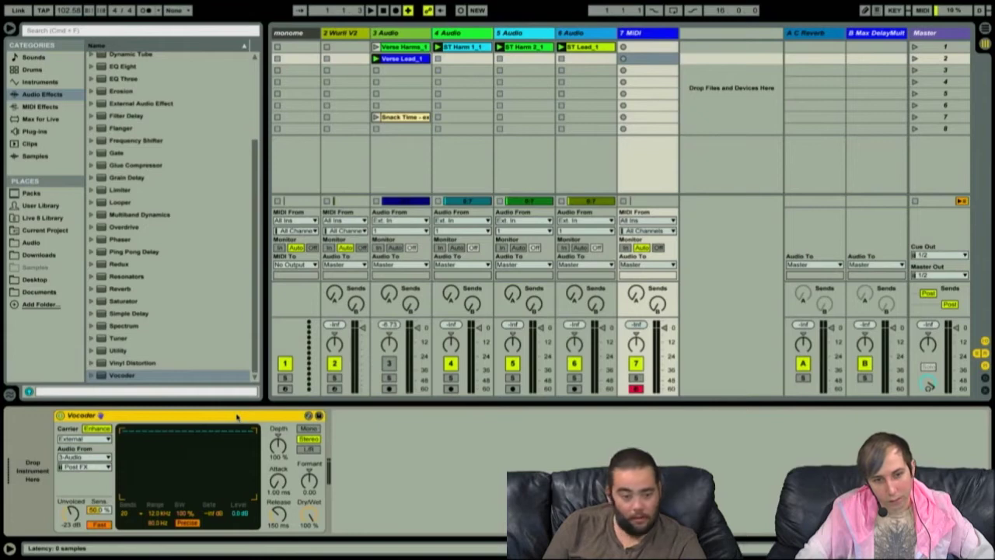
left_click(410, 144)
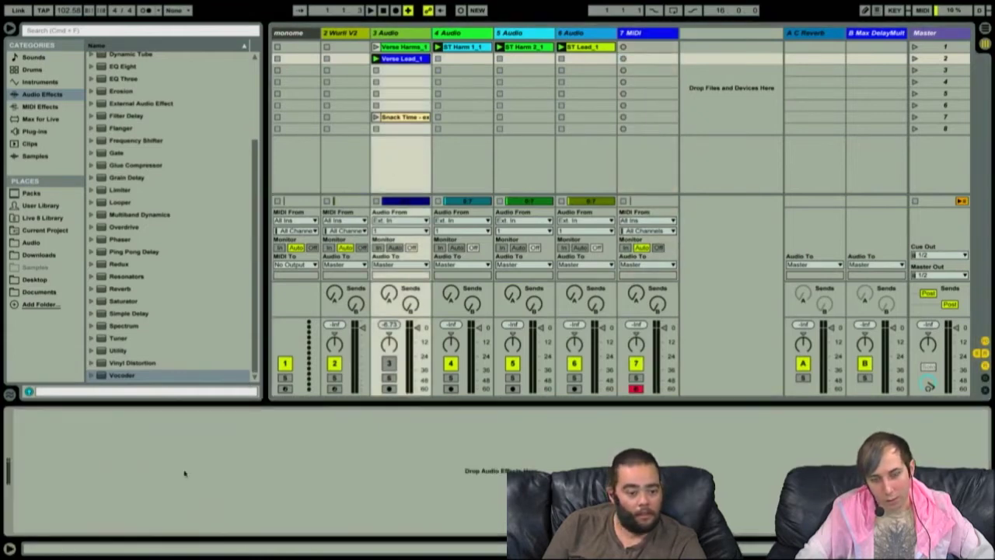
key("super+v")
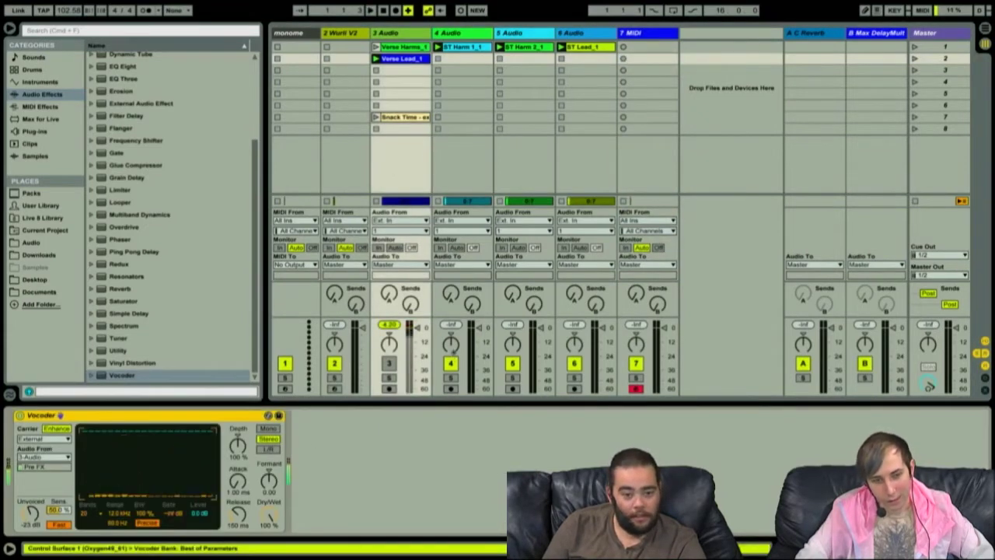
- Unmute the 3 Audio track and audition the vocoded vocal with the track volume lowered slightly
left_click(389, 363)
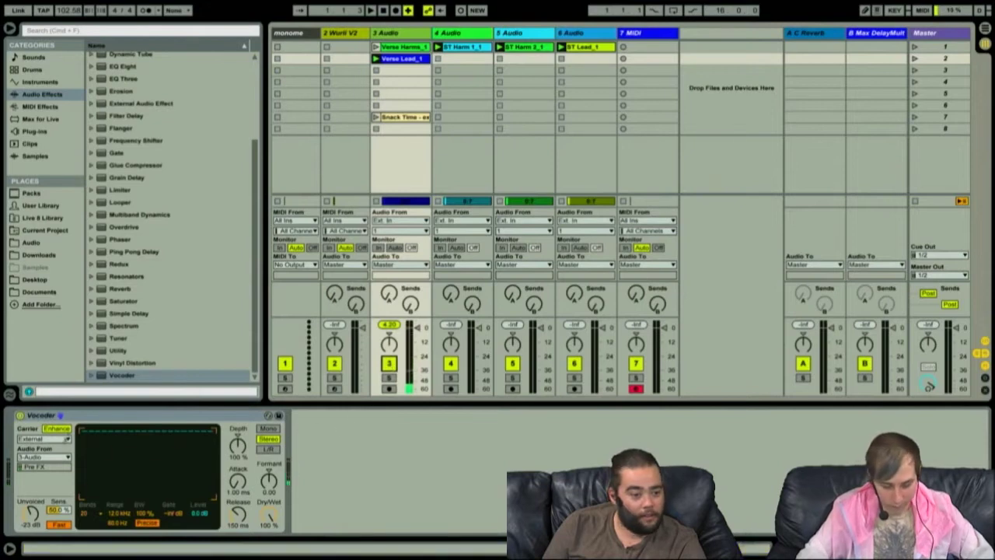
key("space")
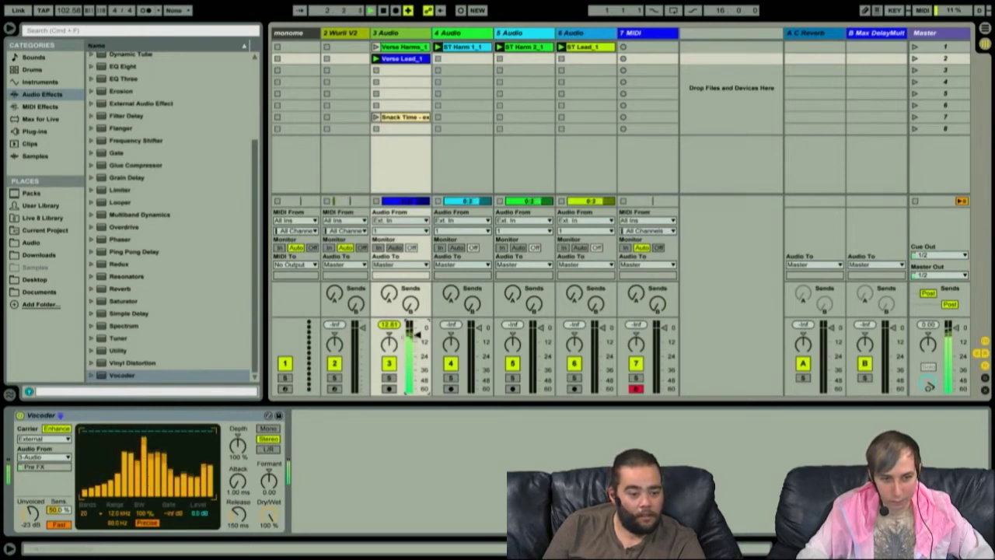
key("space")
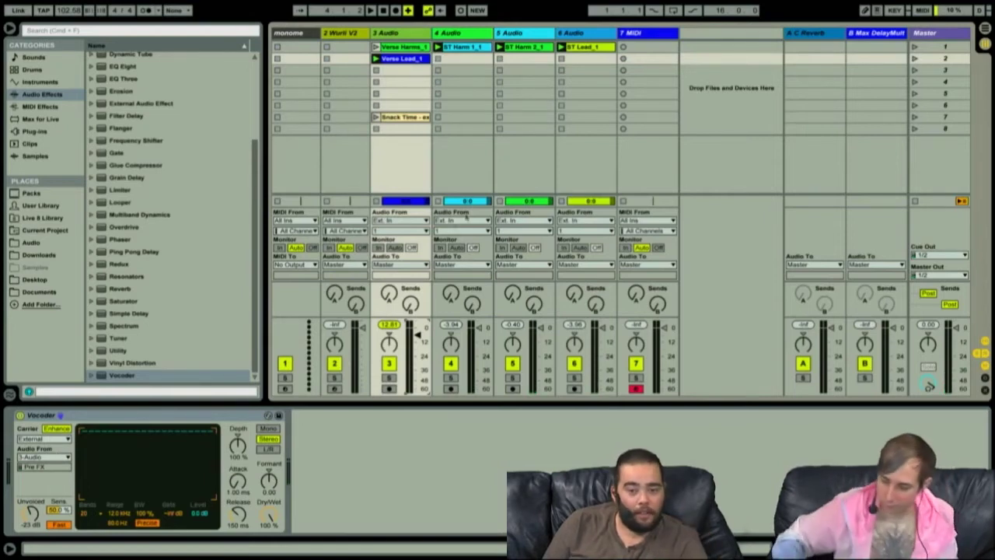
- Delete the original Vocoder from MIDI track 7
left_click(647, 35)
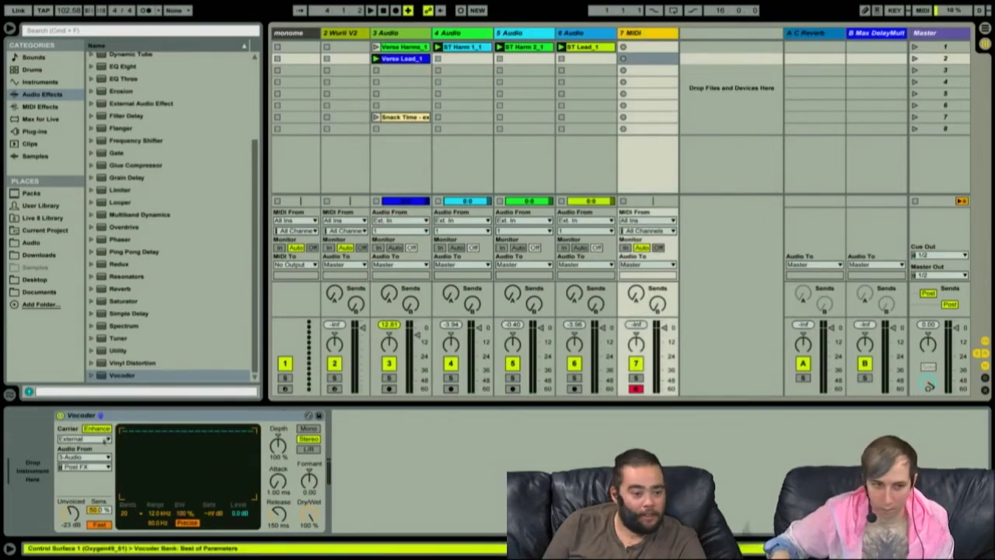
left_click(134, 417)
key("Delete")
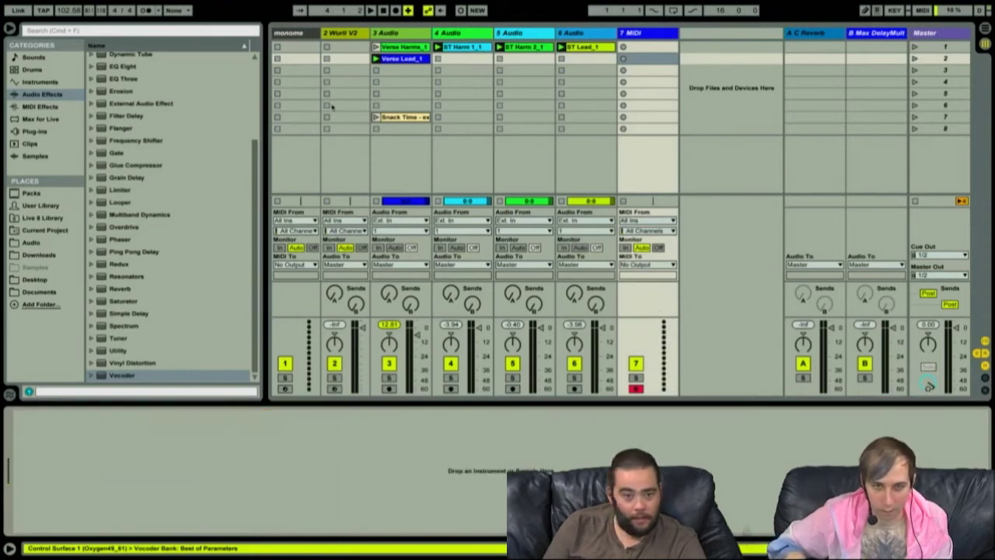
- With playback running, set the 3 Audio Vocoder's external carrier source to 2-Wurli V2
left_click(380, 141)
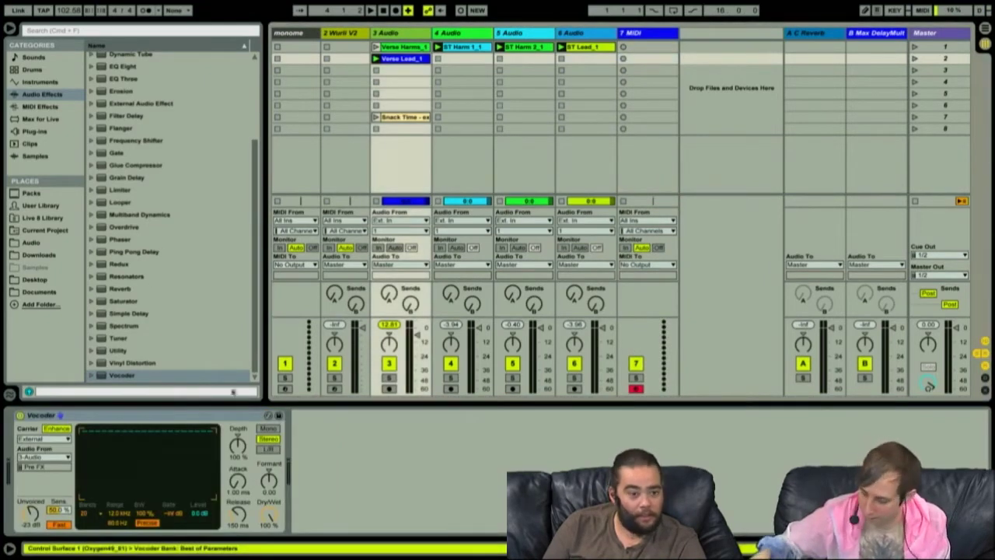
key("space")
left_click(44, 456)
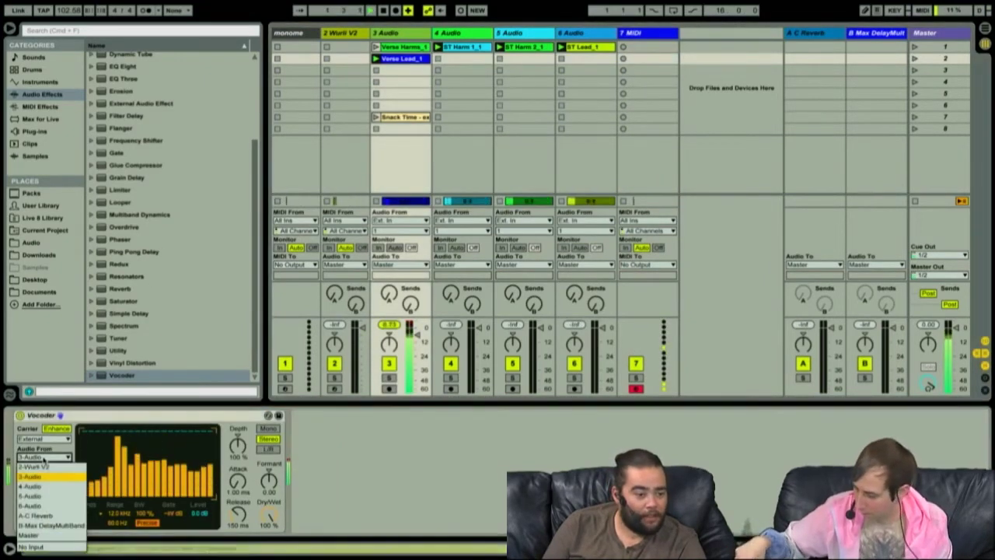
left_click(41, 467)
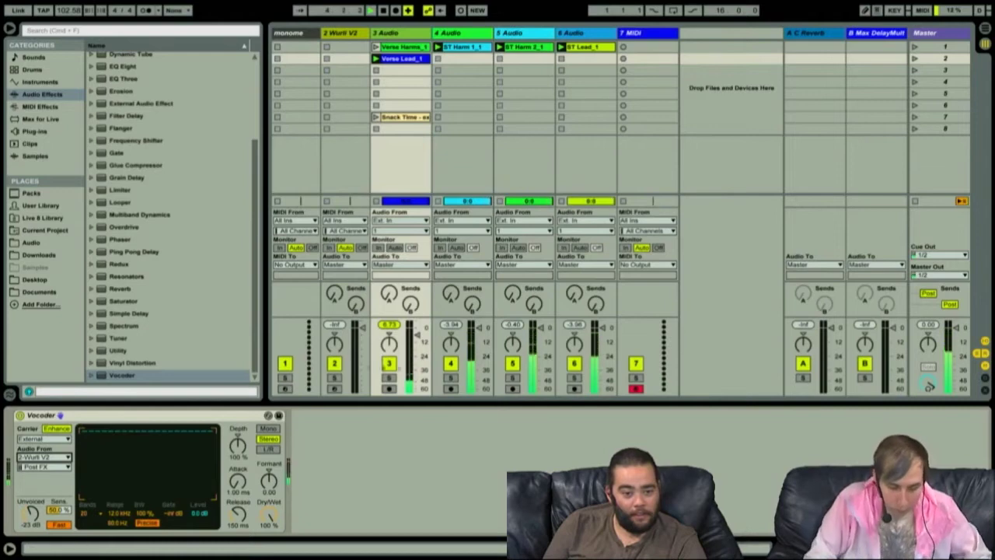
- Arm the 2 Wurli V2 track for playing and launch the Verse Lead_1 clip as the Vocoder's modulator
left_click(334, 389)
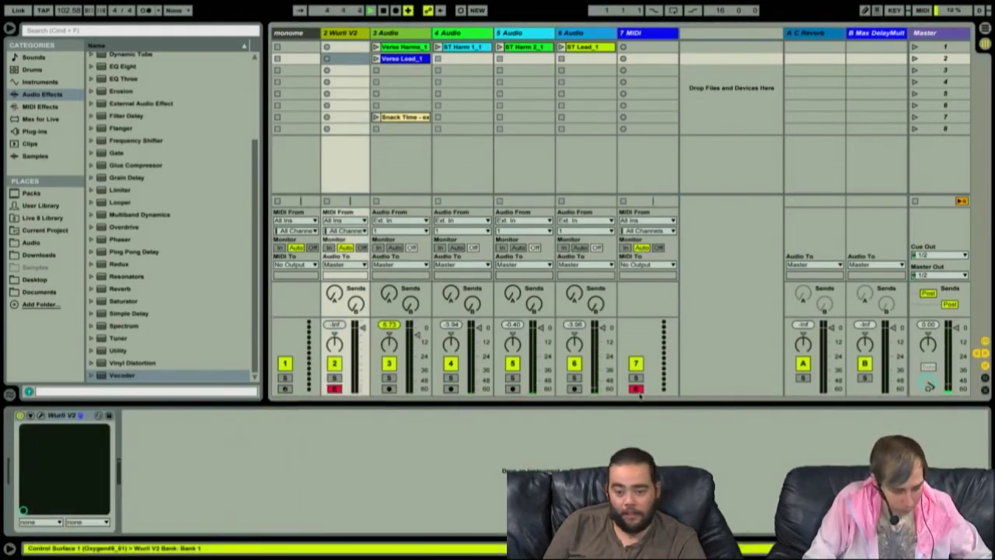
left_click(398, 72)
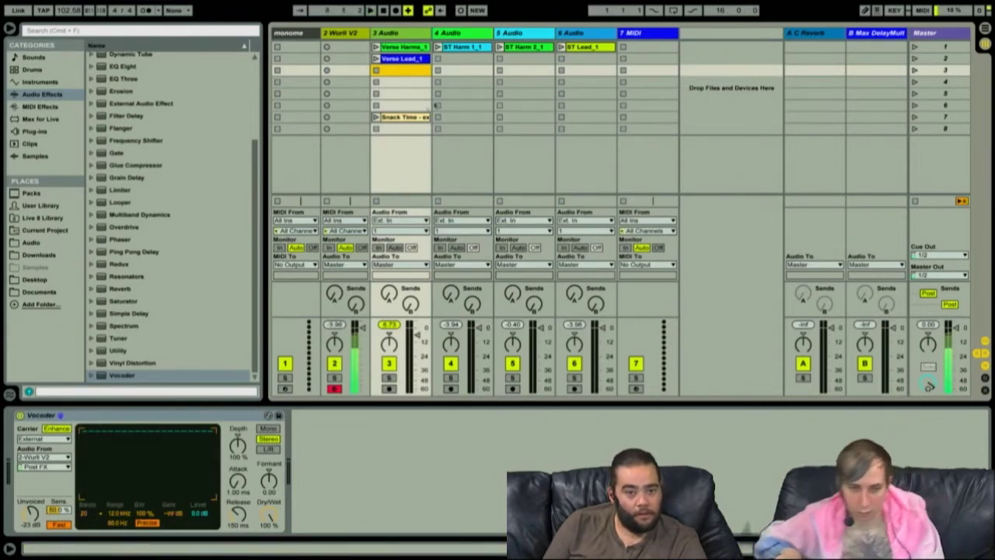
left_click(375, 58)
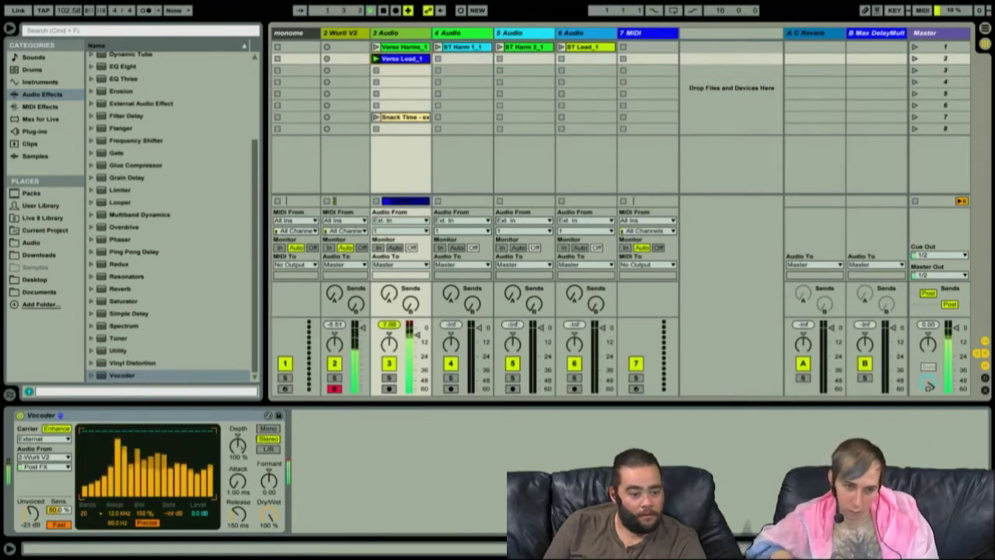
- Mute the 2 Wurli V2 track and set the Vocoder's unvoiced level to -inf dB, sensitivity to 82.8 % and speed to Slow
left_click(334, 363)
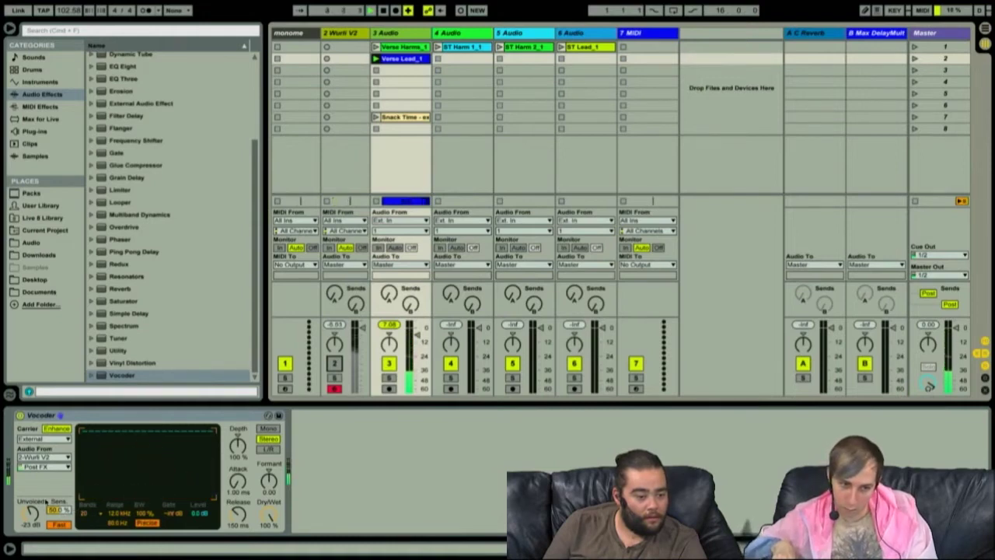
left_click(58, 524)
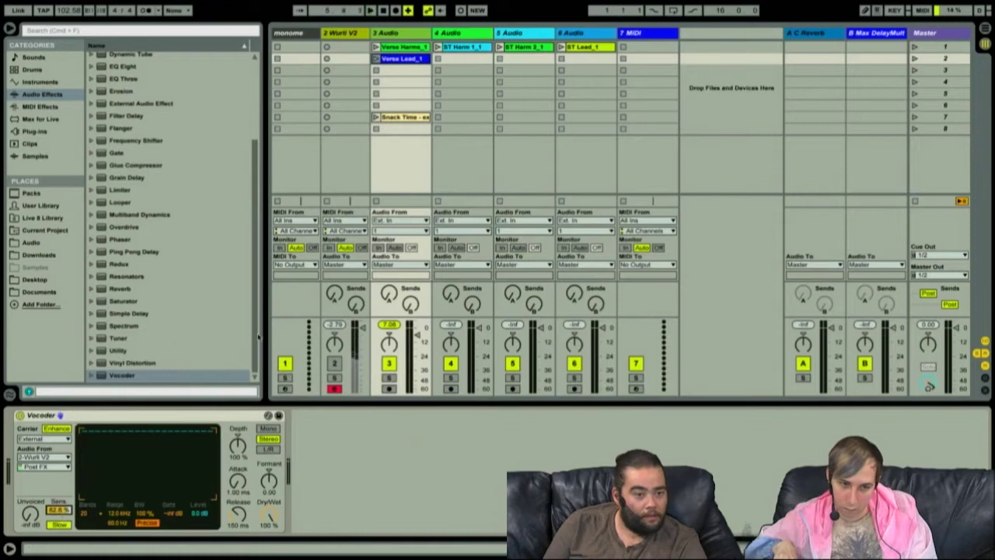
- Turn on warping and looping for the Verse Lead_1 clip and relaunch it through the Vocoder
left_click(404, 59)
key("Return")
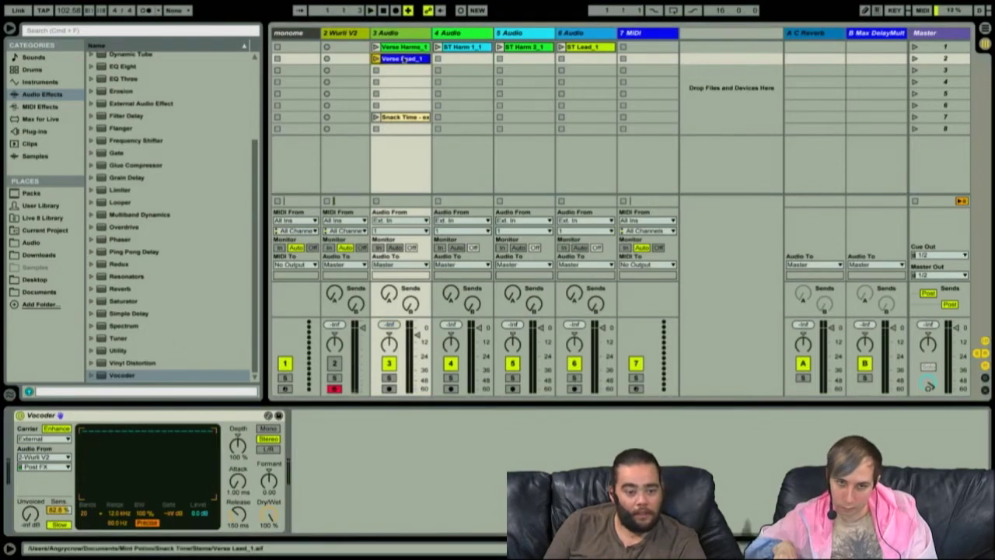
key("shift+Tab")
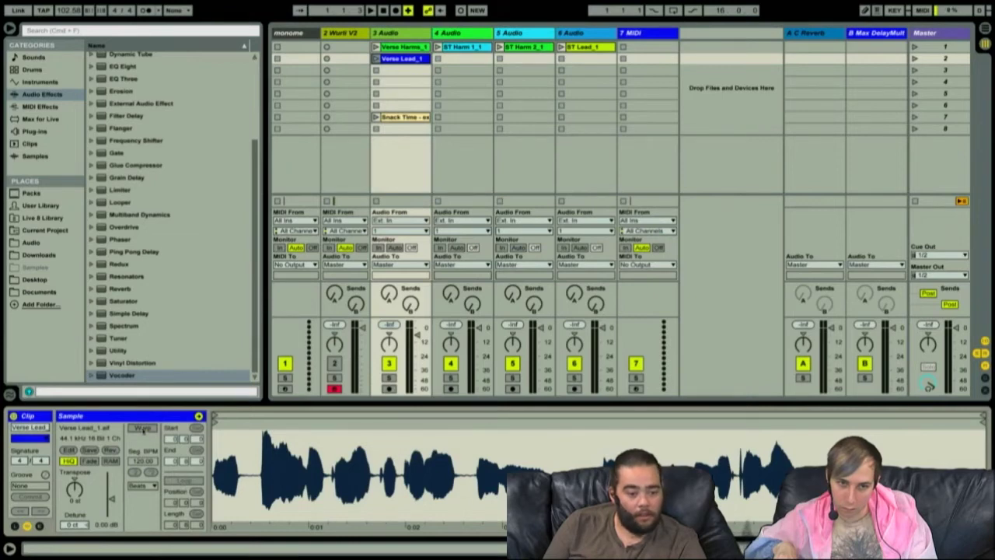
key("shift+Tab")
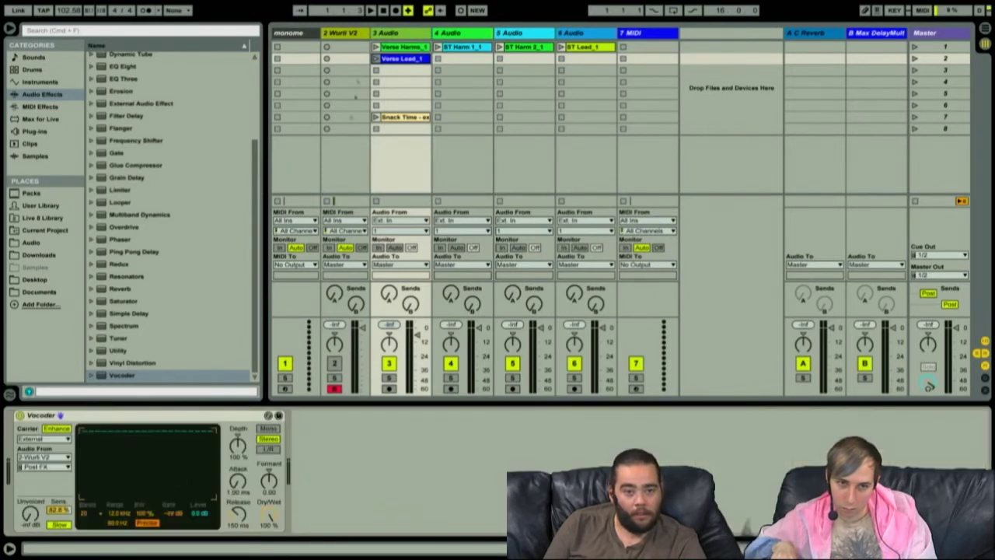
left_click(375, 59)
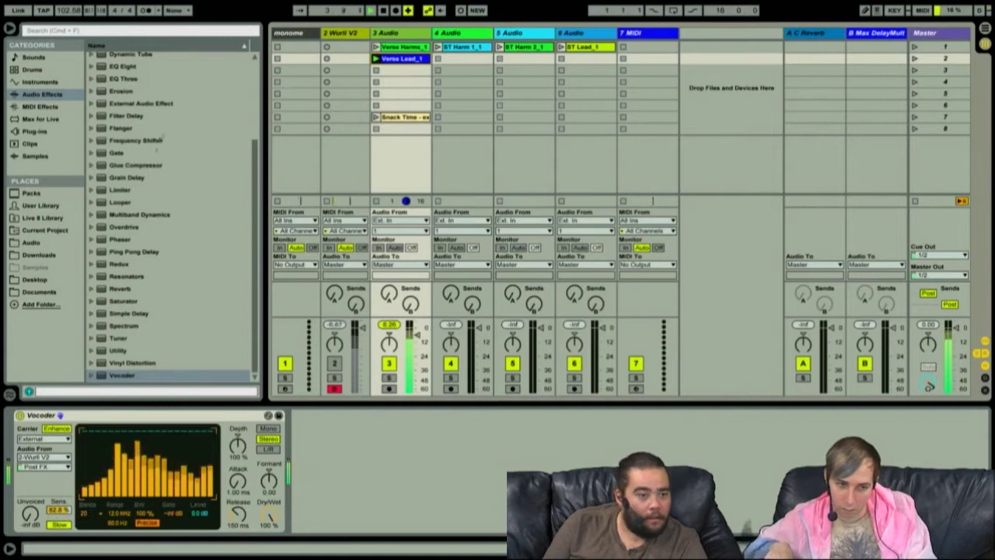
- Add an Analog instrument on a new MIDI track and arm that track in place of 2 Wurli V2
left_click(43, 81)
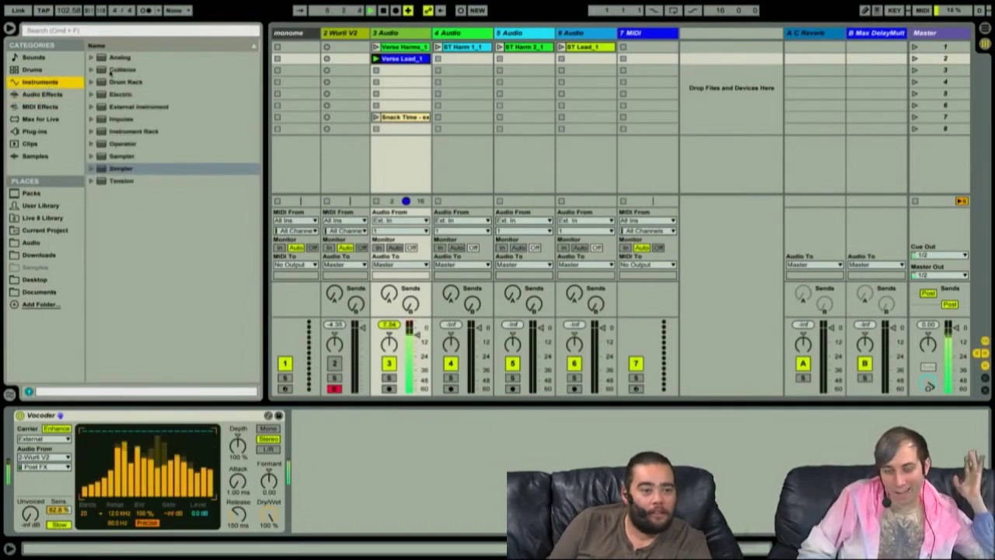
double_click(106, 58)
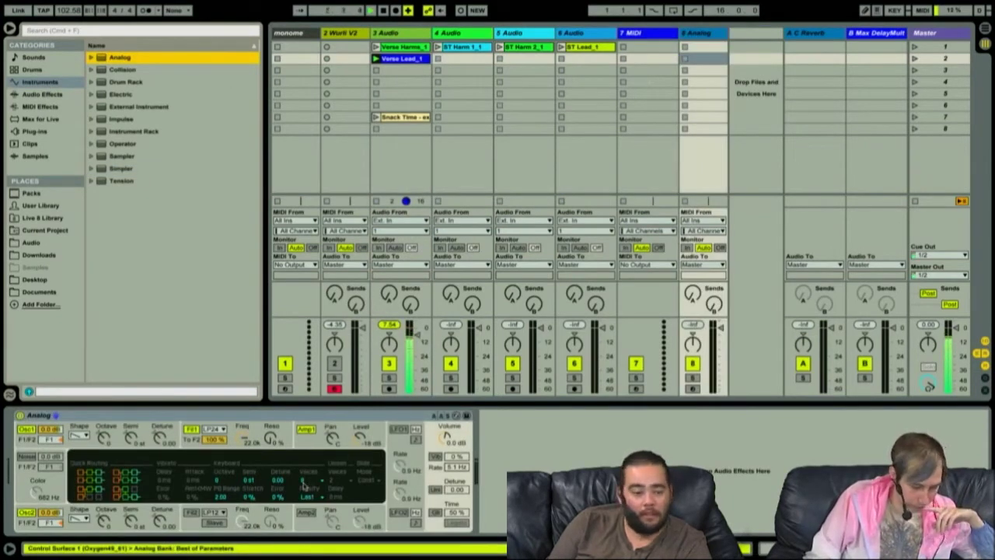
left_click(334, 388)
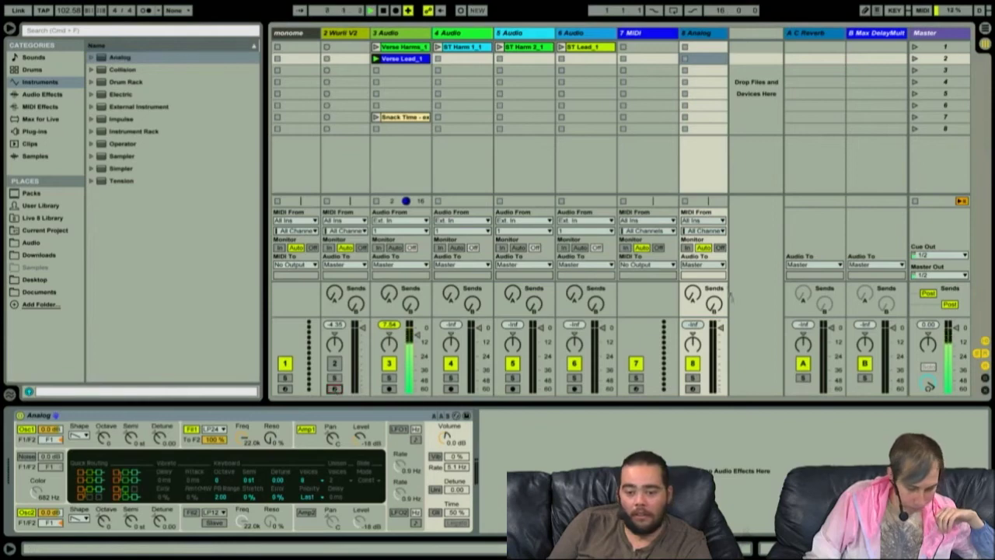
left_click(694, 178)
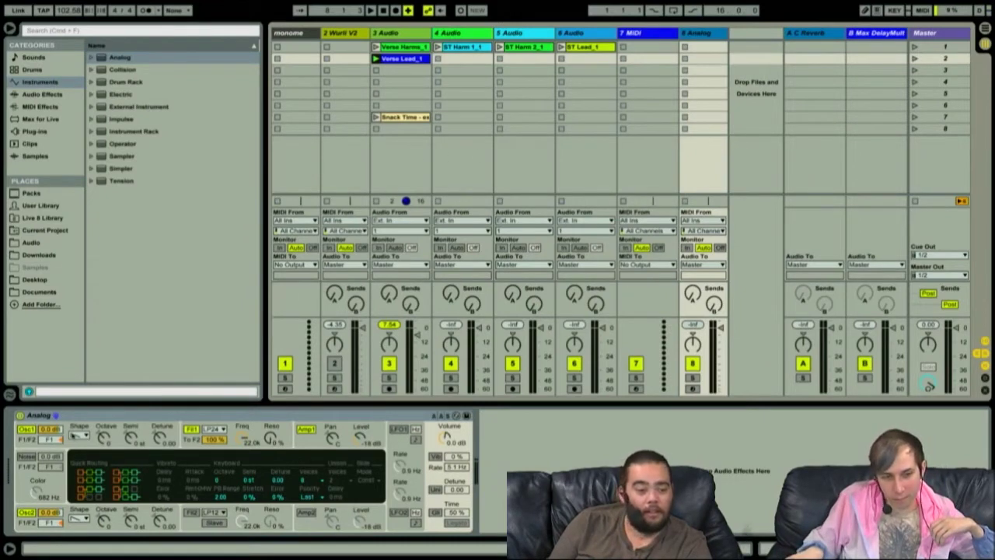
left_click(692, 388)
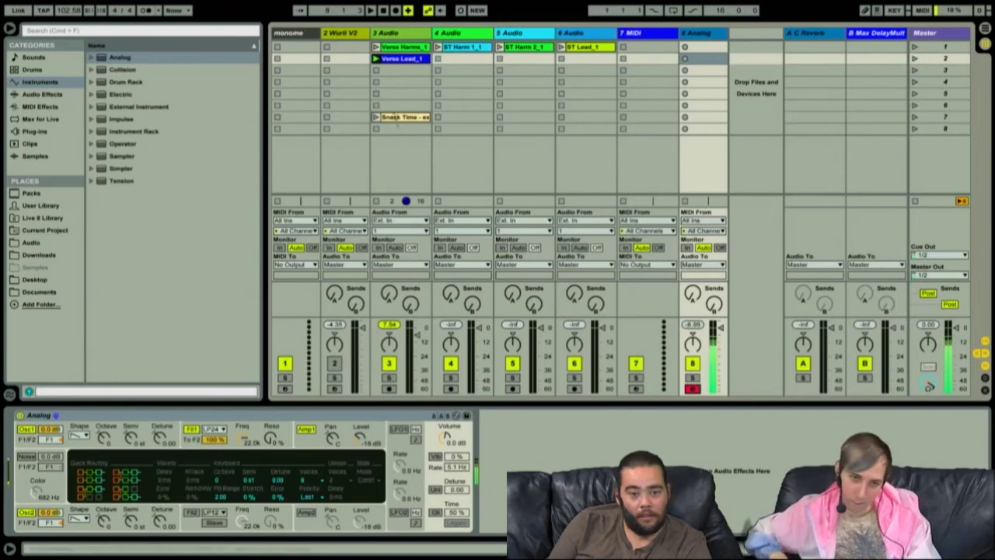
- Set the 3 Audio Vocoder's external carrier source to 8-Analog
left_click(386, 68)
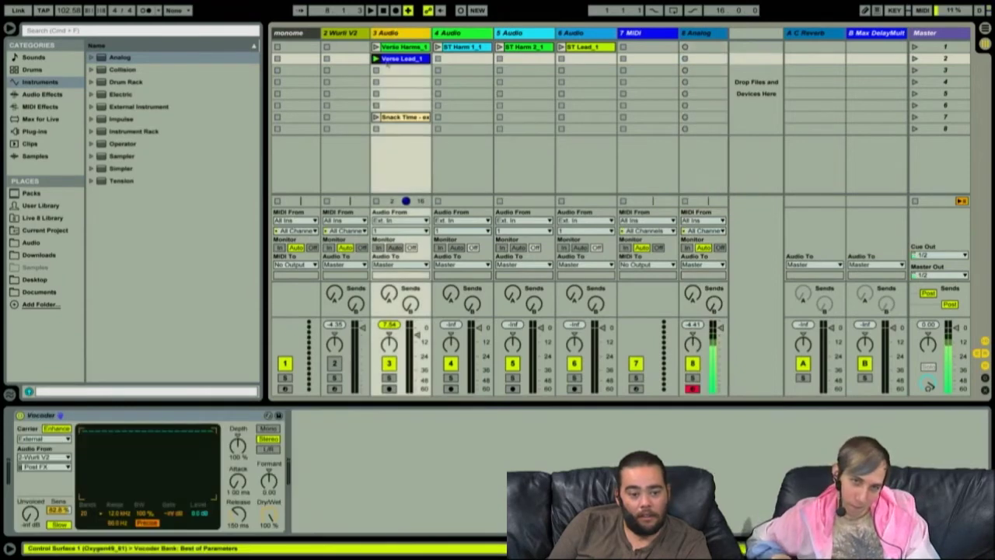
left_click(117, 419)
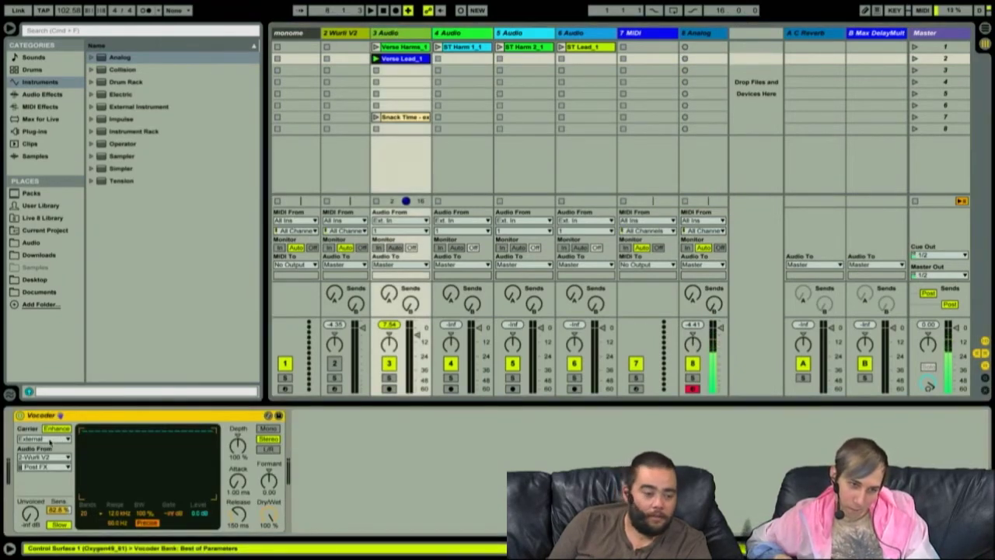
left_click(44, 457)
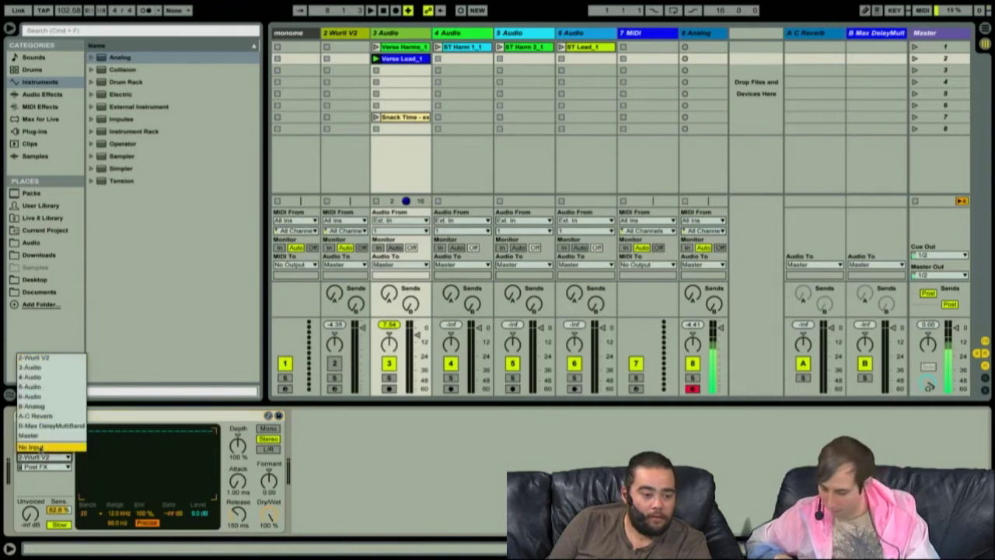
left_click(32, 405)
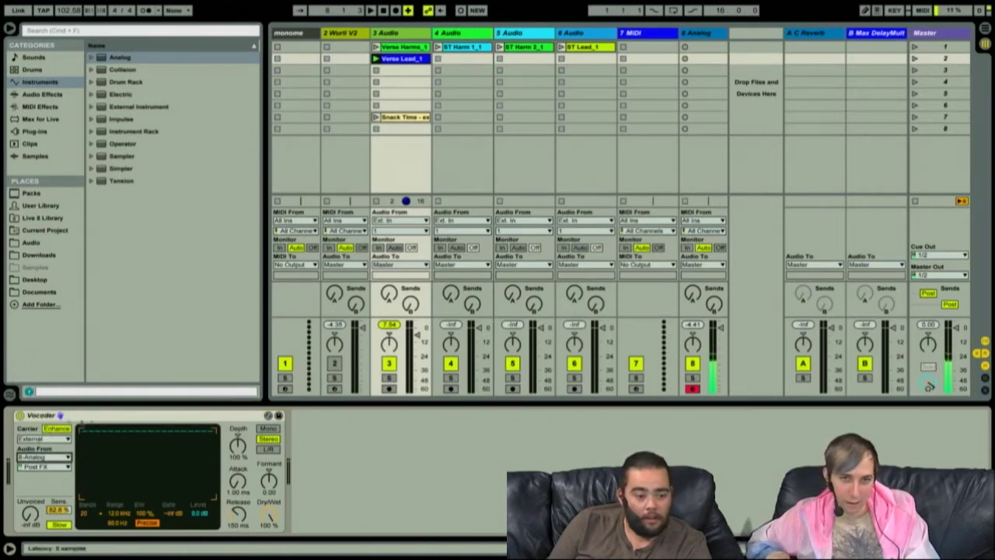
- Switch the Vocoder's carrier to Pitch Tracking, with the oscillator pitch at 12 and the last pulse waveform
left_click(47, 438)
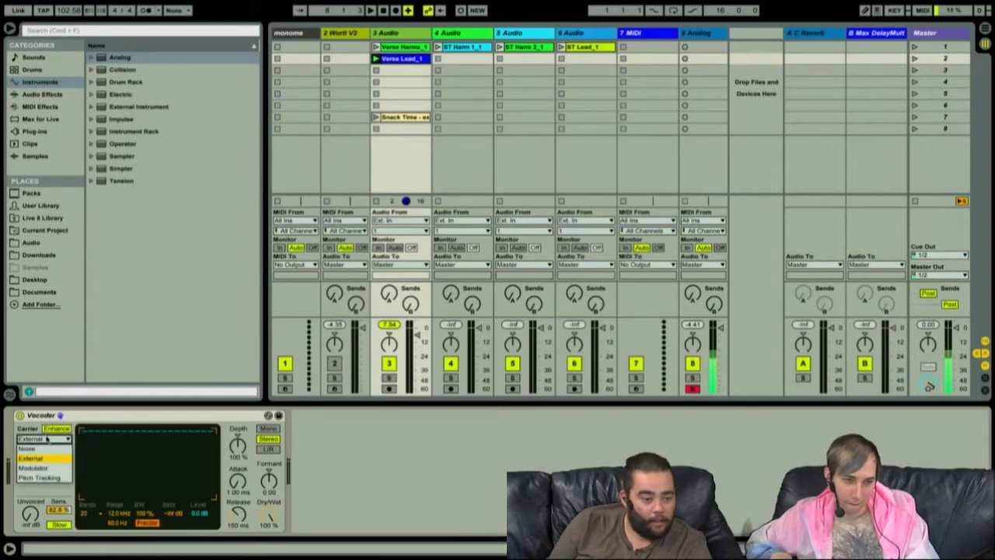
left_click(46, 478)
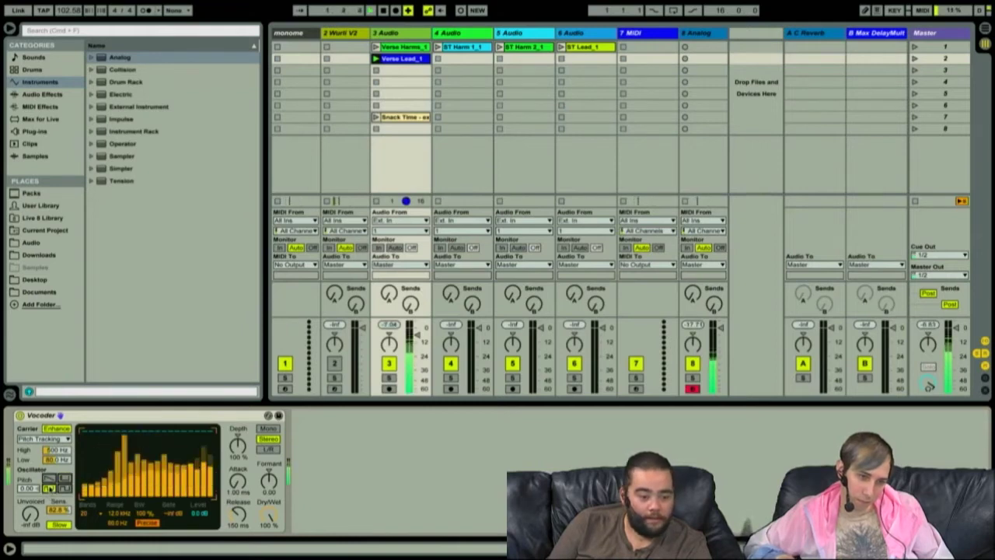
mouse_move(28, 487)
left_mouse_down()
mouse_move(28, 466)
mouse_move(27, 492)
left_mouse_up()
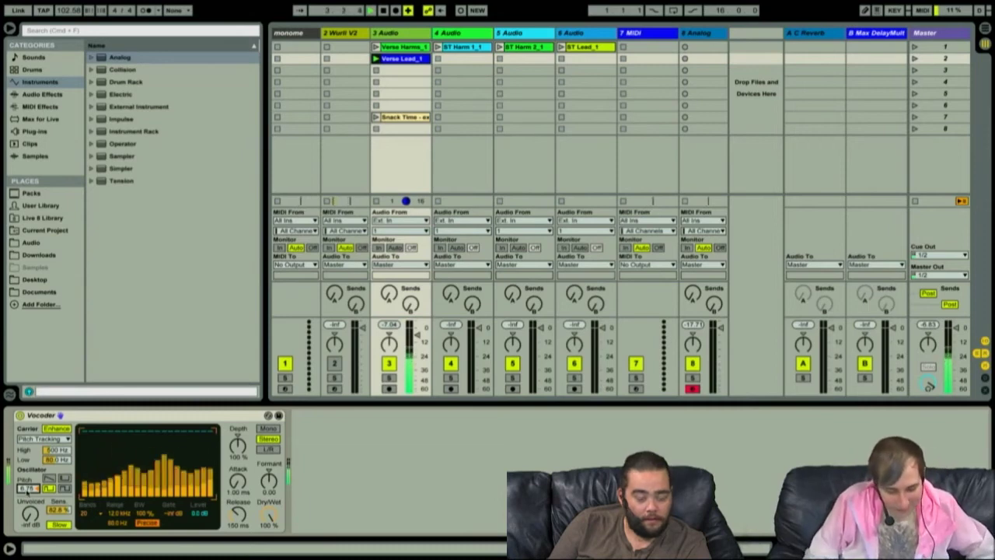
type("12")
key("Return")
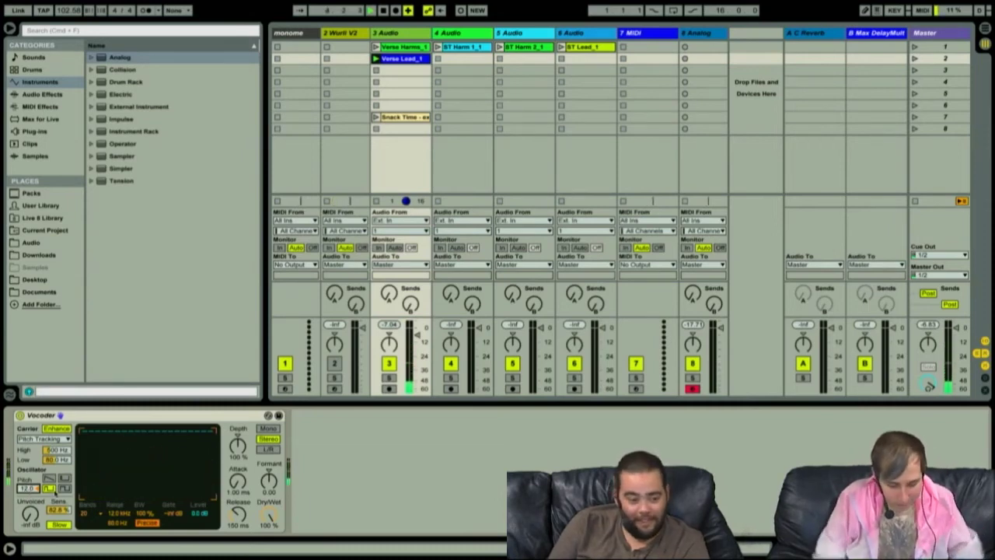
left_click(66, 488)
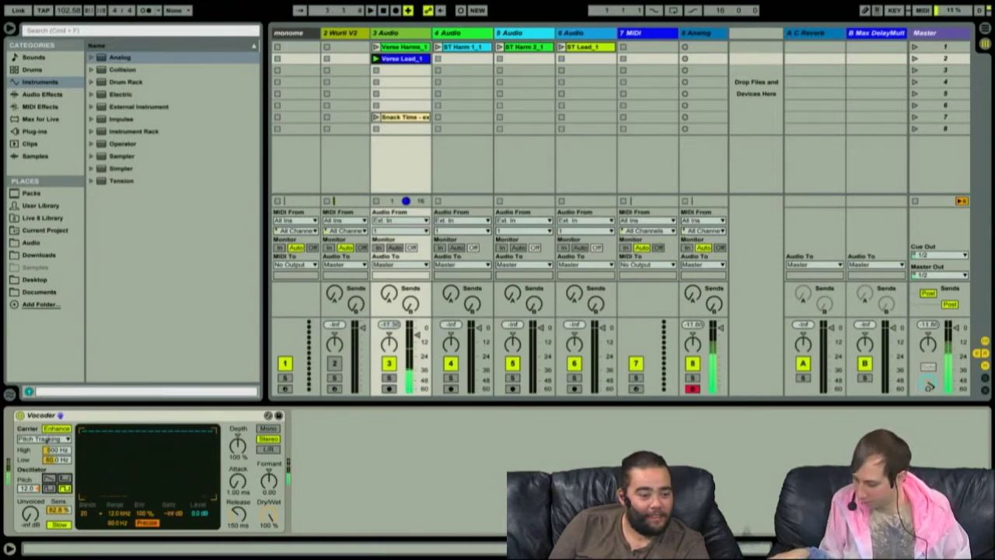
- Set the Vocoder's carrier back to External, restart playback, and deactivate the 8 Analog track
left_click(44, 439)
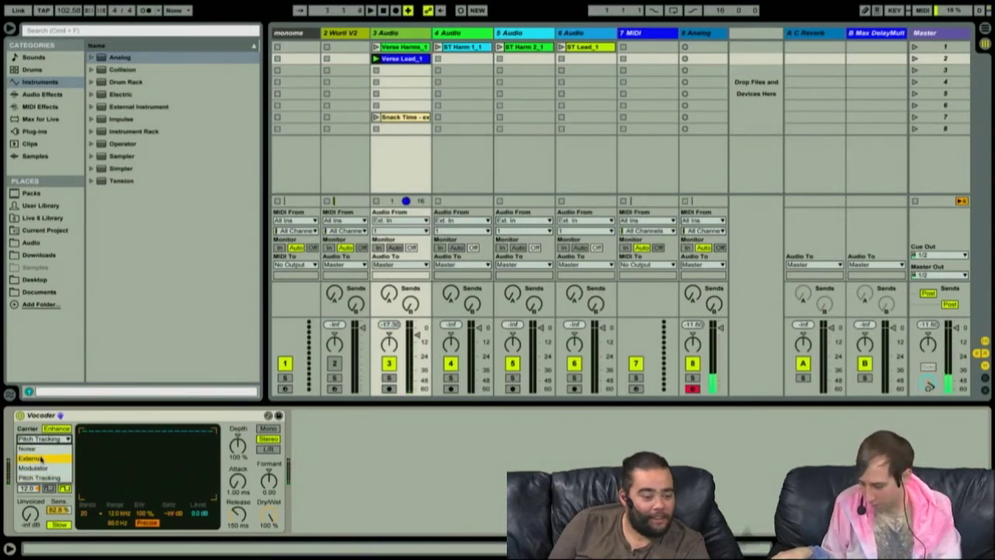
left_click(42, 458)
key("space")
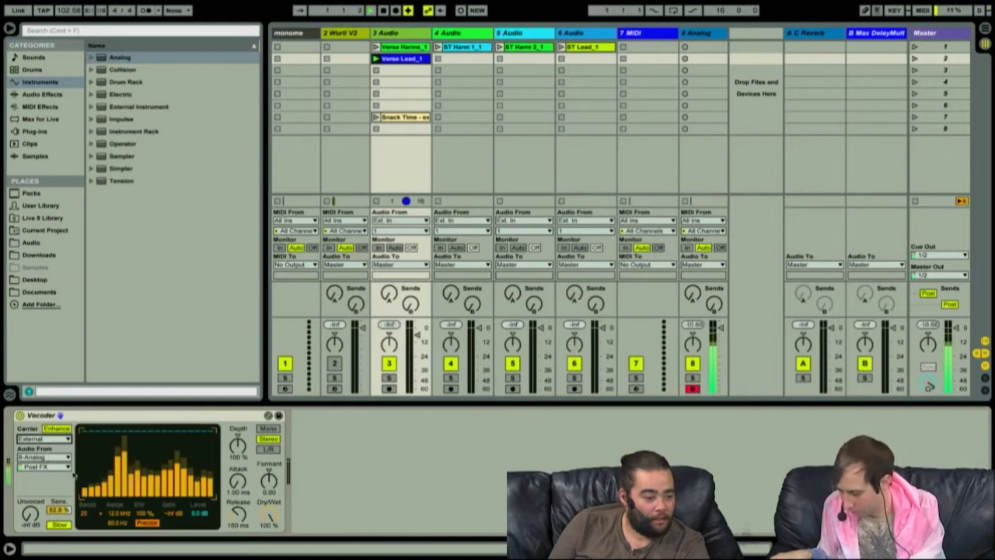
mouse_move(30, 513)
left_mouse_down()
mouse_move(30, 499)
mouse_move(29, 529)
left_mouse_up()
left_click(692, 364)
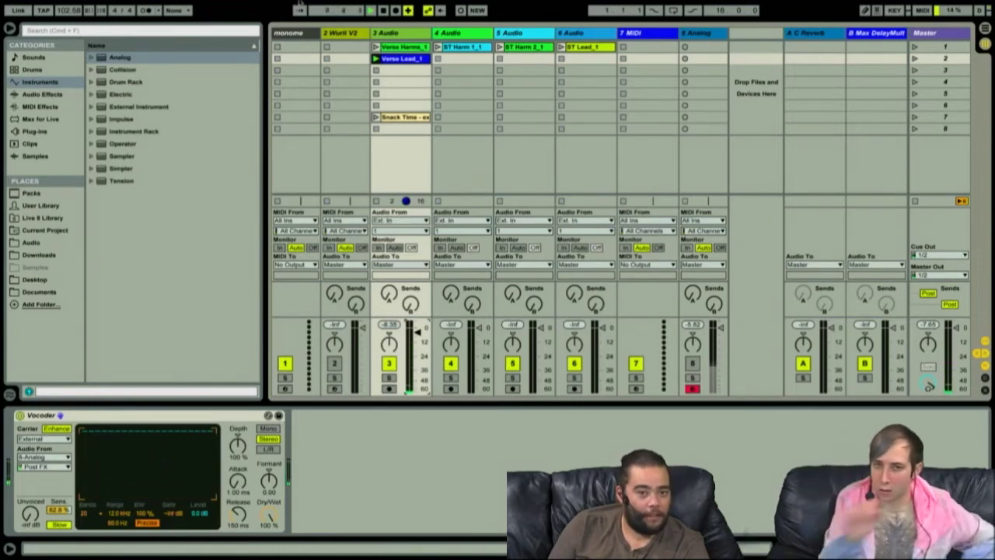
- Examine the 3 Audio track's Verse Lead_1 clip and its Vocoder while the vocoded vocal plays
left_click(449, 35)
left_click(408, 36)
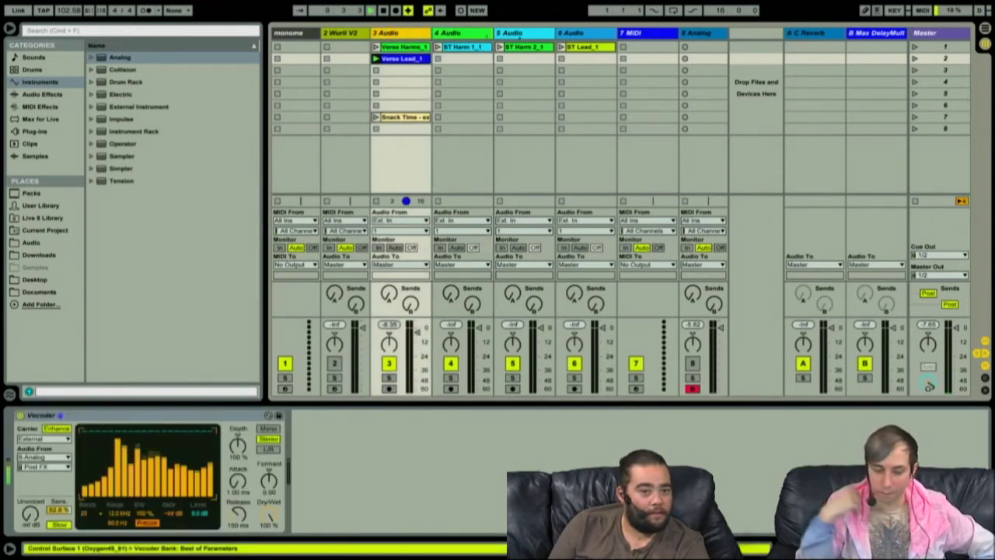
left_click(591, 39)
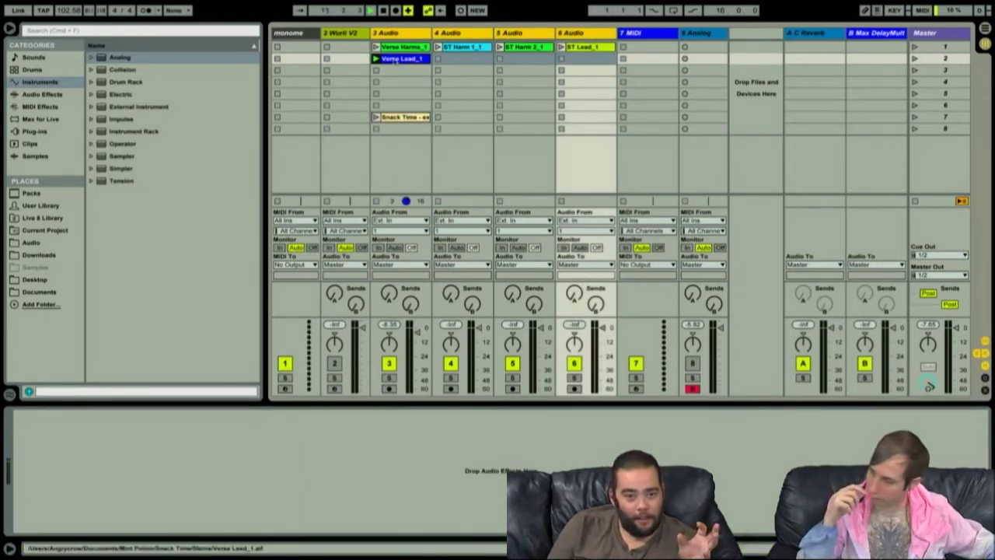
left_click(406, 59)
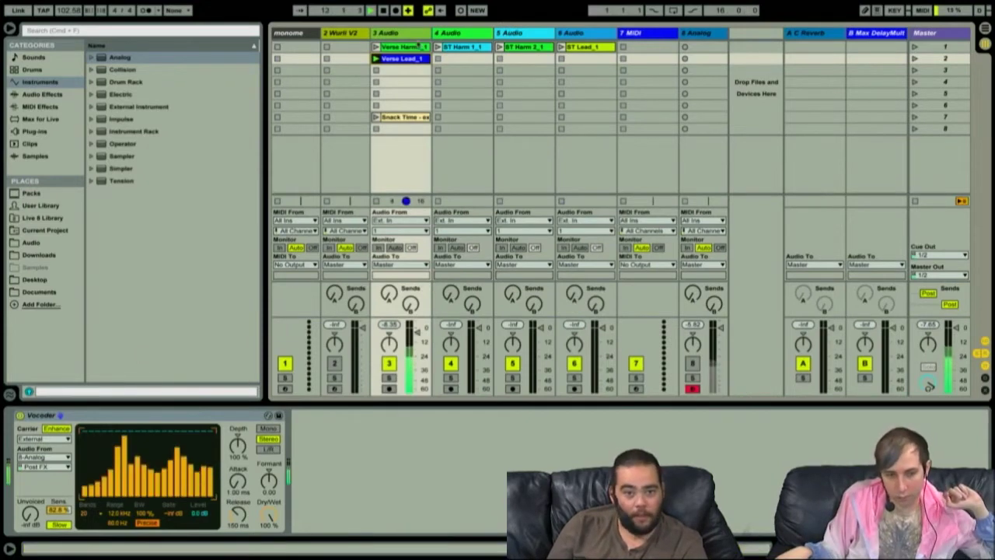
double_click(406, 59)
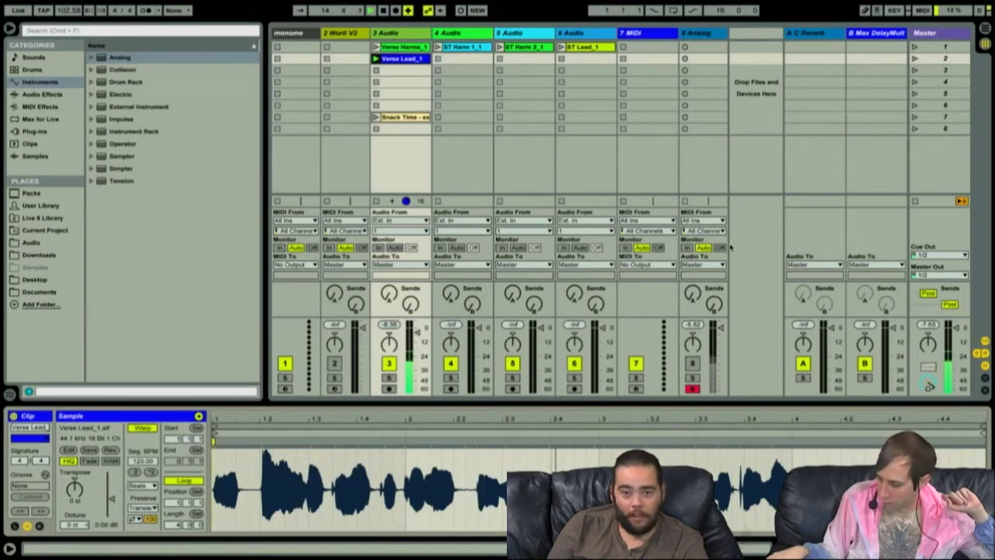
left_click(396, 34)
double_click(397, 34)
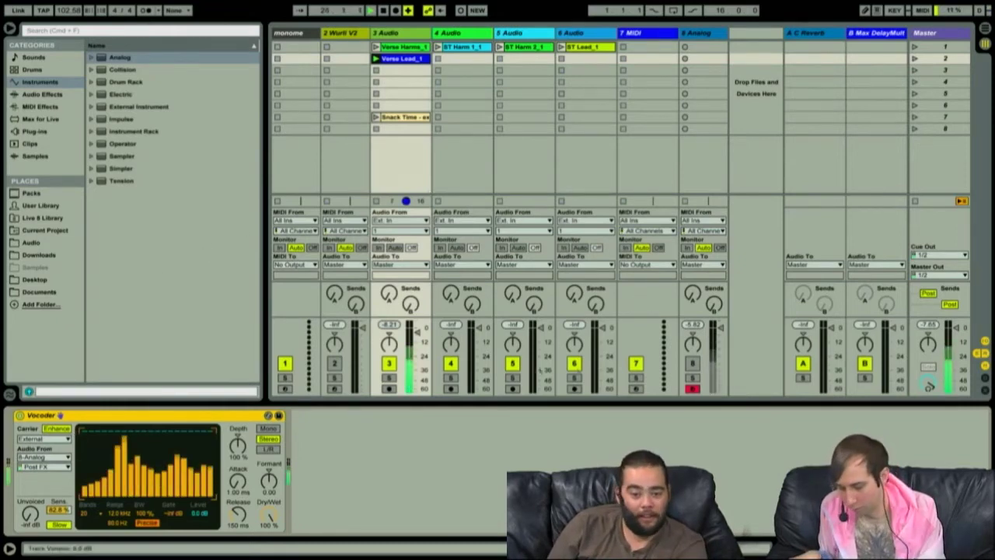
- Solo the 8 Analog track briefly to hear the raw carrier synth, and return to the vocoded 3 Audio track
left_click(693, 377)
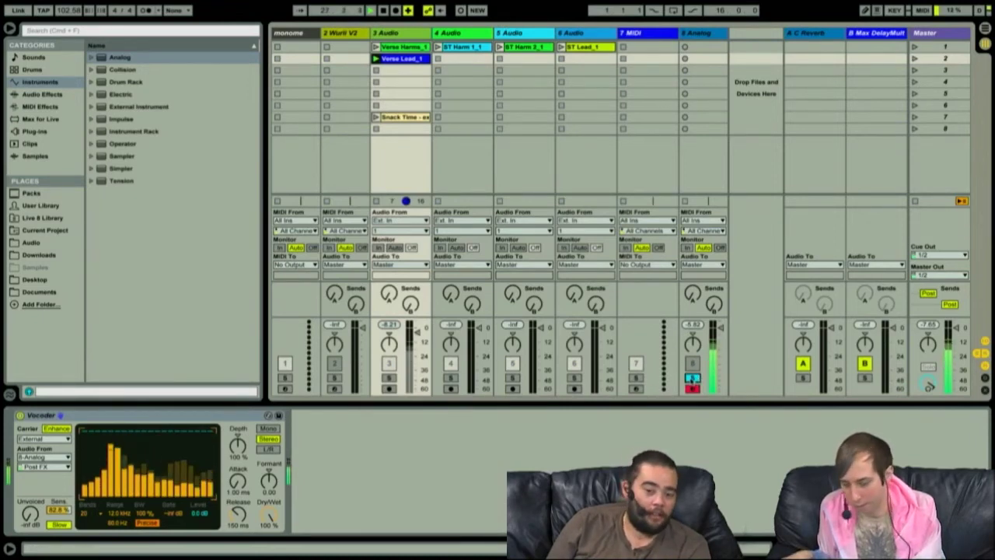
left_click(694, 33)
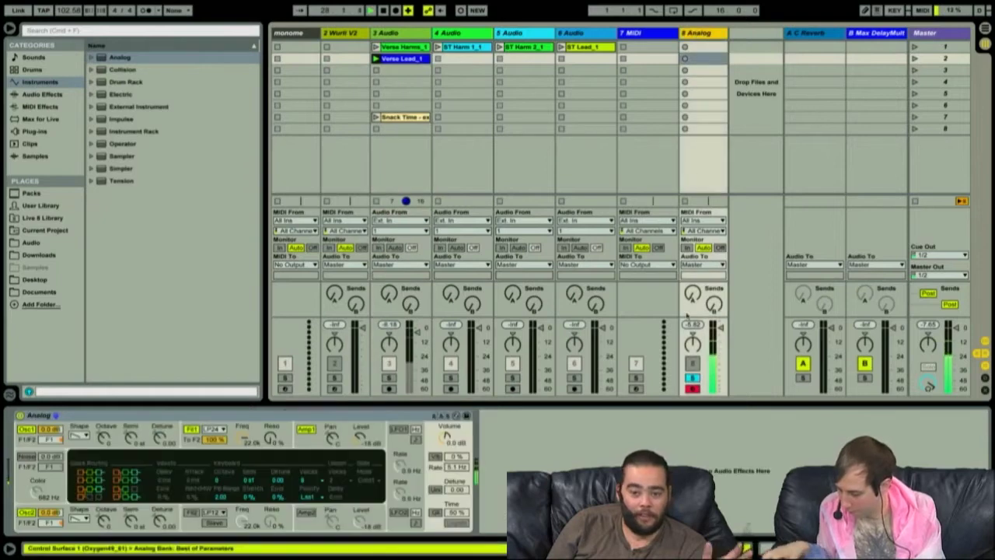
left_click(690, 376)
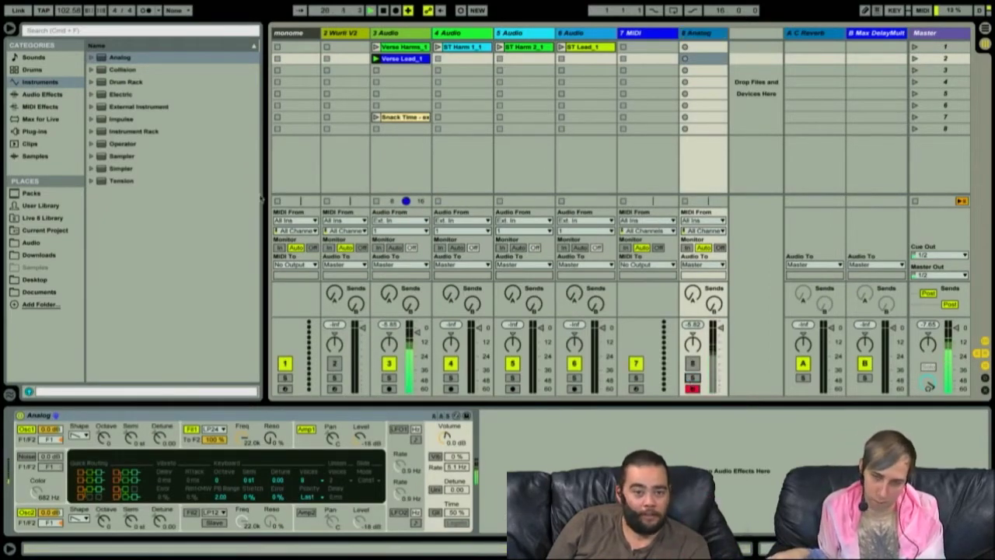
left_click(386, 158)
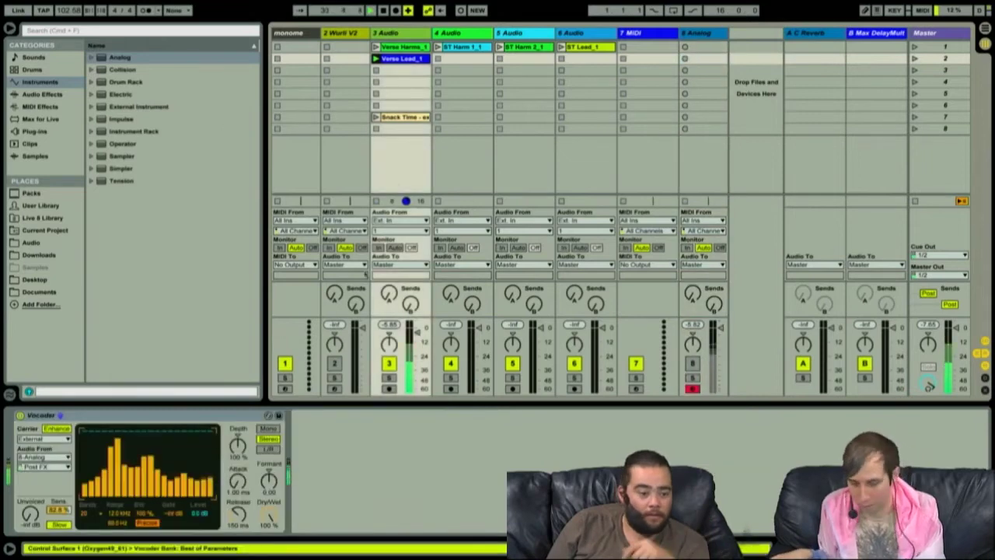
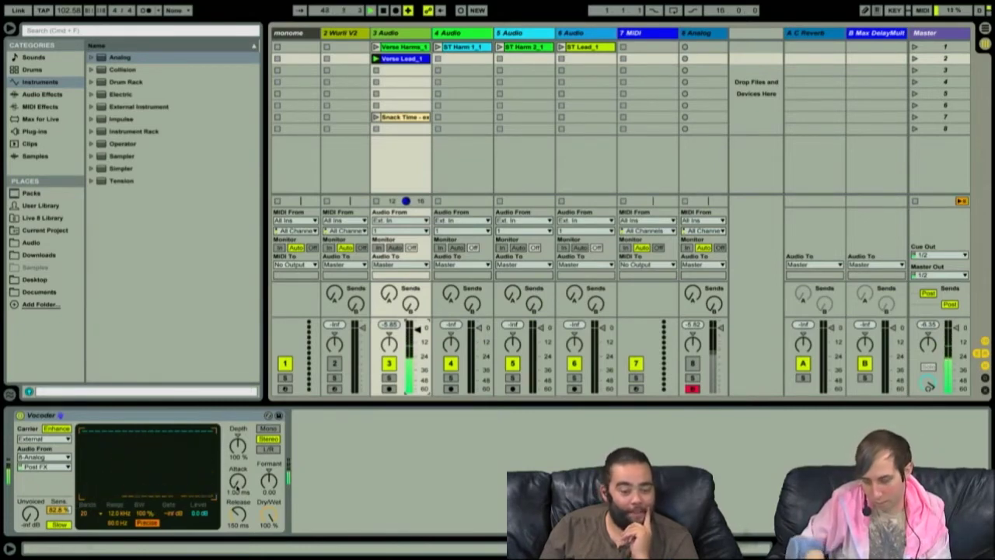
- Set the Vocoder's depth to 110 % and release to about 59.3 ms, with attack slightly above 2 ms and the formant raised
left_click_drag(235, 451, 234, 427)
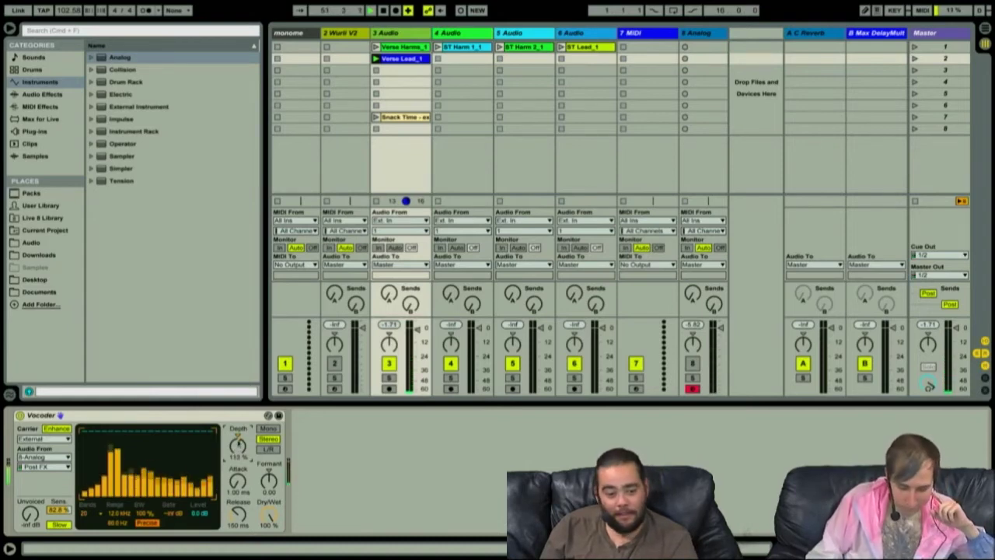
left_click_drag(238, 445, 237, 457)
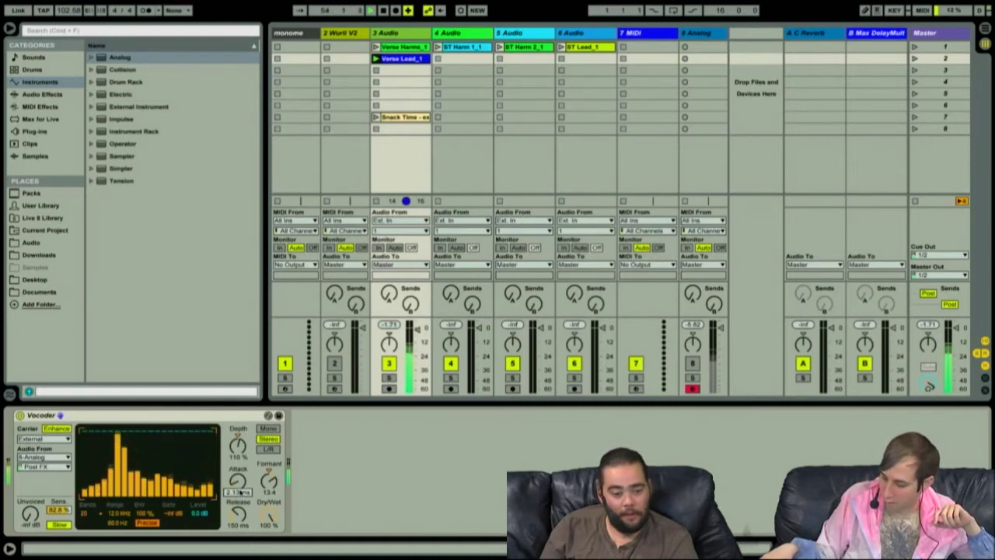
left_click_drag(238, 514, 238, 538)
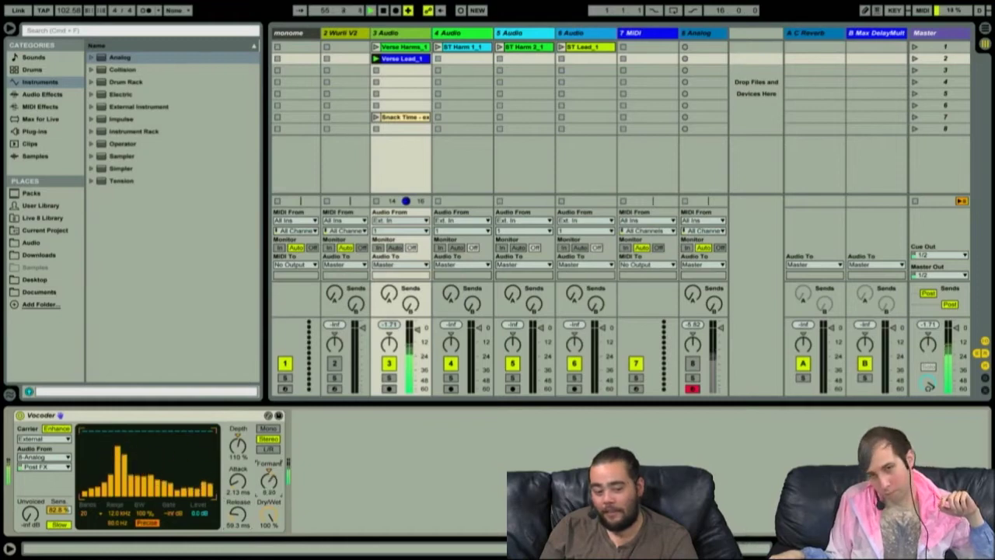
left_click(244, 484)
left_click_drag(238, 484, 238, 480)
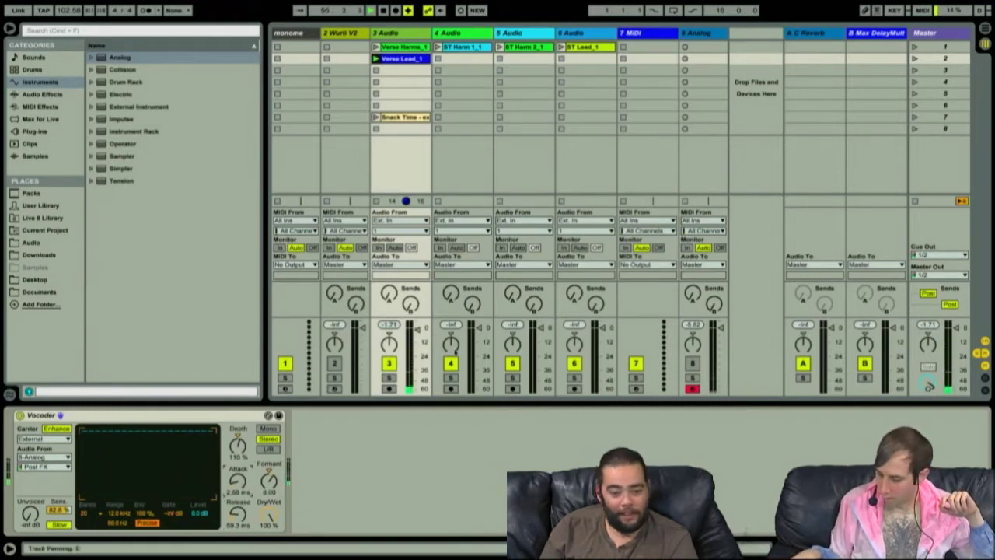
- Move the ST Lead_1 clip from 6 Audio into the third slot of 3 Audio, directly below Verse Lead_1
left_click(402, 59)
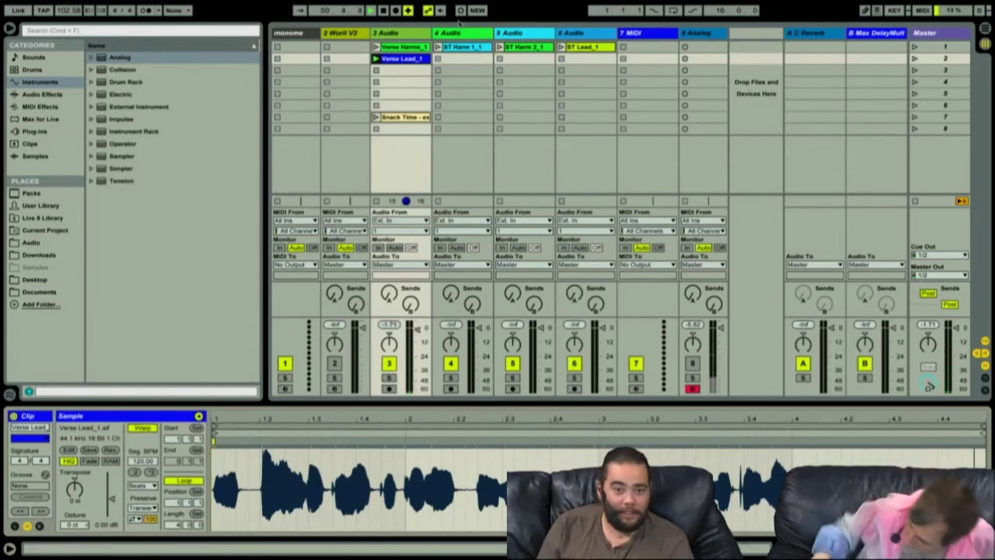
left_click(467, 34)
left_click(586, 34)
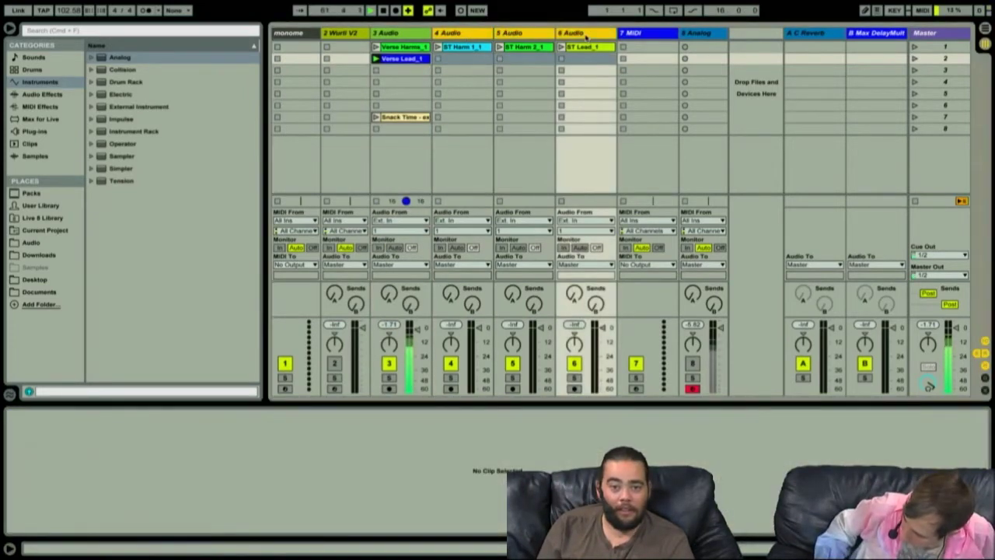
left_click(482, 81)
left_click(466, 48)
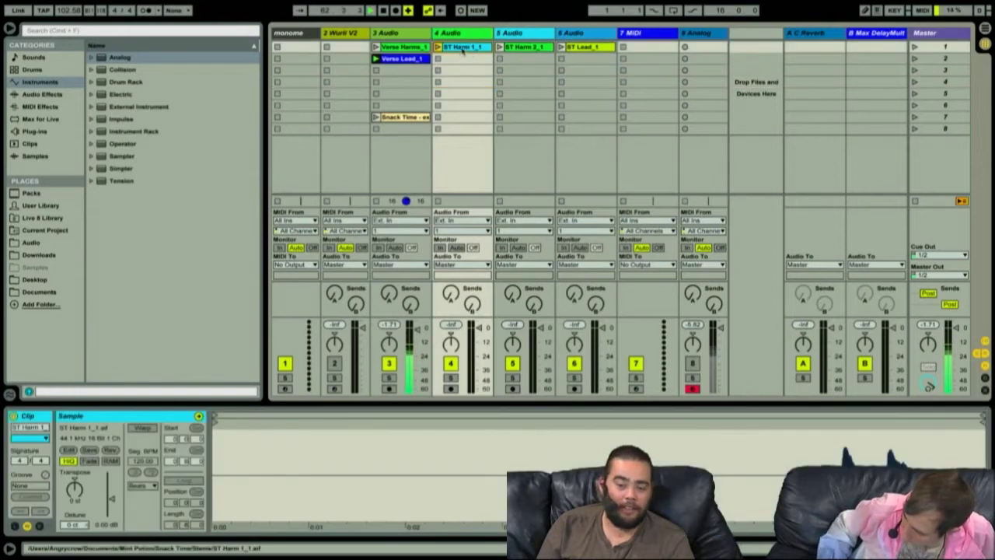
mouse_move(464, 49)
left_mouse_down()
mouse_move(413, 74)
mouse_move(468, 52)
left_mouse_up()
left_click_drag(579, 48, 412, 72)
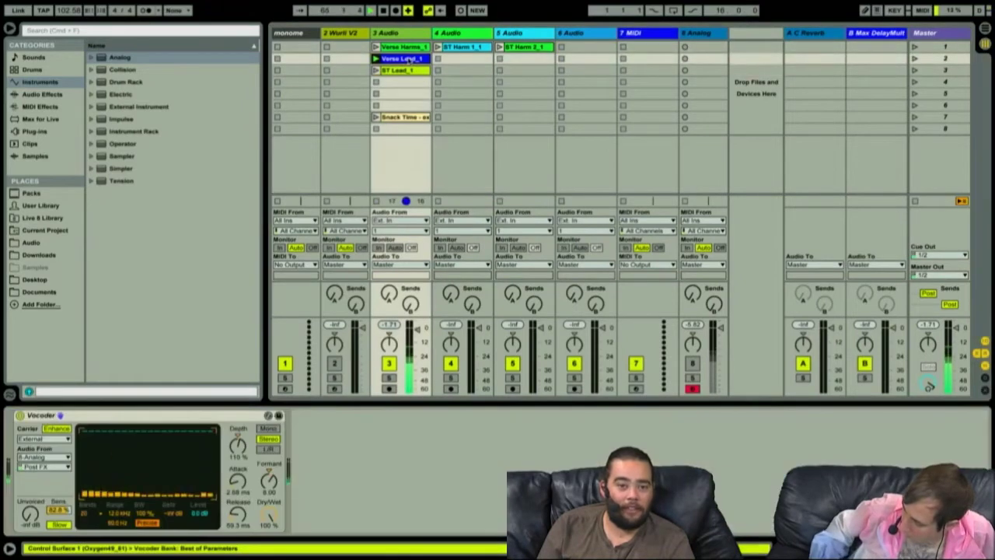
- Show Verse Lead_1's launch settings and set its second follow action to Next, with a time of 4 bars and chances 0 and 1
left_click(410, 59)
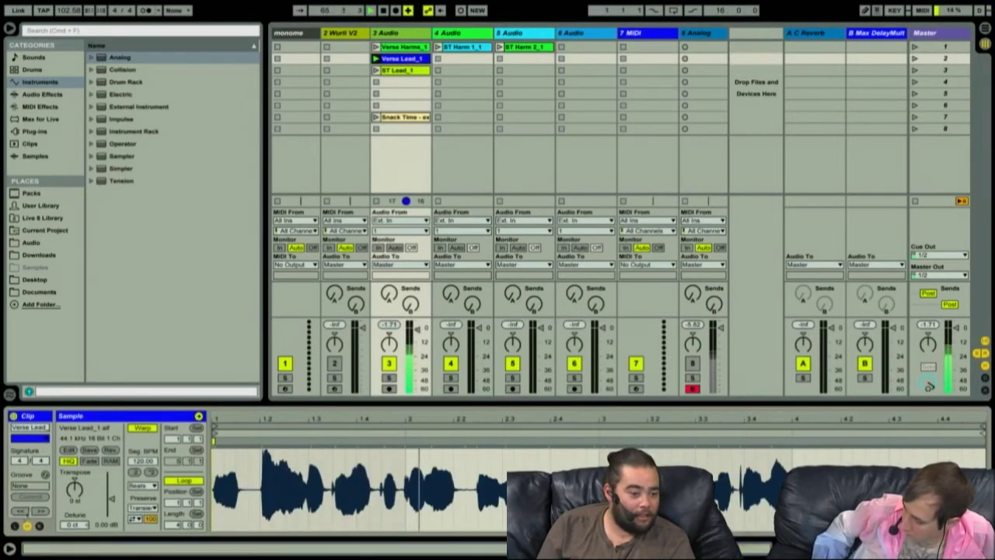
left_click(14, 525)
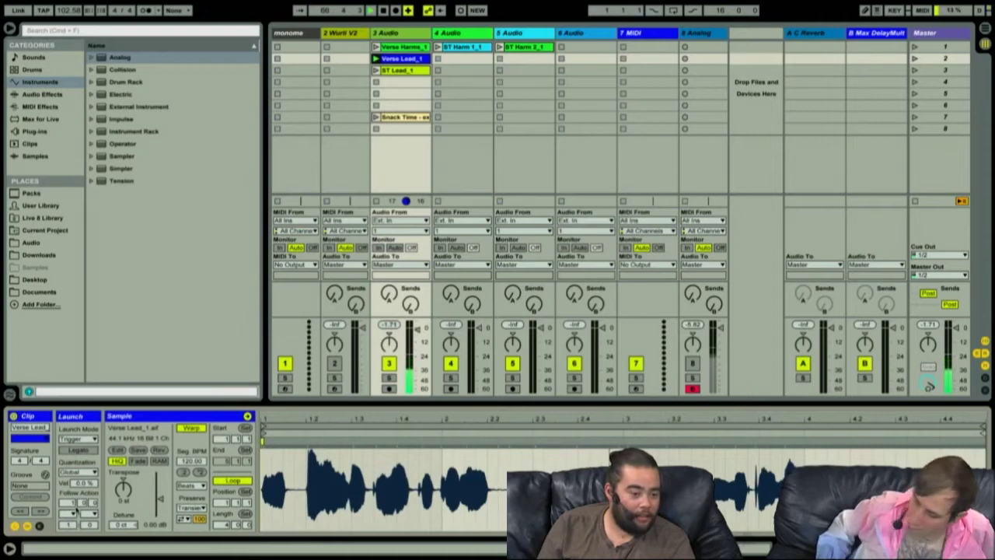
left_click(89, 514)
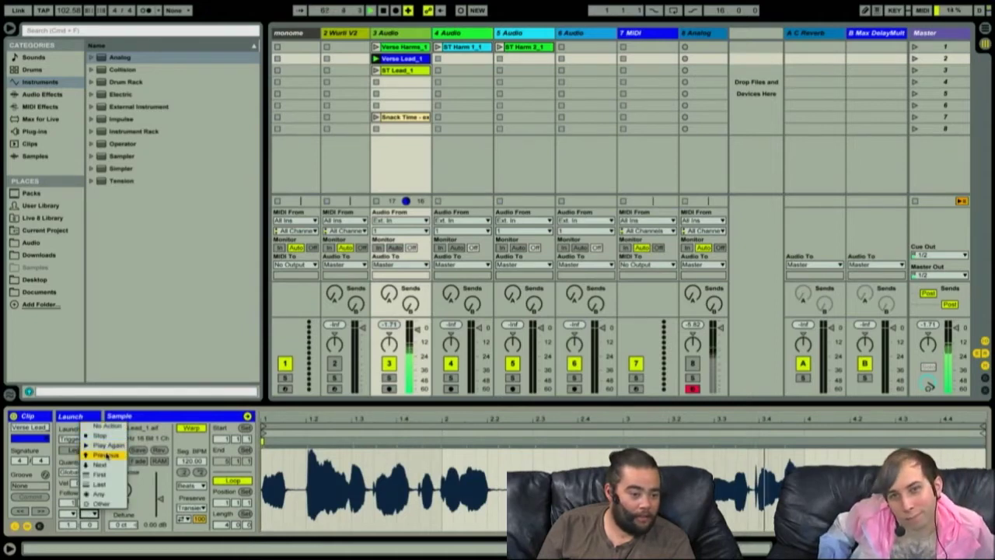
left_click(105, 464)
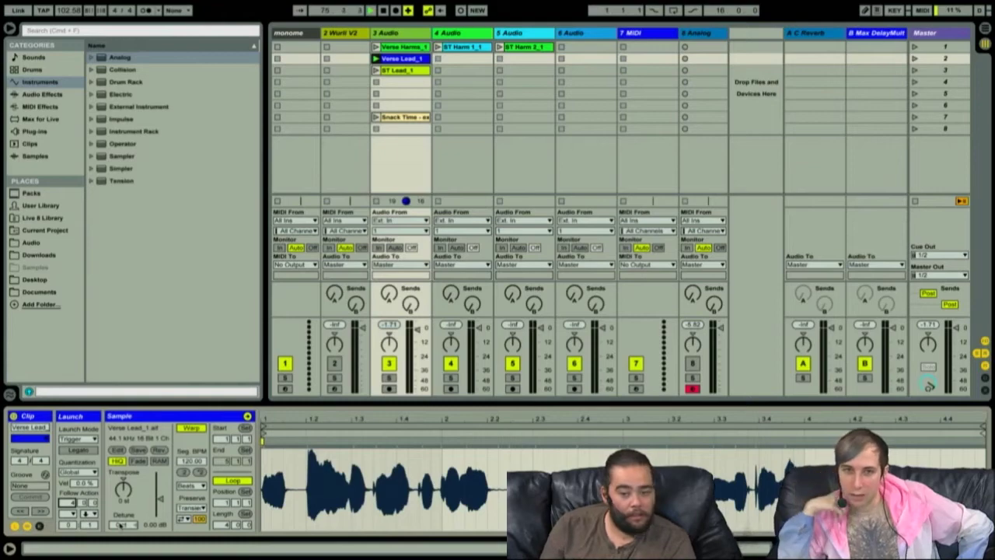
key("Tab")
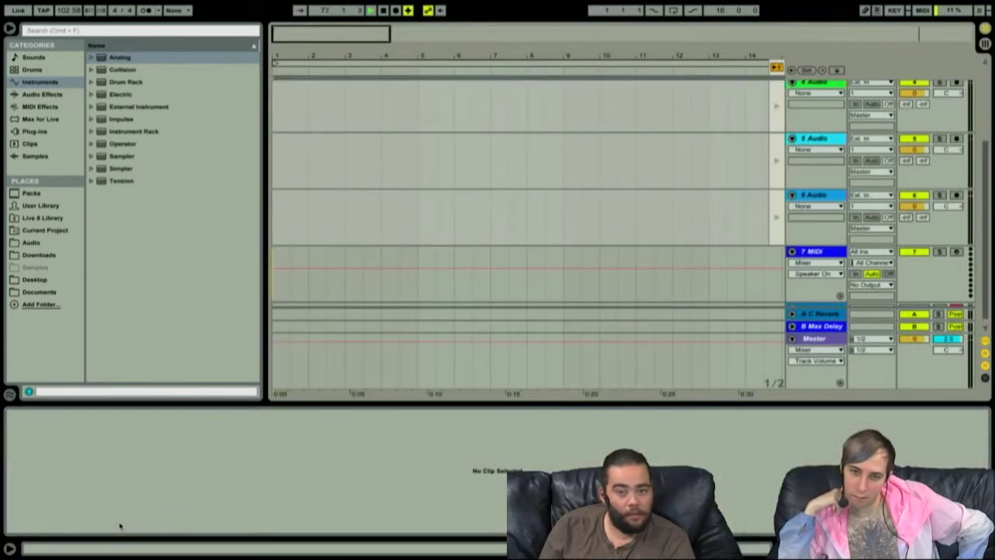
key("Tab")
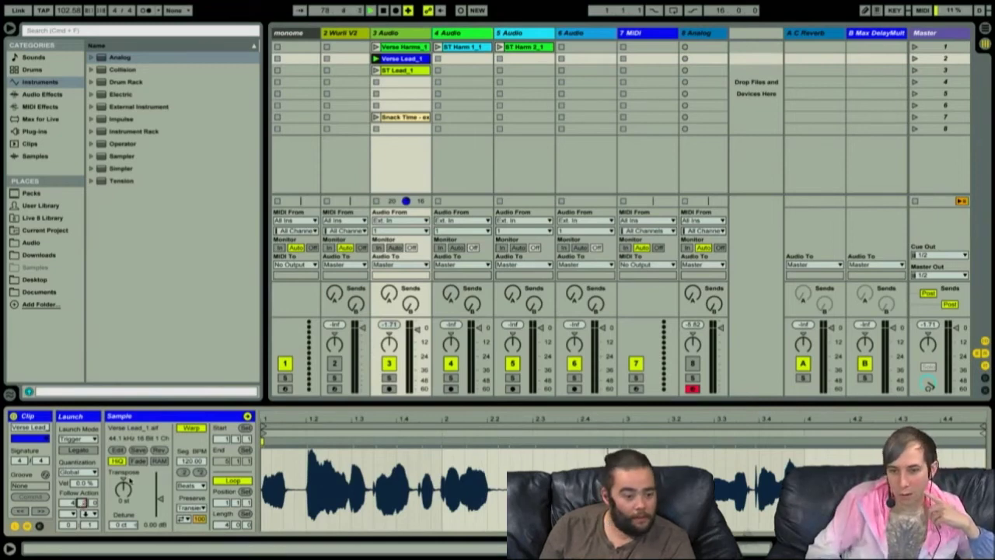
- Set the first follow action of the ST Lead_1 clip to Previous
key("Down")
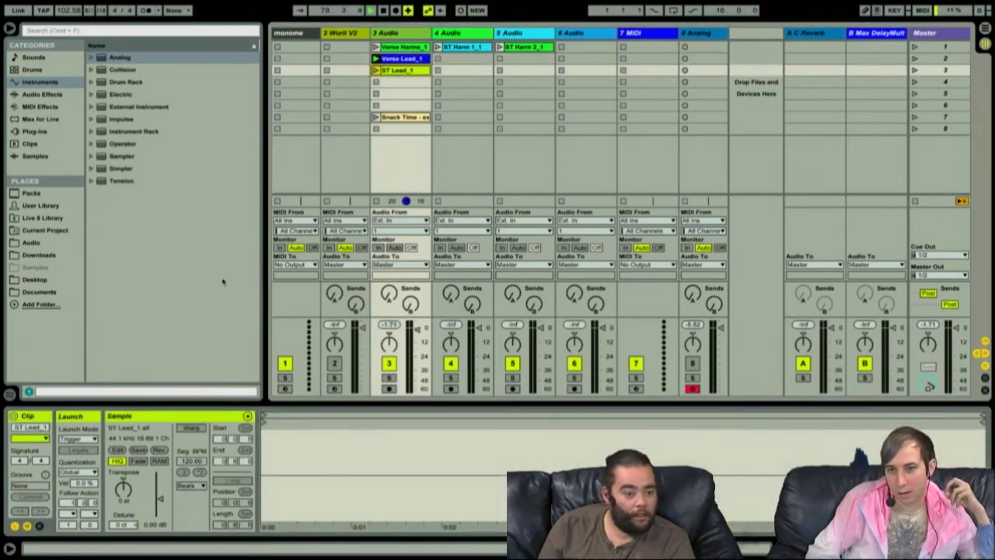
left_click(70, 514)
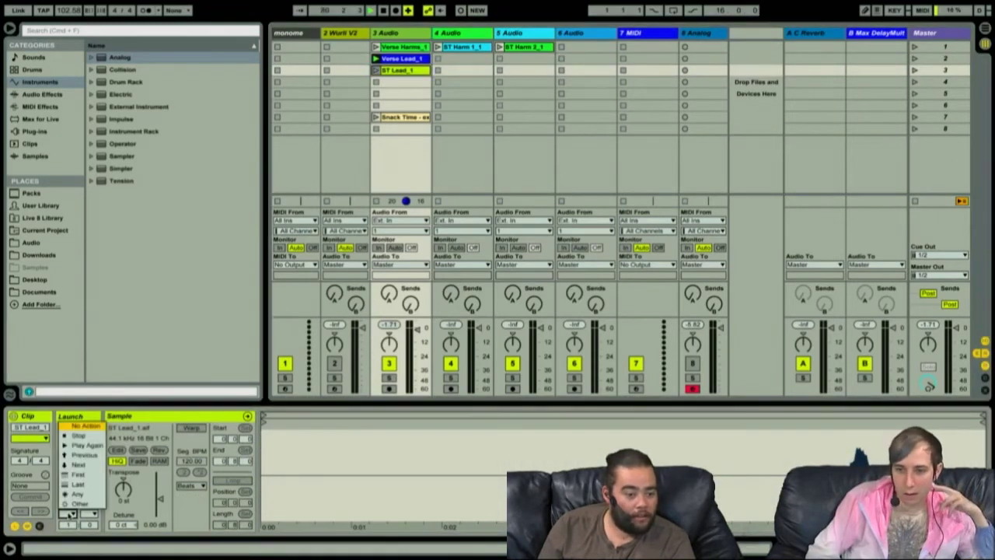
left_click(90, 456)
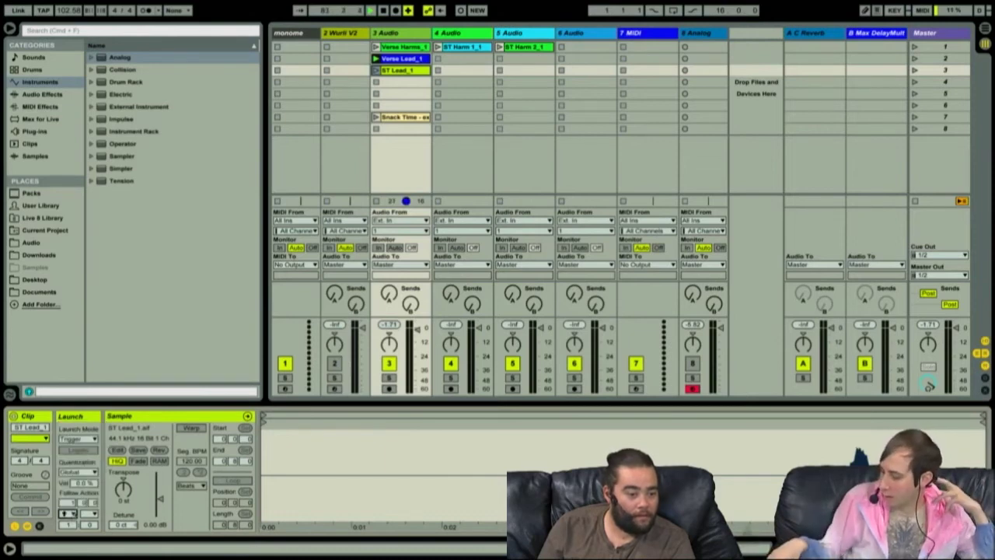
- Play Verse Lead_1 and ST Lead_1 to test their follow actions, adjusting Verse Lead_1's follow action time and settling on 4 bars
left_click(385, 58)
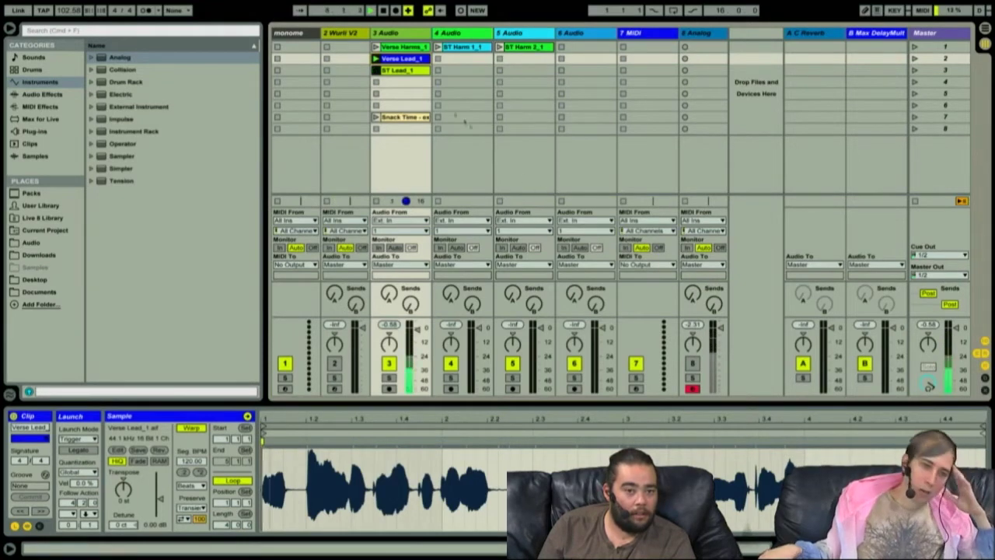
left_click(404, 73)
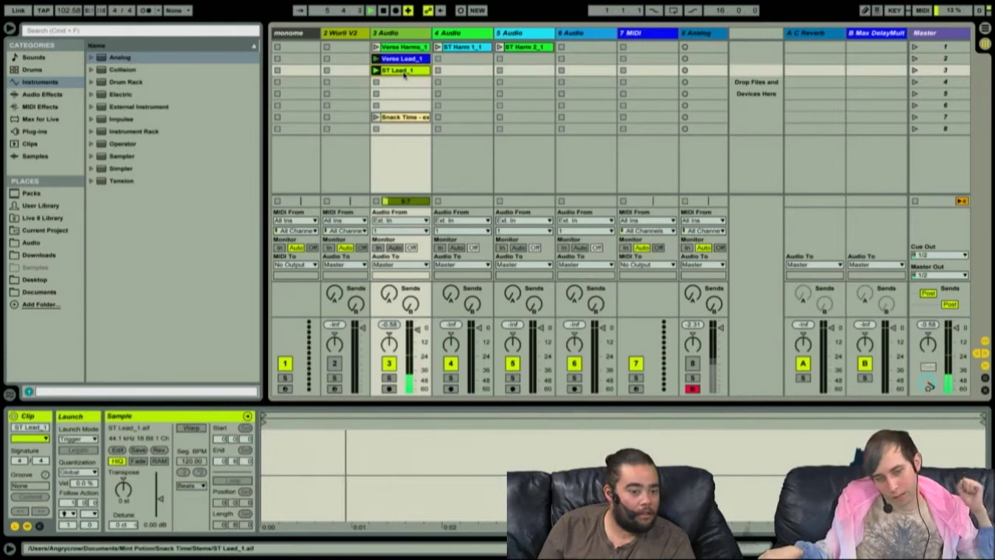
left_click(404, 60)
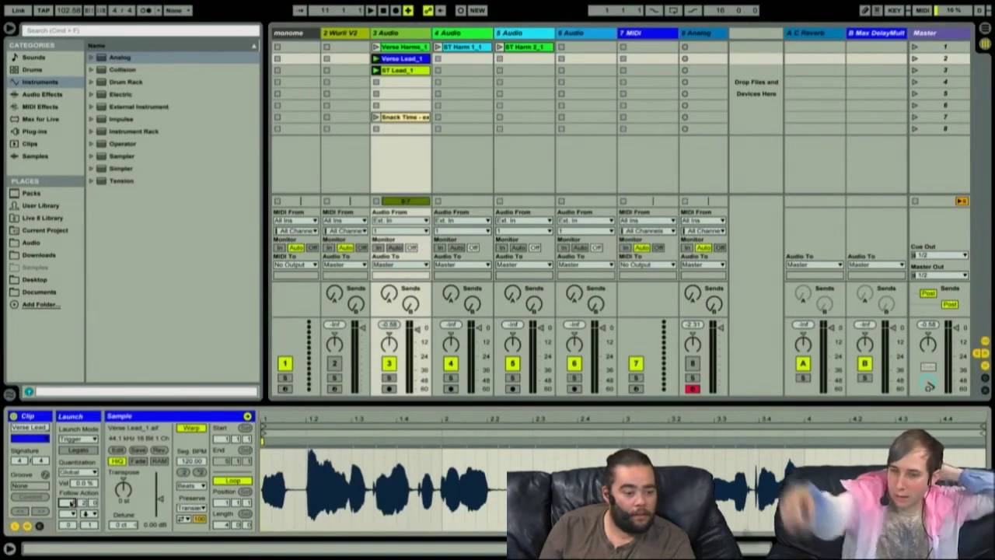
key("space")
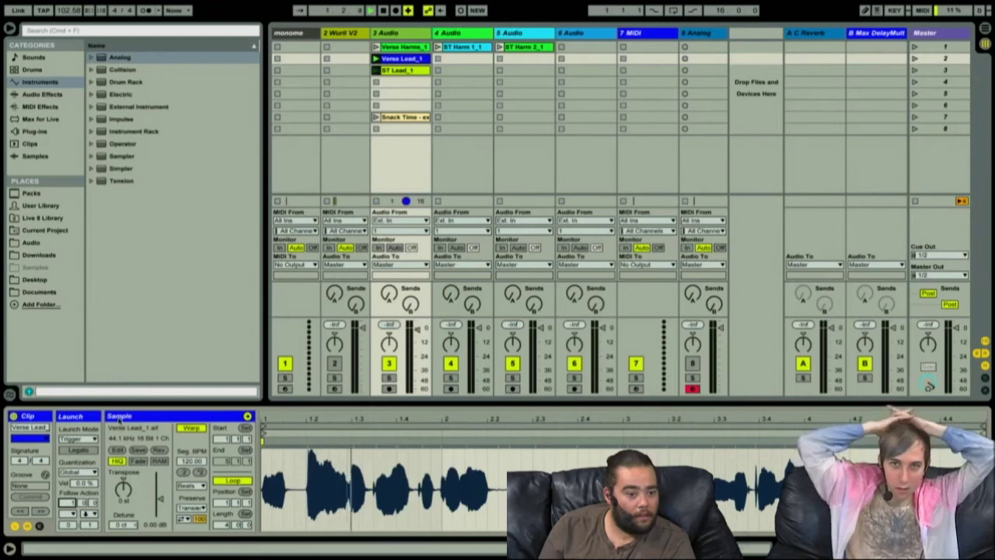
key("space")
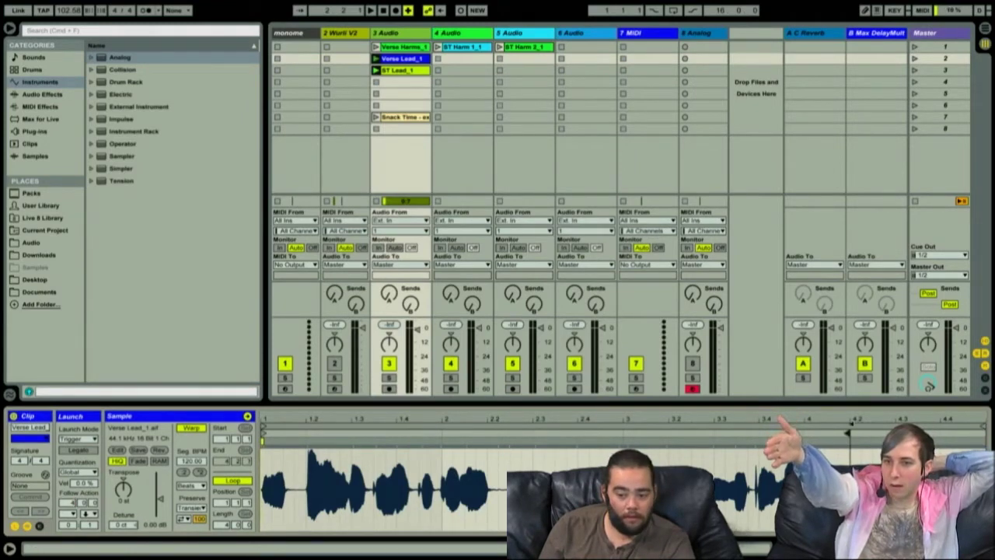
- Shorten Verse Lead_1's loop length and follow action time to 3 bars 1 beat, and launch the clip
left_click_drag(986, 427, 961, 426)
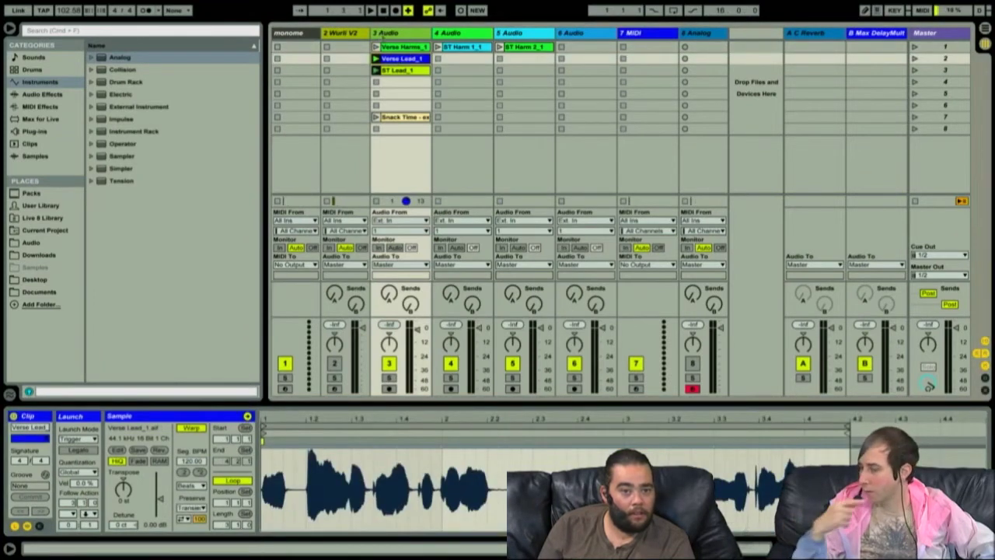
left_click(376, 59)
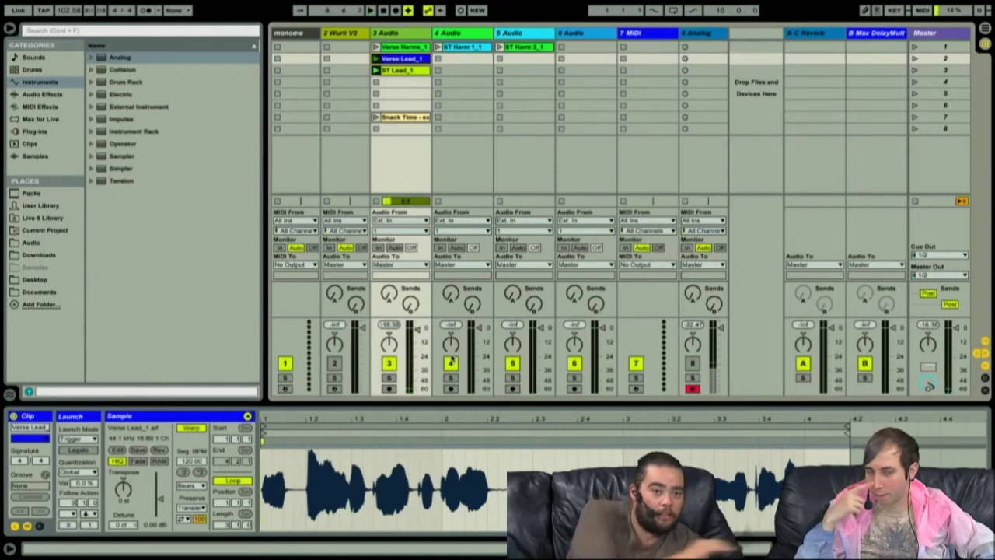
- Set ST Lead_1's second follow action to Previous and its follow action time to 2 beats, then test it in playback
left_click(404, 71)
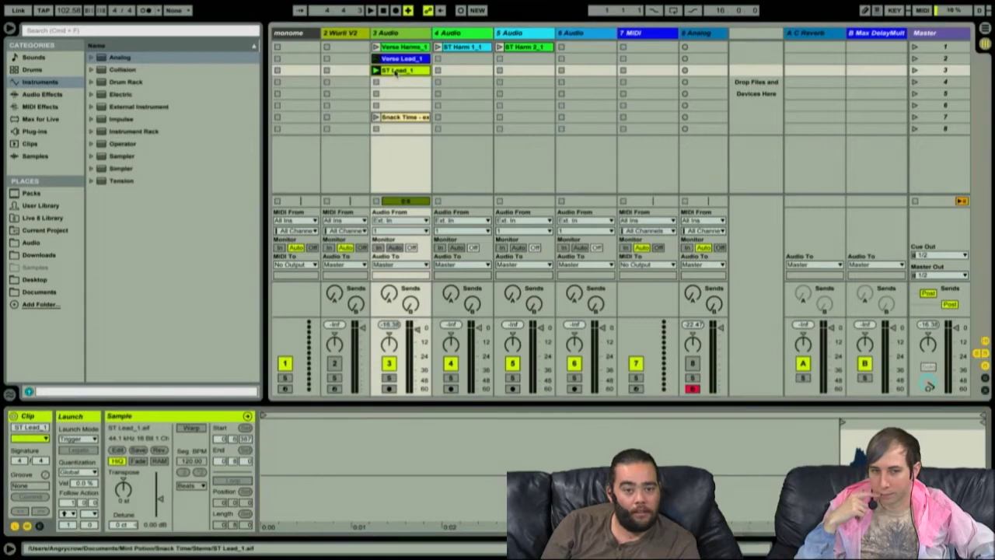
left_click(70, 513)
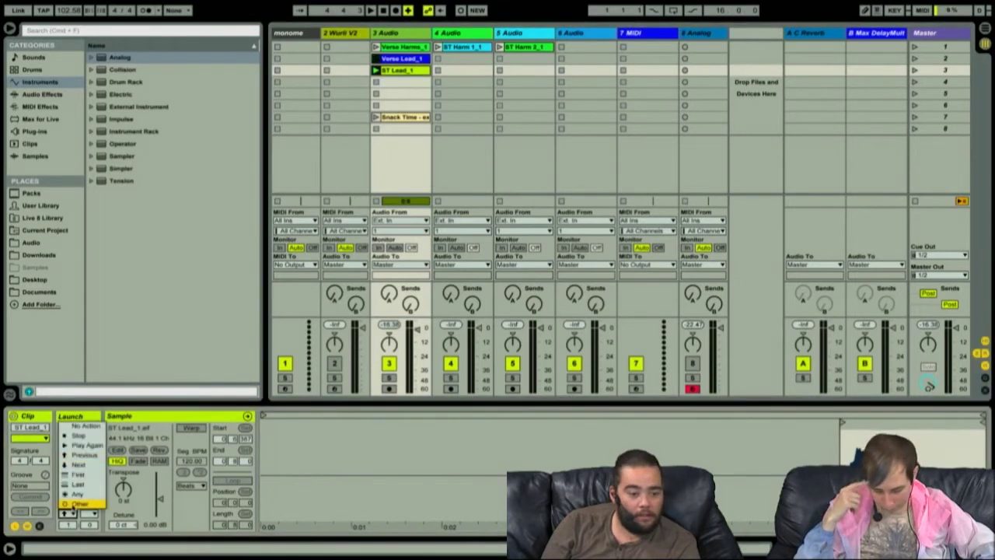
left_click(78, 503)
left_click(90, 513)
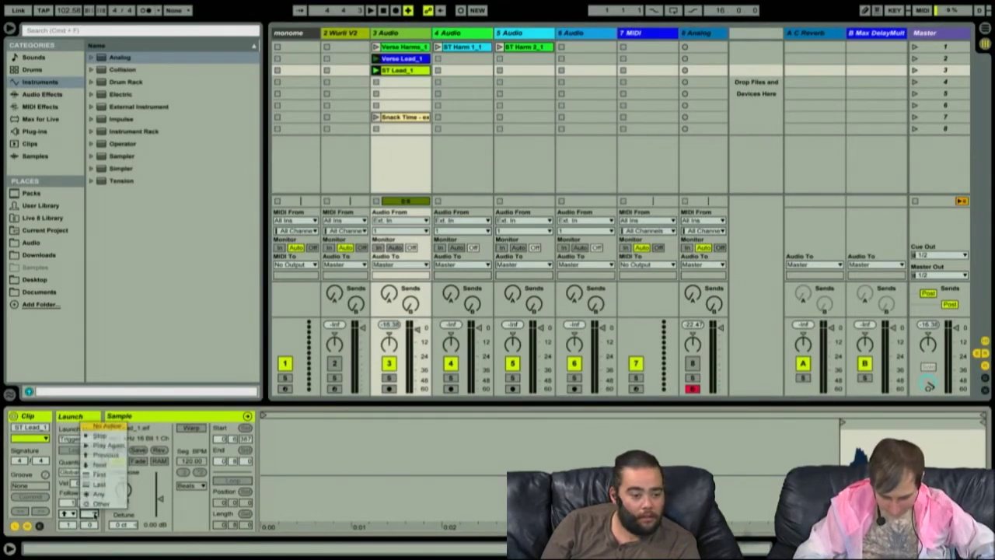
left_click(102, 461)
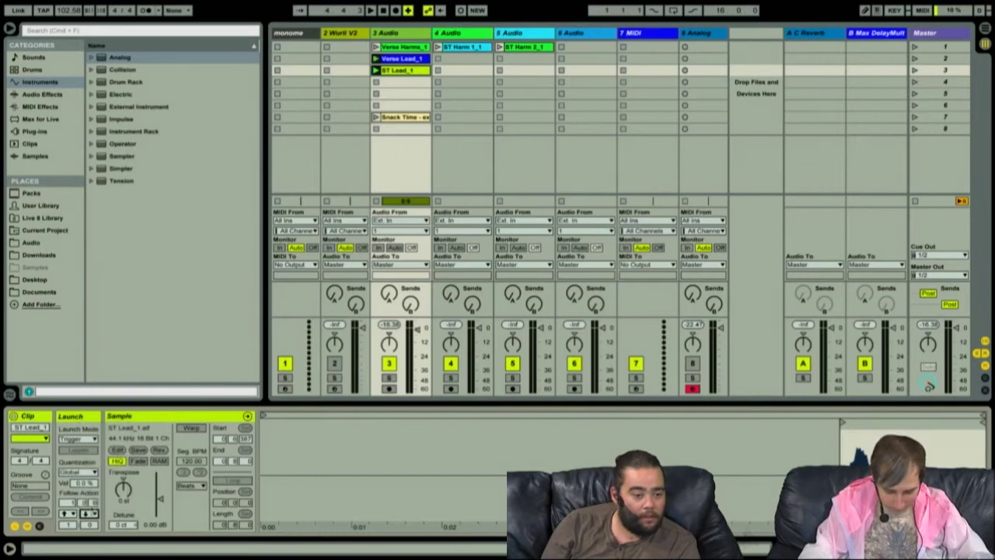
left_click(92, 513)
left_click(103, 462)
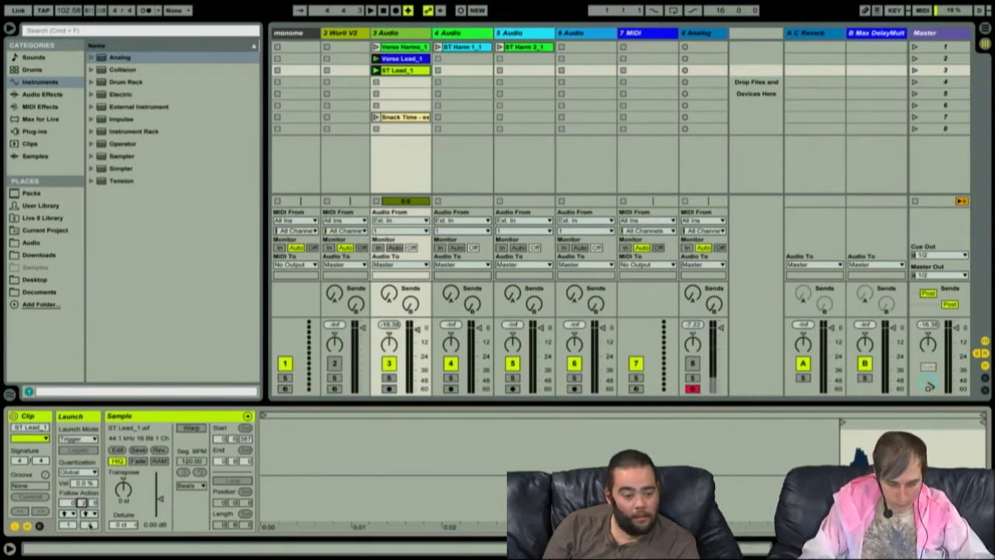
key("space")
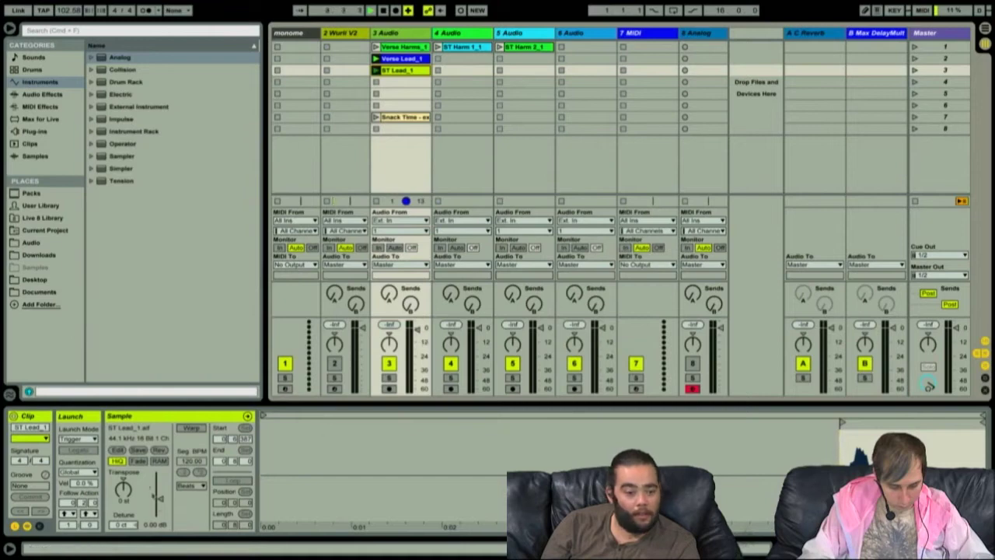
- Enable Warp on ST Lead_1 and raise the song tempo to 194 BPM during playback, then stop the transport
left_click(191, 428)
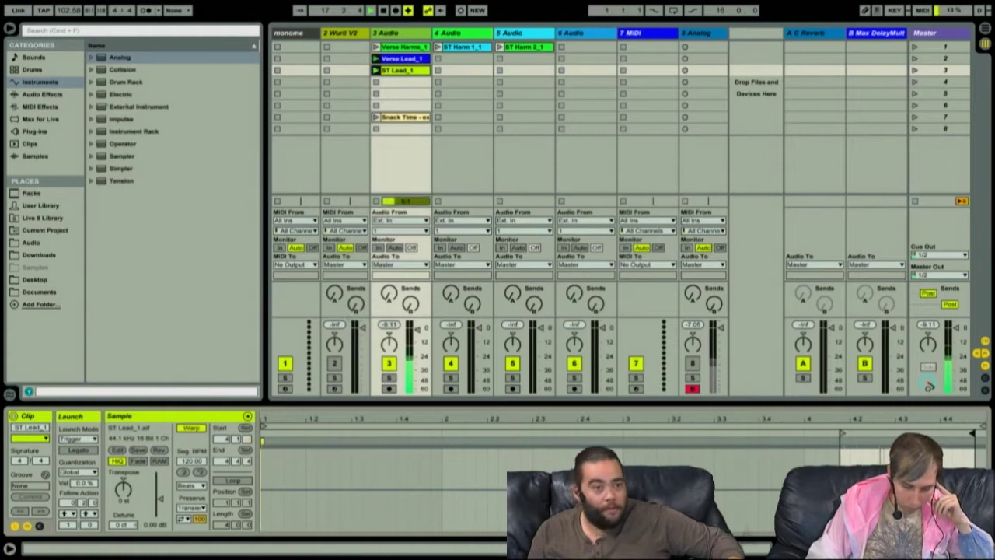
left_click_drag(68, 12, 68, 0)
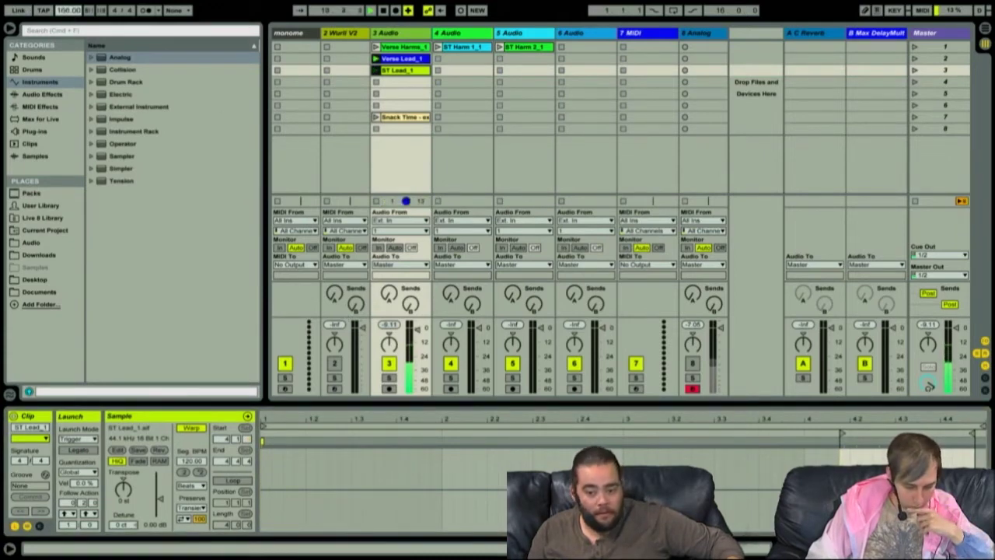
left_click_drag(68, 10, 68, 1)
key("space")
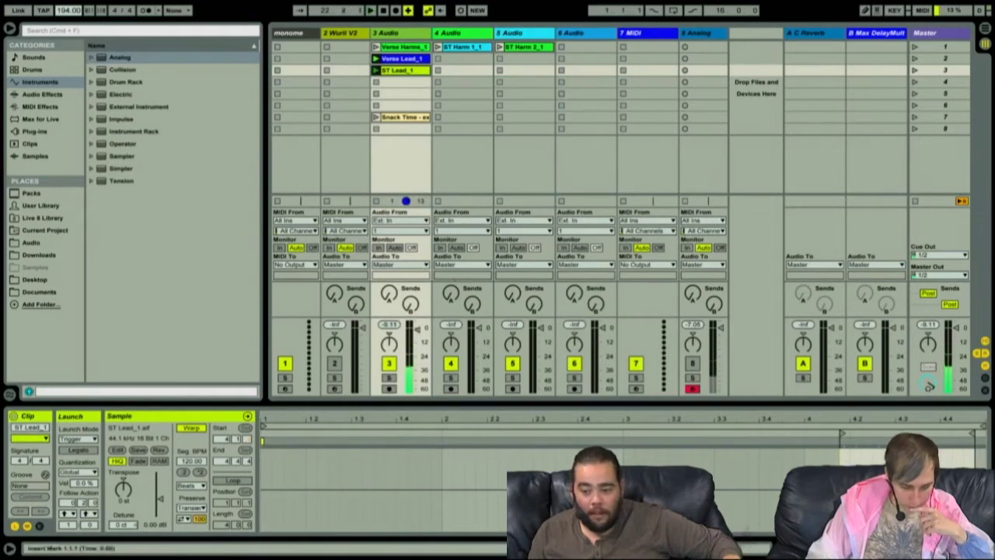
- Adjust ST Lead_1's start marker while replaying the lead clips, settling on a start at 4.2.1 and an end at 5.1.1
left_click(843, 433)
left_click_drag(842, 433, 818, 432)
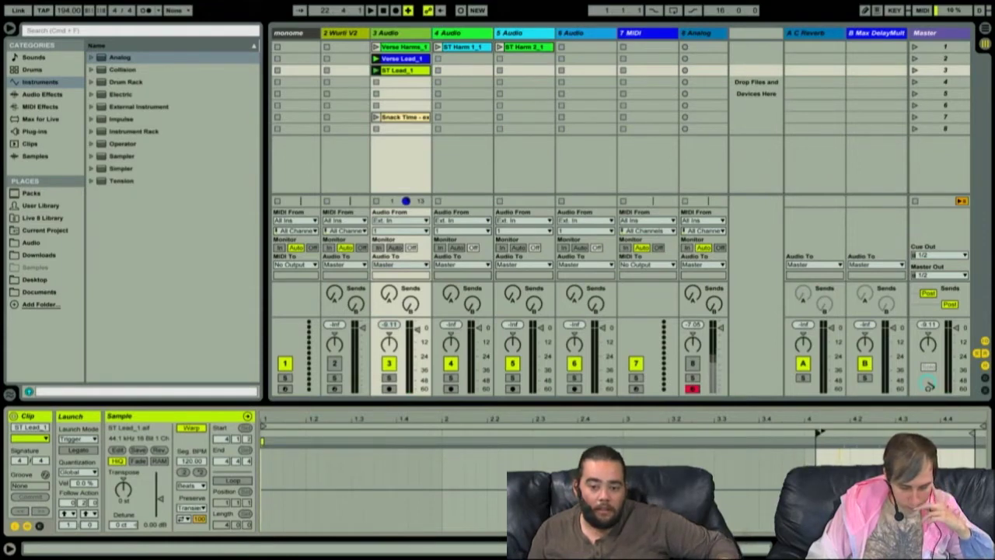
key("space")
key("space")
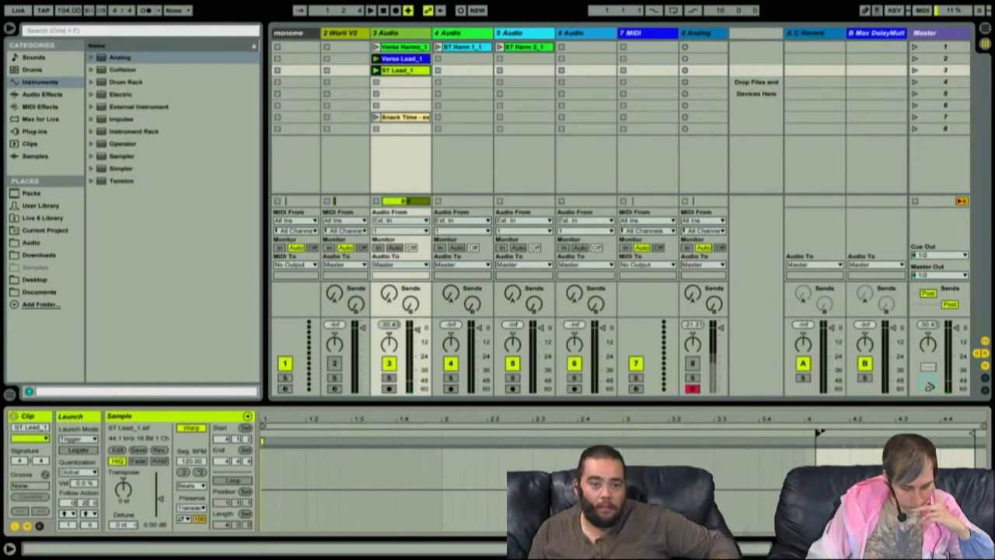
key("space")
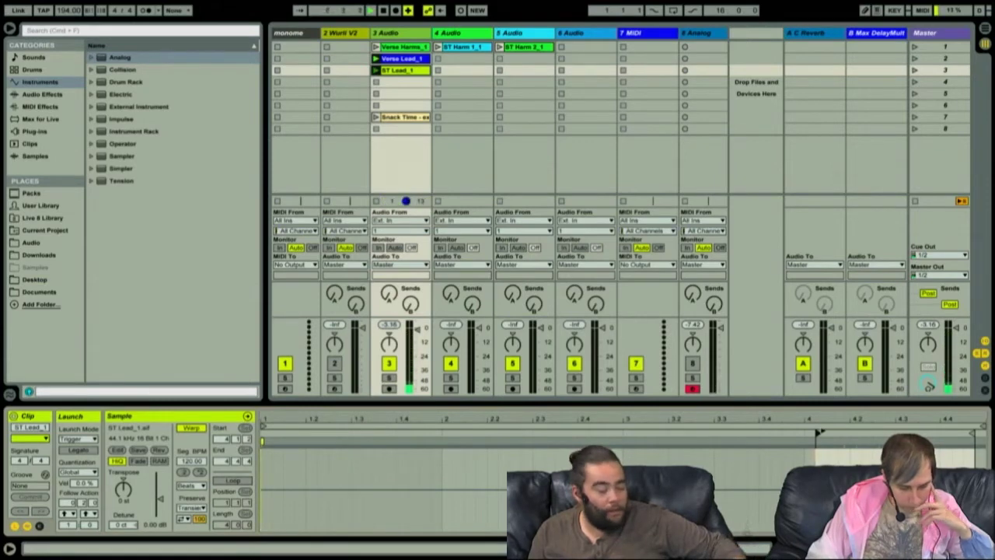
left_click(401, 47)
left_click(401, 70)
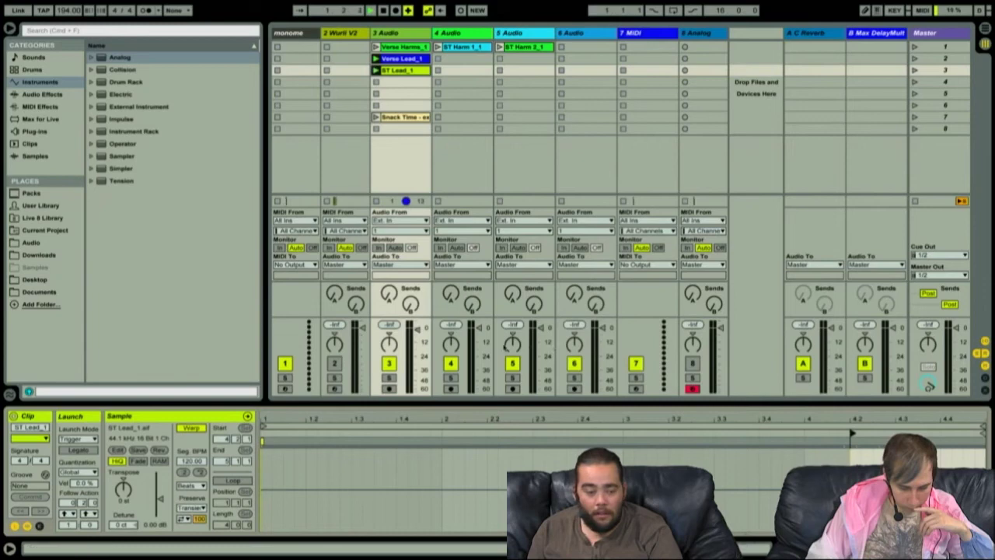
- Audition the Verse Lead_1 clip through the Vocoder on 3 Audio and stop playback
left_click(402, 60)
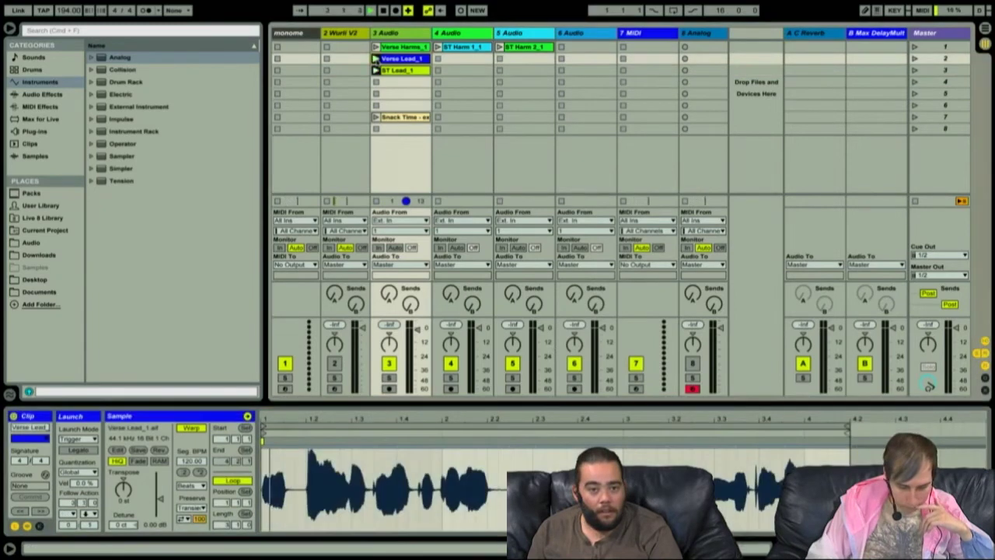
left_click(419, 184)
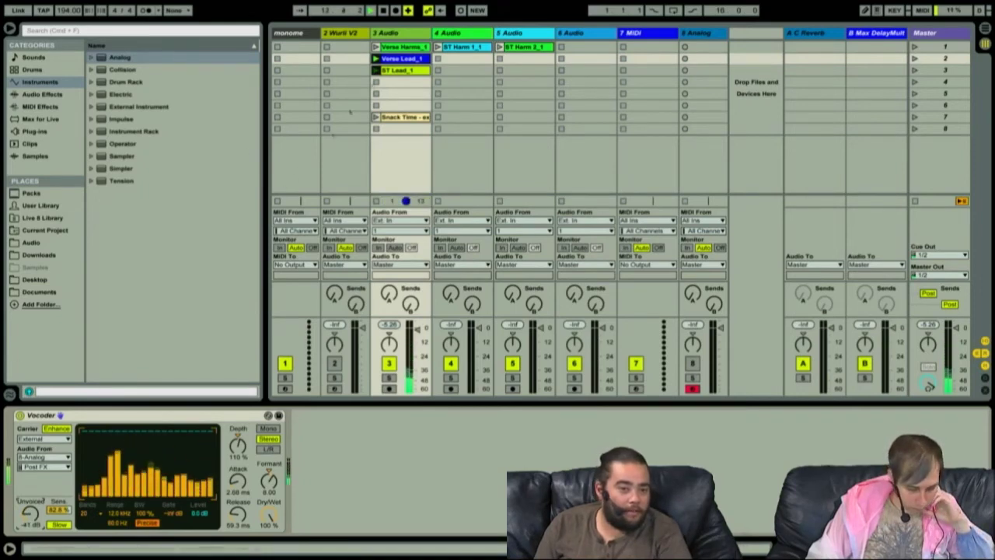
key("space")
- Move the loop start of the ST Lead_1 clip to about 1.2.4 and play the result
left_click(415, 71)
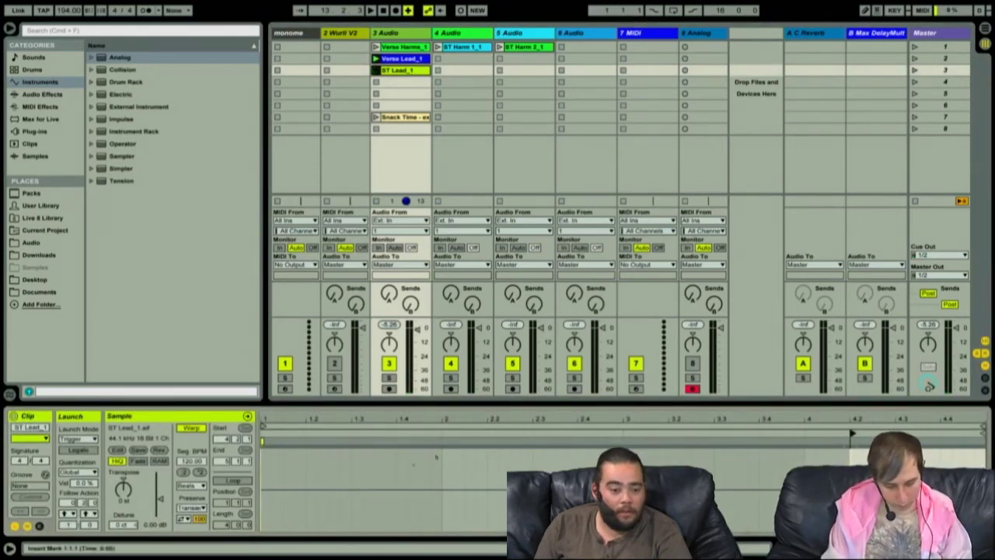
left_click(342, 426)
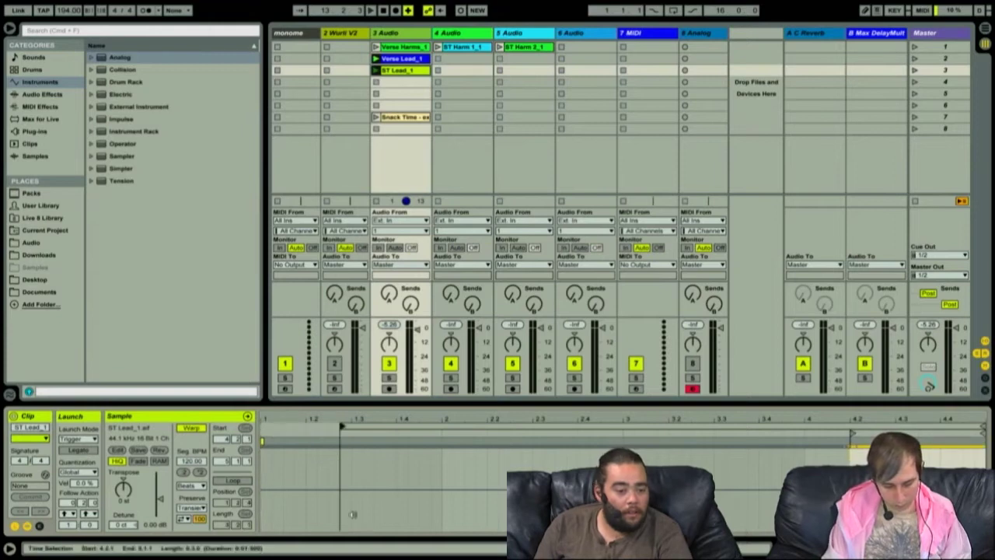
key("space")
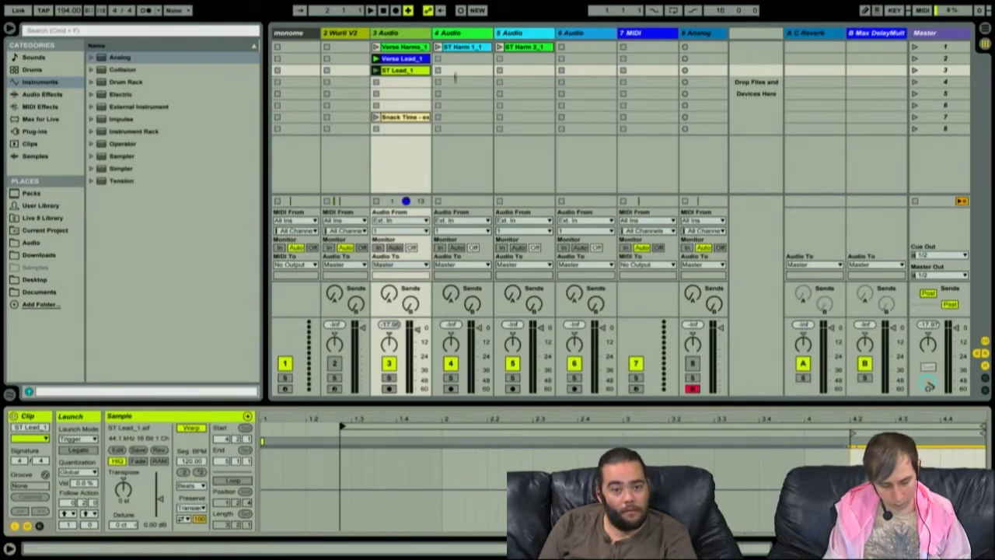
- Launch the ST Harm 1_1 and ST Harm 2_1 clips on tracks 4 and 5
left_click(466, 48)
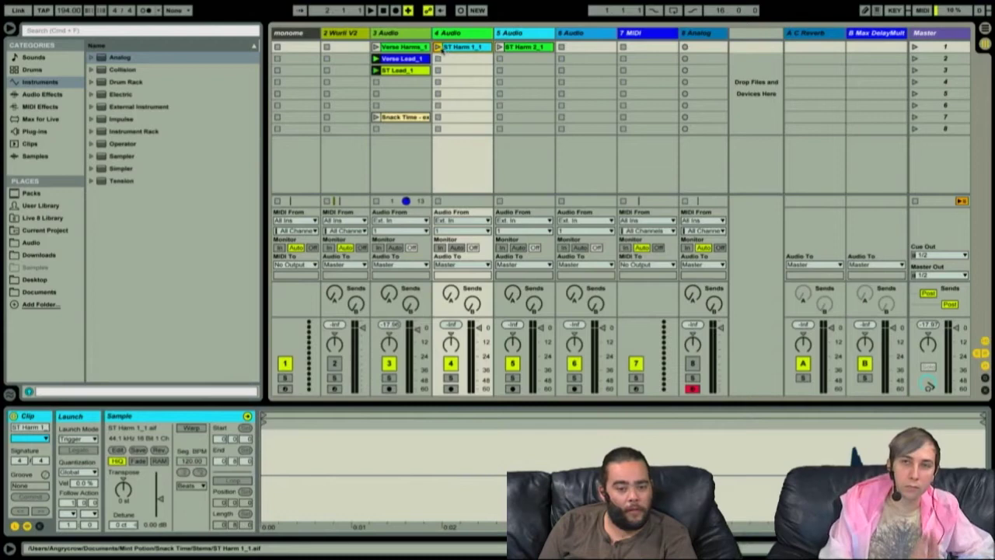
left_click(438, 47)
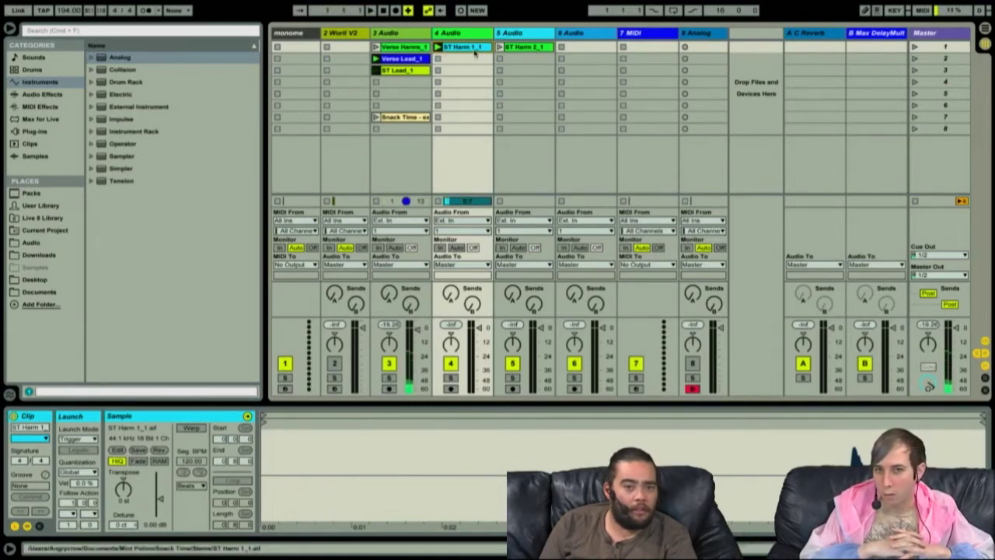
left_click(547, 46)
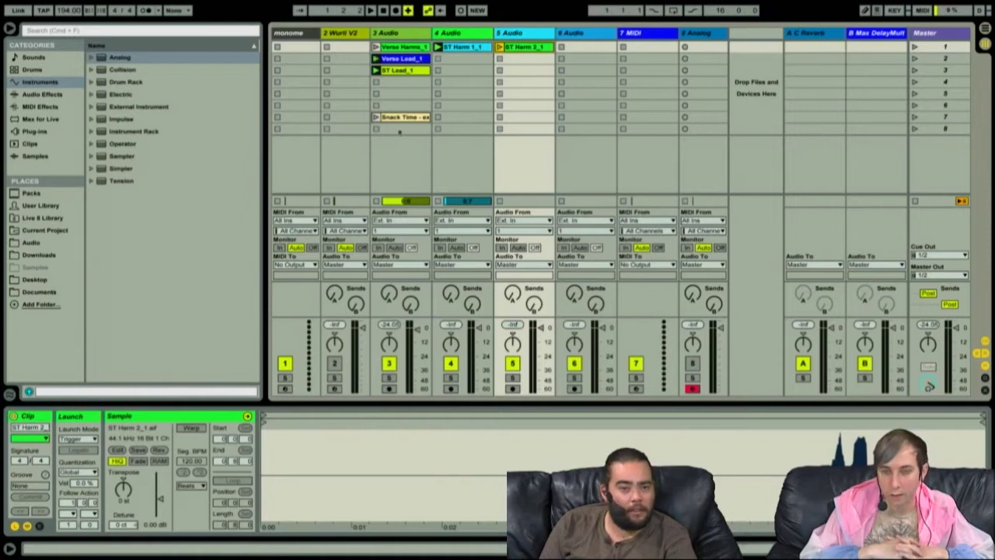
- Move the Snack Time clip from 3 Audio to the first clip slot of 6 Audio
left_click(403, 117)
left_click(375, 117)
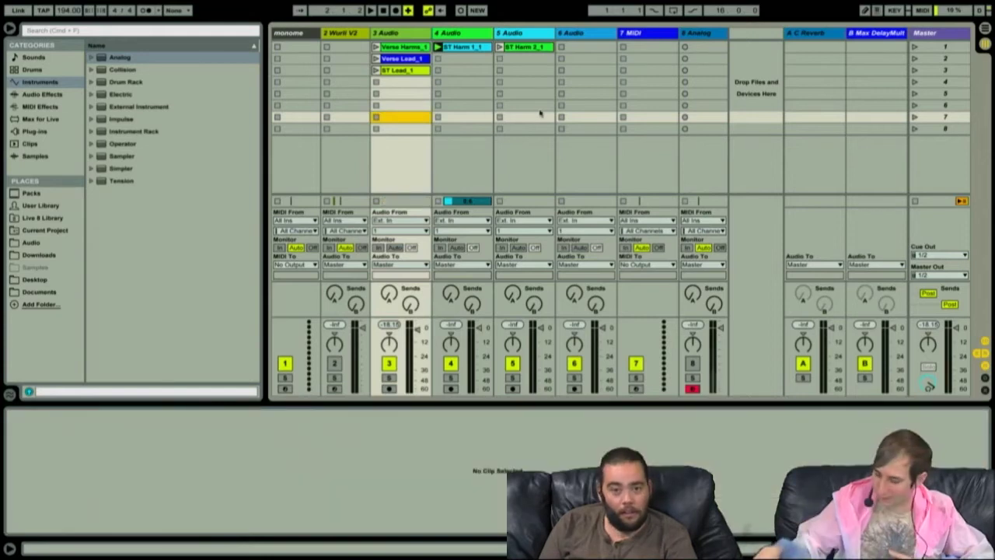
left_click(582, 48)
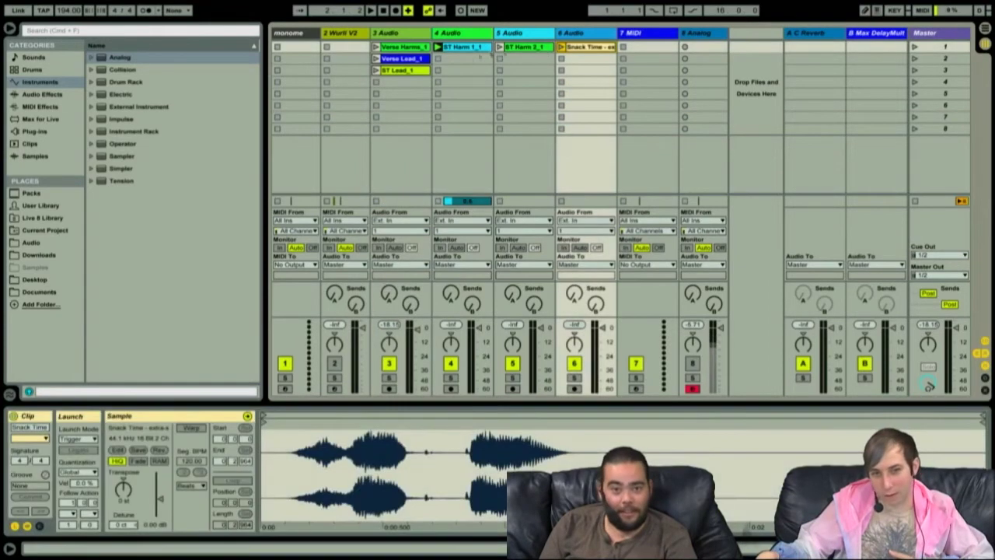
- Audition ST Lead_1 with the harmony and Snack Time clips, and display the Analog instrument on 8 Analog
left_click(377, 70)
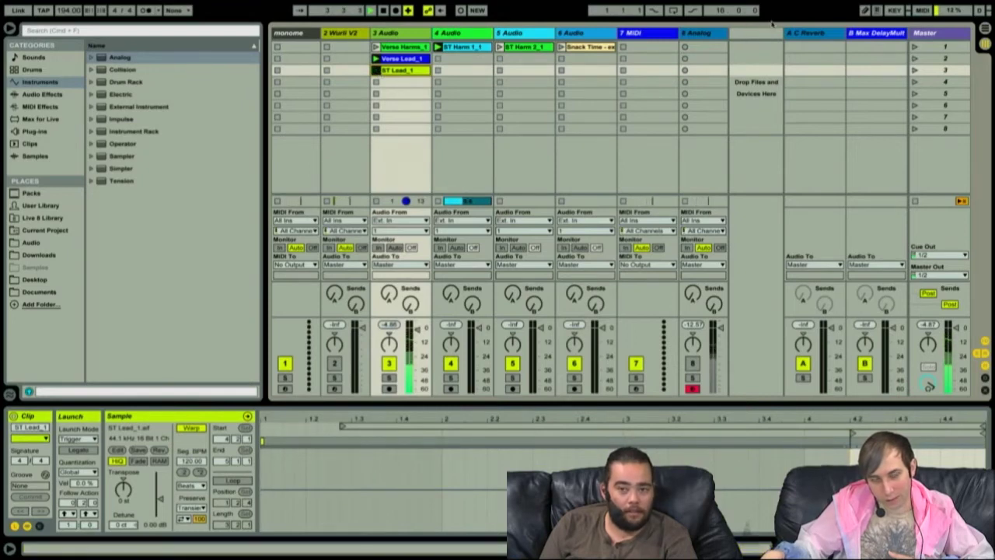
left_click(704, 70)
key("shift+Tab")
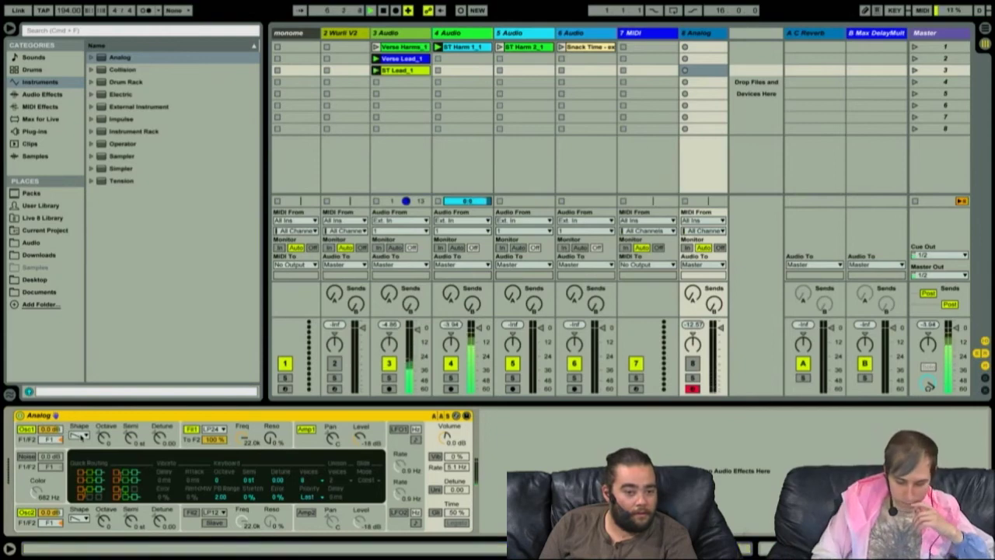
left_click(589, 46)
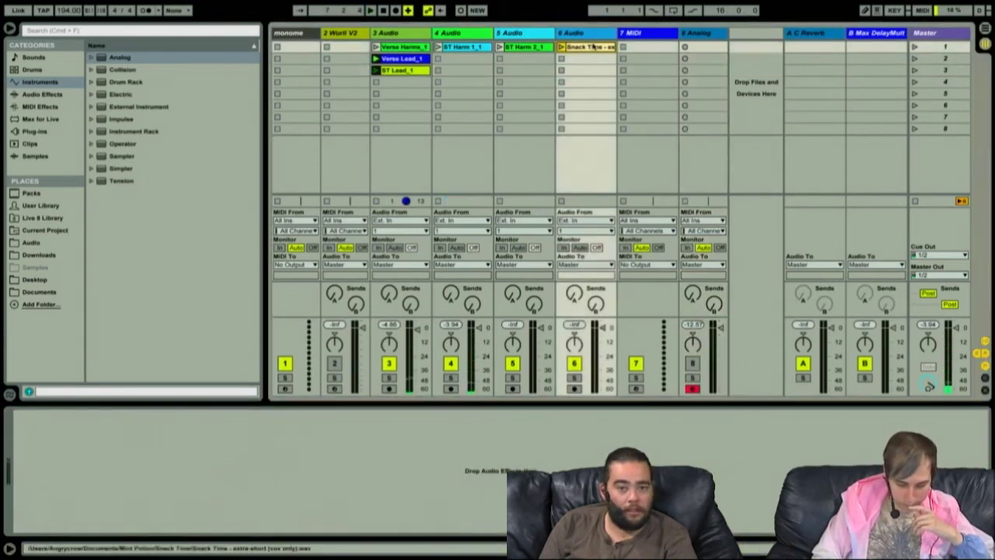
left_click(477, 48)
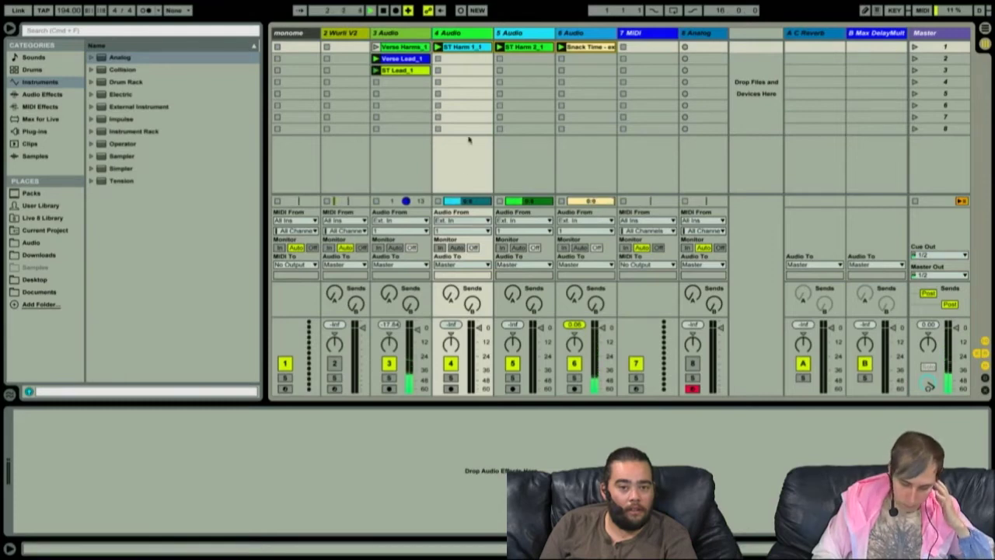
- Set the Unvoiced level of the Vocoder on 3 Audio to -inf dB
left_click(397, 71)
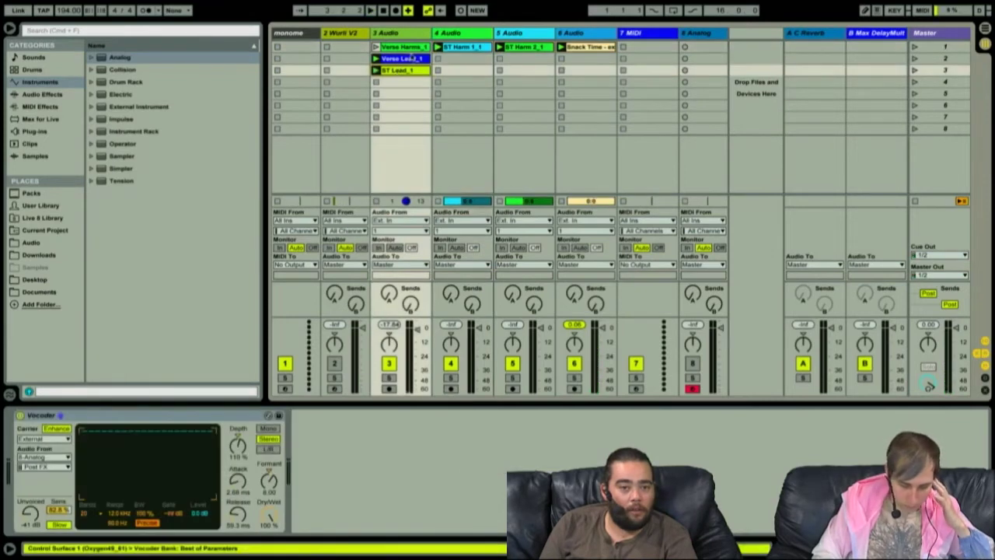
left_click(411, 58)
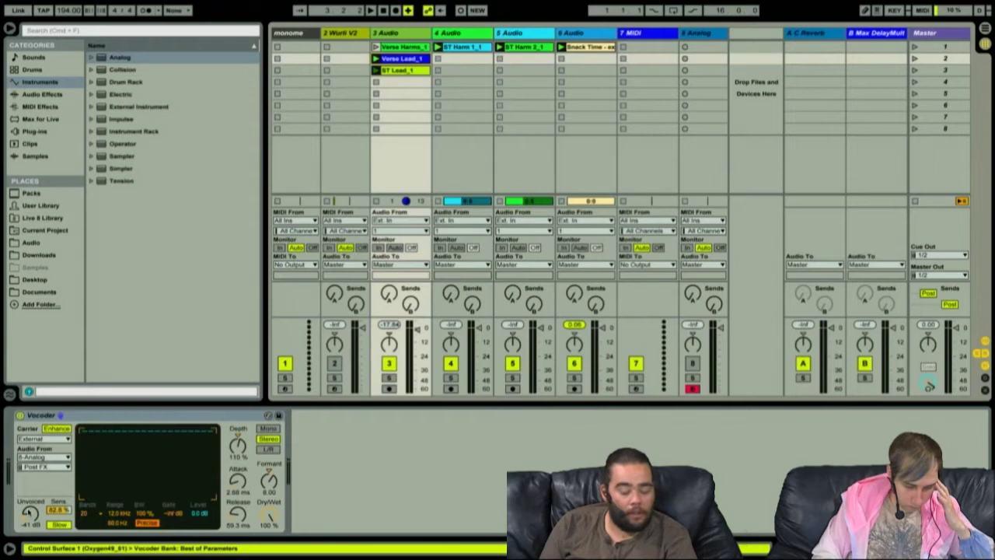
left_click(29, 512)
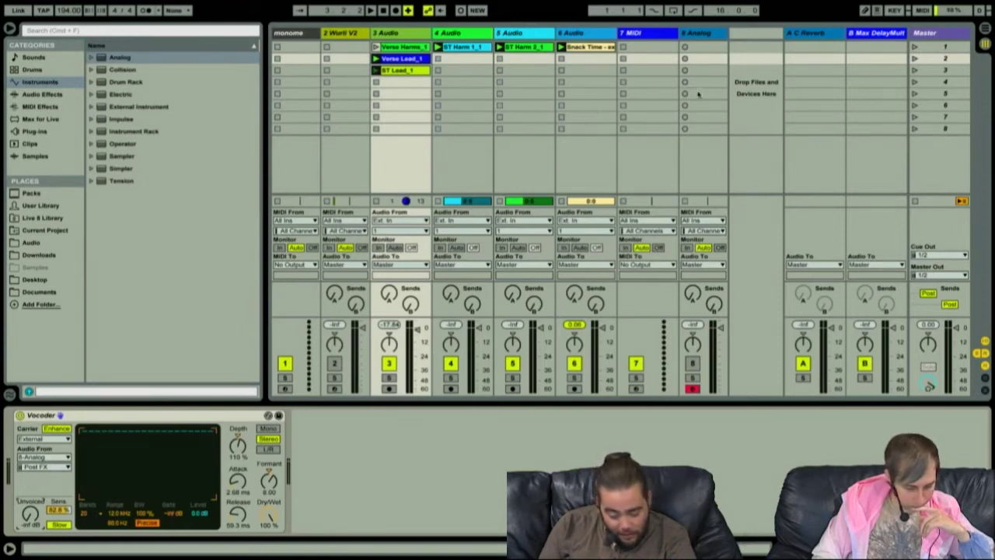
- Launch Verse Lead_1 and raise the volume of 3 Audio slightly to about -1.8 dB
mouse_move(925, 2)
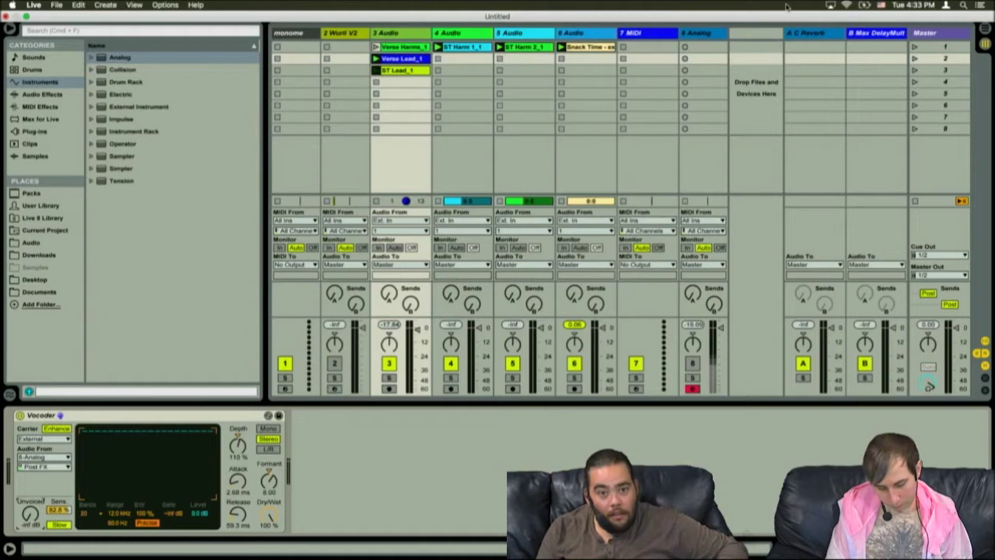
left_click(375, 59)
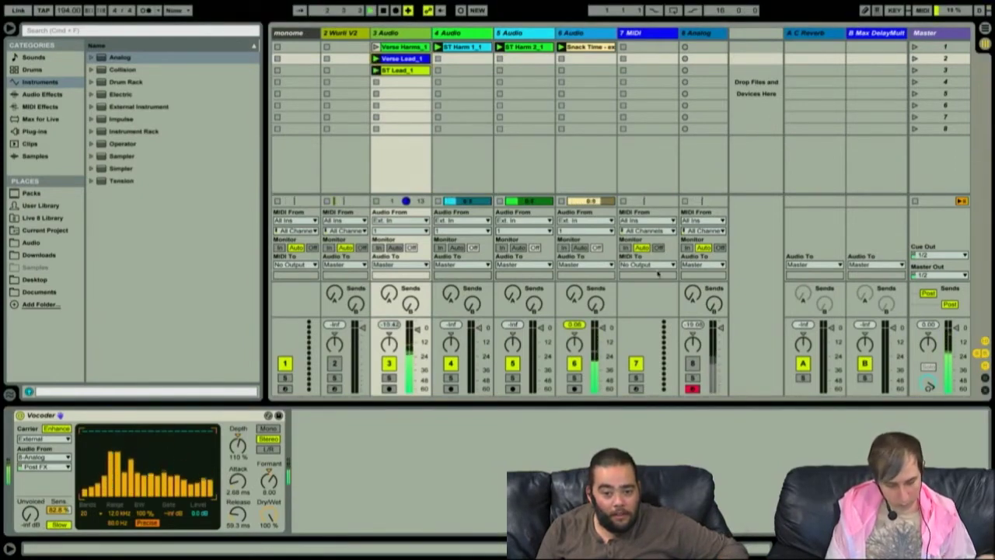
left_click_drag(417, 329, 417, 327)
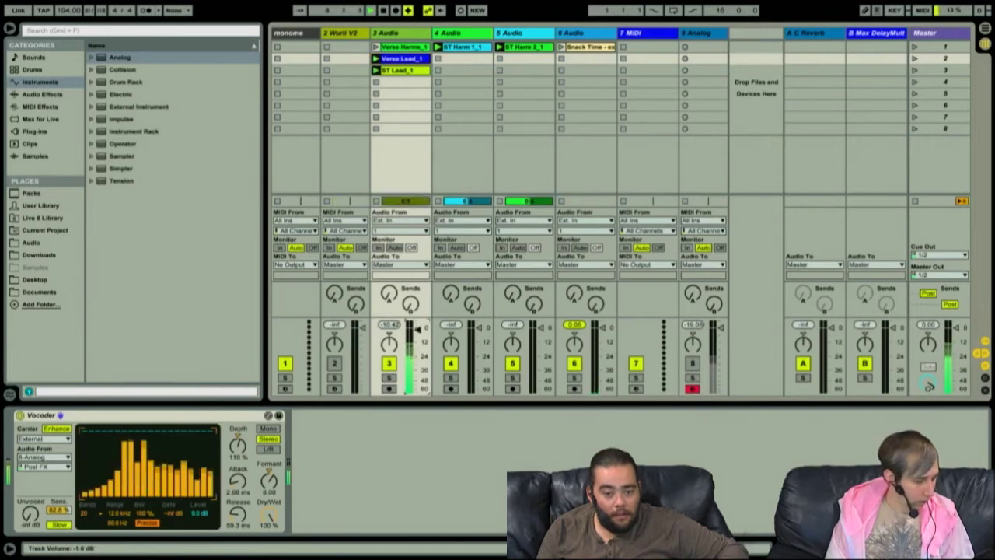
- Play ST Lead_1 and select the ST Harm 1_1, ST Harm 2_1 and Snack Time clips together
left_click(402, 71)
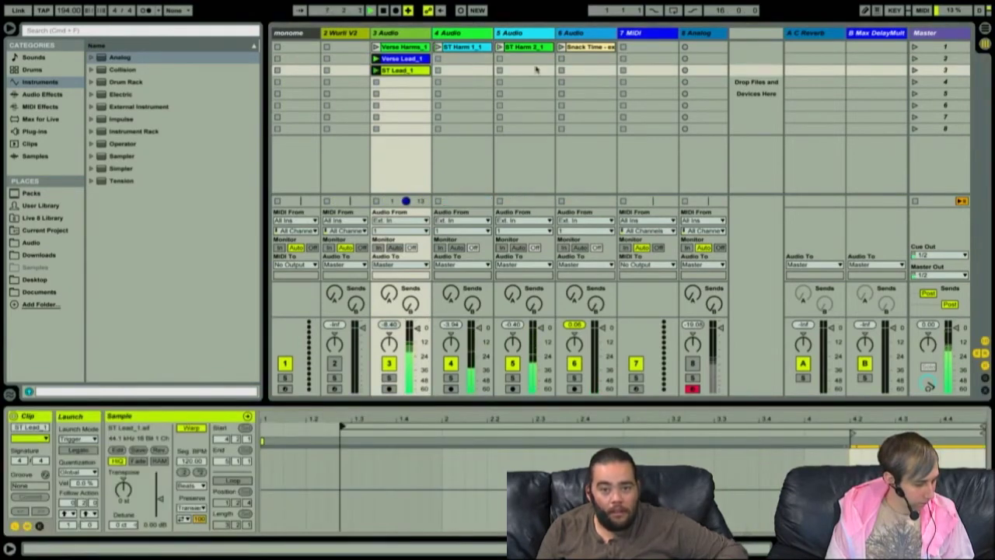
left_click(479, 48)
left_click(612, 48, "shift")
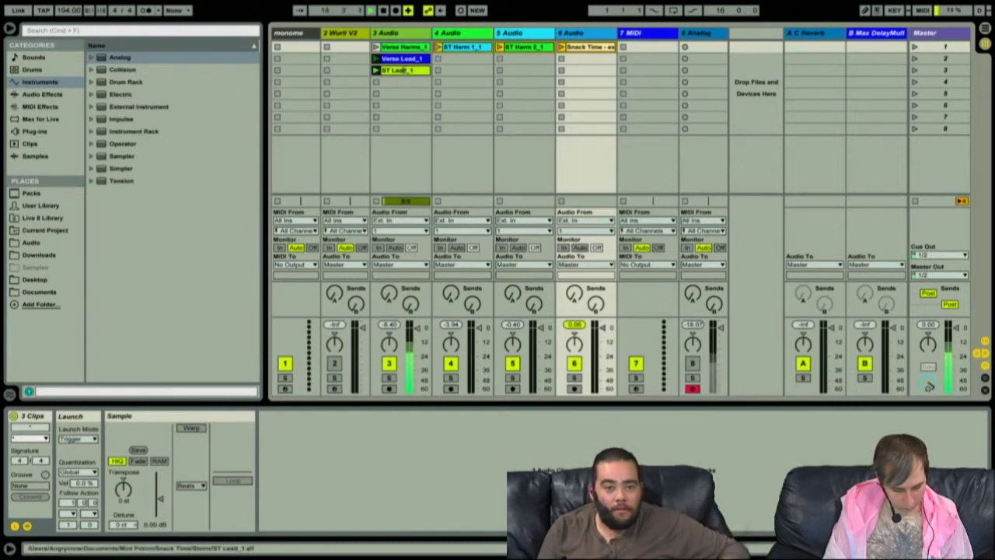
- Select the Verse Lead_1 clip and set the project tempo to 124 BPM
left_click(401, 59)
left_click_drag(71, 9, 70, 40)
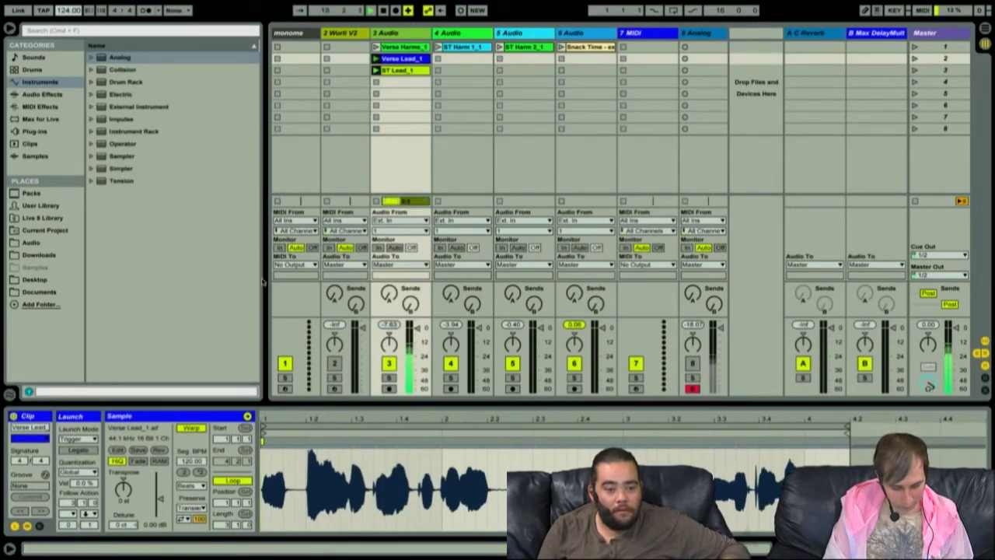
- Set the Vocoder on 3 Audio to 1.00 ms attack, 175 ms release and a formant of 2.20
left_click(389, 147)
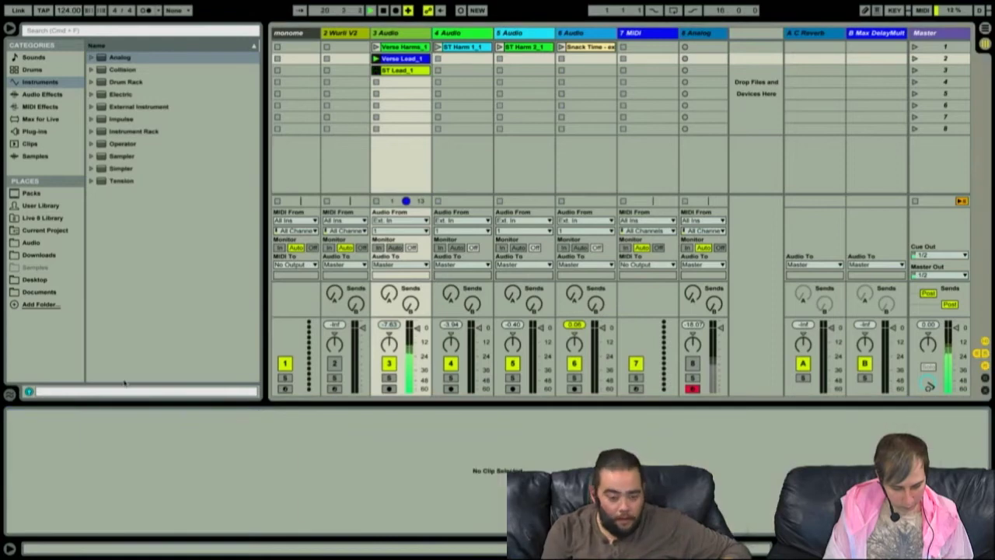
key("shift+Tab")
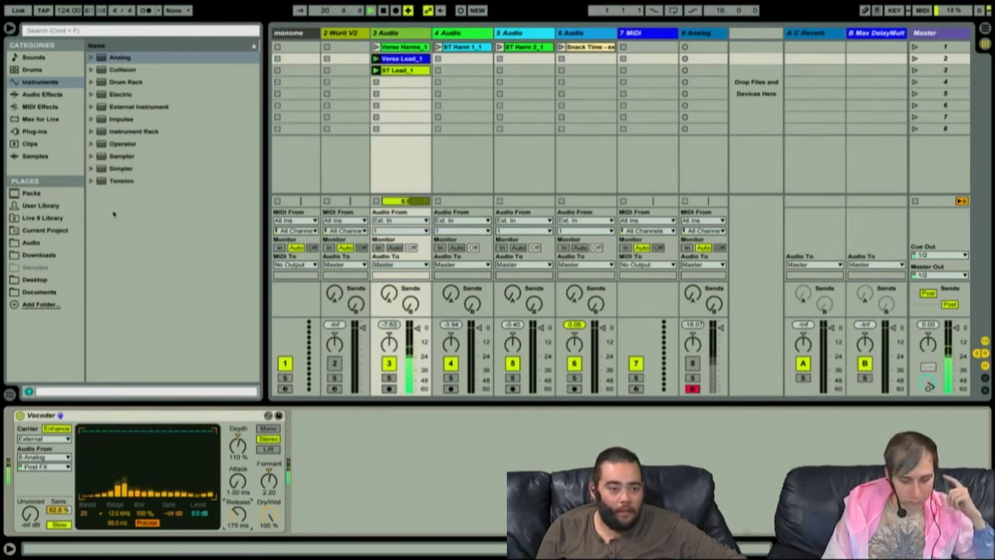
left_click(162, 211)
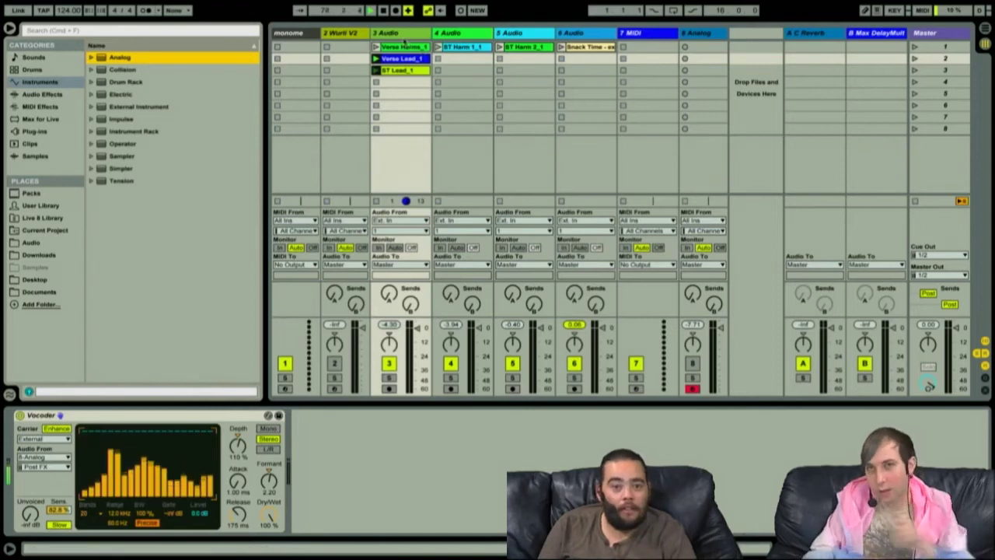
- Delete all clips in the first three scenes of tracks 3 to 6
left_click(400, 71)
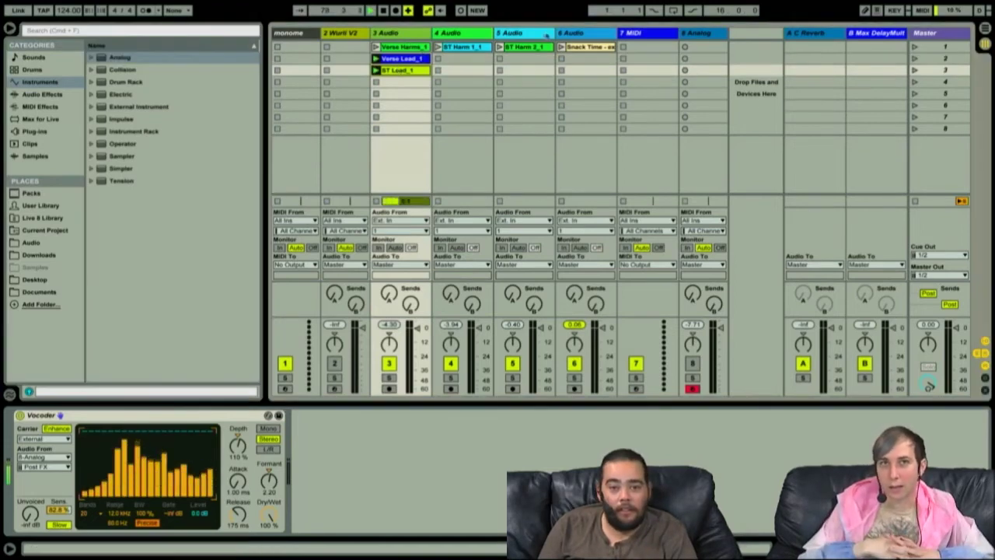
left_click(572, 50, "shift")
key("Delete")
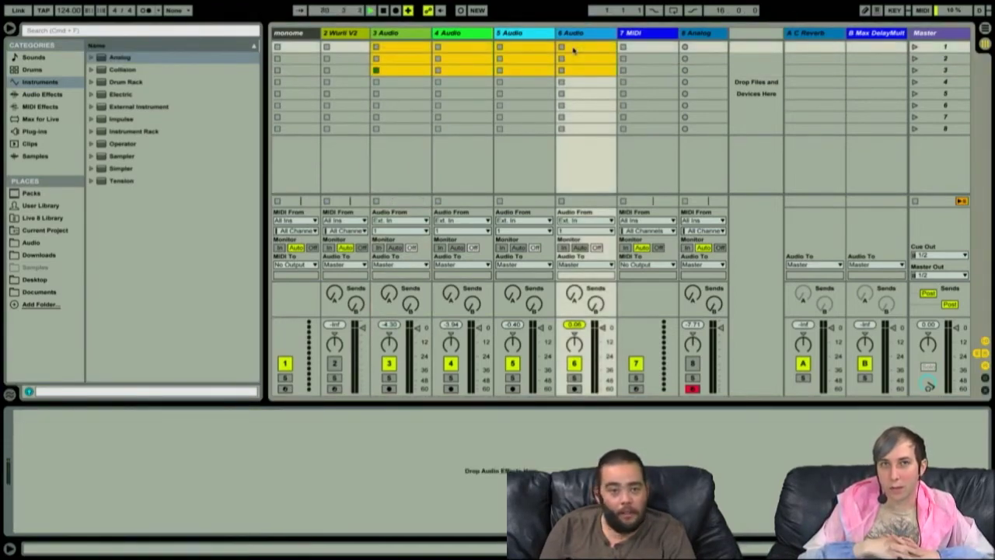
- Delete the Wurli V2 track
left_click(416, 83)
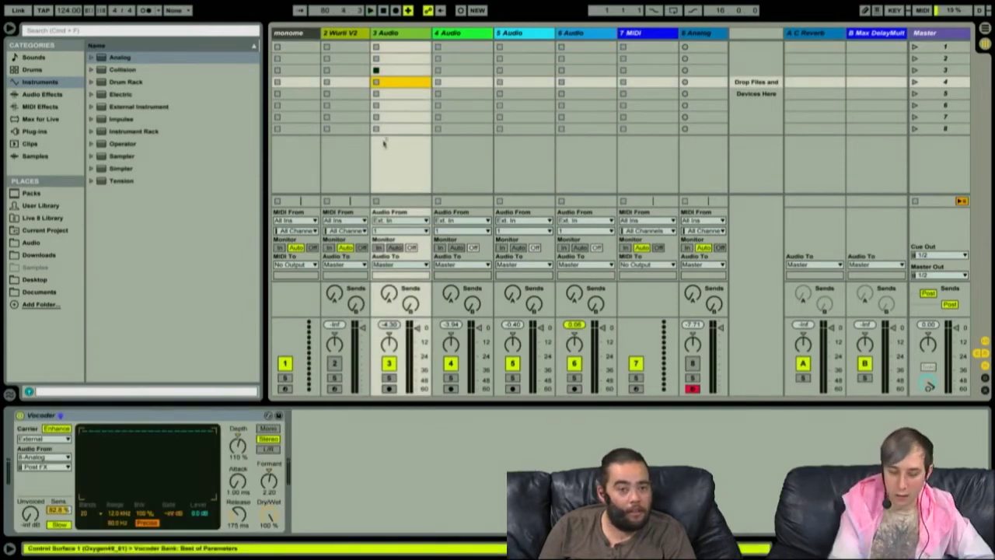
left_click(336, 34)
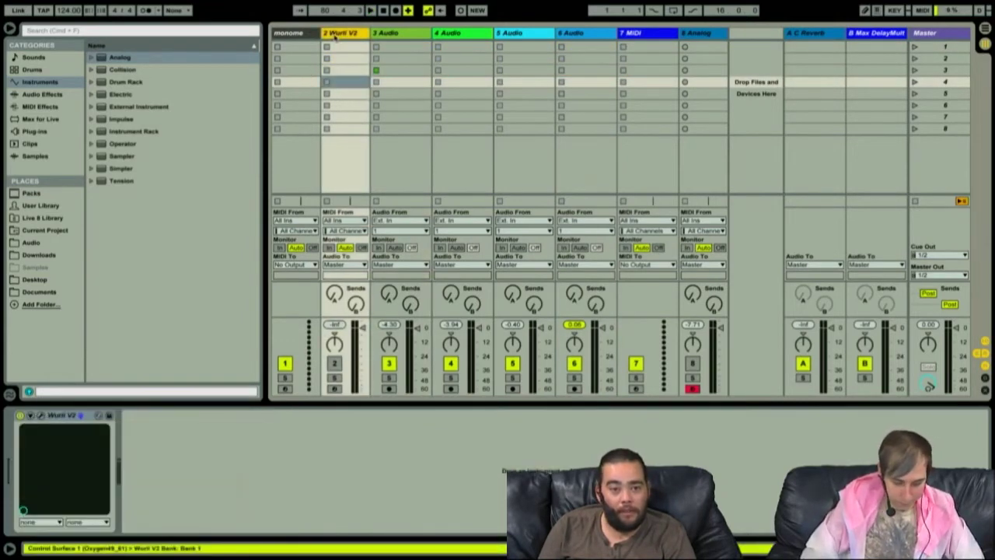
key("Delete")
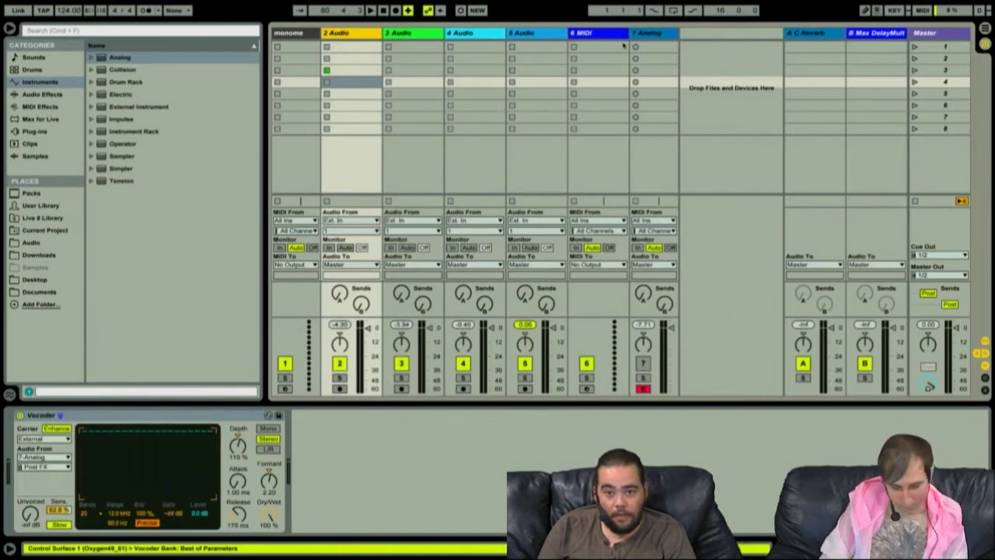
- Delete the Analog track and the empty MIDI track beside it
left_click(657, 34)
key("Delete")
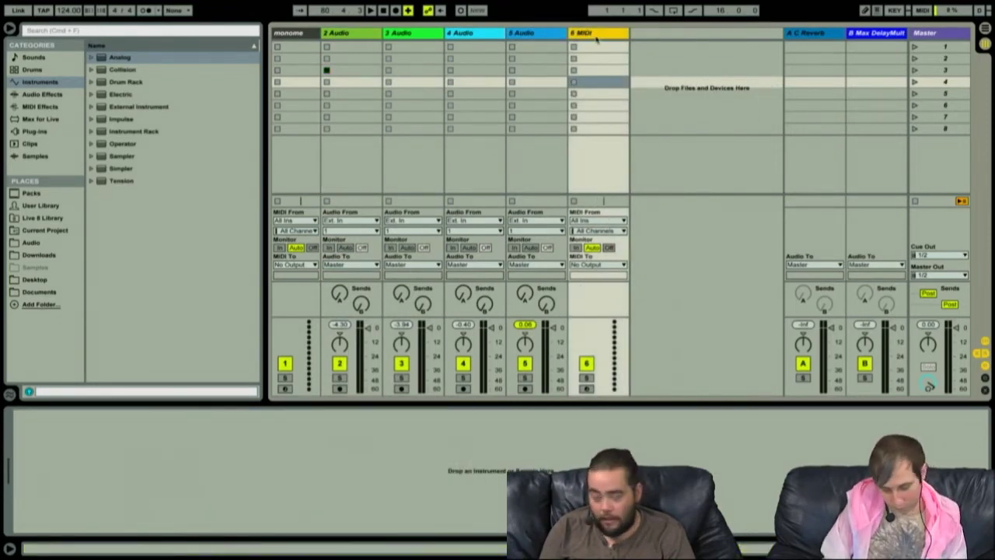
key("Delete")
left_click(478, 94)
left_click(411, 93)
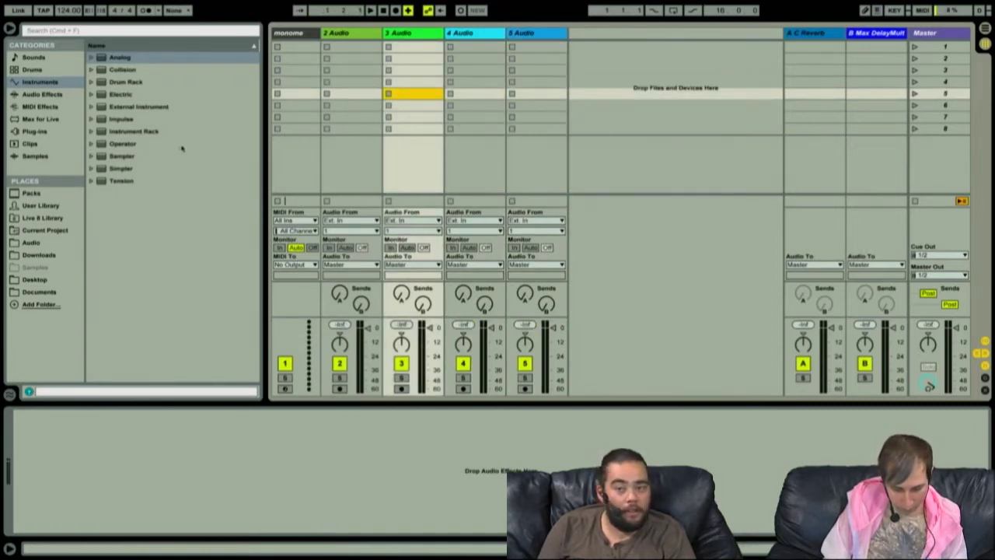
- Select the first scene and widen the Master track to about twice its width
left_click(947, 46)
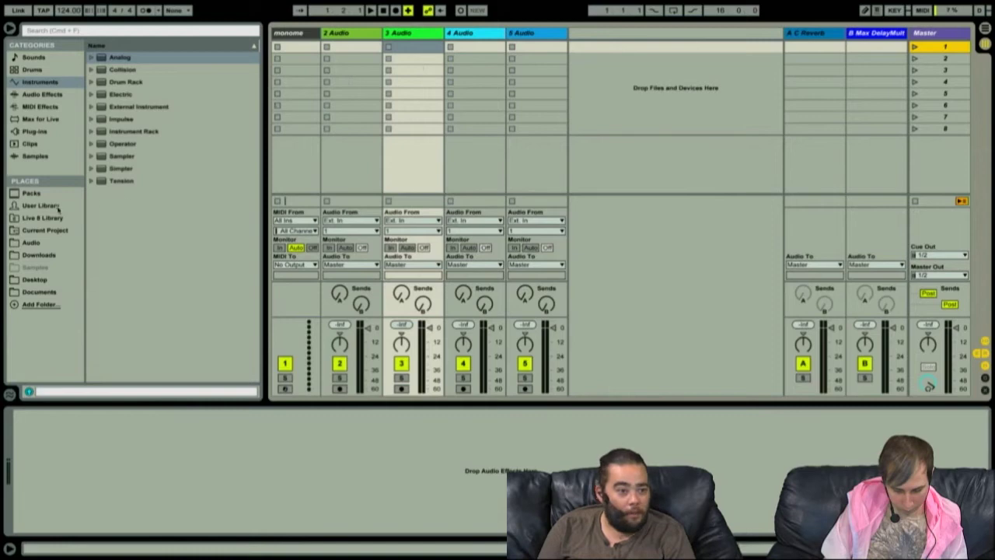
left_click_drag(910, 32, 836, 33)
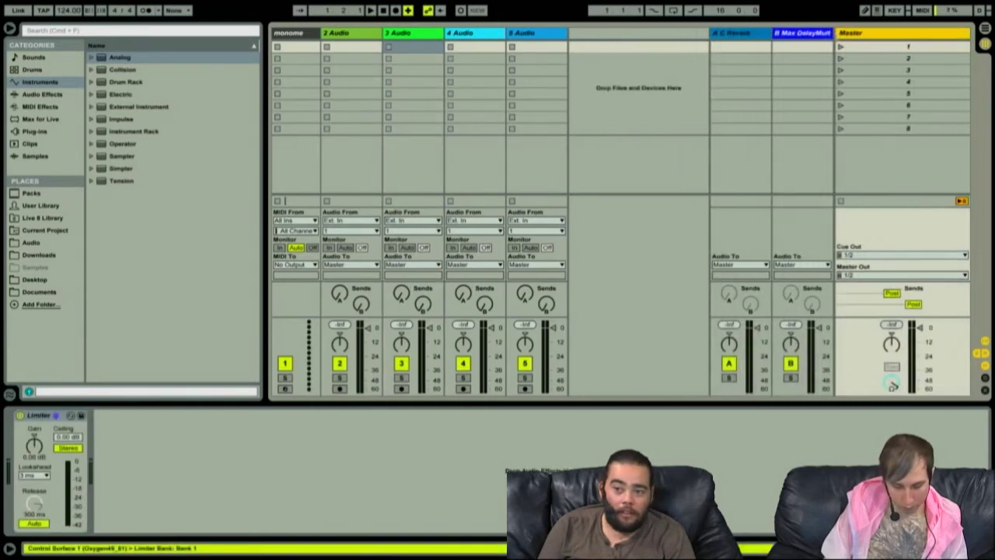
right_click(915, 49)
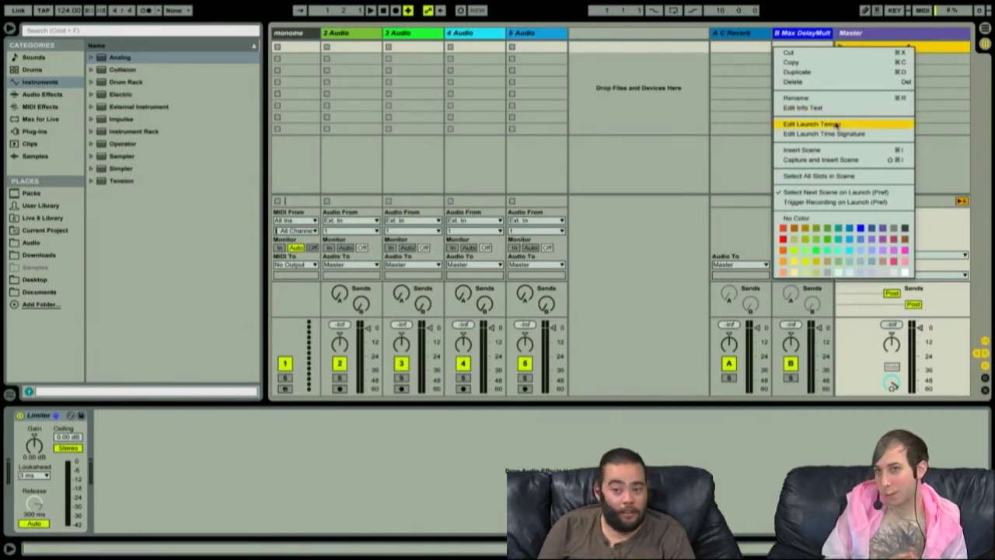
left_click(961, 50)
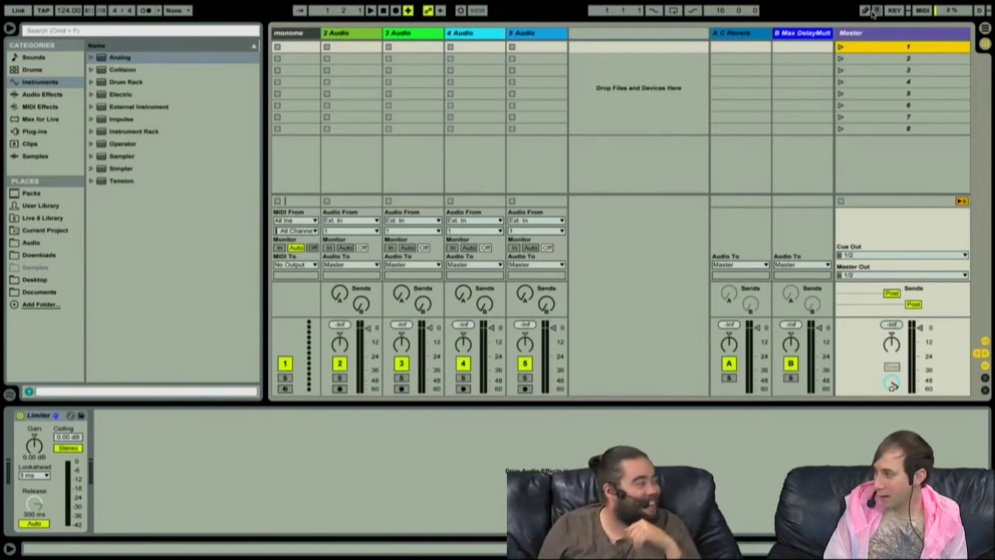
left_click(898, 60)
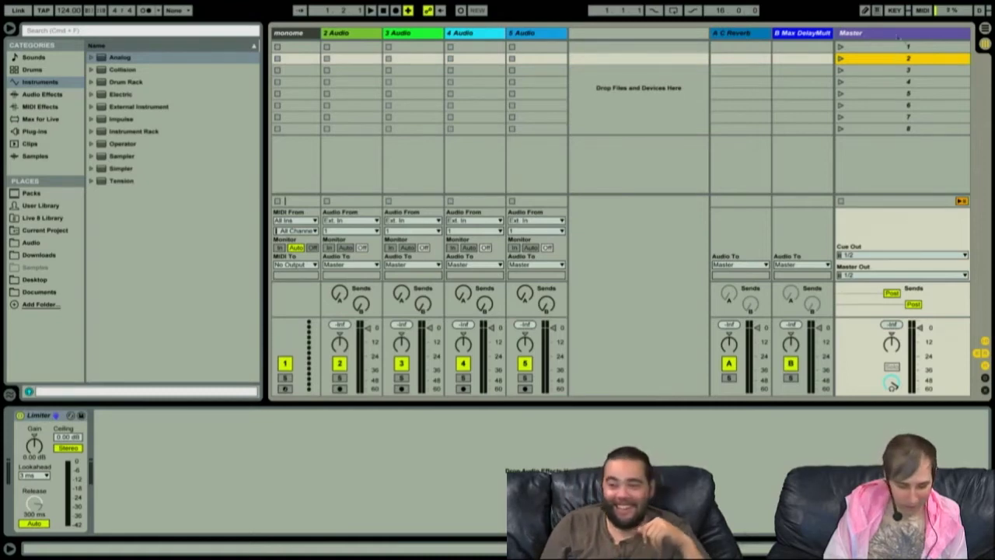
left_click(891, 49)
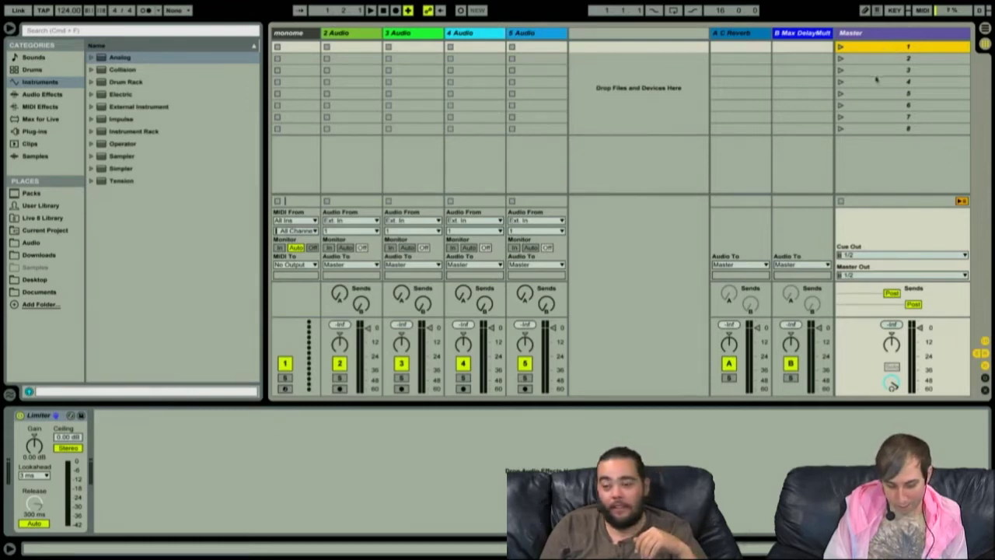
left_click(875, 35)
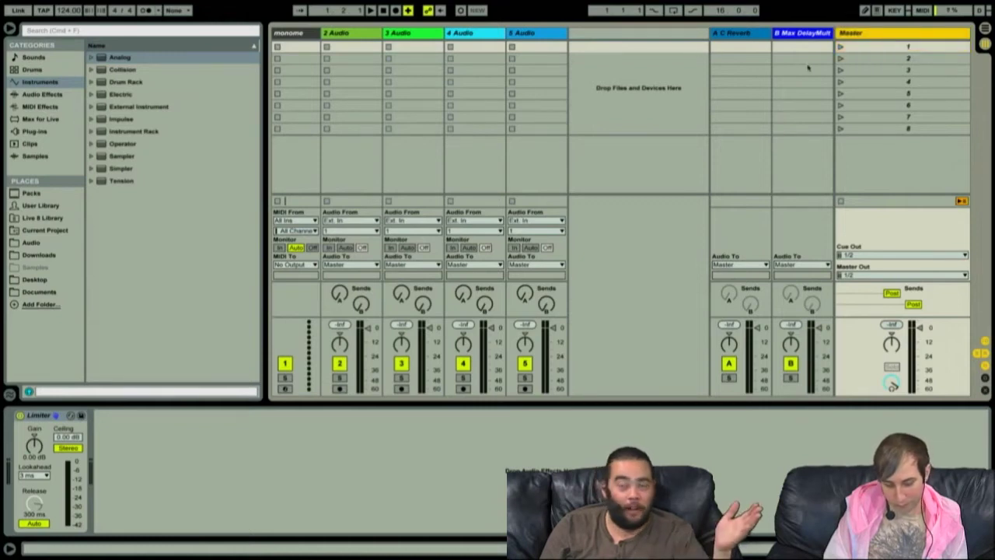
left_click(889, 71)
left_click(884, 37)
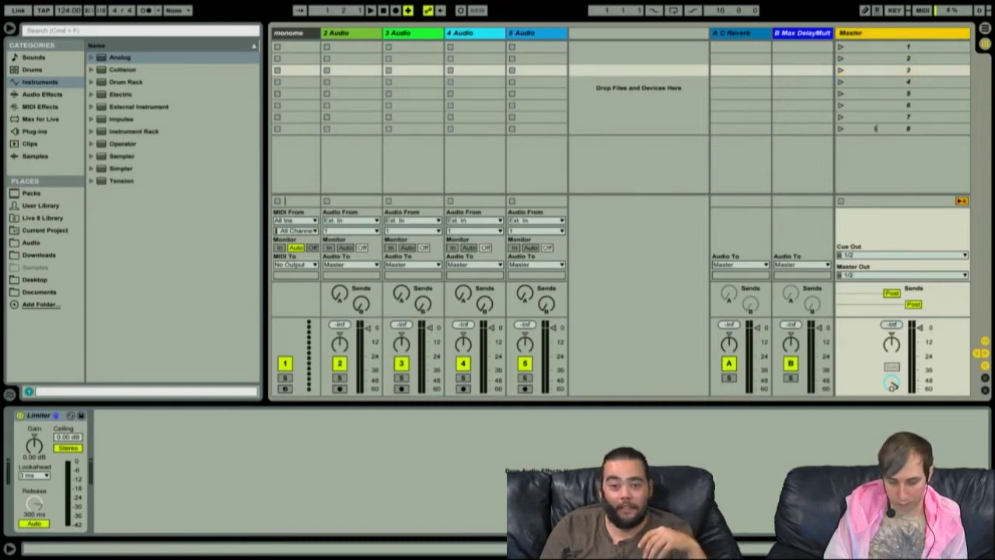
left_click(875, 128)
left_click(879, 94)
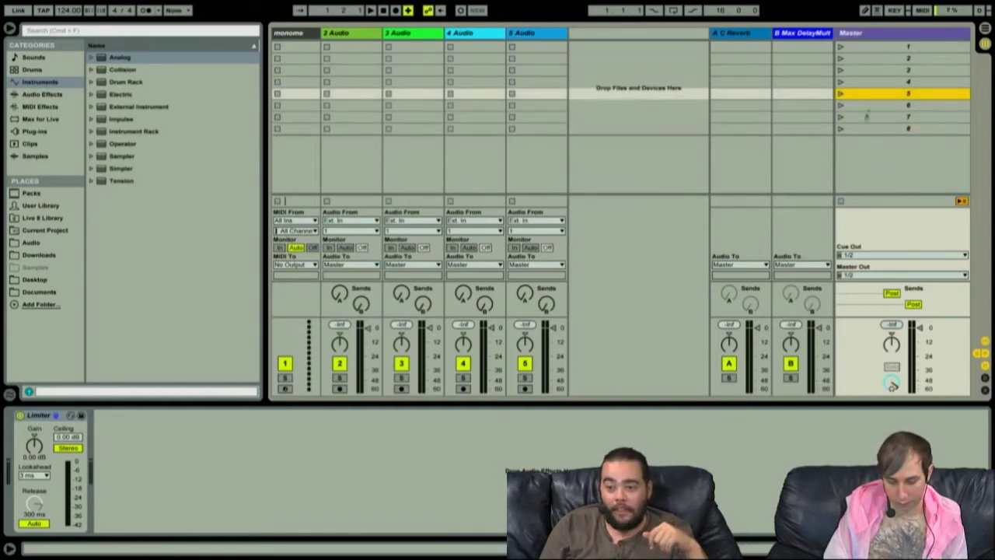
left_click(666, 129)
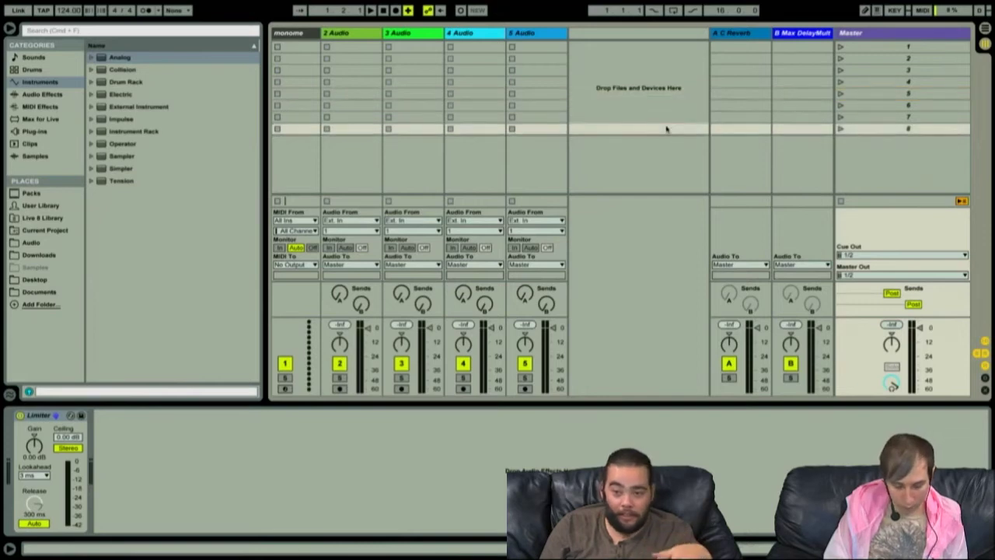
left_click(480, 57, "shift")
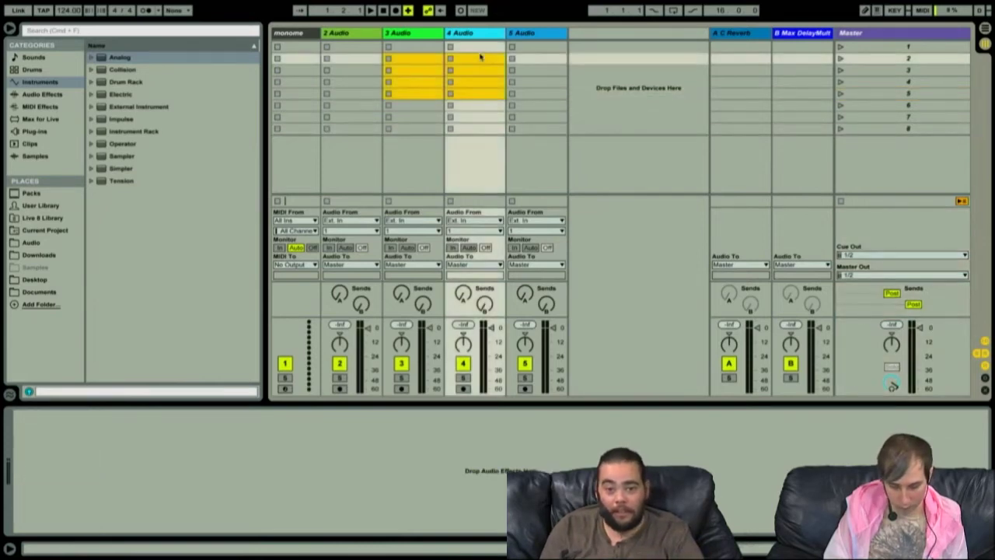
- Delete scenes 2 to 8, keeping only the first scene
left_click(919, 60)
left_click(906, 129, "shift")
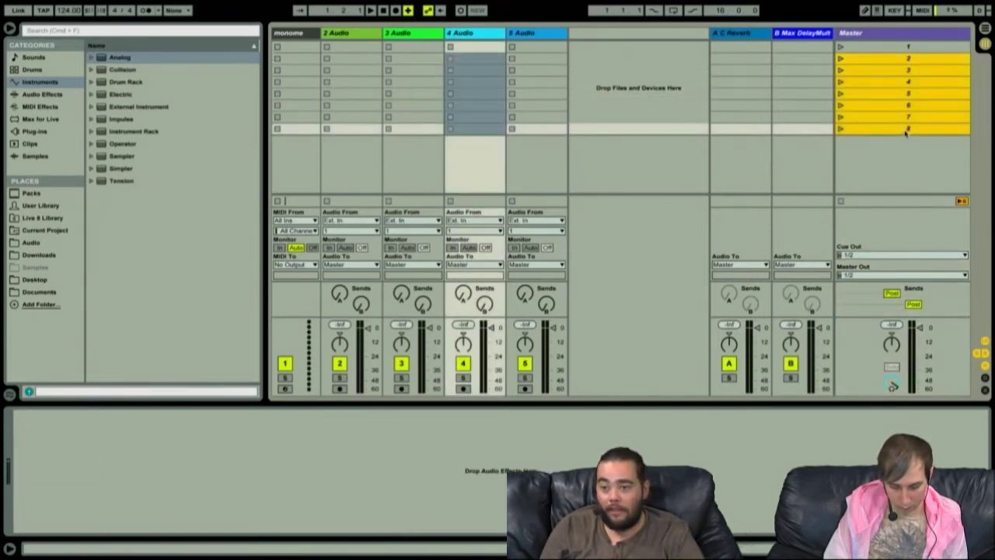
key("Delete")
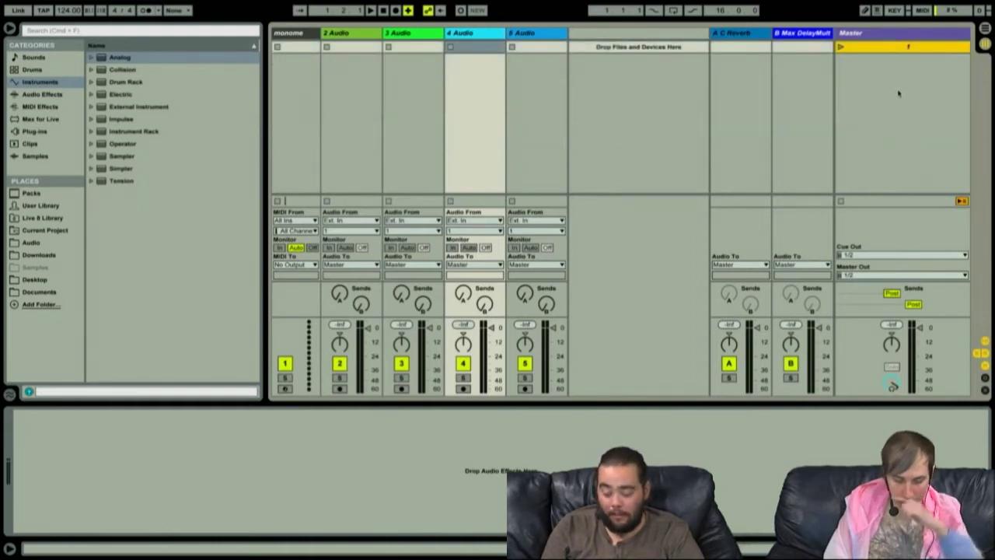
- Insert six new scenes below the first scene and delete the last of them
key("super+i")
key("super+i")
key("super+i")
key("super+i")
key("super+i")
key("super+i")
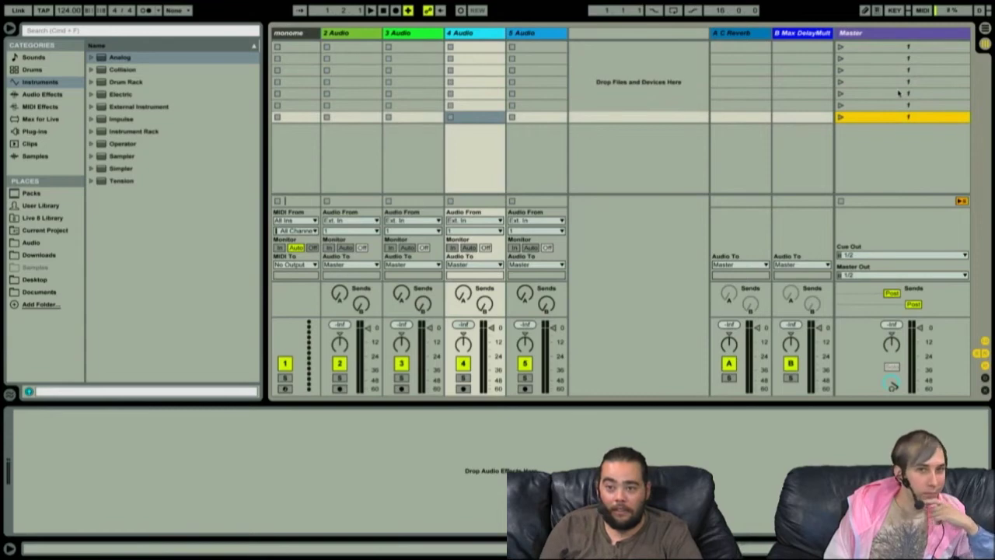
key("Delete")
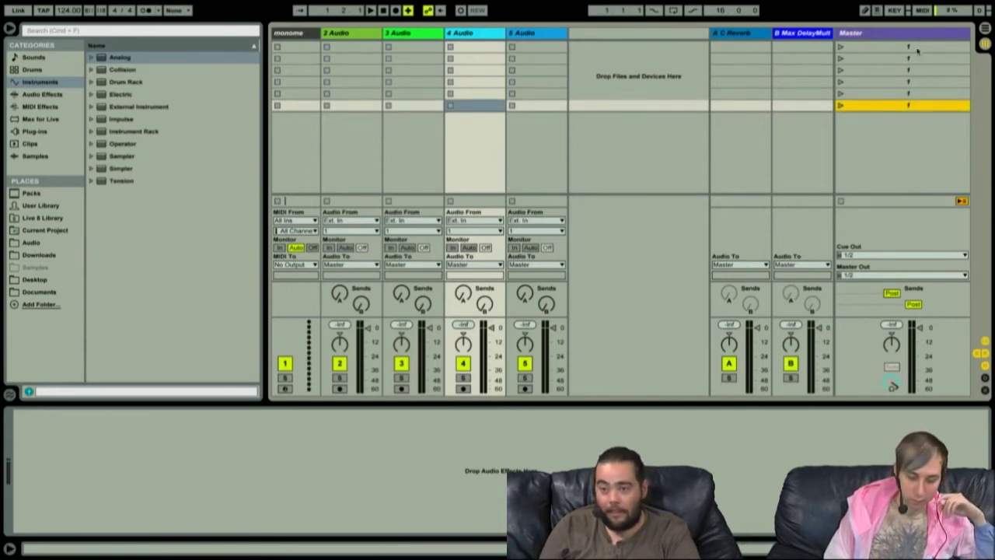
- Rename the first scene "Intro" and the last scene "Super Hot finish"
left_click(906, 57)
left_click(914, 49)
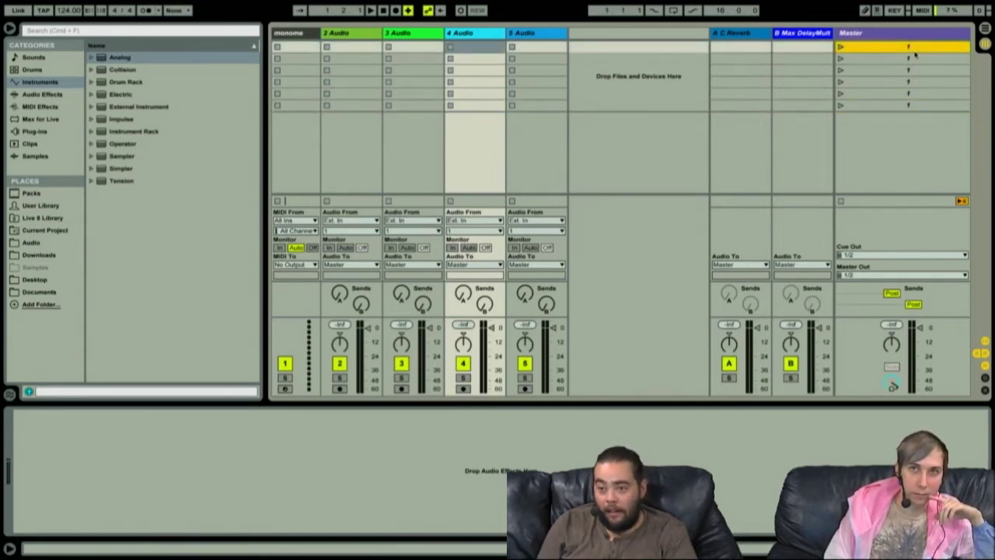
key("super+r")
type("asd")
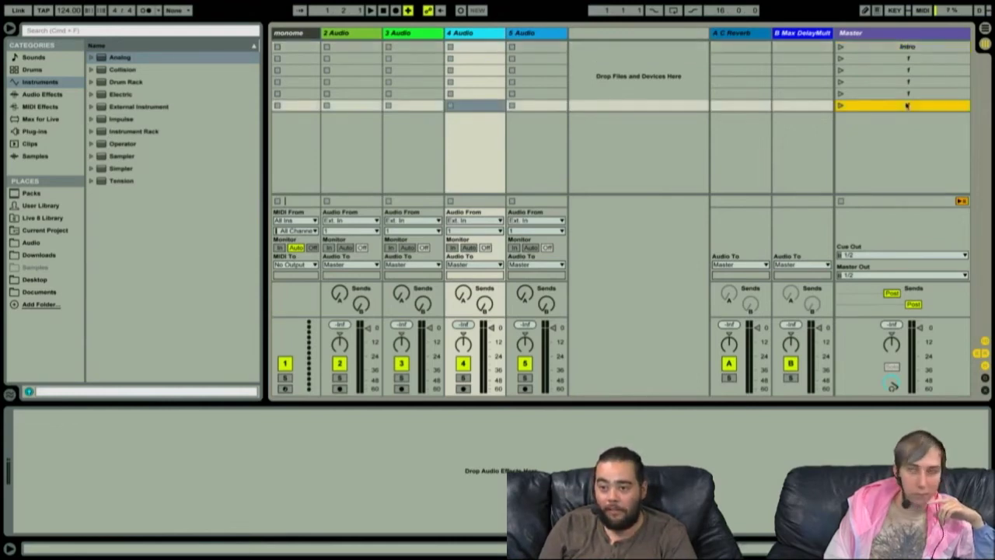
left_click(907, 104)
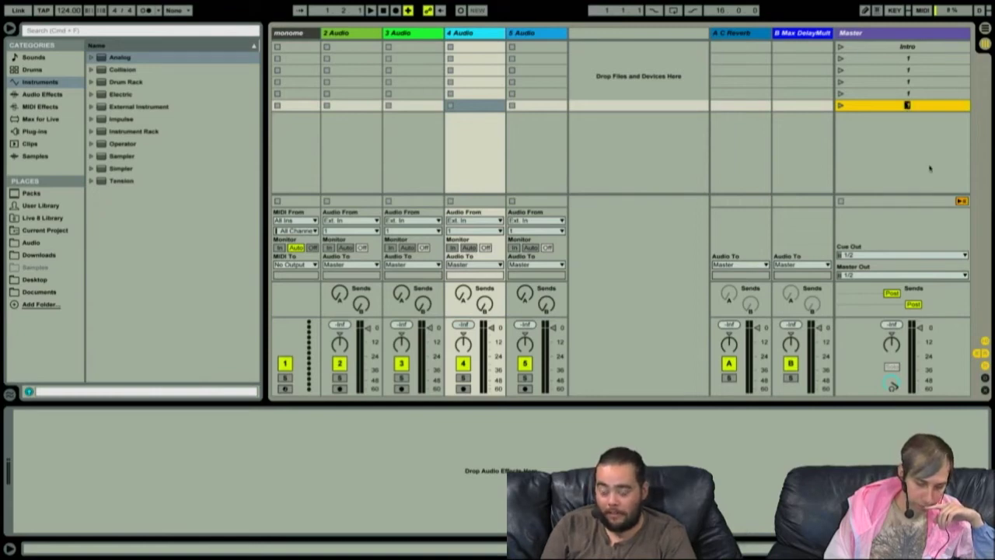
type("Super Hot")
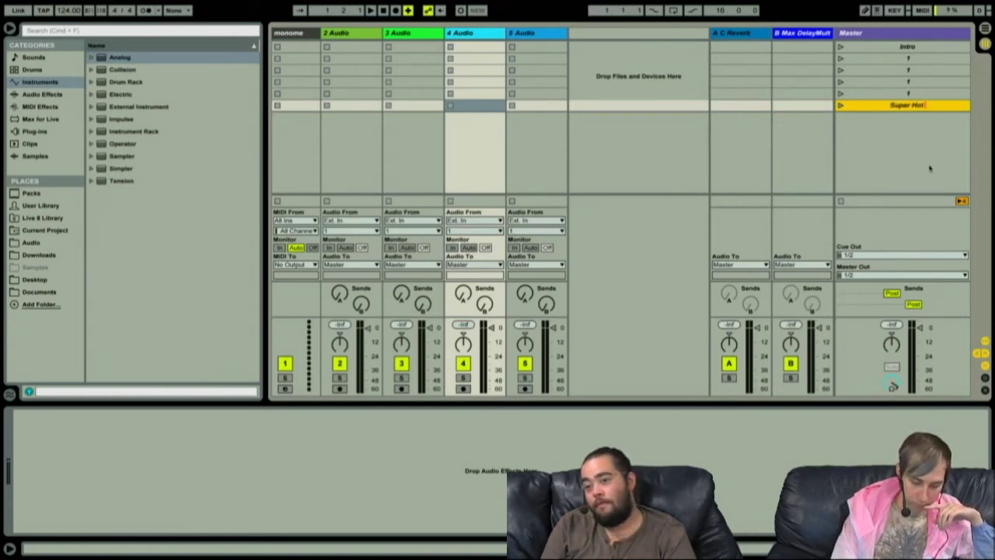
type(" firesh")
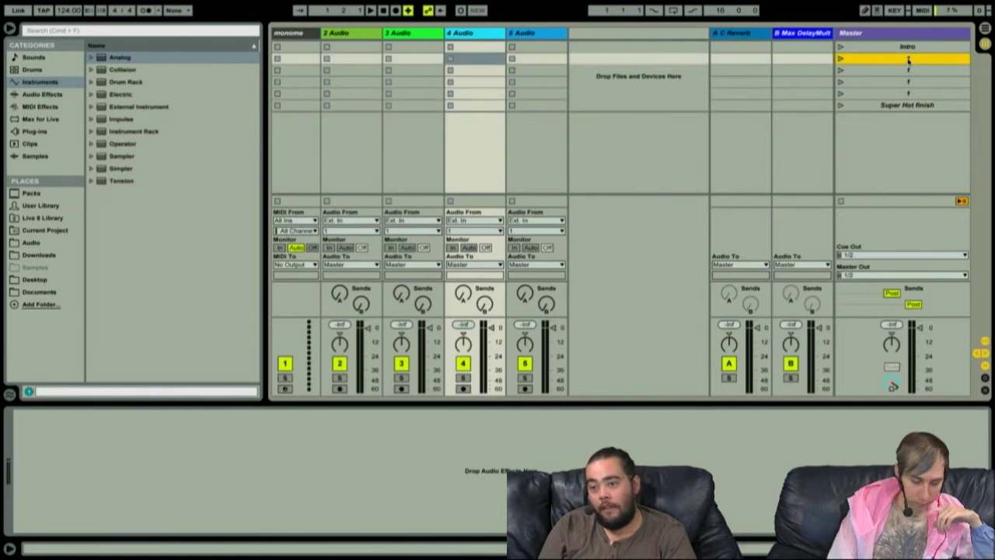
- Set the Intro scene's launch tempo to 100 BPM and launch that scene
left_click(908, 59)
left_click(886, 46)
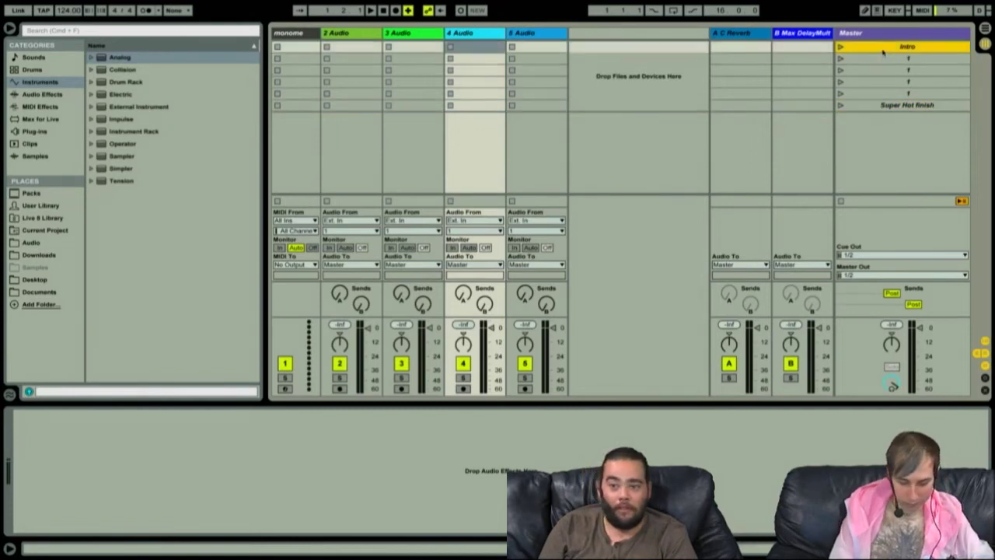
right_click(931, 50)
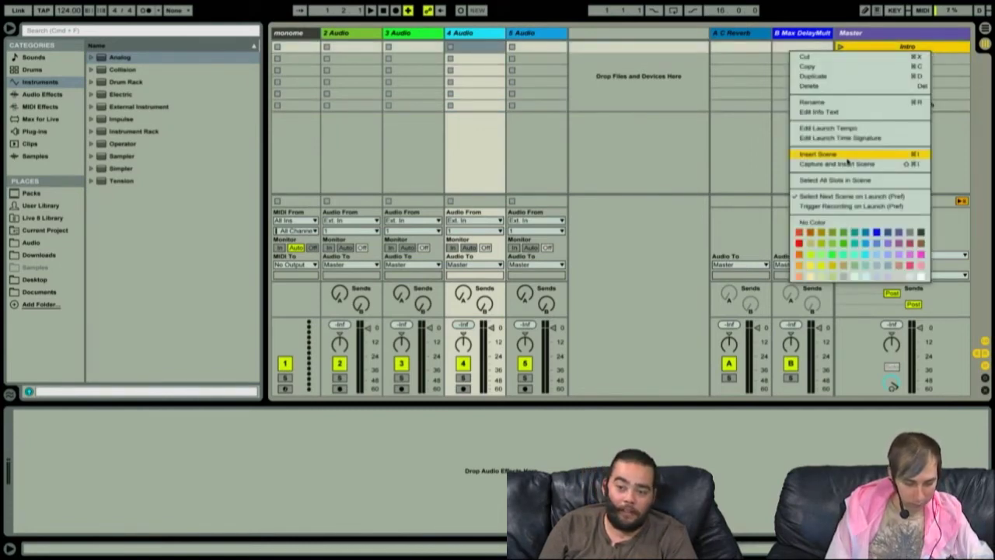
left_click(872, 128)
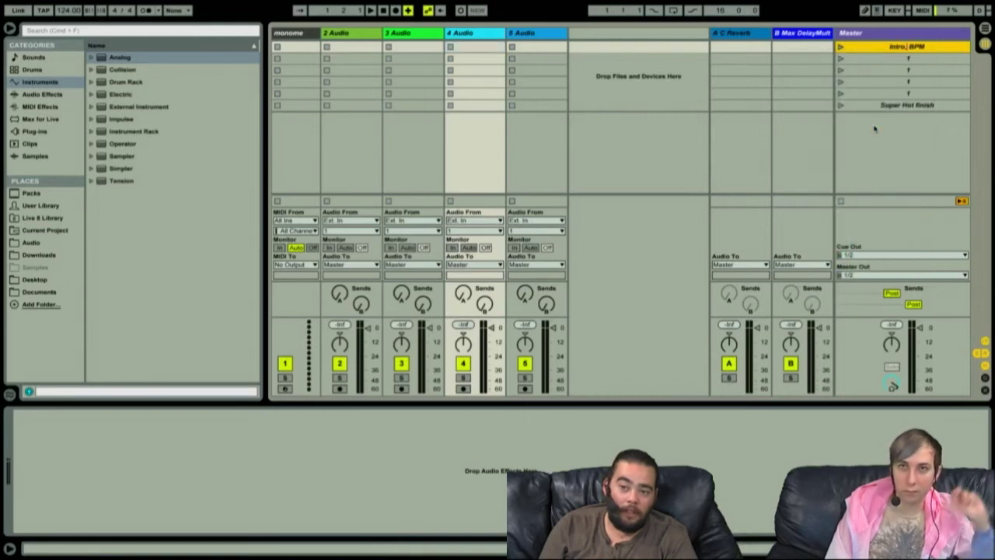
type("100")
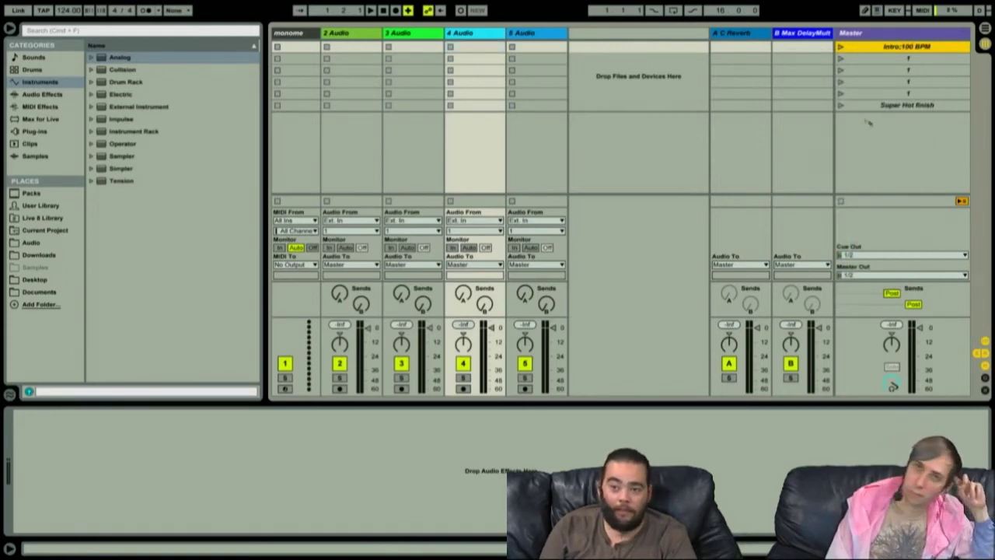
left_click(839, 47)
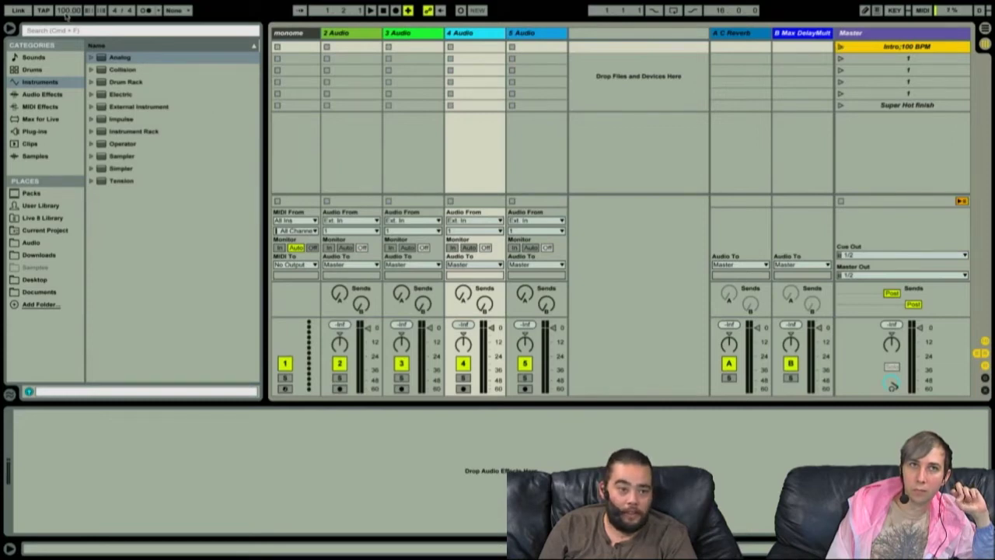
- Set the third scene's launch tempo to 120 BPM
left_click(923, 72)
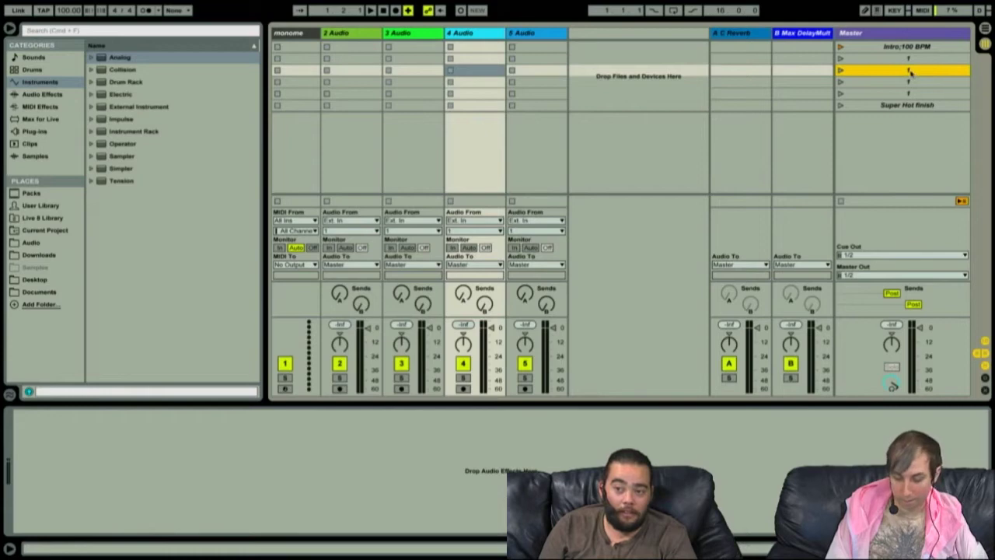
right_click(911, 72)
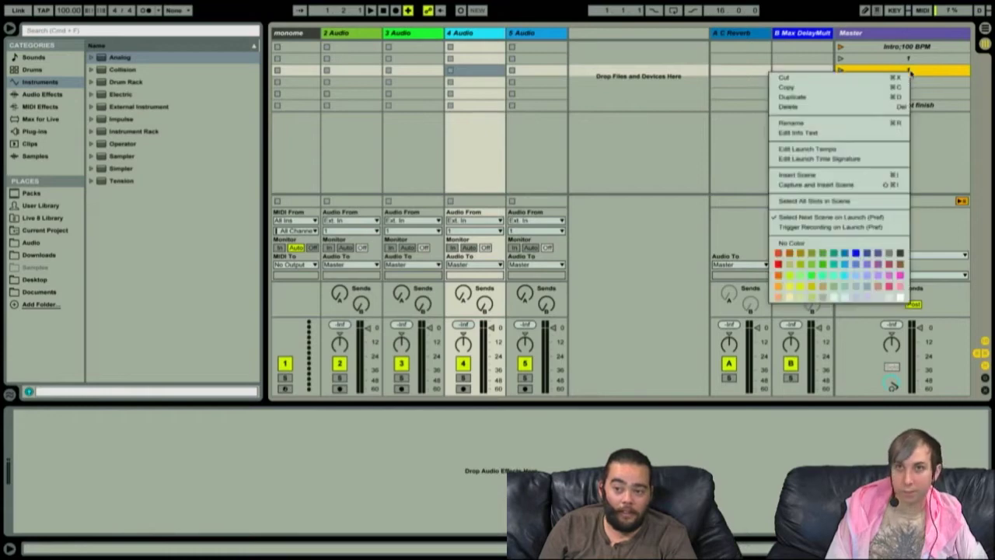
left_click(846, 152)
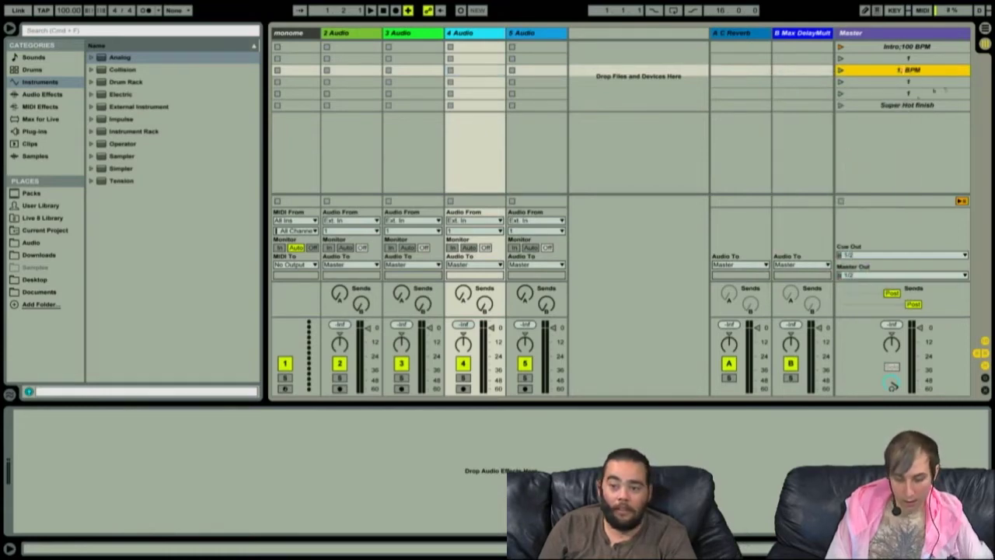
type("120")
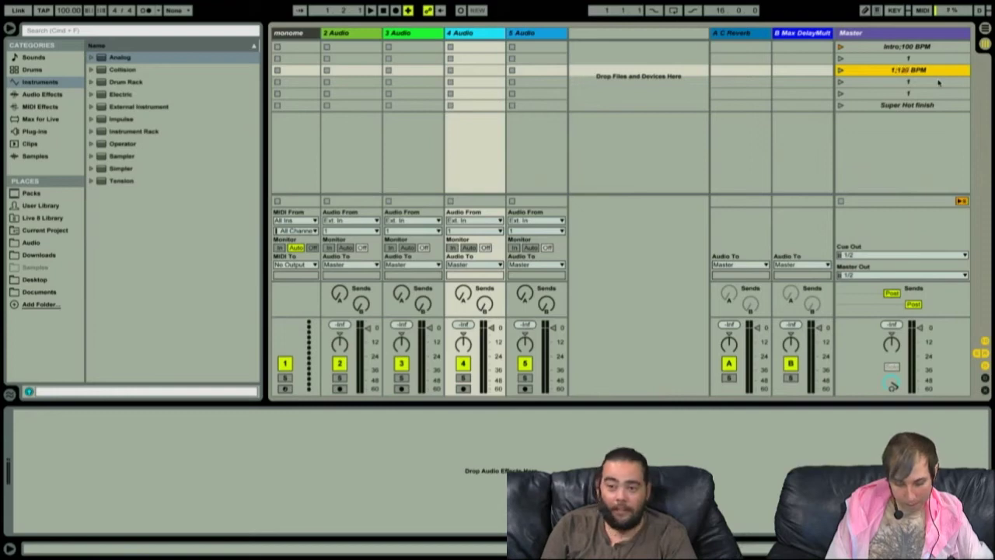
- Give the last scene a launch tempo by renaming it "Super Hot finish; 140 BPM"
left_click(944, 105)
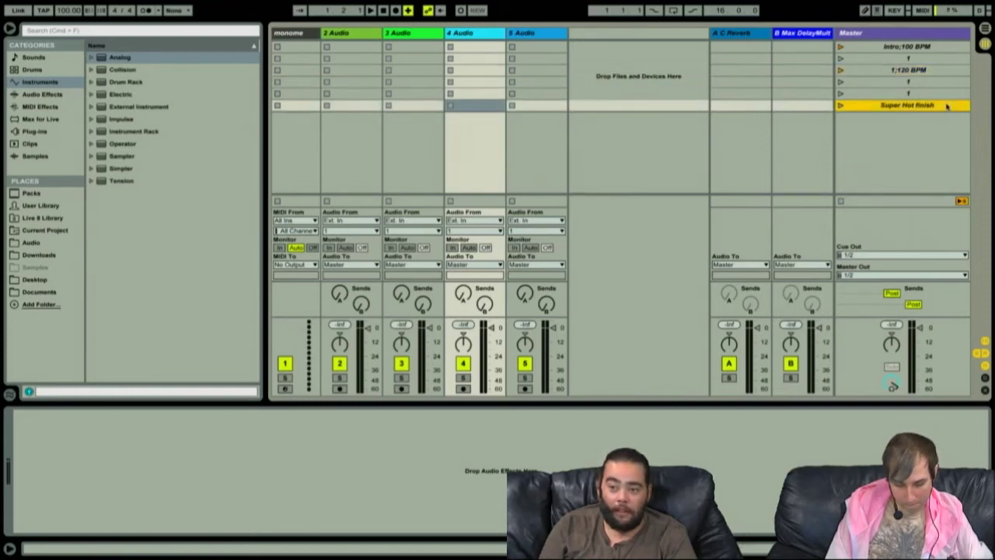
right_click(945, 105)
key("Escape")
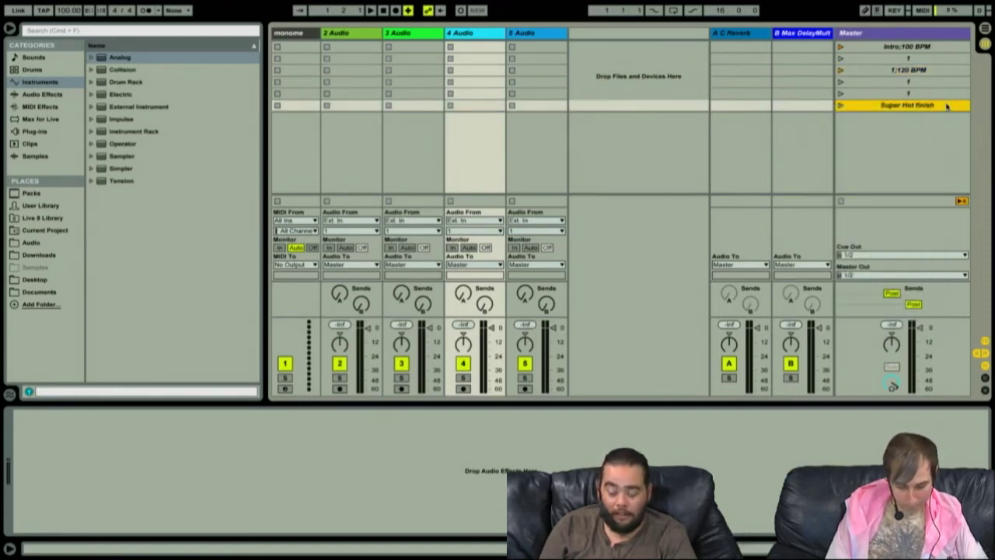
key("super+r")
key("Right")
type(";")
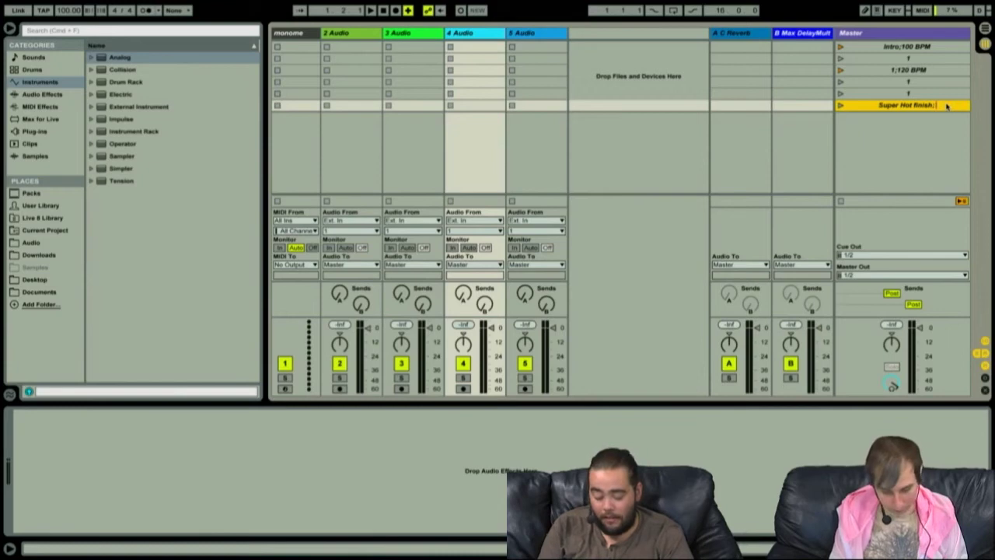
type("140")
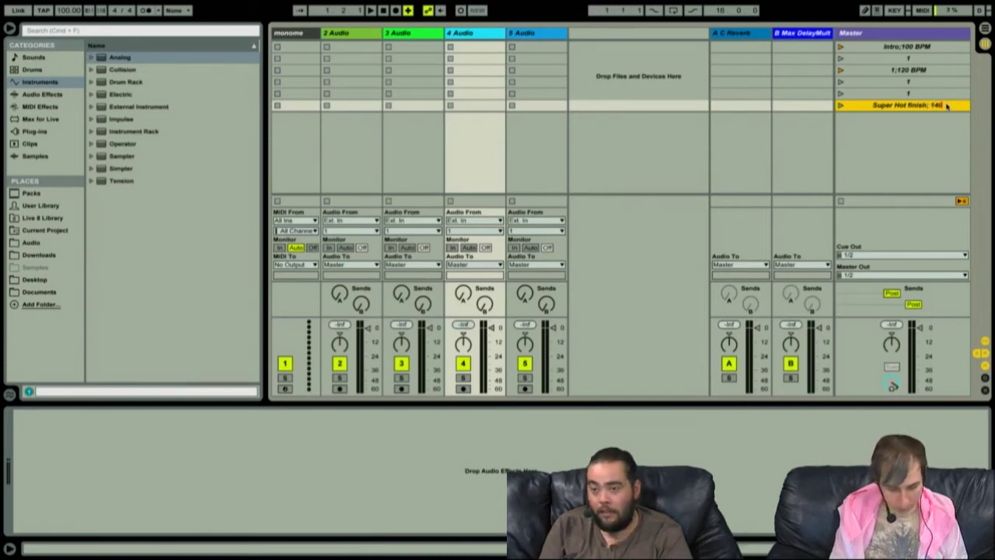
type(" BPM")
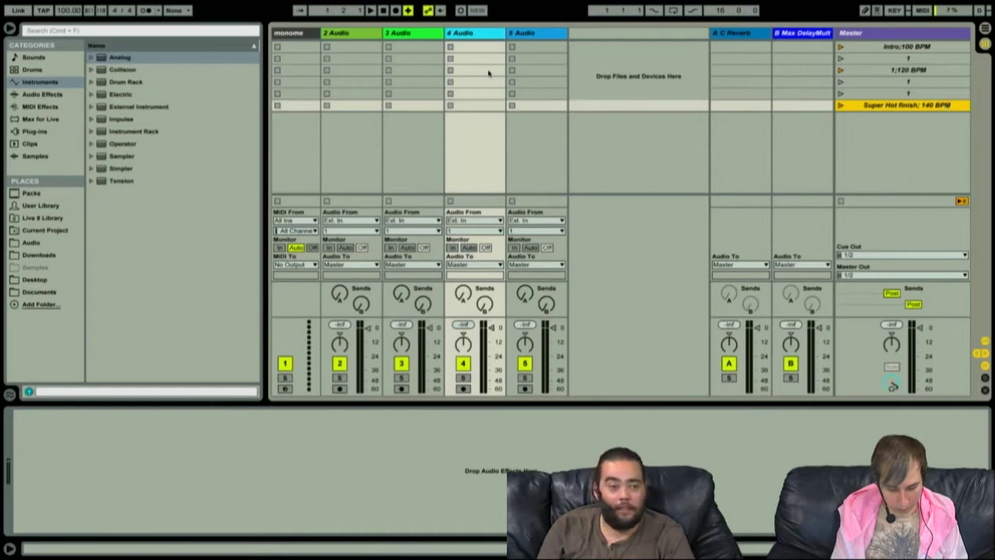
- Step through the scene list, launch the 120 BPM scene, and select the Super Hot finish scene
key("Up")
key("Up")
key("Up")
key("Up")
key("Up")
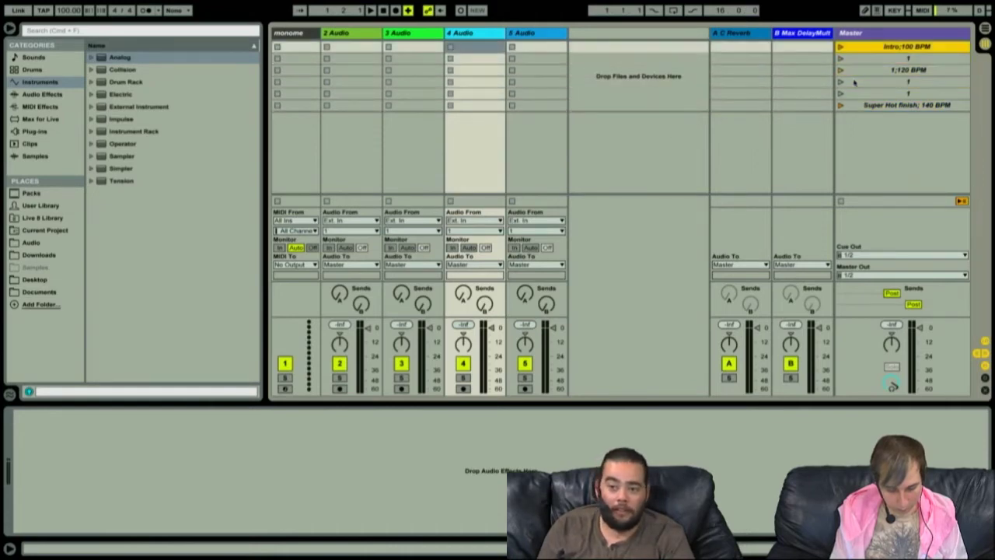
key("Down")
key("Down")
key("Down")
key("Down")
key("Up")
key("Up")
key("Up")
key("Up")
key("Down")
key("Down")
key("Down")
key("Up")
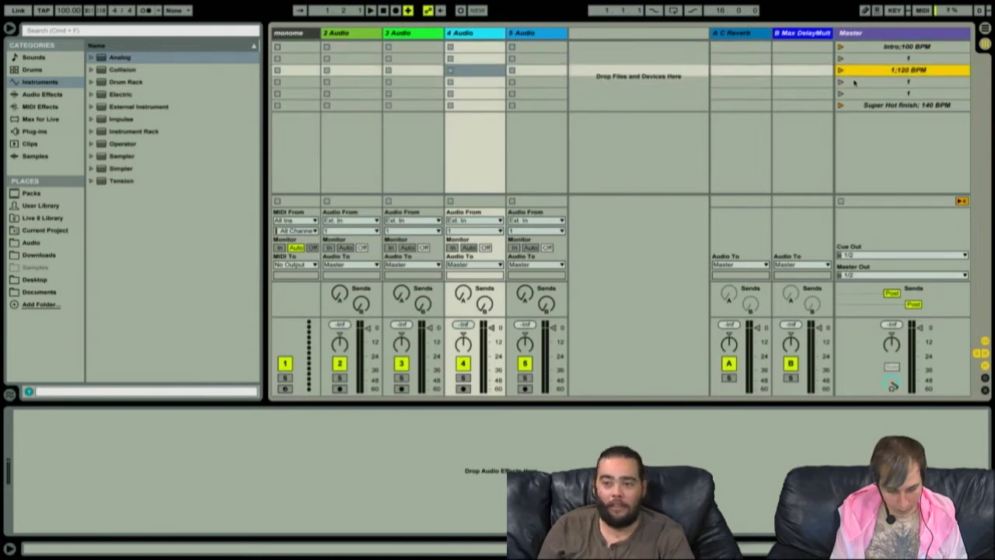
key("Down")
key("Down")
key("Down")
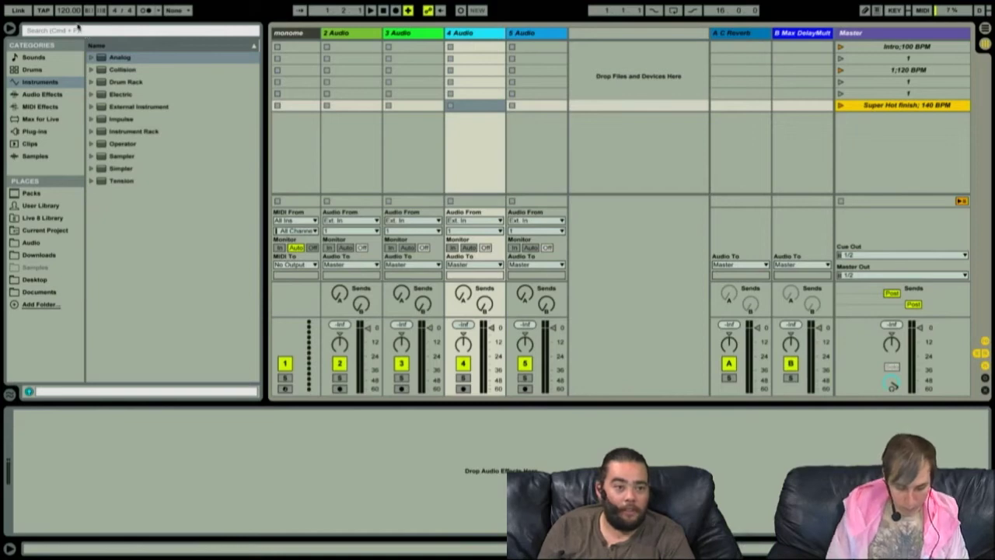
- Launch the Super Hot finish scene, and give the 120 BPM scene a 3/4 launch time signature
key("Return")
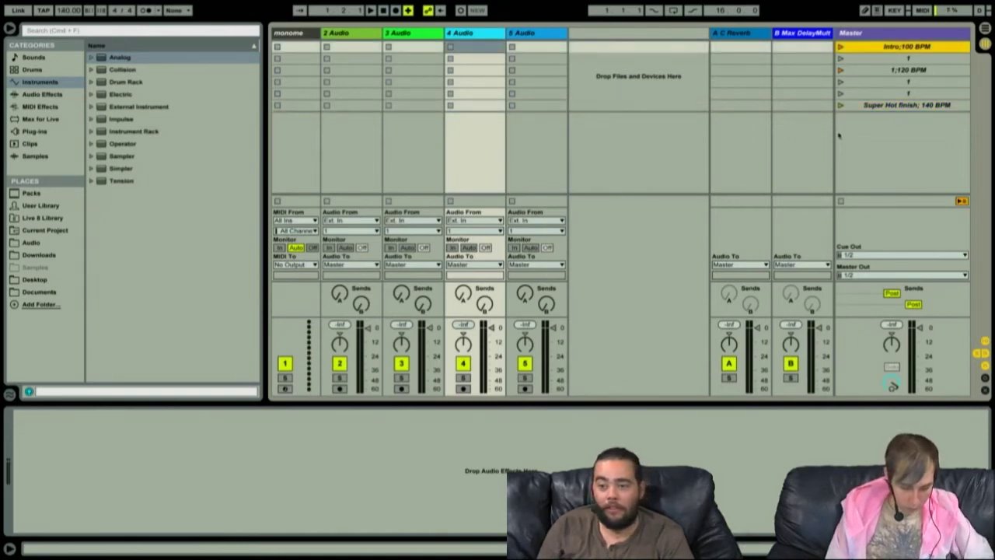
right_click(937, 71)
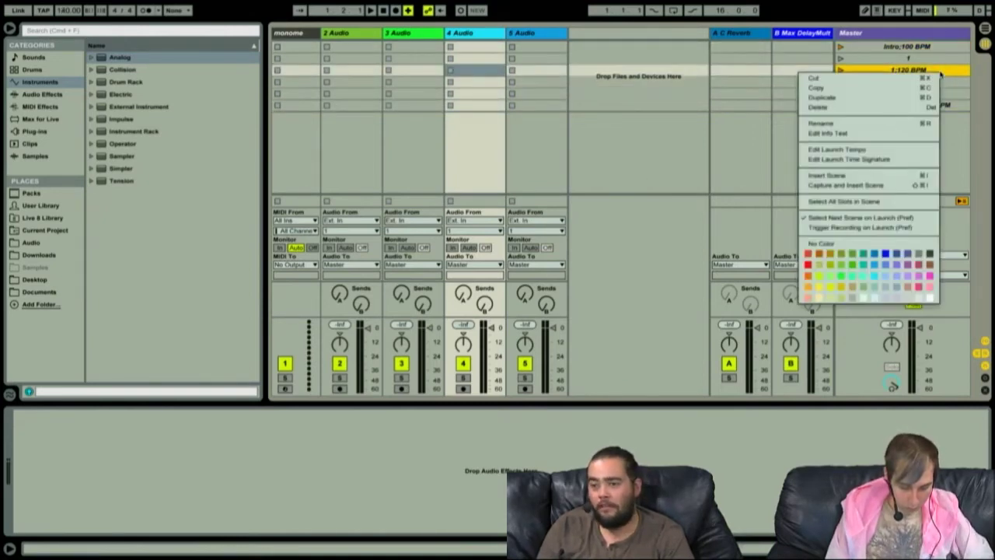
left_click(899, 159)
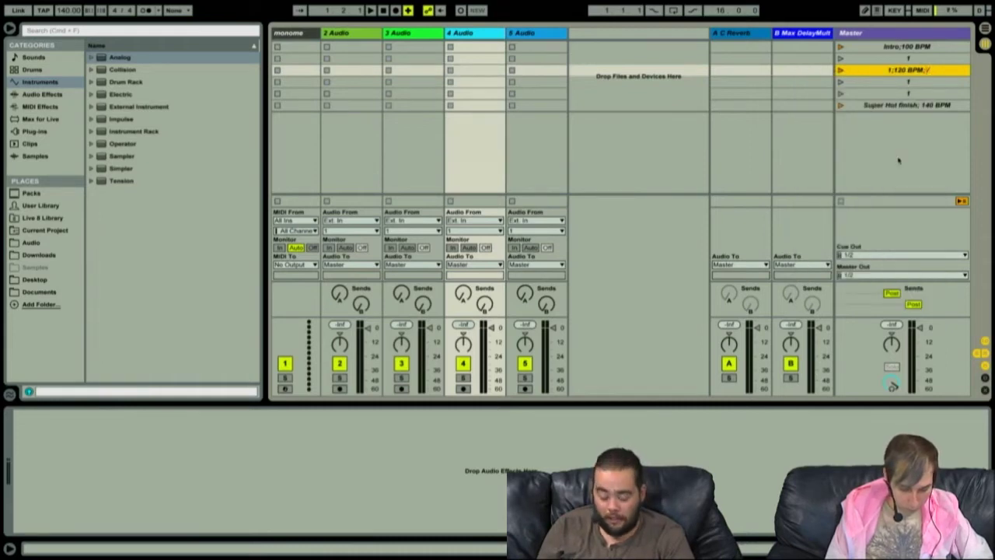
type("3/4")
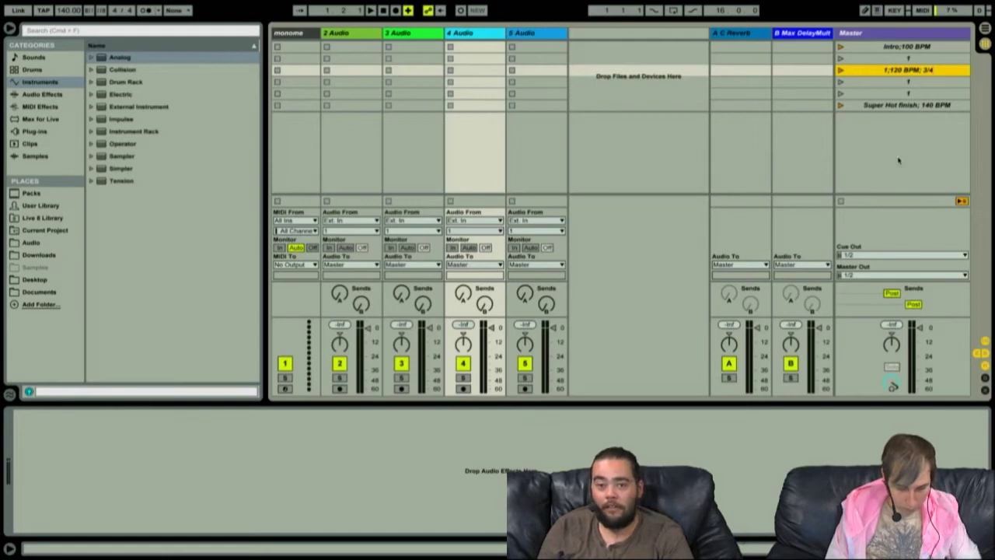
key("Return")
- With the metronome on and the cue volume lowered, launch the Intro scene and the 120 BPM, 3/4 scene
key("Up")
key("Up")
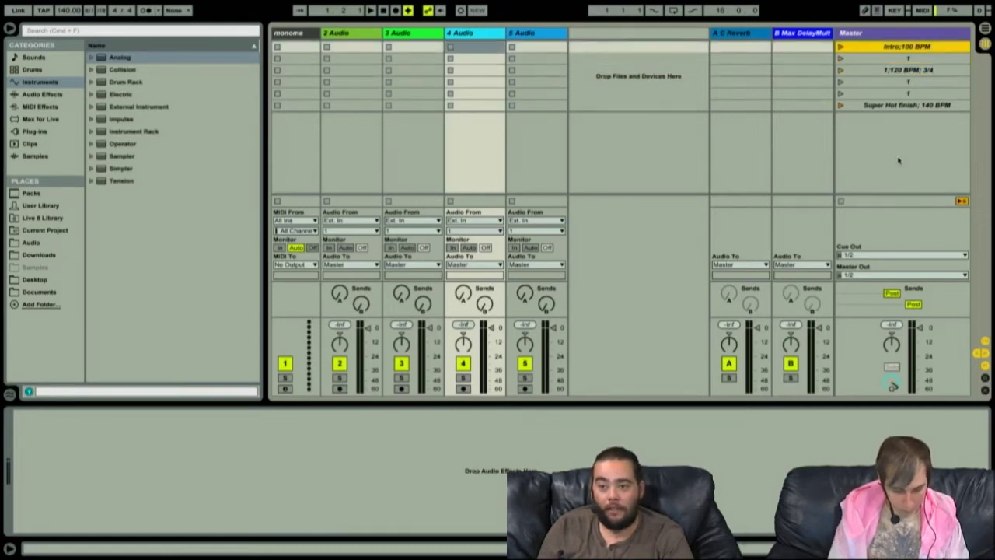
key("o")
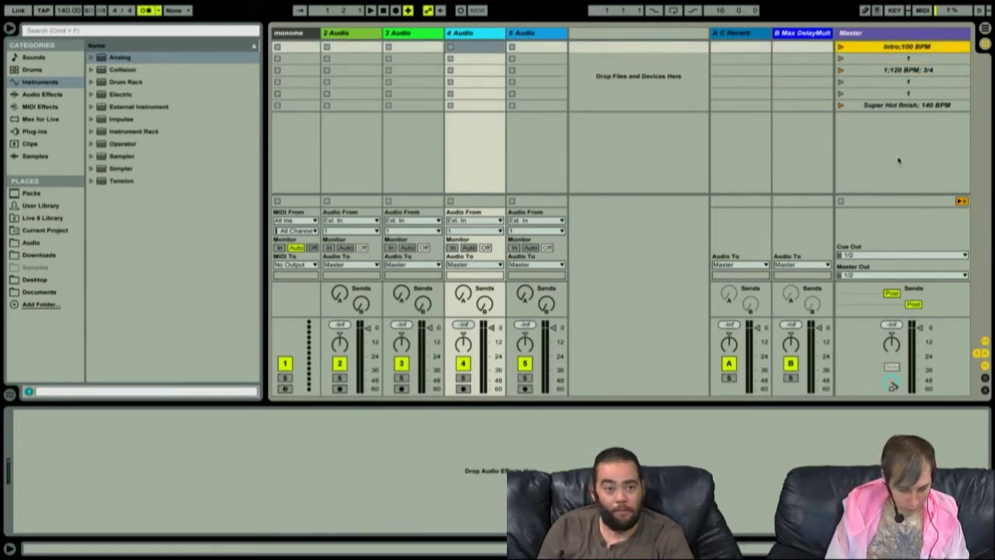
key("Return")
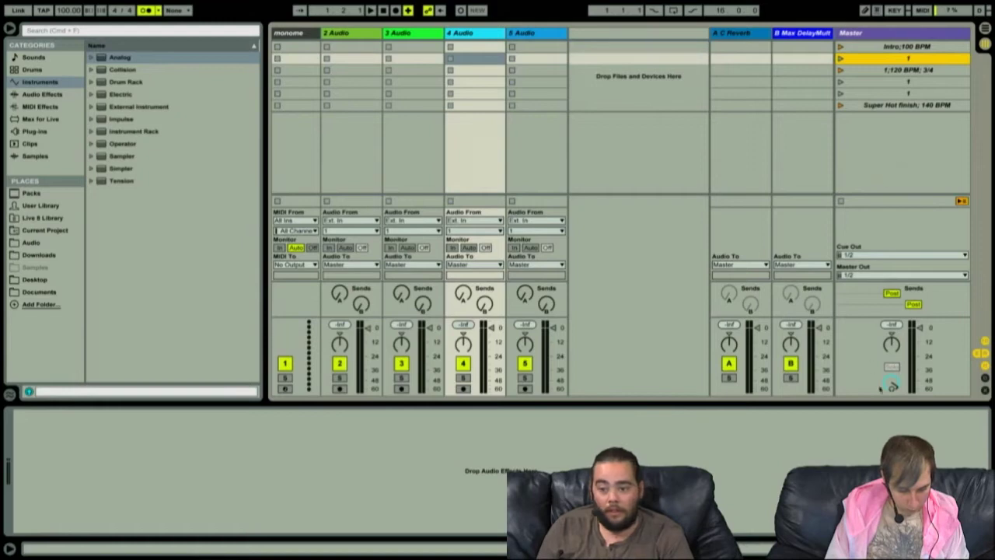
left_click_drag(892, 383, 893, 396)
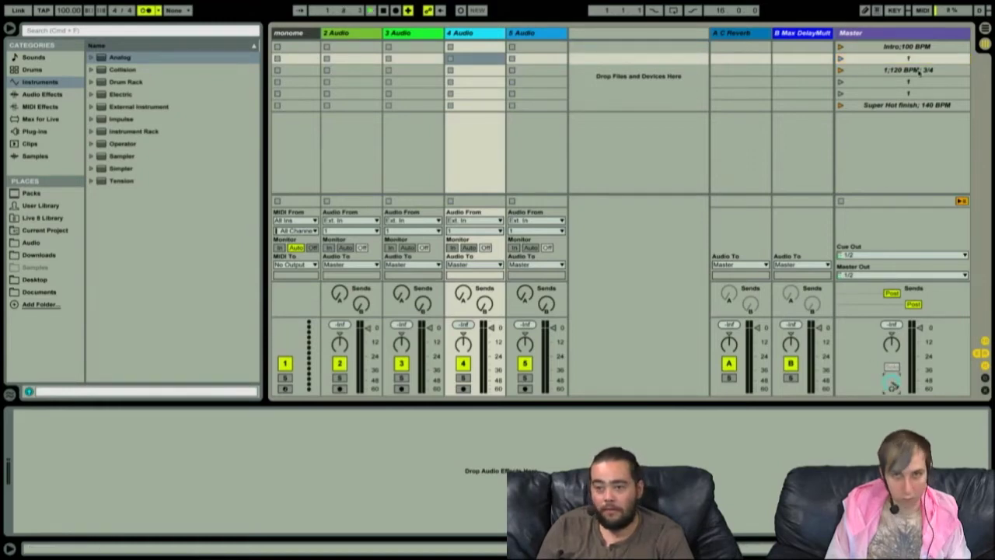
left_click(954, 70)
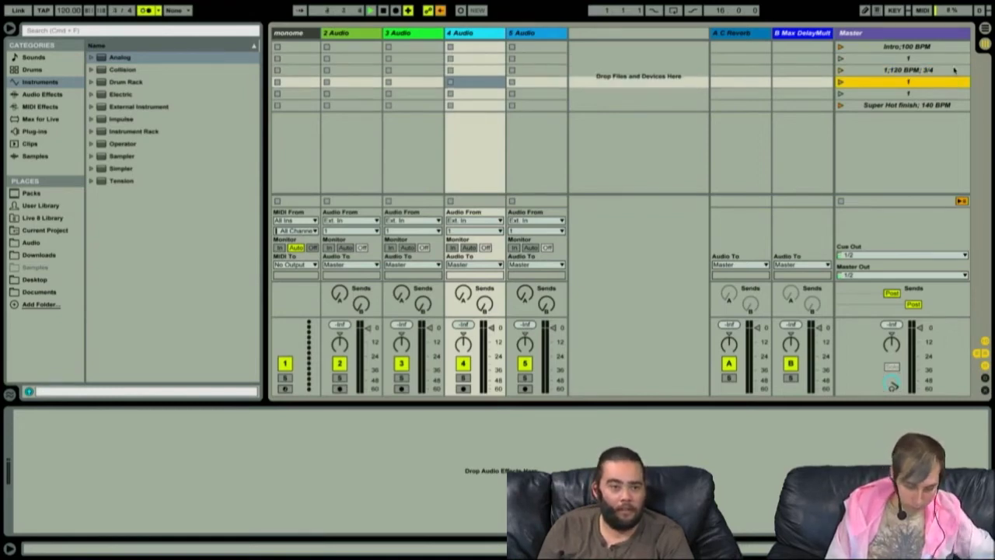
- Set the global launch quantization to 2 Bars and launch the Super Hot finish scene
left_click(955, 107)
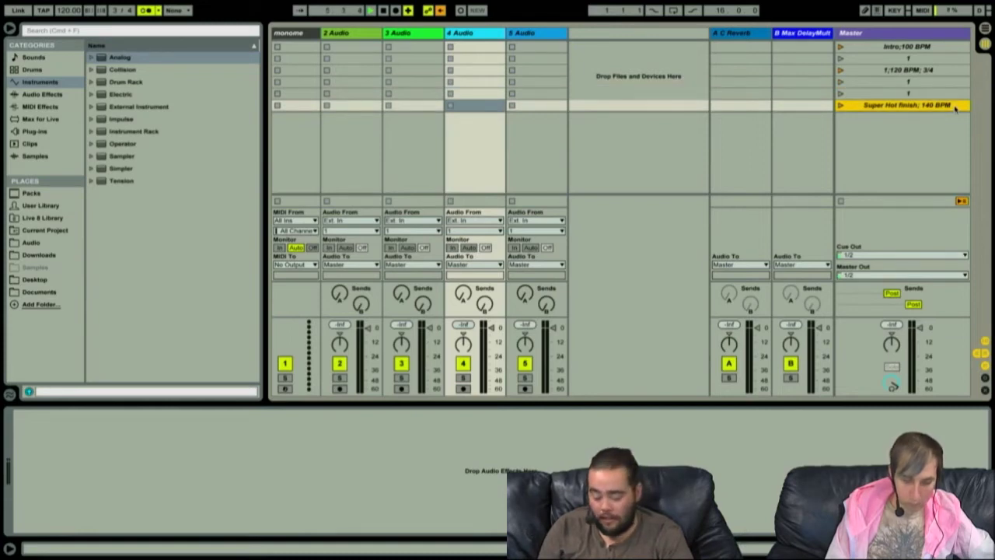
key("super+9")
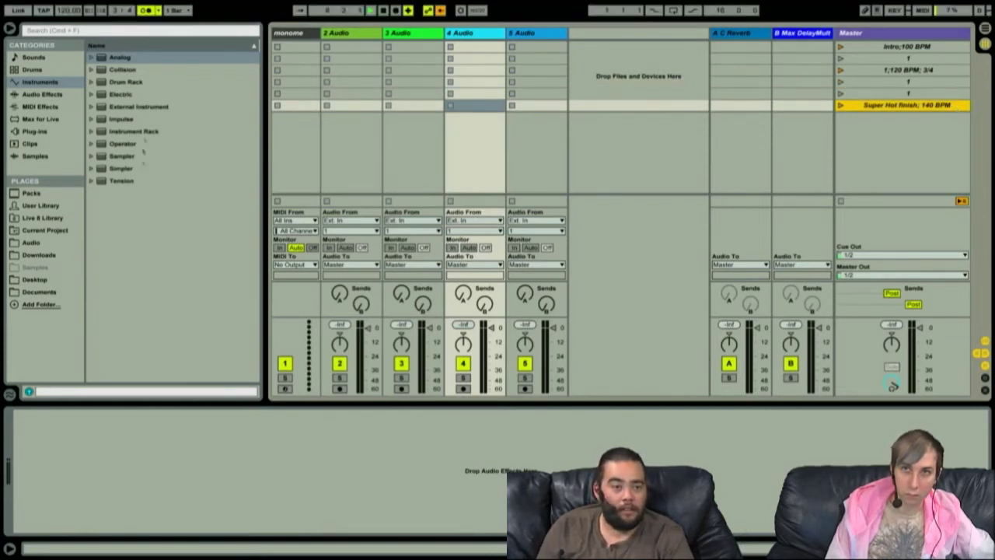
left_click(178, 10)
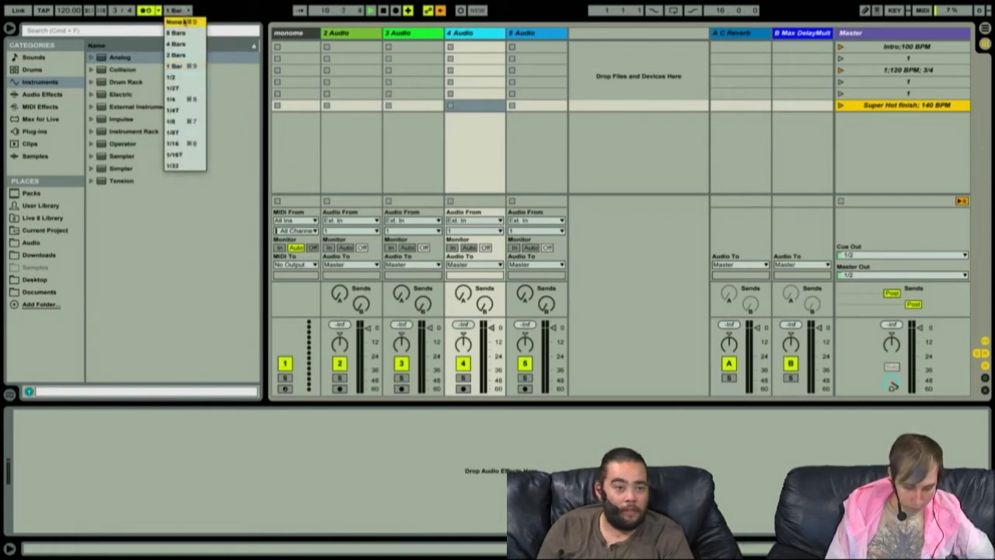
left_click(181, 56)
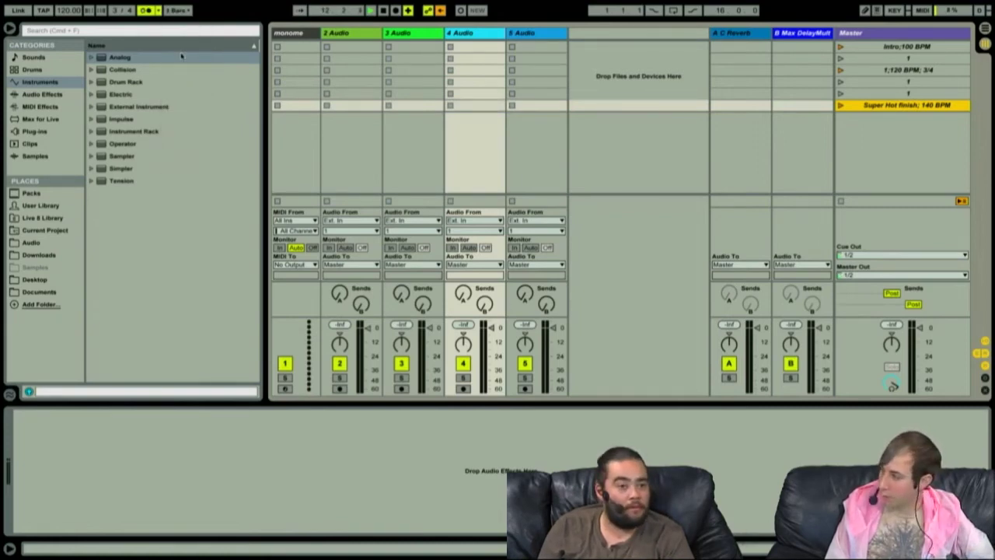
key("Return")
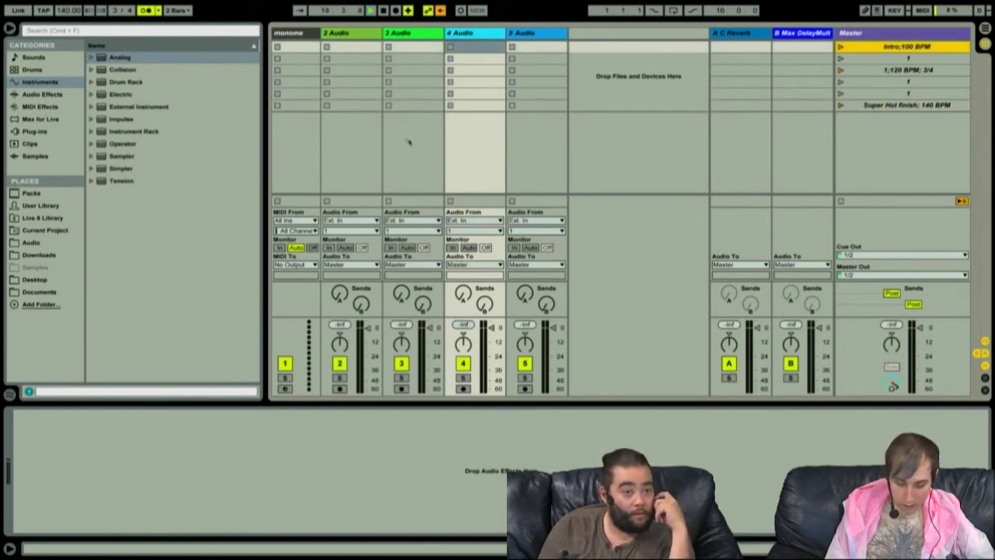
- Stop playback and relaunch the Super Hot finish scene to observe its tempo change under the 2-bar quantization
left_click(942, 106)
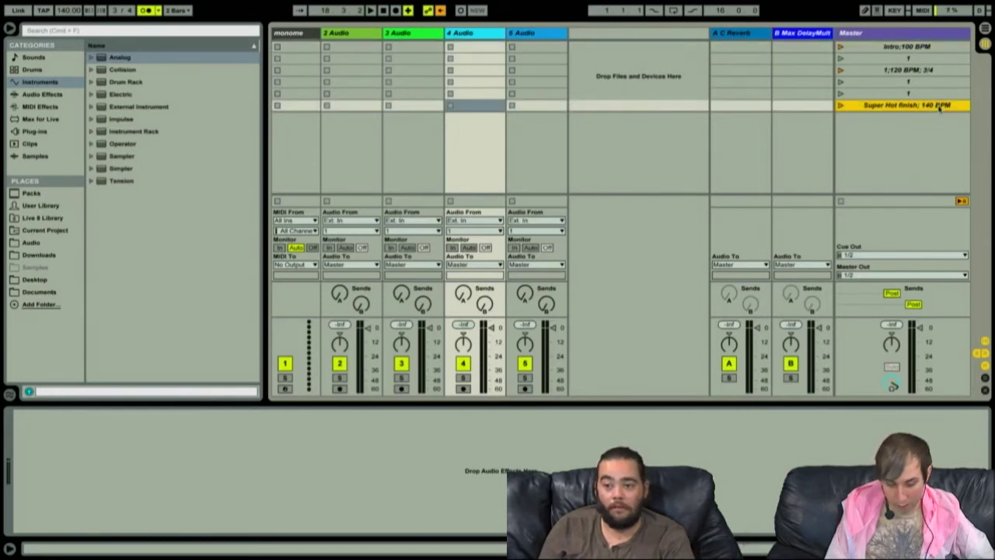
key("space")
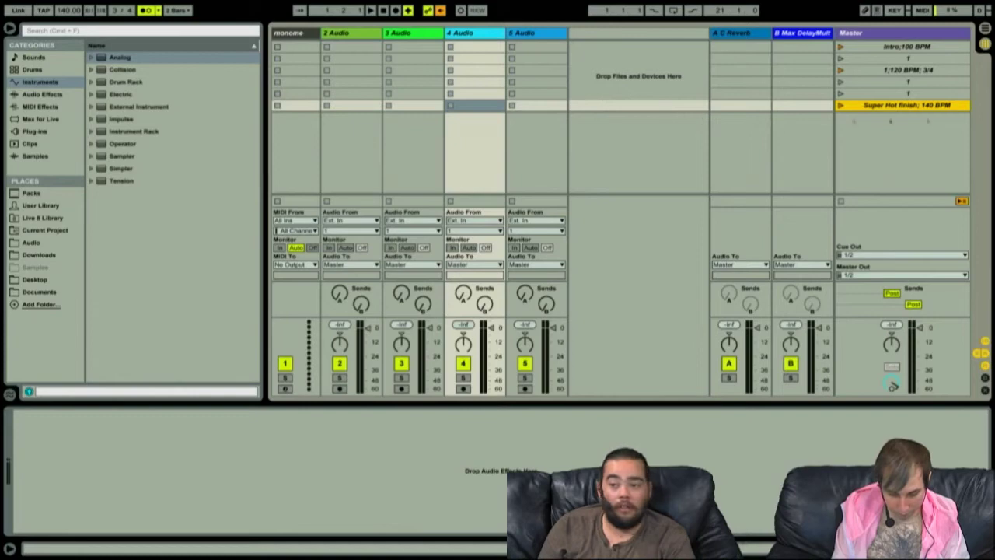
key("Return")
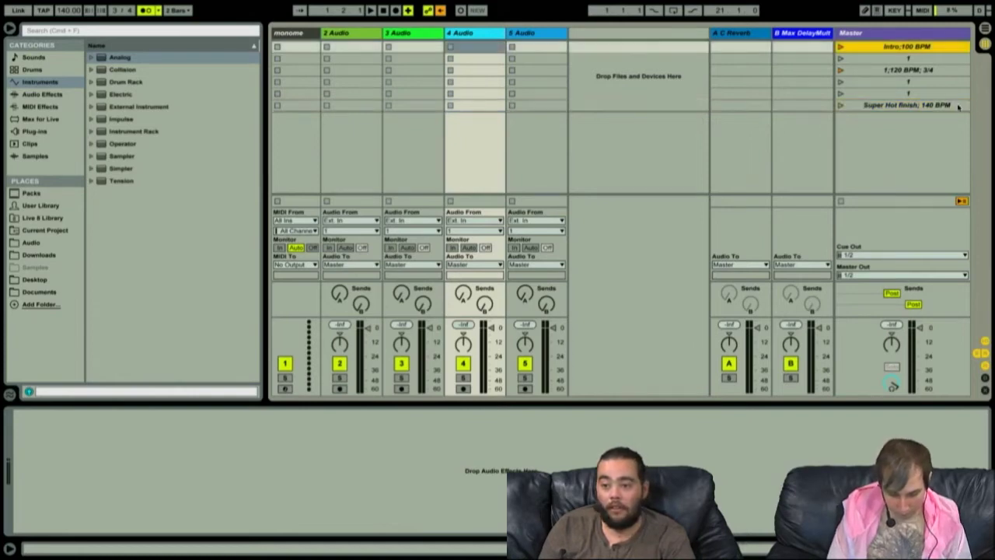
left_click(954, 107)
key("ctrl+r")
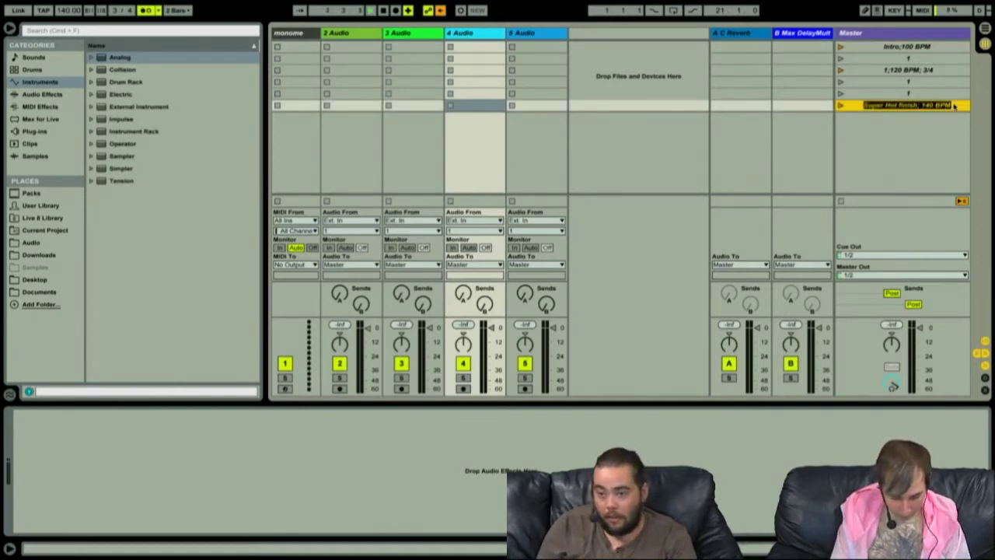
key("BackSpace")
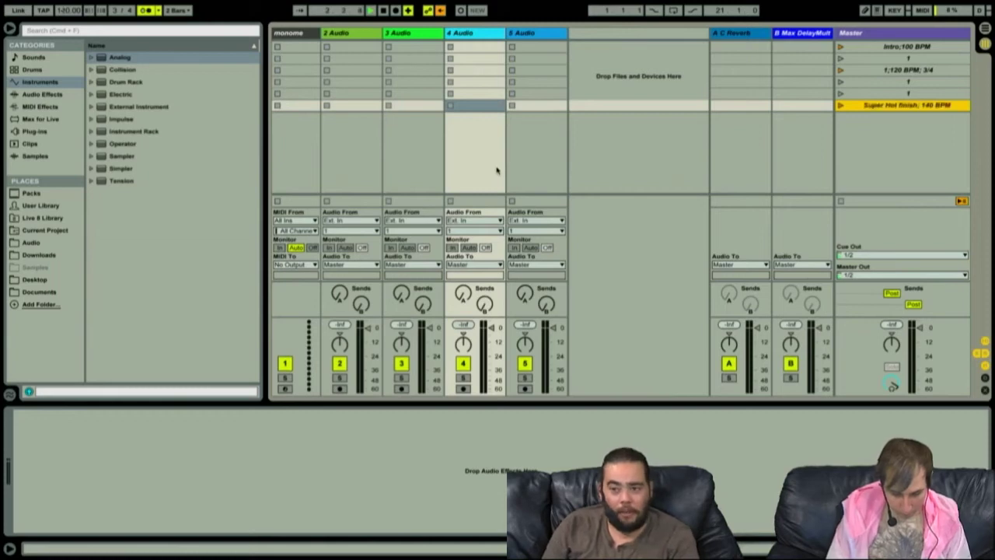
key("Return")
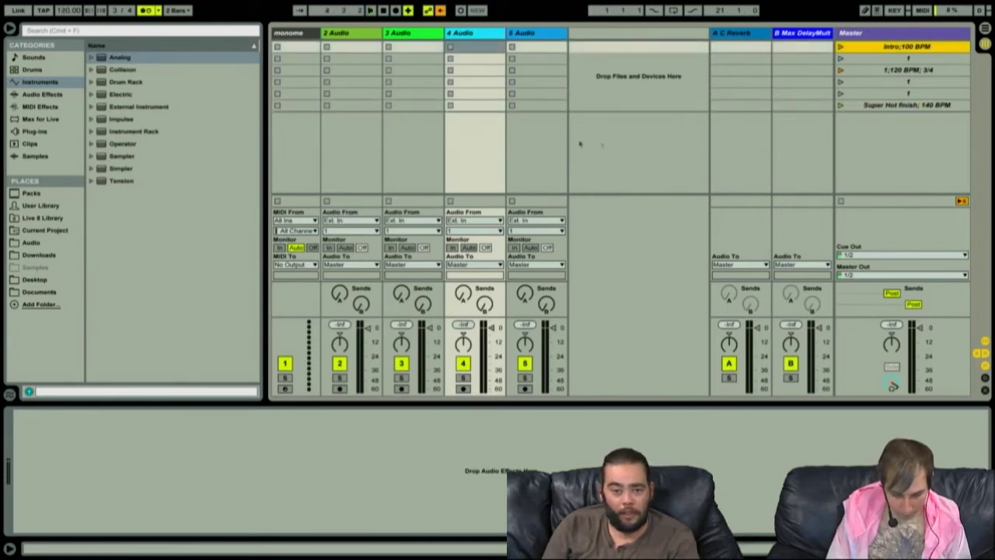
- Select the first clip slot of track 3 Audio and browse the Downloads and Audio folders for material
left_click(399, 46)
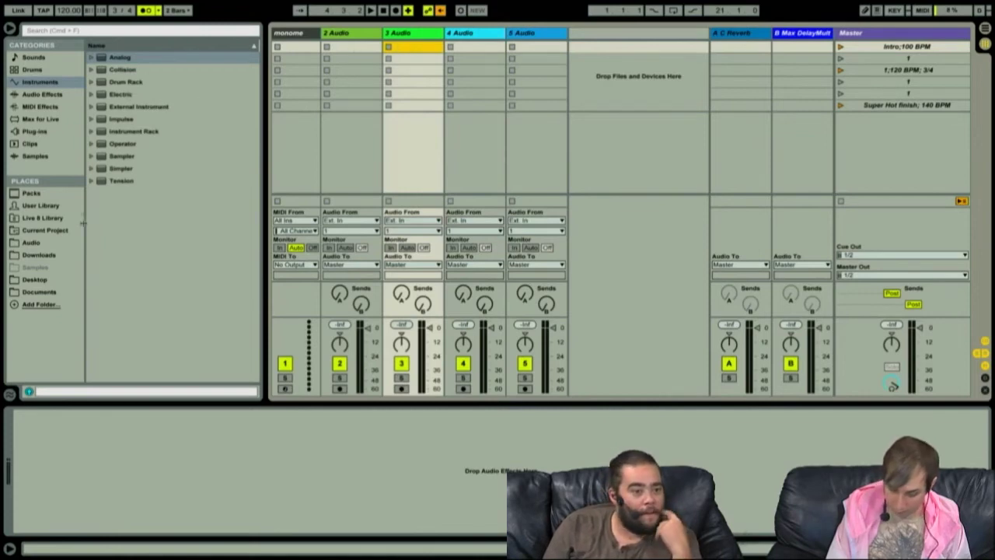
left_click(37, 255)
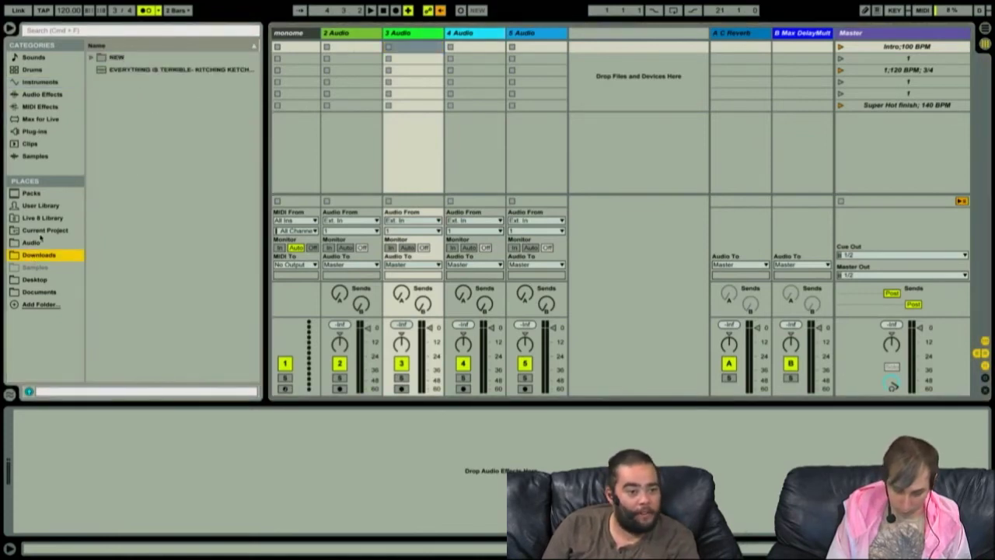
left_click(34, 242)
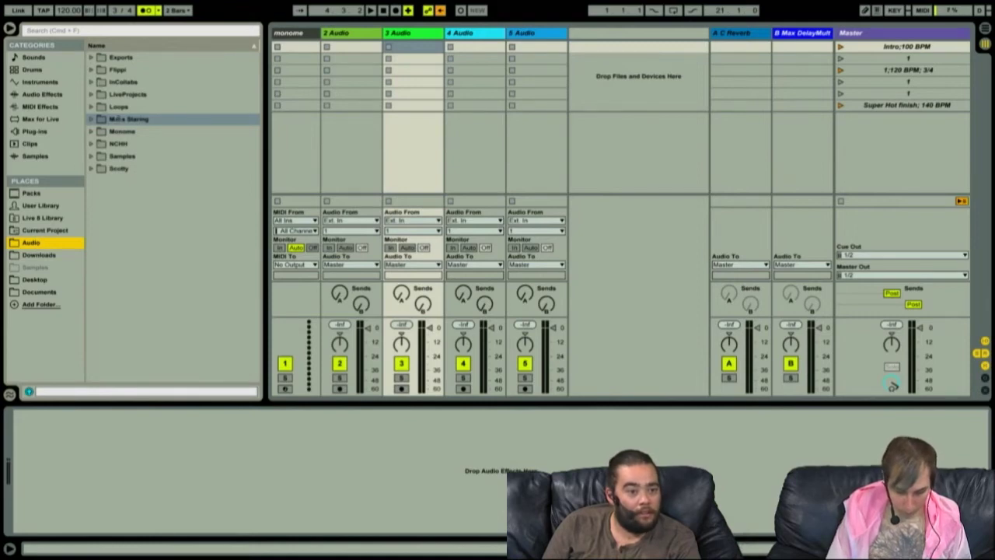
key("Down")
key("Up")
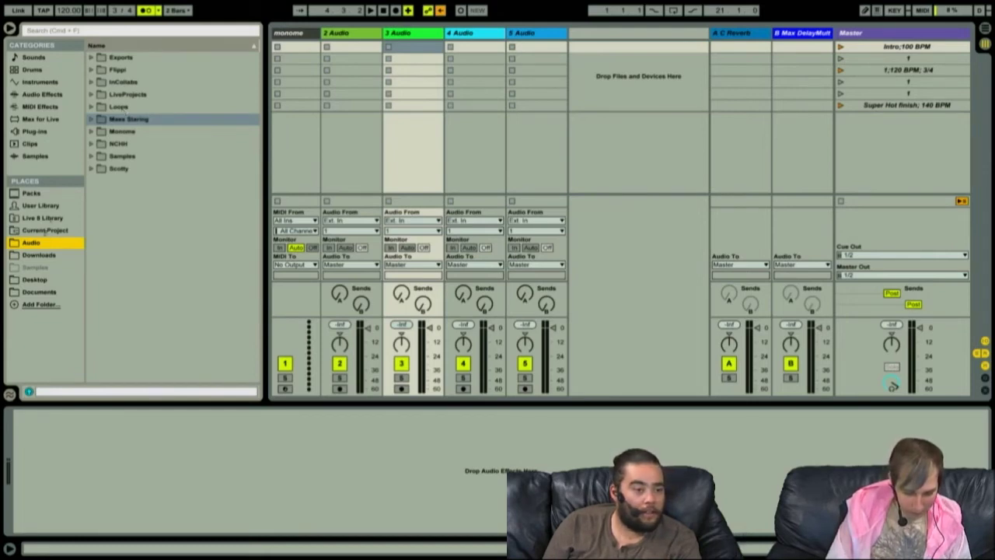
left_click(36, 258)
left_click(49, 247)
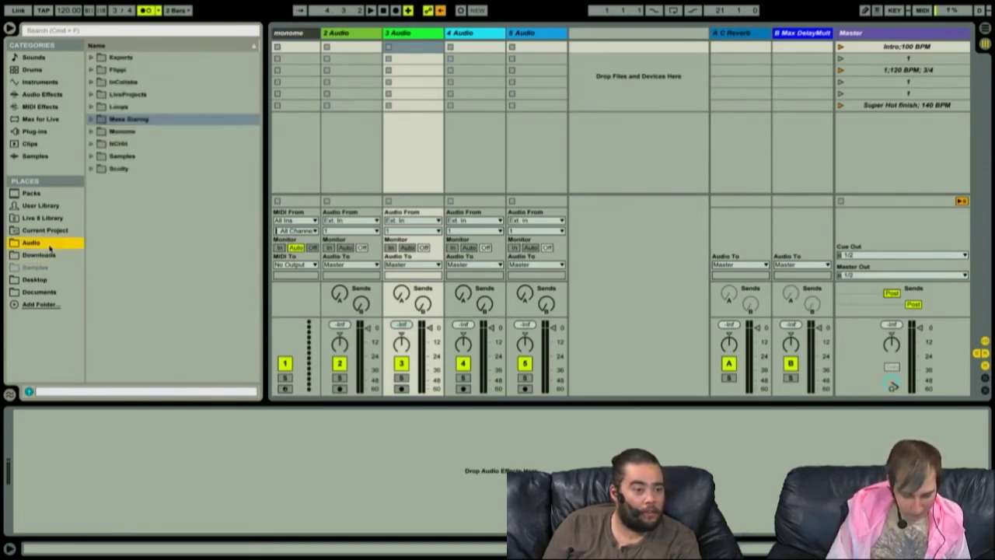
- Expand the Samples folder inside Audio and look through its subfolders, ending on Soul Game
left_click(125, 156)
key("Right")
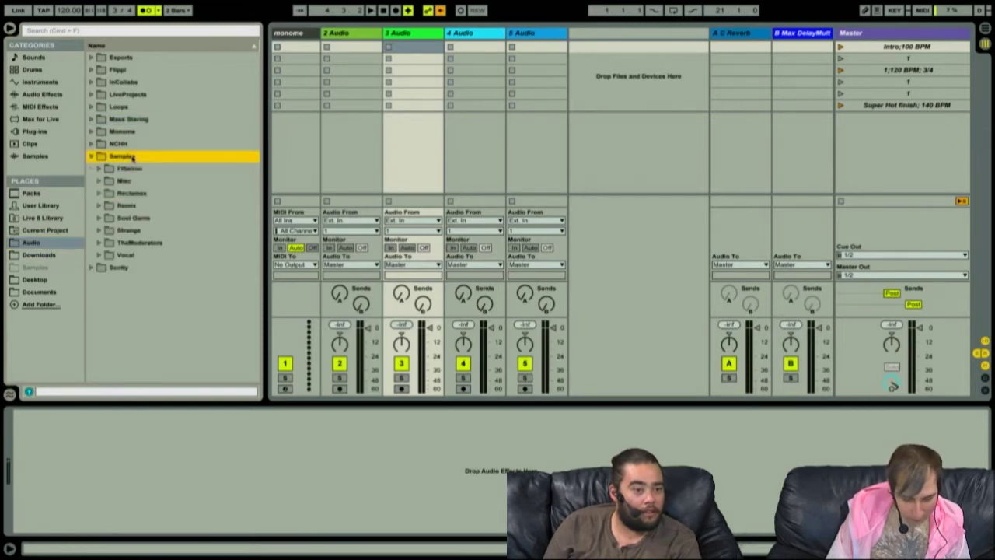
key("Down")
key("Down")
key("Down")
key("Down")
key("Down")
key("Down")
key("Up")
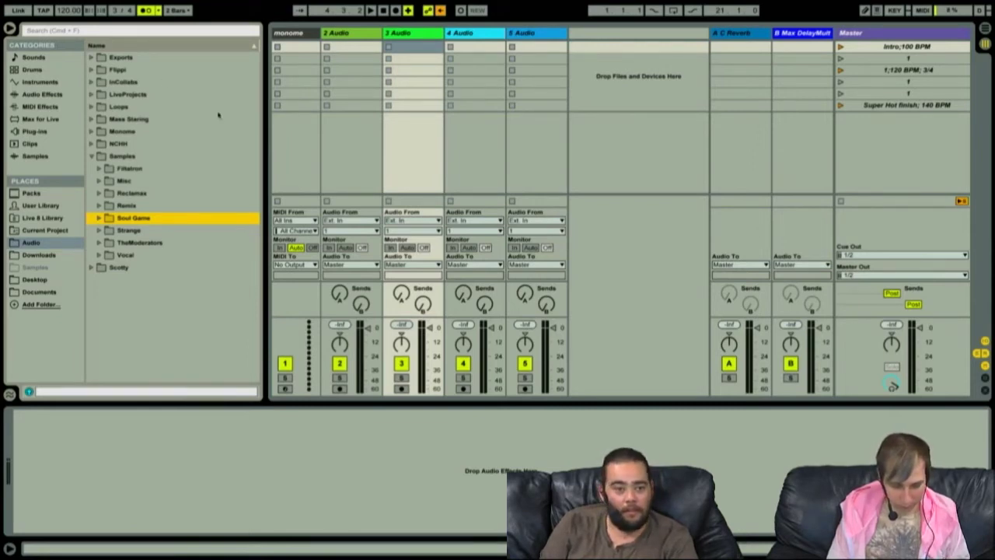
- Delete the Super Hot finish, 120 BPM 3/4 and Intro scenes from the set
left_click(915, 110)
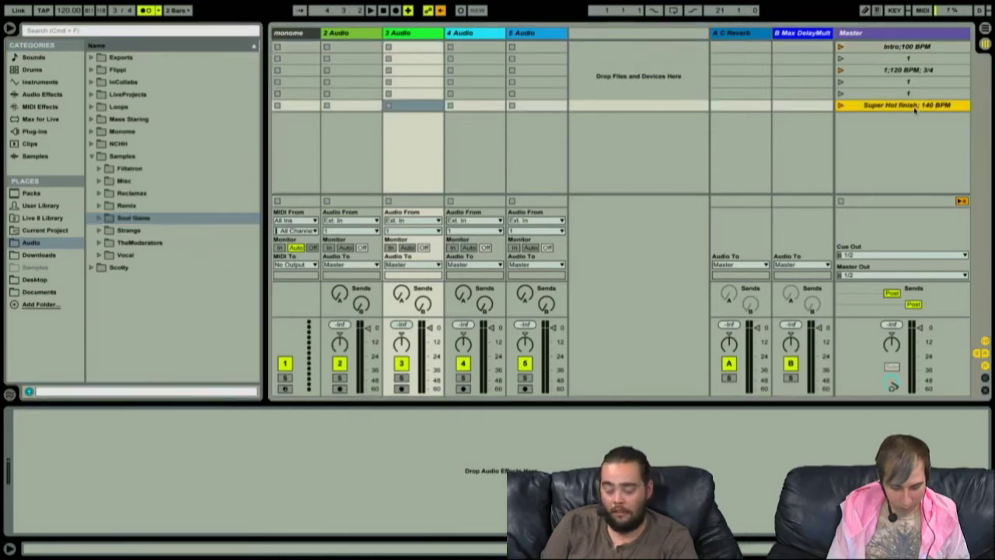
key("Delete")
left_click(899, 71)
key("Delete")
left_click(909, 48)
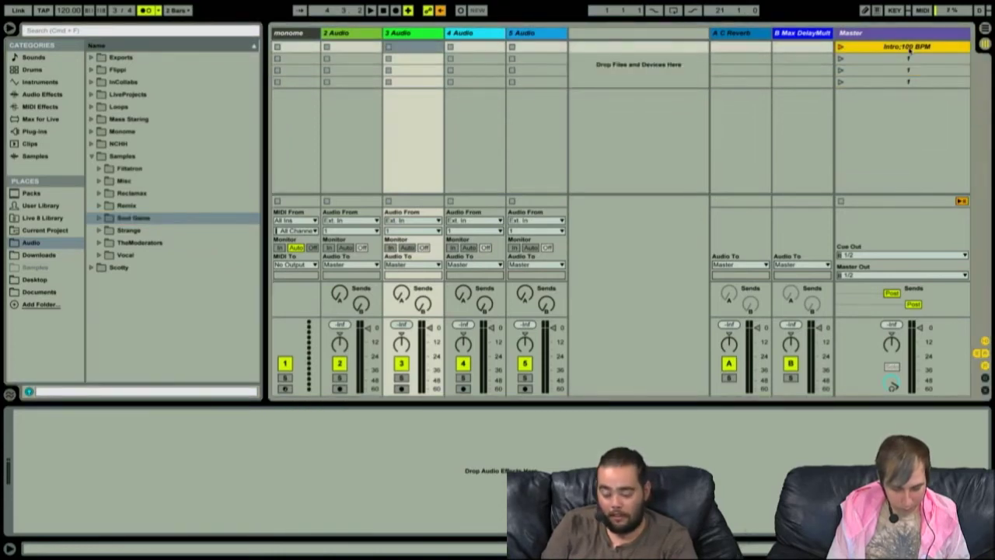
key("Delete")
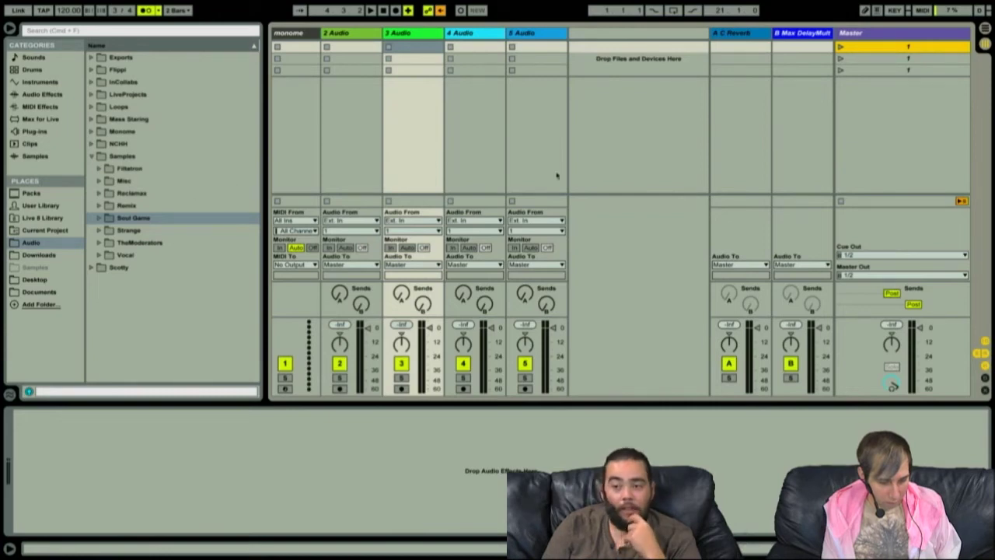
- Collapse the Samples folder, expand Loops in the Audio folder, and preview Ling.wav
left_click(527, 107)
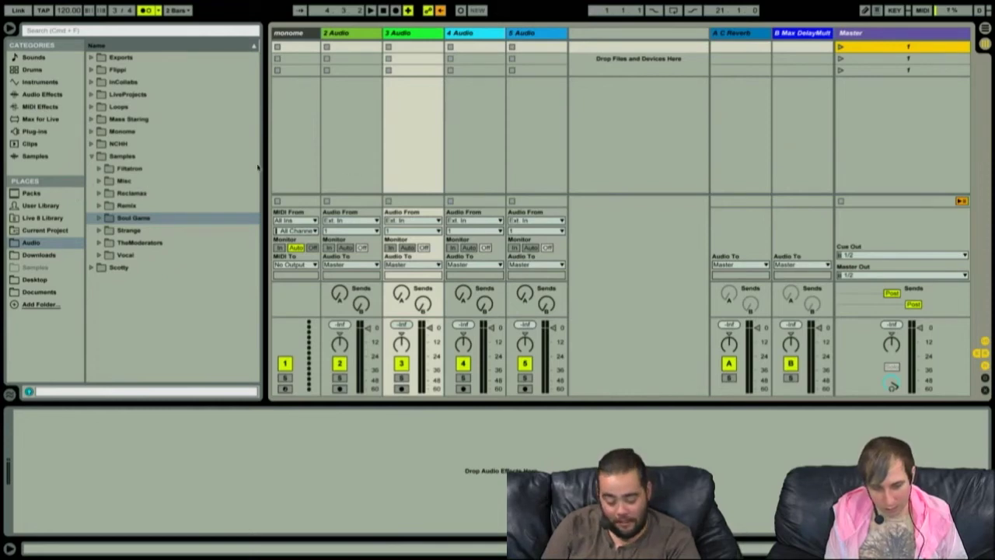
left_click(153, 121)
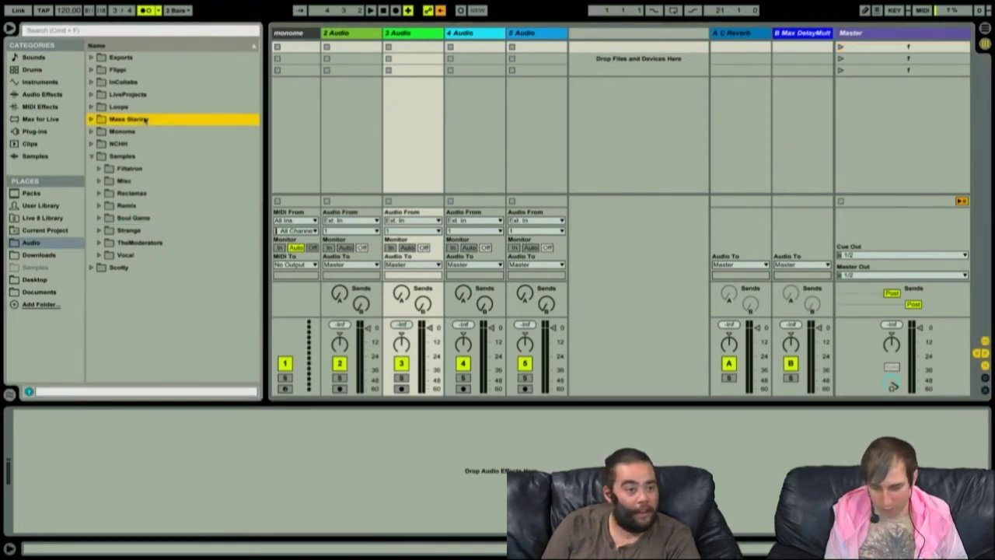
left_click(91, 157)
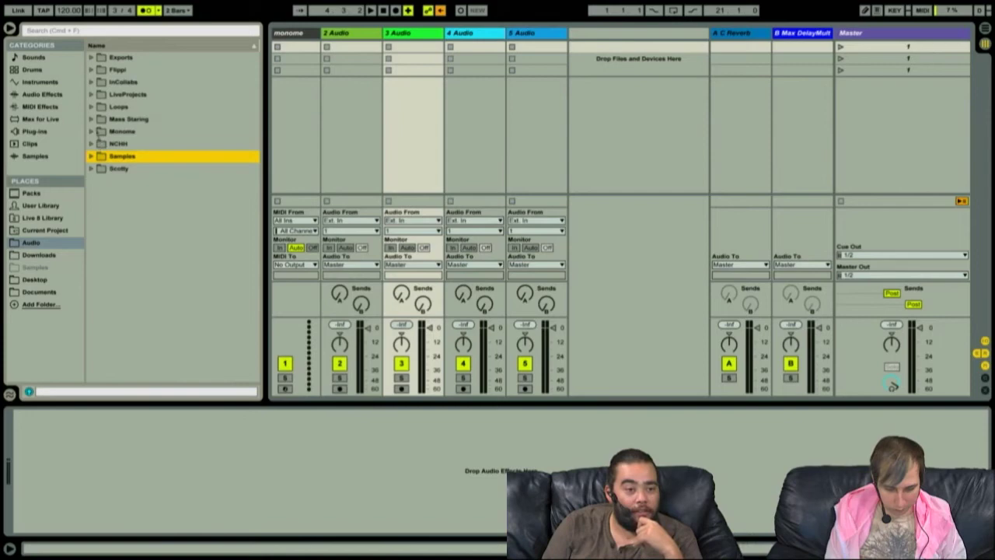
left_click(91, 106)
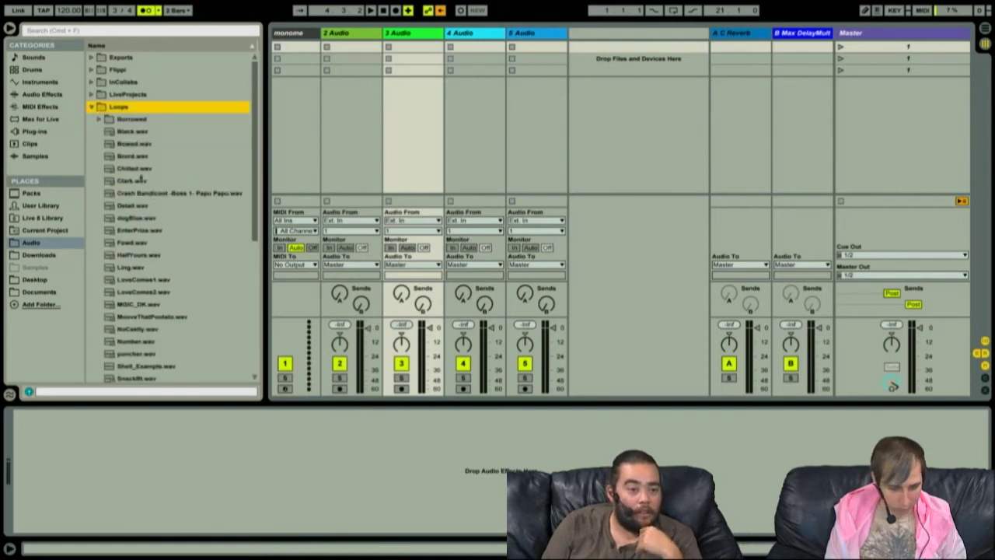
left_click(149, 268)
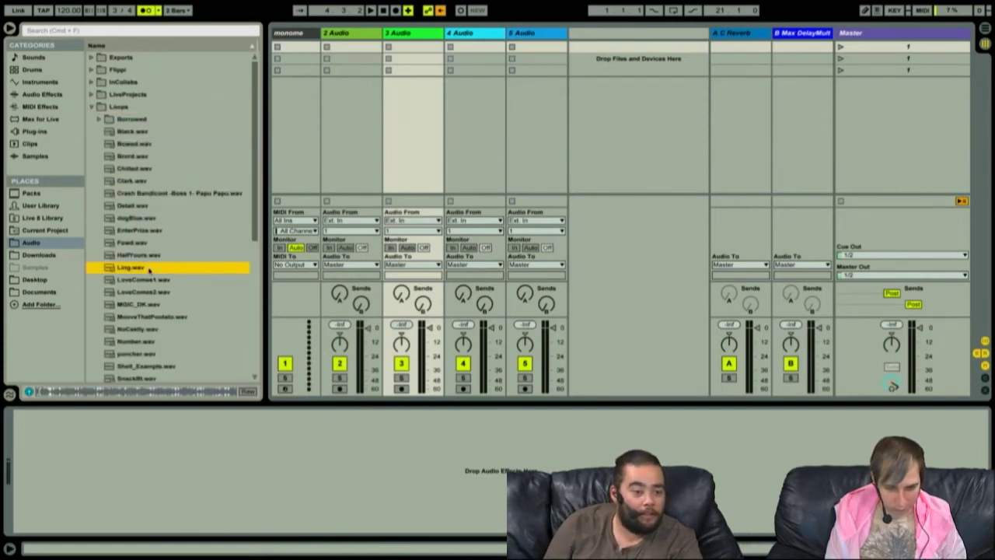
- Audition the samples in the Loops folder between Chilled.wav and MGIC_DK.wav, ending on MGIC_DK.wav
left_click(141, 305)
key("Up")
key("Up")
key("Up")
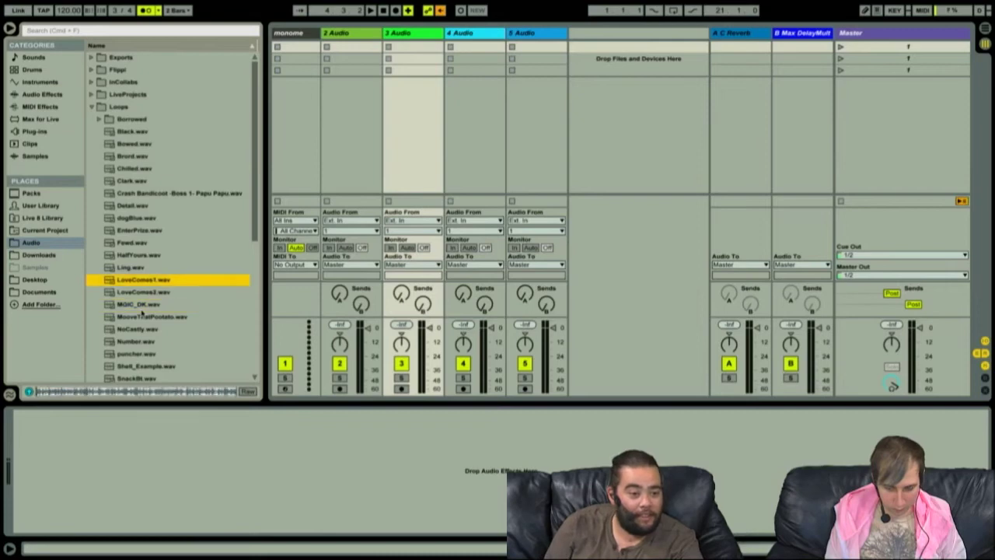
key("Up")
key("Up")
key("Up")
key("Up")
key("Up")
key("Up")
key("Up")
key("Up")
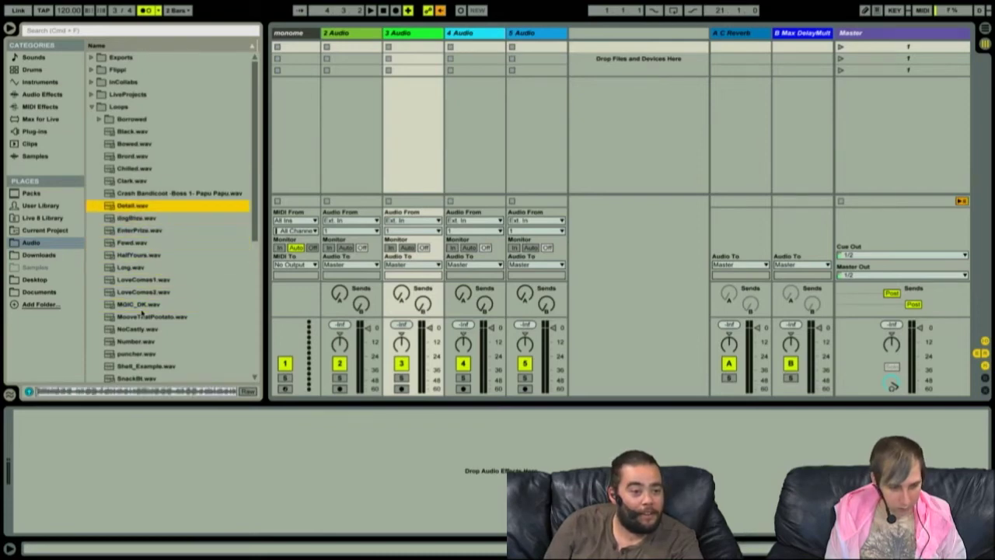
key("Up")
key("Down")
key("Down")
key("Down")
key("Down")
key("Down")
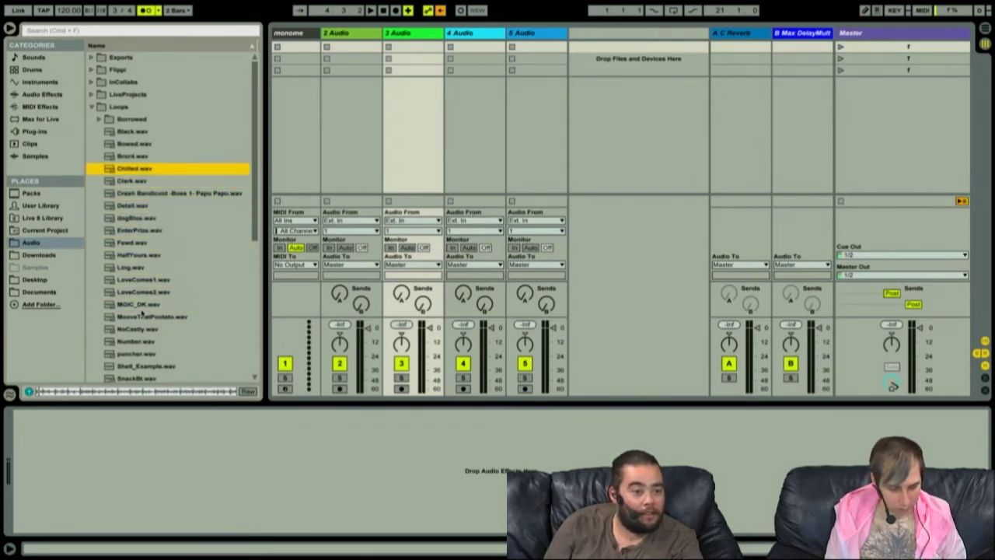
key("Down")
key("Down")
key("Down")
key("Down")
key("Down")
key("Down")
key("Down")
key("Down")
key("Down")
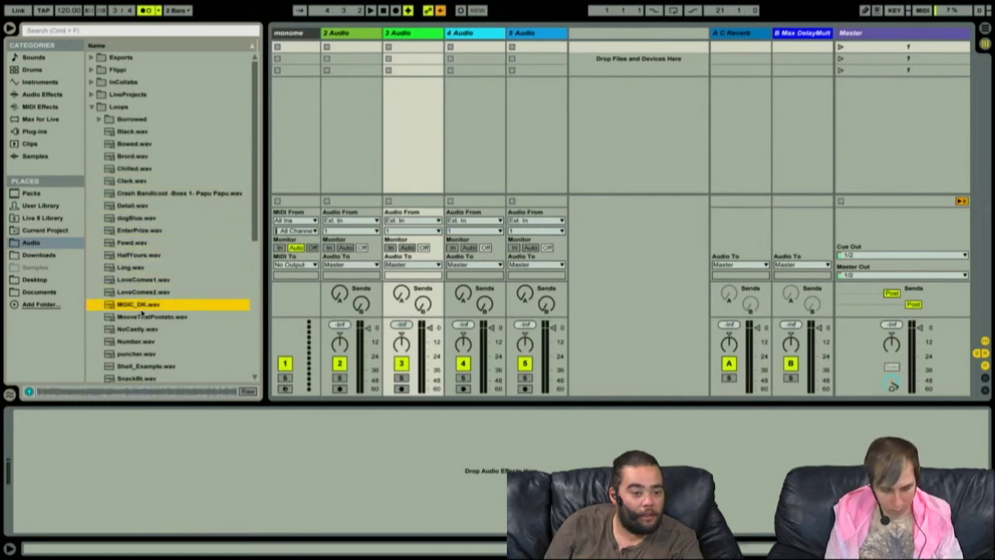
key("Up")
key("Up")
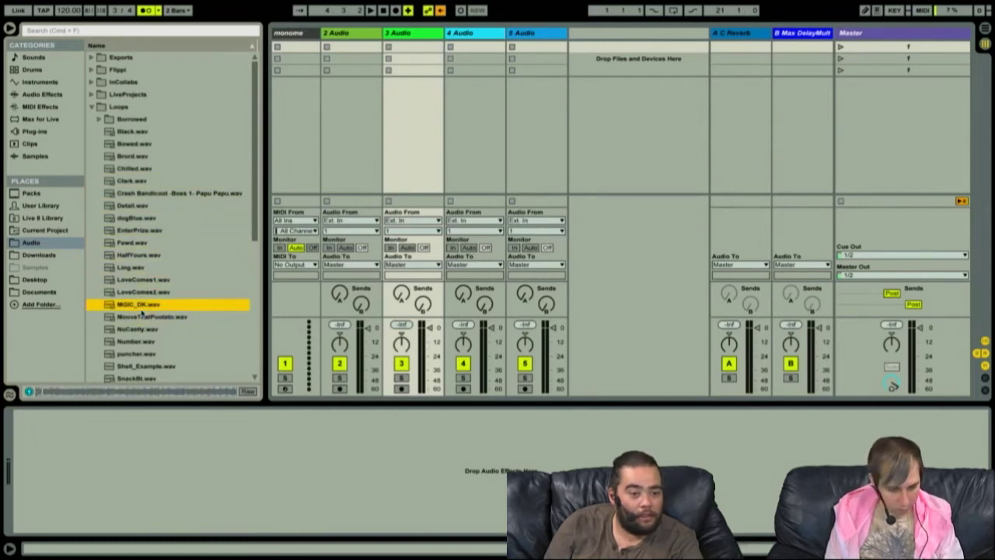
- Load MGIC_DK.wav into the first clip slot of track 2 Audio and enable Warp and Loop for the clip
left_click_drag(134, 306, 345, 46)
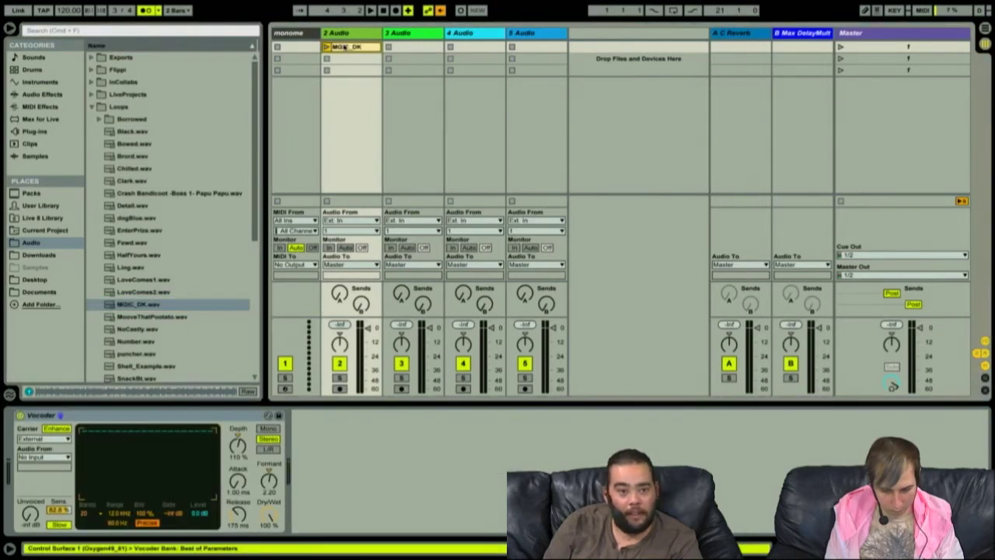
left_click(344, 47)
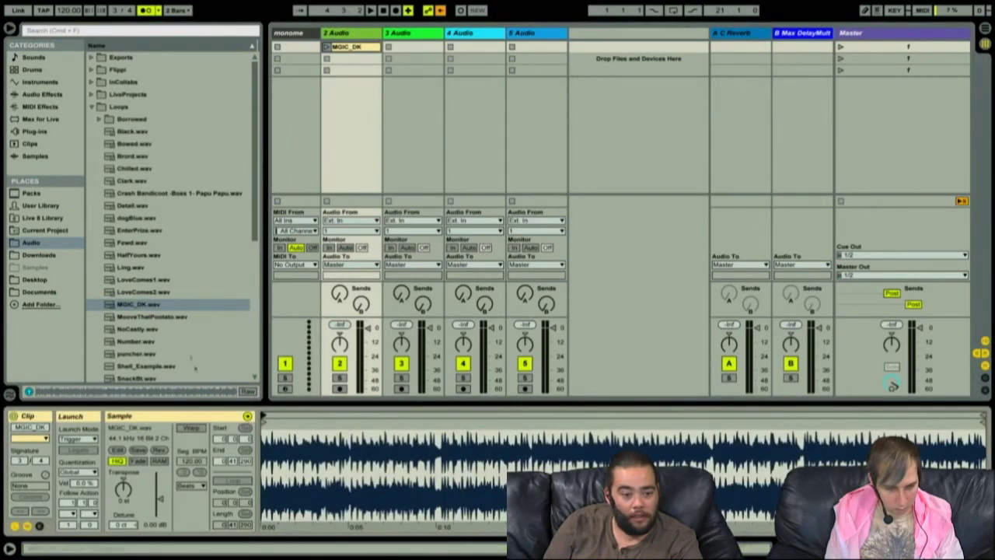
left_click(194, 428)
left_click(234, 481)
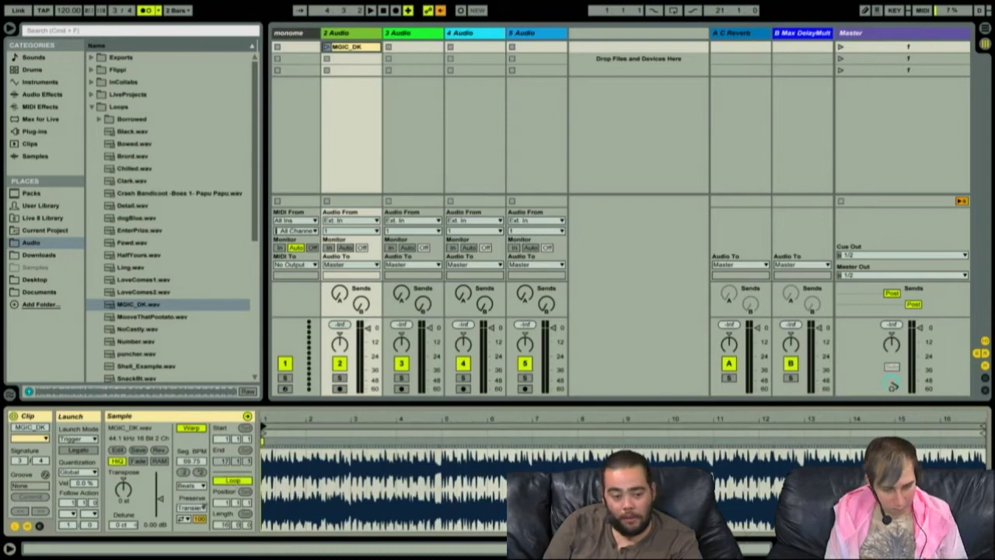
- Review the Preserve options for the MGIC_DK clip and set its warp mode to Complex
left_click(191, 506)
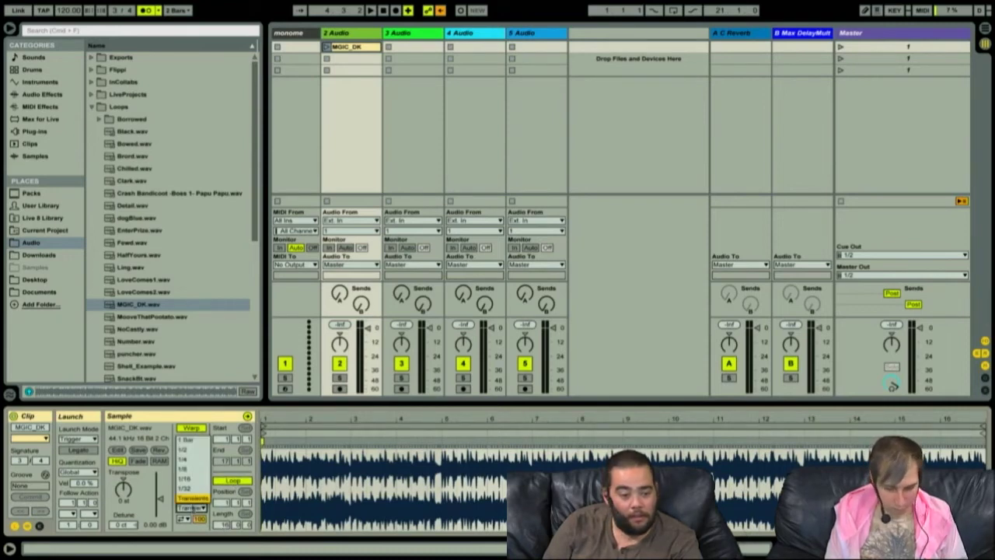
left_click(187, 497)
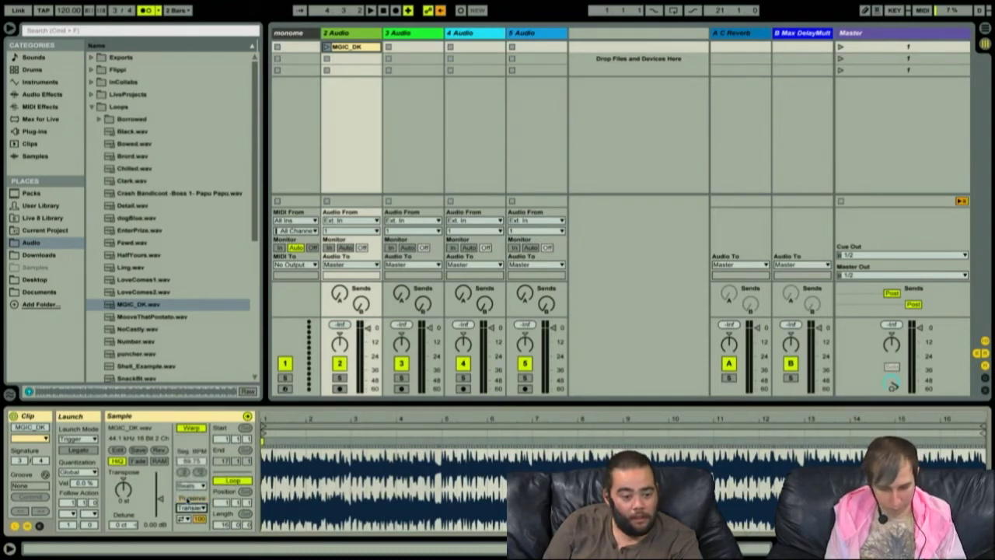
left_click(194, 485)
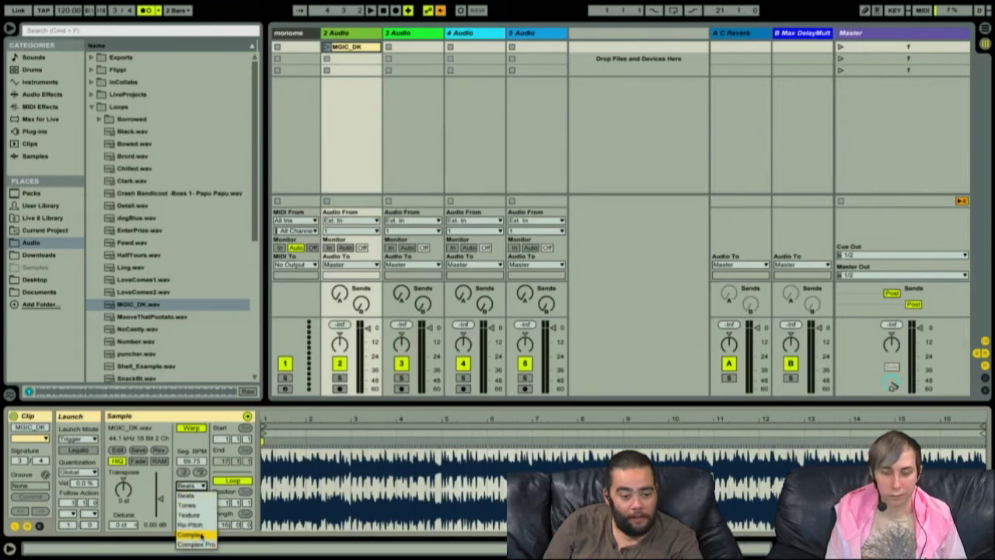
left_click(201, 536)
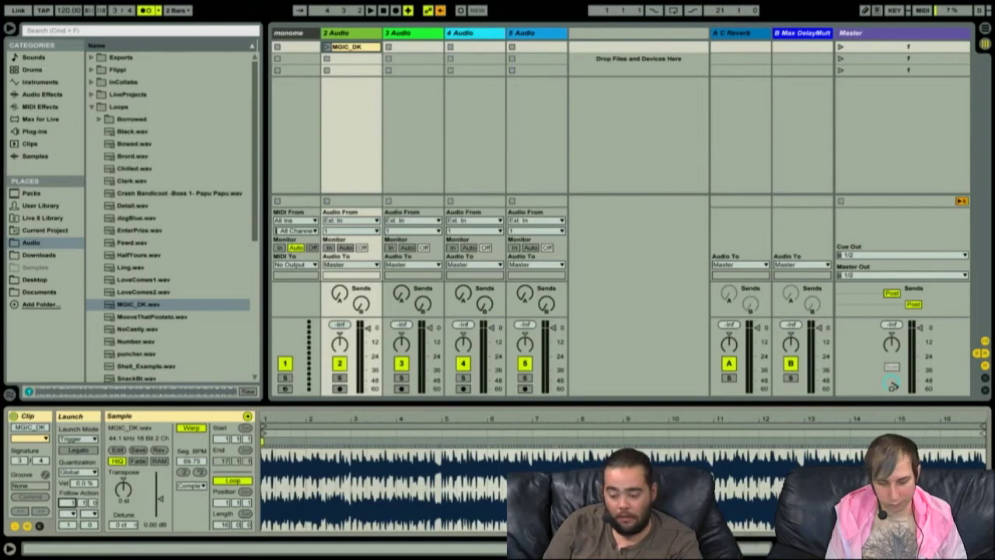
key("ctrl+Up")
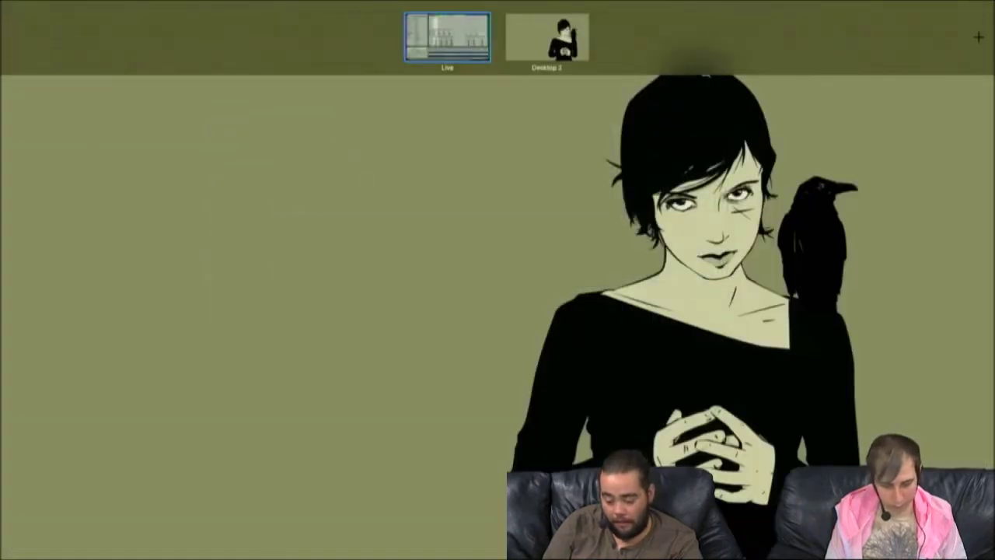
key("ctrl+Up")
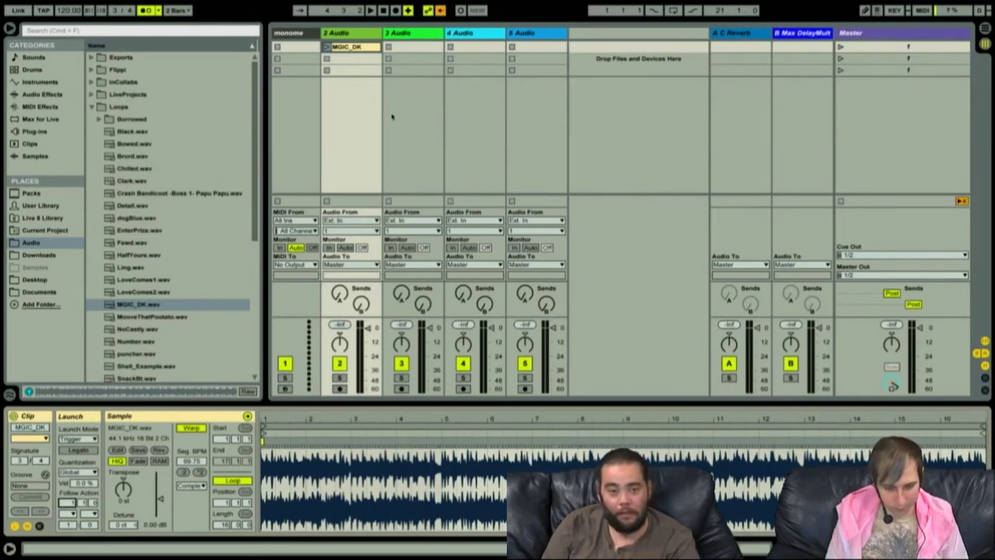
- Set the MGIC_DK clip's loop length to 1 bar and launch the clip
left_click(327, 47)
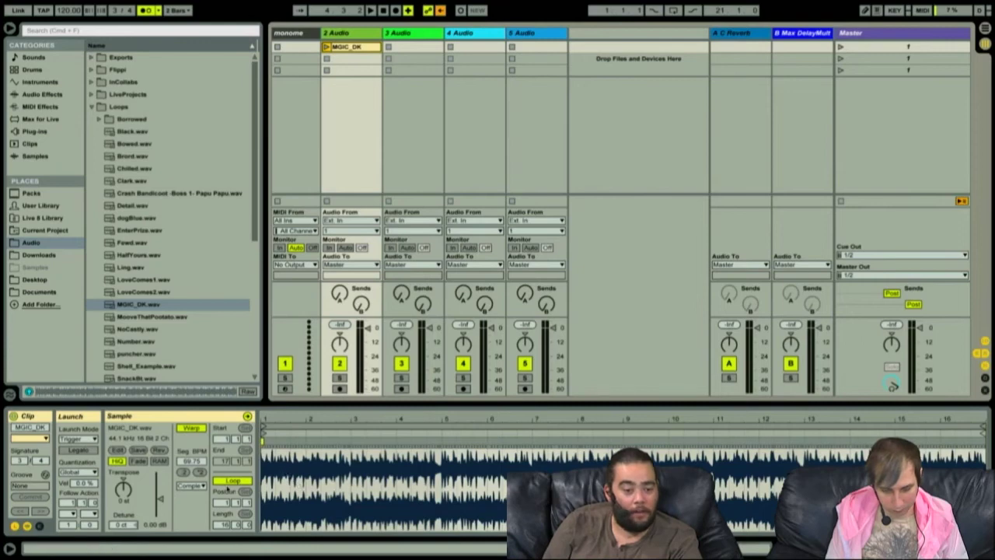
left_click(227, 524)
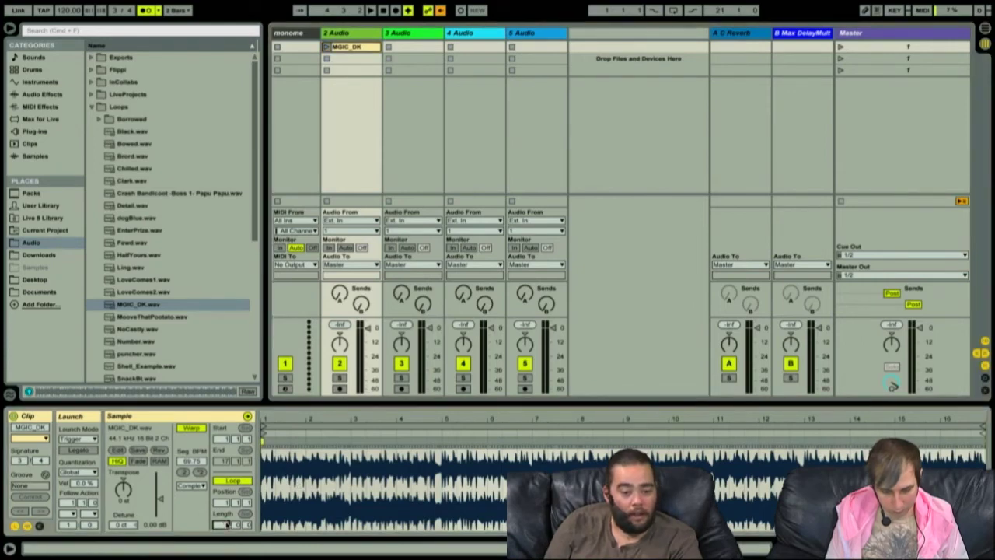
type("1")
key("Return")
left_click(326, 47)
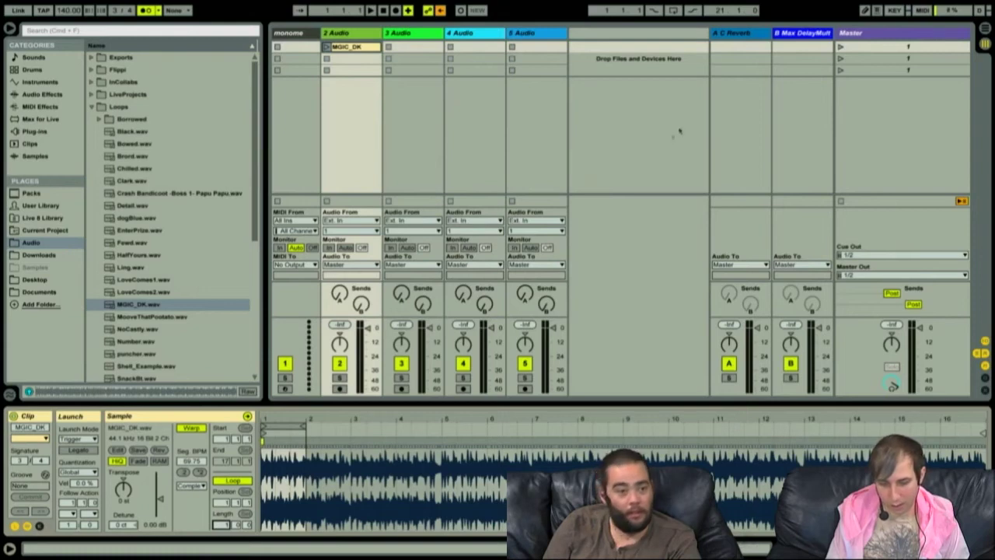
- Load the 1-01 mp3 song from the Desktop folder into the second slot of track 3 Audio and play it
left_click(35, 281)
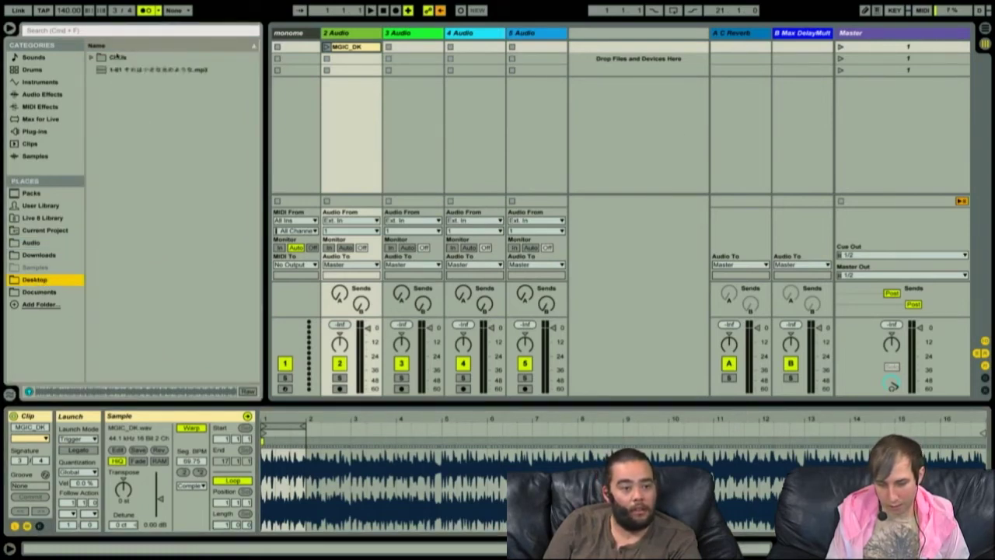
left_click_drag(112, 67, 413, 63)
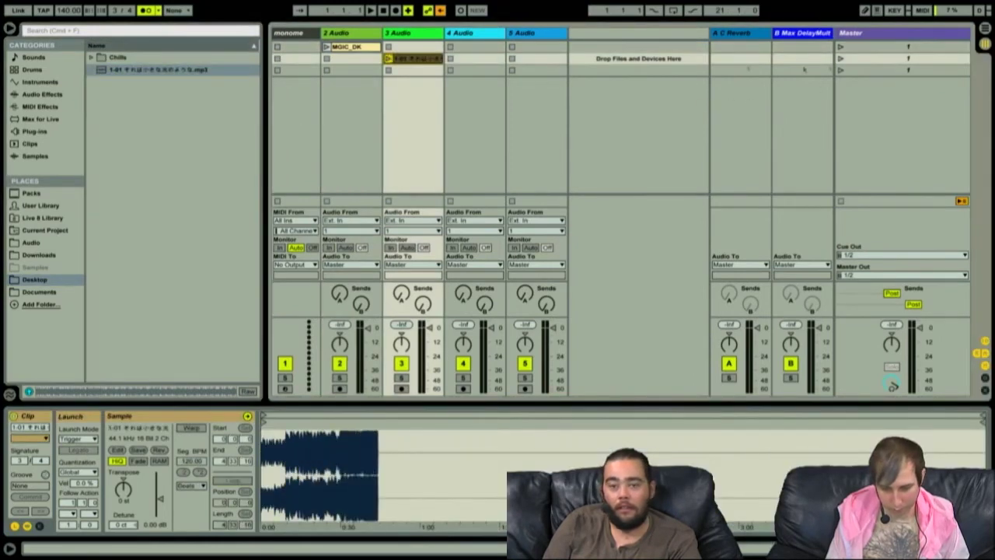
left_click(387, 58)
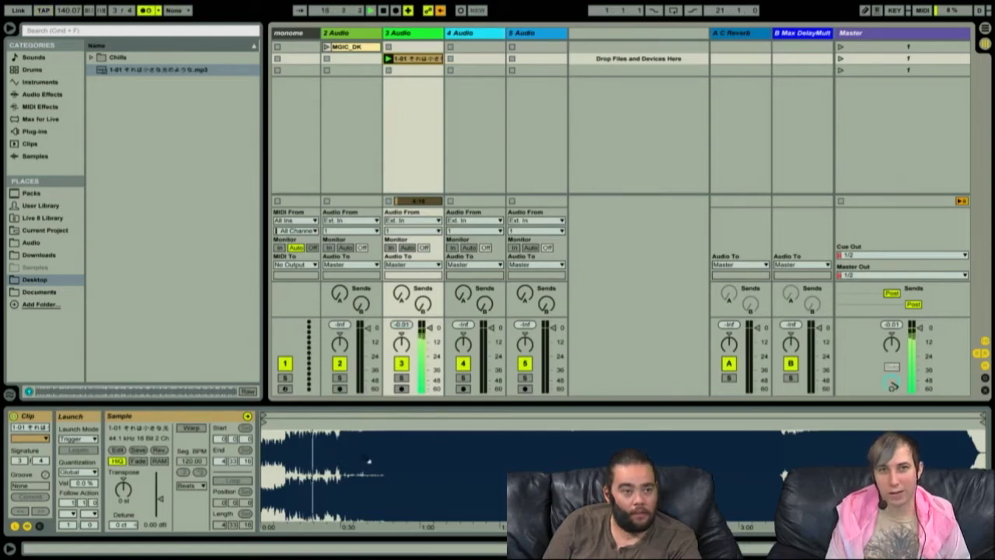
key("space")
key("space")
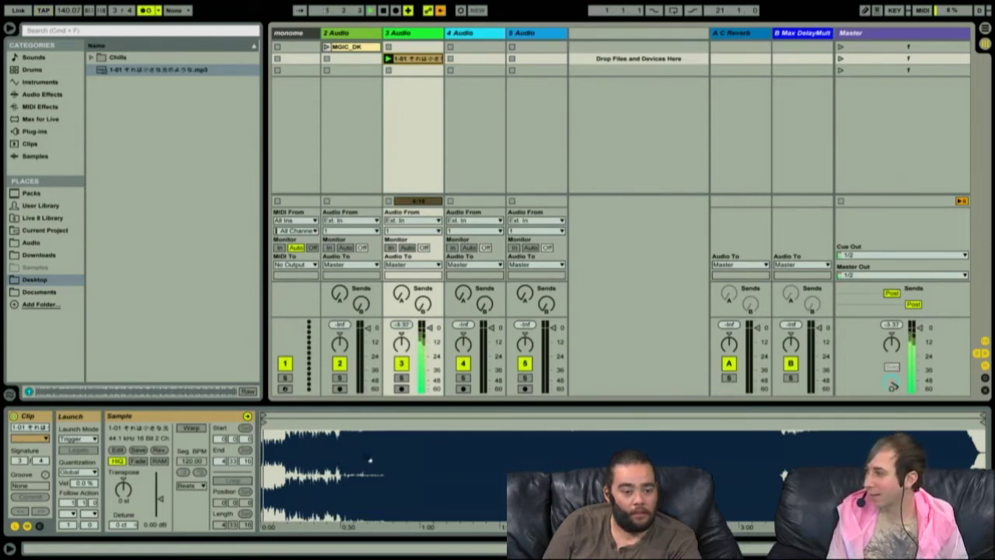
- Move the song clip's start marker to the first sound, at 0:0:336, checking playback along the way
left_click_drag(273, 435, 273, 493)
left_click_drag(440, 427, 441, 424)
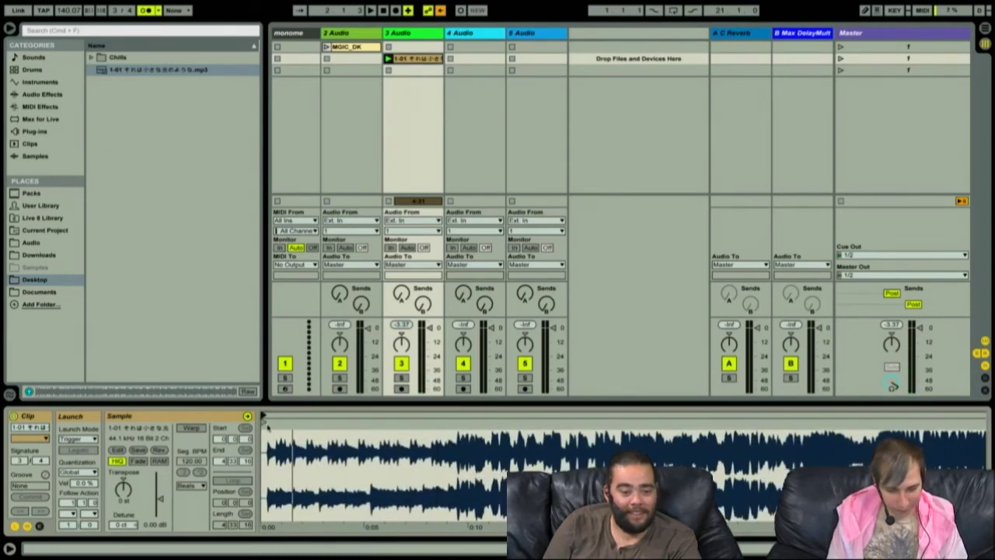
left_click_drag(264, 422, 269, 421)
key("space")
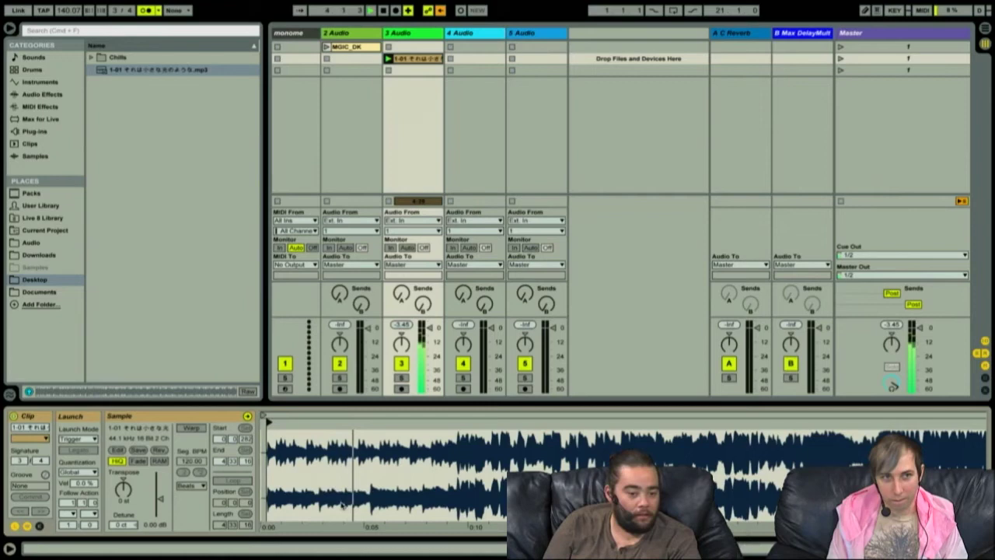
key("space")
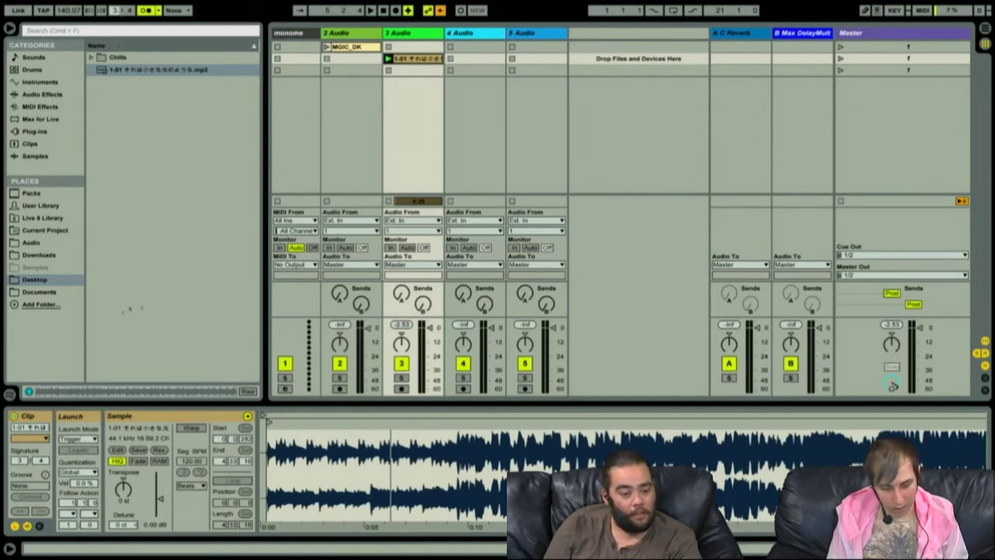
left_click_drag(278, 472, 353, 475)
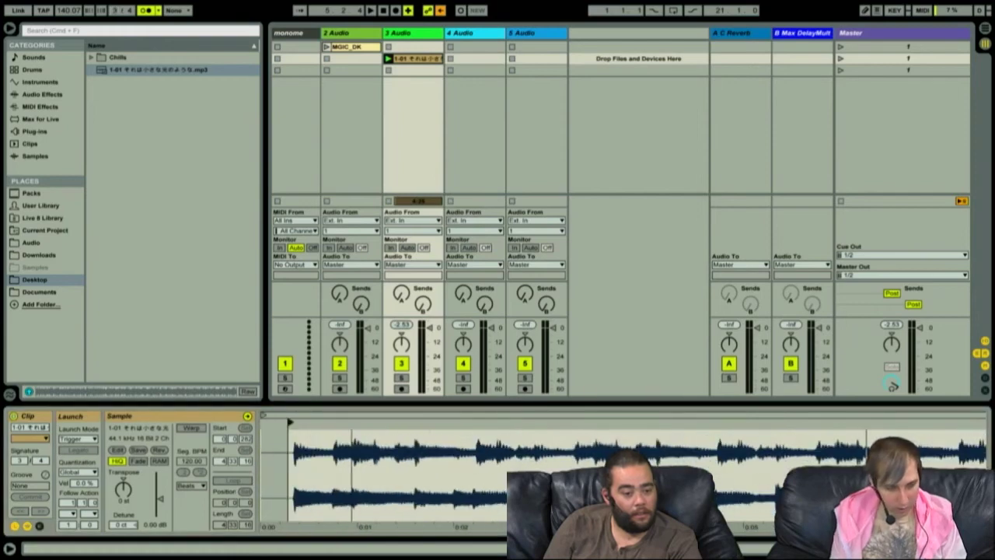
left_click_drag(292, 423, 295, 423)
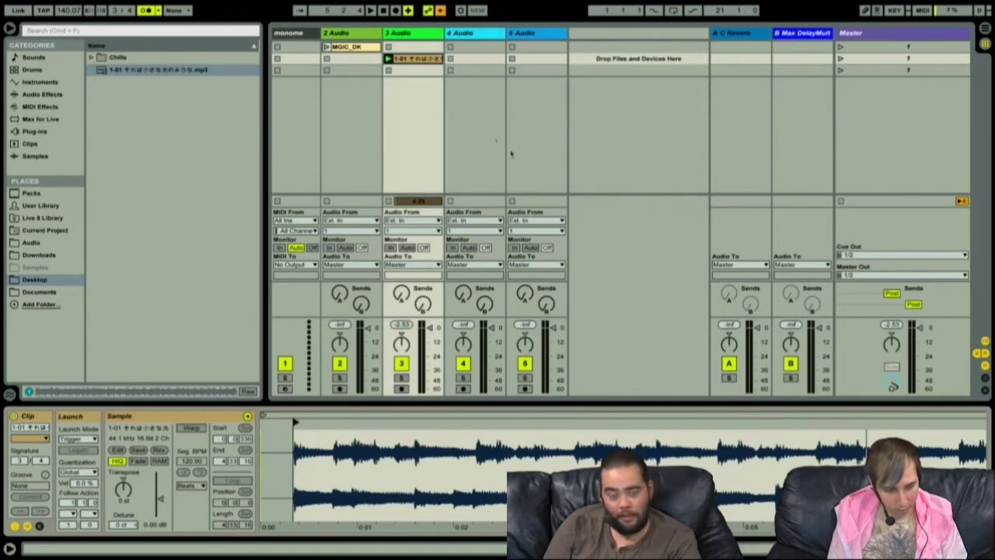
- Review the Record, Warp and Launch preferences, then examine the waveform closely at the song clip's start marker
key("super+comma")
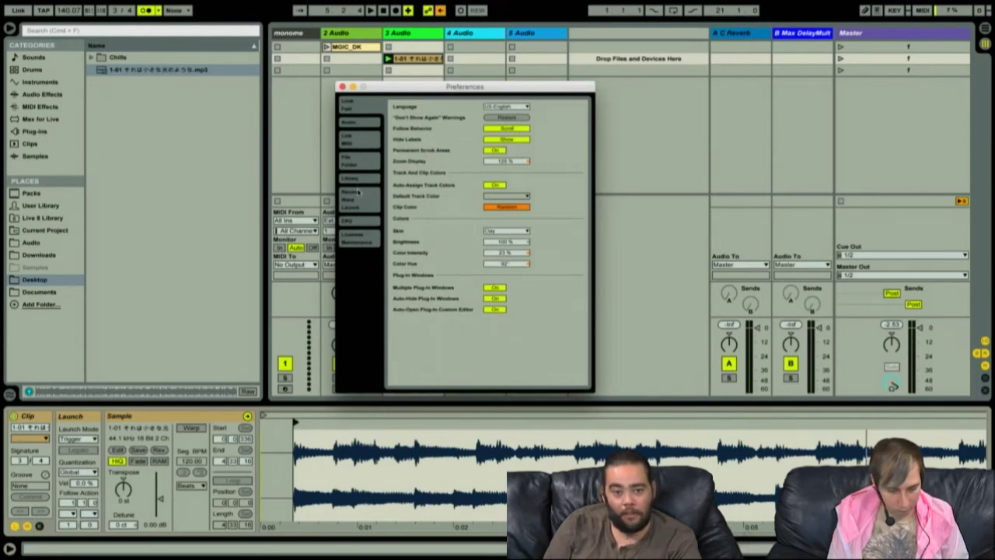
left_click(358, 192)
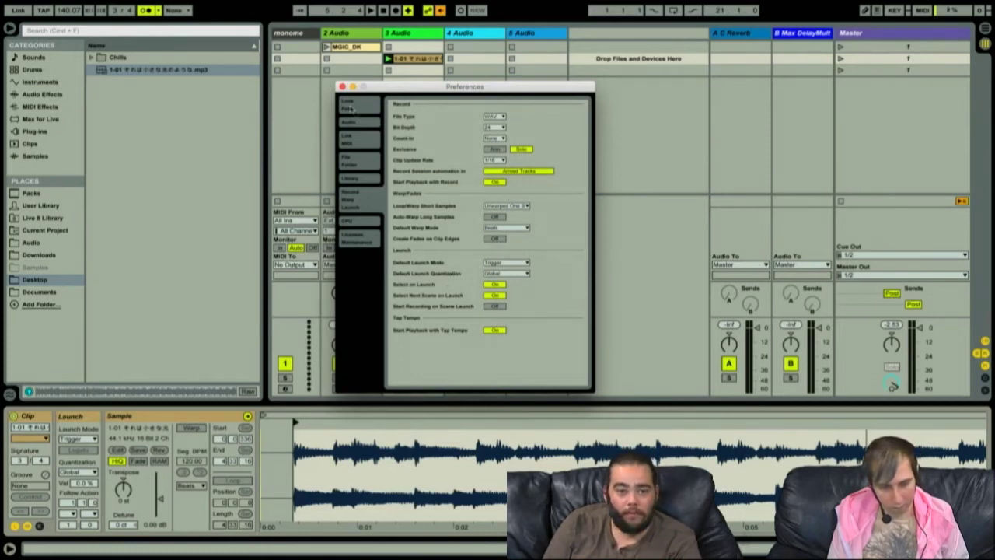
left_click(342, 87)
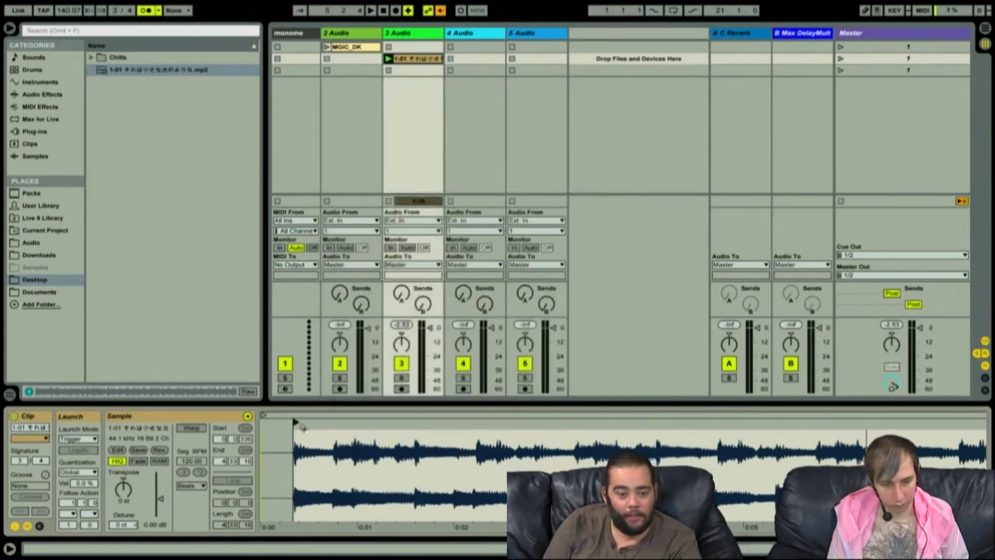
left_click_drag(295, 433, 373, 509)
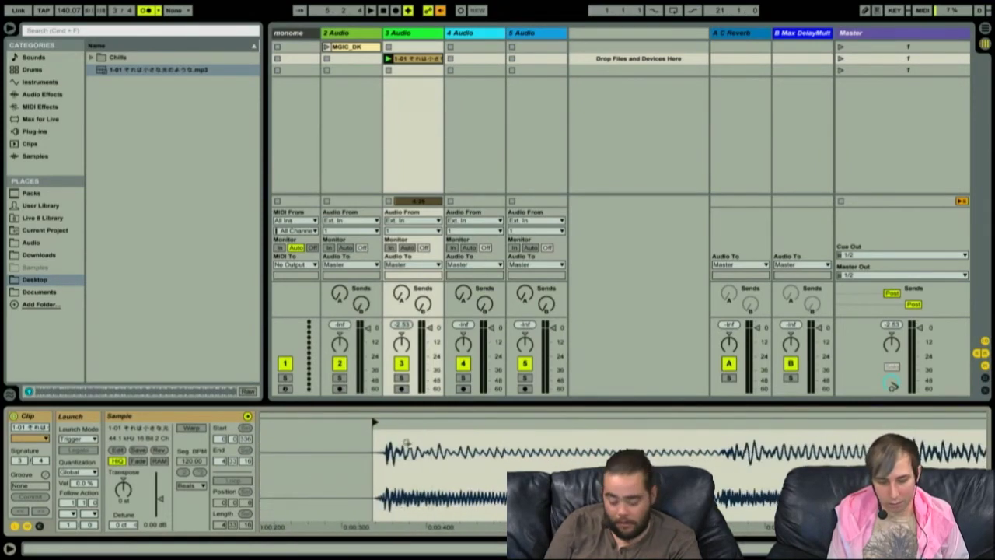
- Inspect the available options for Loop/Warp Short Samples in the Record, Warp and Launch preferences
key("super+comma")
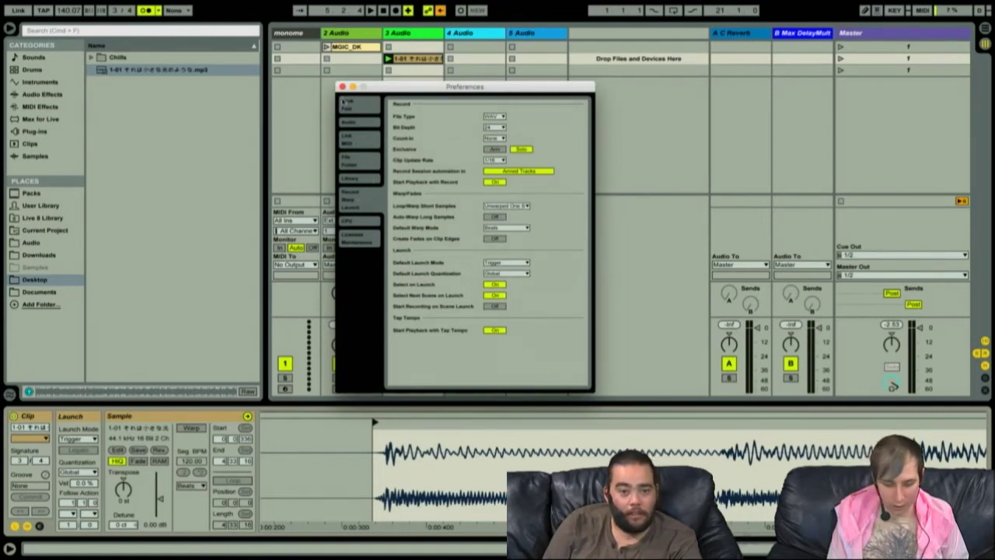
left_click(524, 206)
left_click(553, 204)
left_click(521, 205)
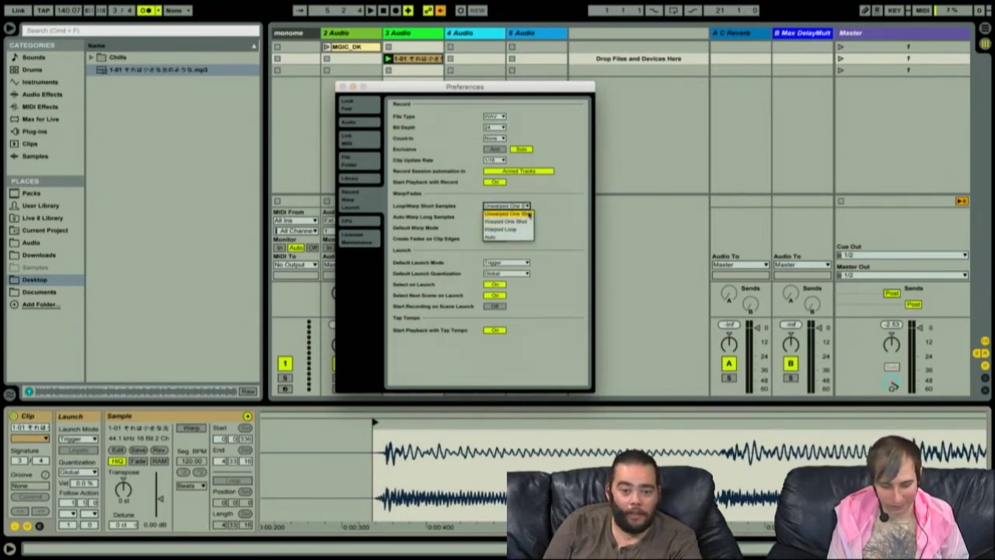
left_click(562, 228)
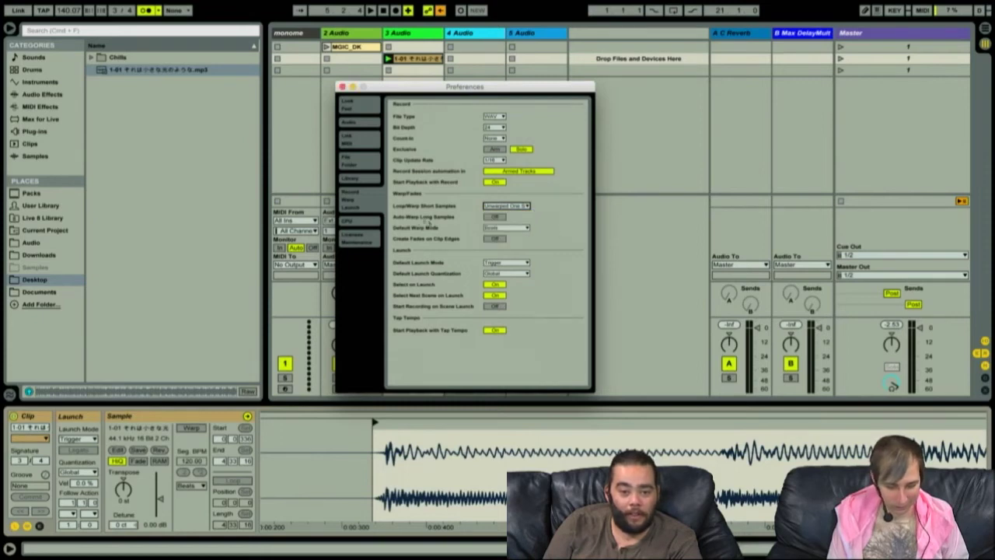
left_click(342, 87)
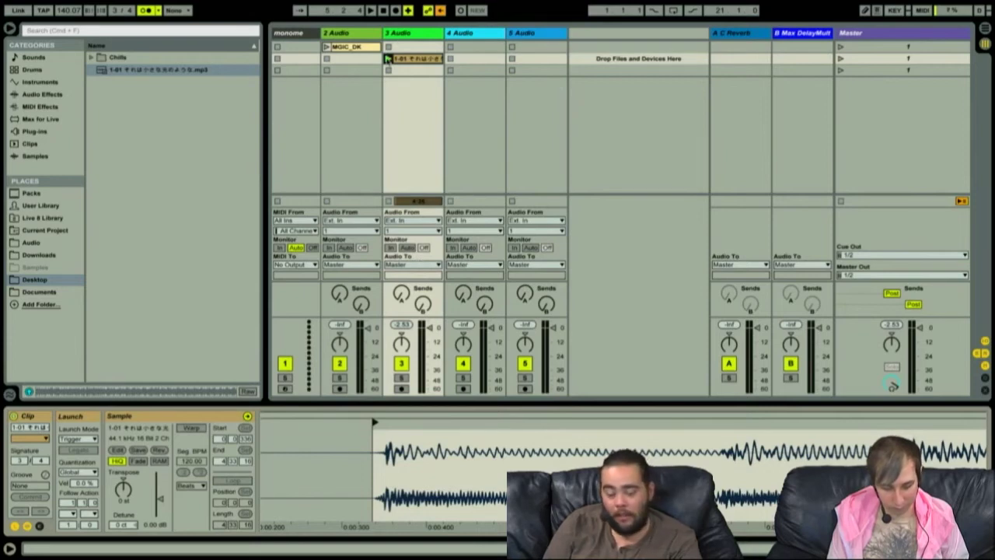
- Tap in a tempo of about 150 BPM, starting the song clip's playback with the taps
key("t")
key("t")
key("t")
key("t")
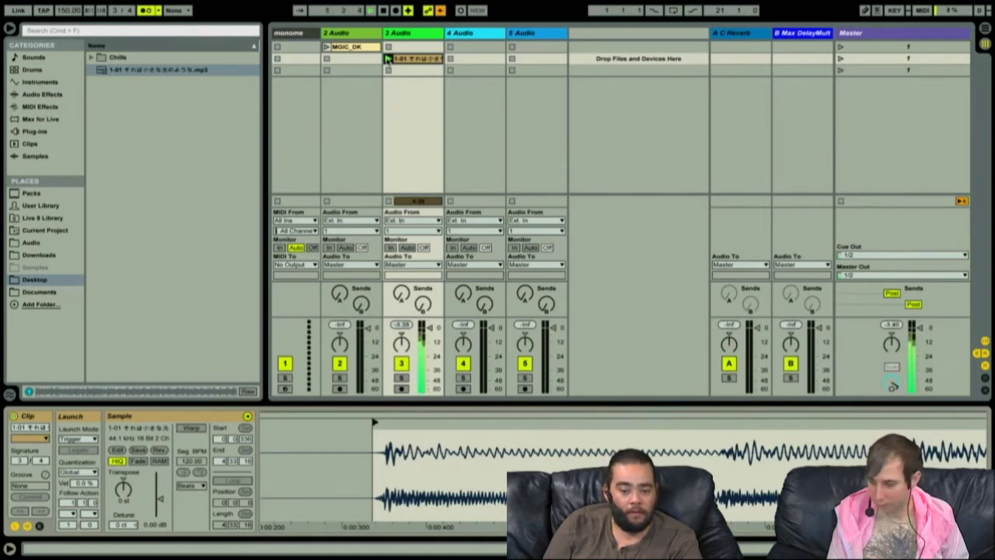
- Tap in the song's tempo again, reaching about 144.69 BPM while the clip plays from its start
key("space")
left_click_drag(404, 467, 404, 423)
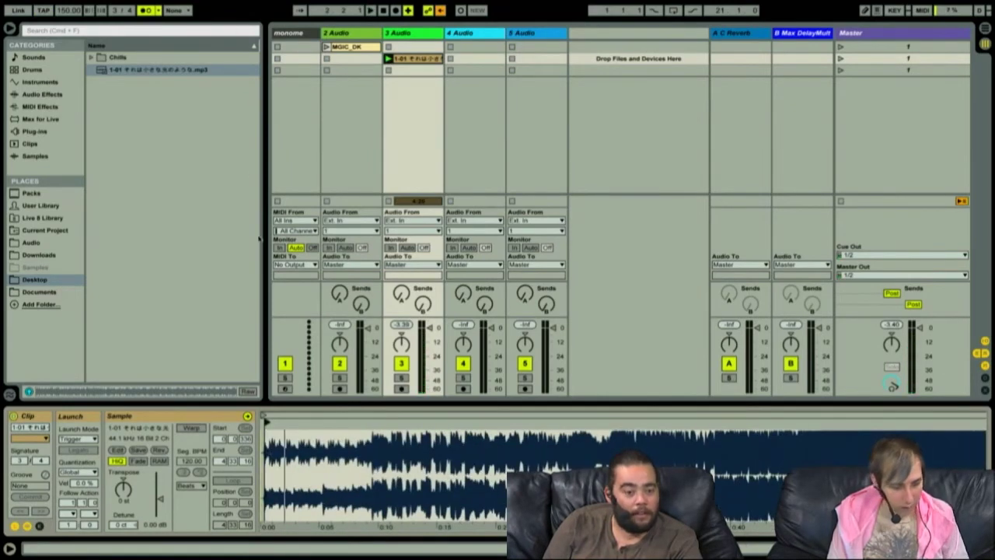
mouse_move(298, 435)
left_mouse_down()
mouse_move(298, 450)
mouse_move(293, 422)
left_mouse_up()
key("space")
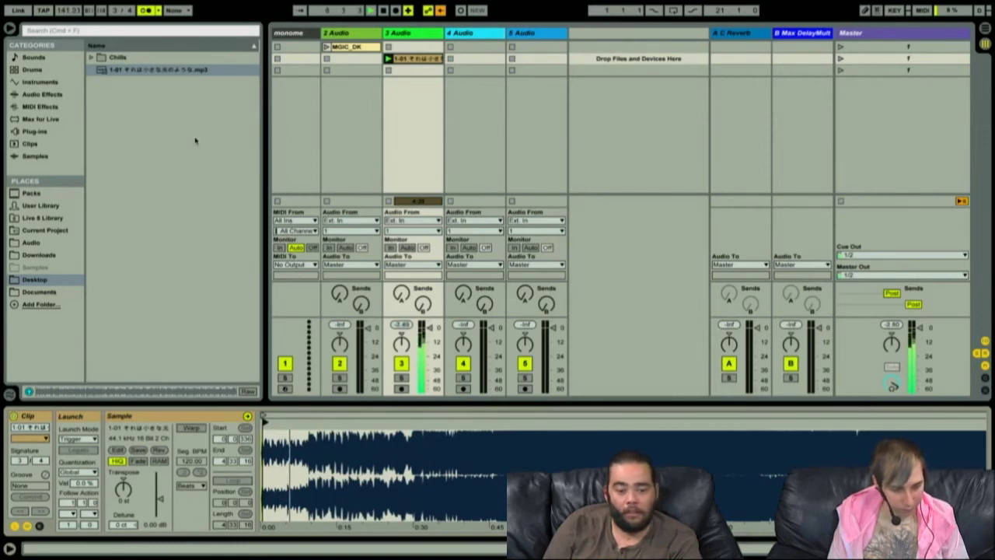
key("space")
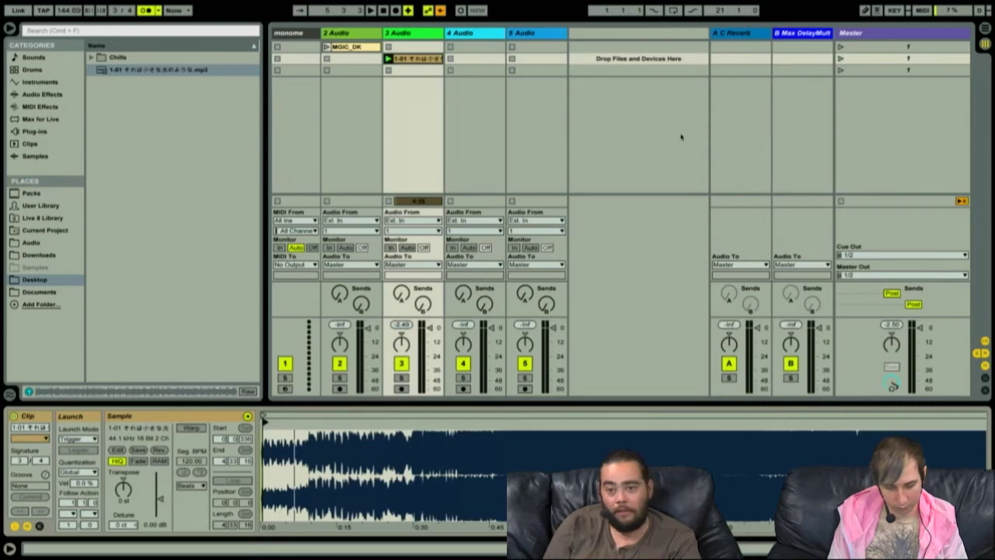
- Review the key mappings for tap tempo and transport, and check the song clip's playback from its start
key("ctrl+k")
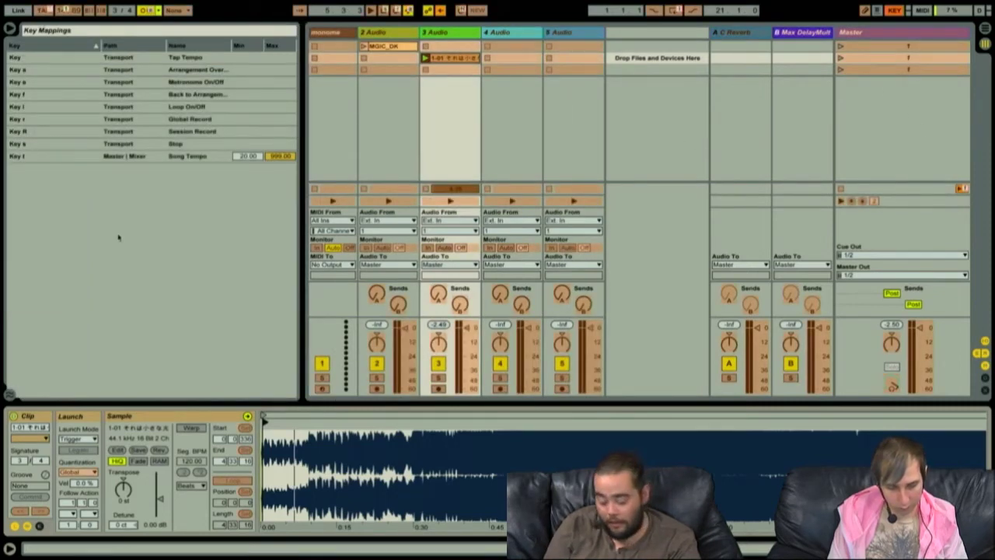
key("ctrl+k")
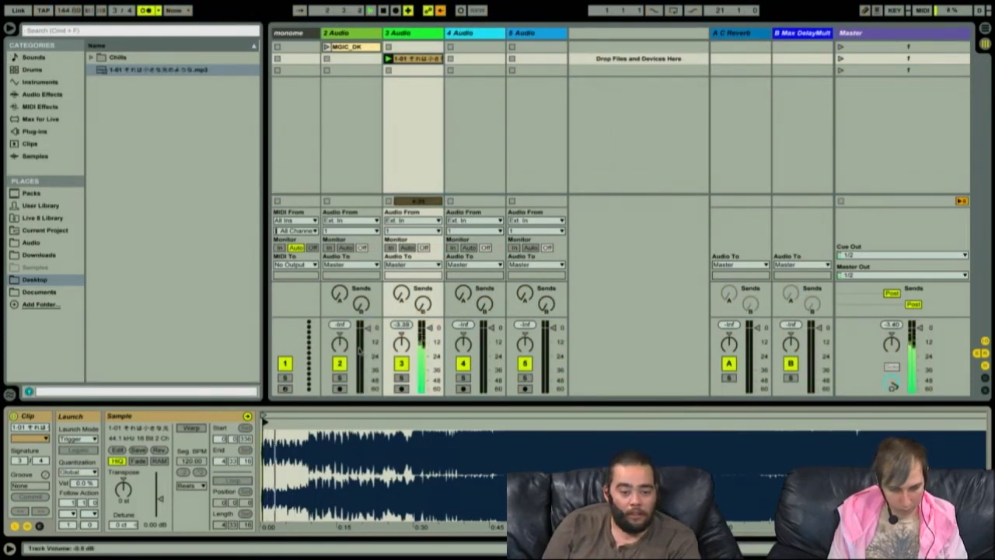
left_click_drag(361, 447, 714, 488)
key("space")
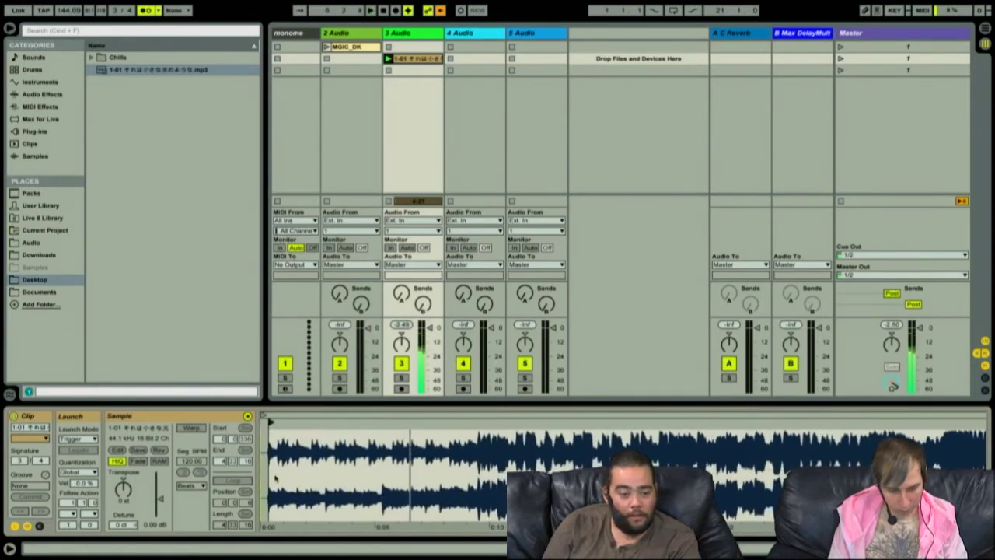
key("space")
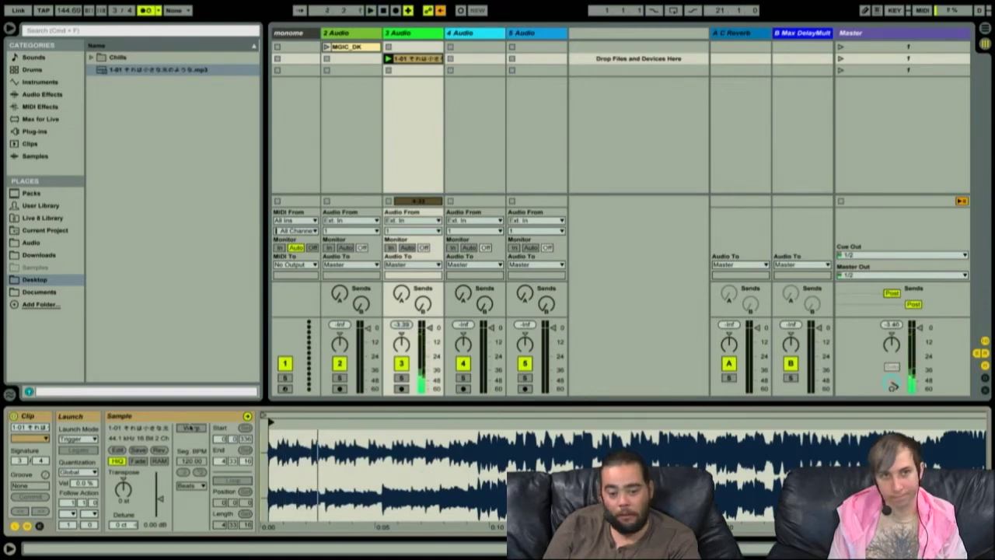
- Turn on Warp for the song clip and set 1.1.1 at its start marker
left_click(190, 427)
left_click_drag(284, 422, 285, 481)
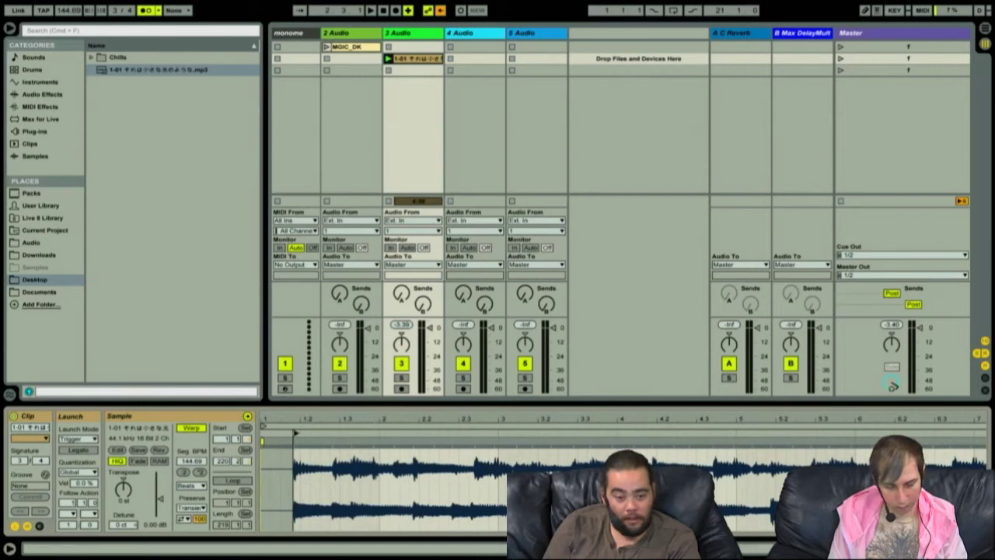
right_click(292, 433)
left_click(318, 448)
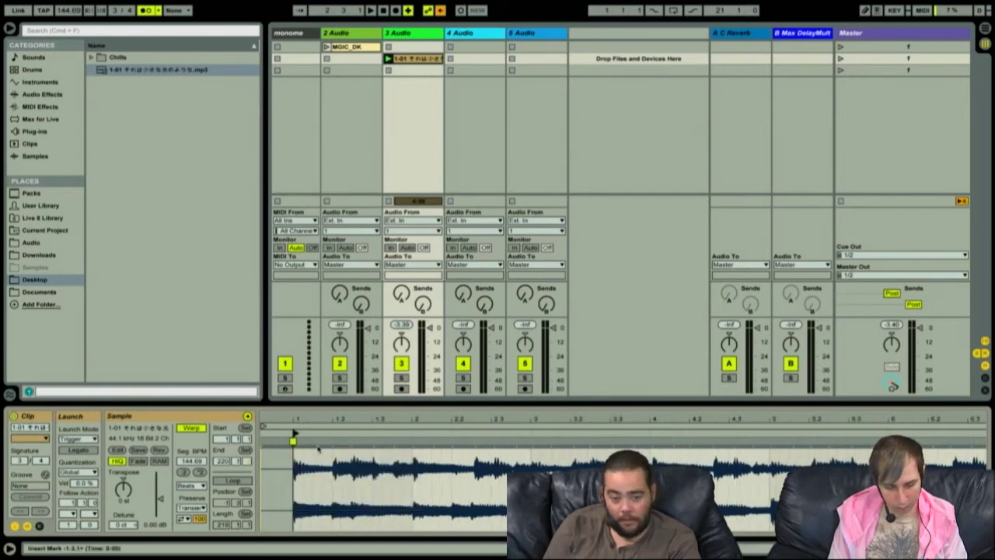
- Play the warped song up to bar 9 and align its downbeat to the grid there with a warp marker
mouse_move(309, 422)
left_mouse_down()
mouse_move(309, 451)
mouse_move(344, 448)
left_mouse_up()
key("space")
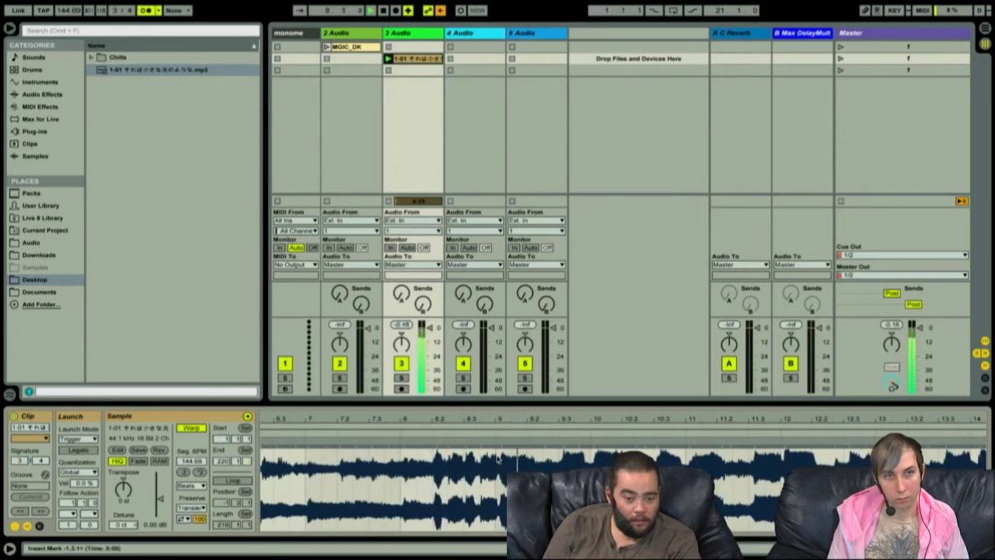
key("space")
double_click(501, 441)
left_click_drag(501, 441, 495, 345)
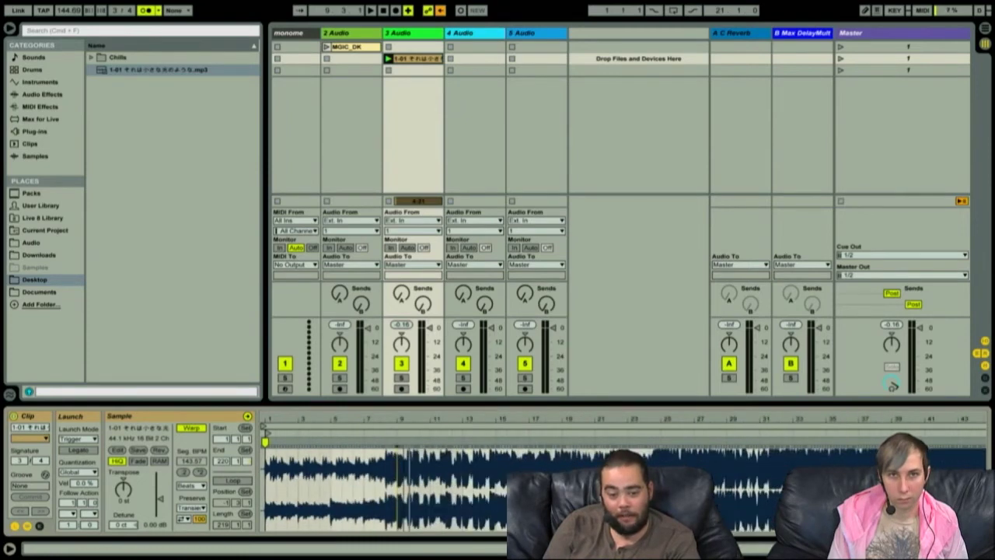
- Play the song, inspect the transient Preserve options, and set the clip's warp mode to Complex
left_click_drag(404, 416, 317, 416)
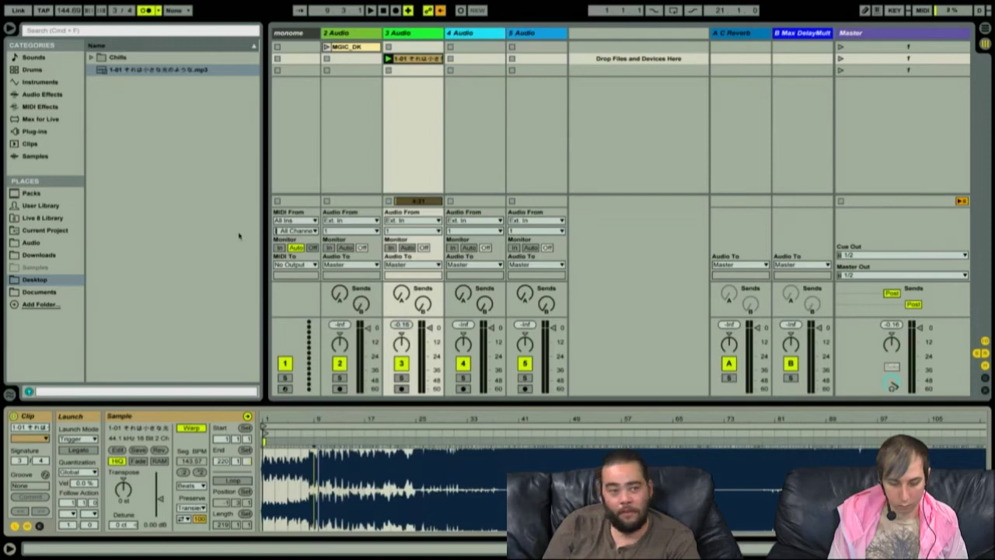
key("space")
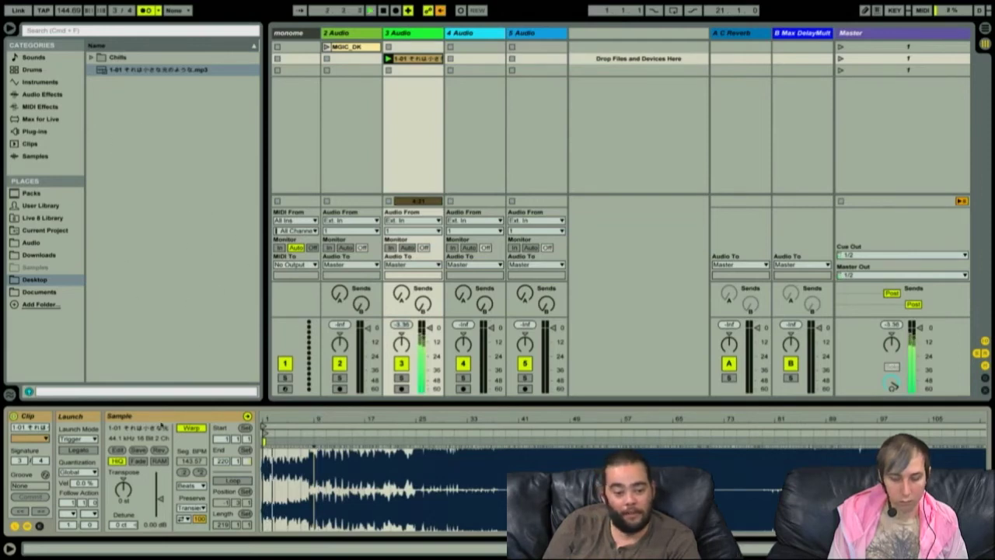
left_click(194, 507)
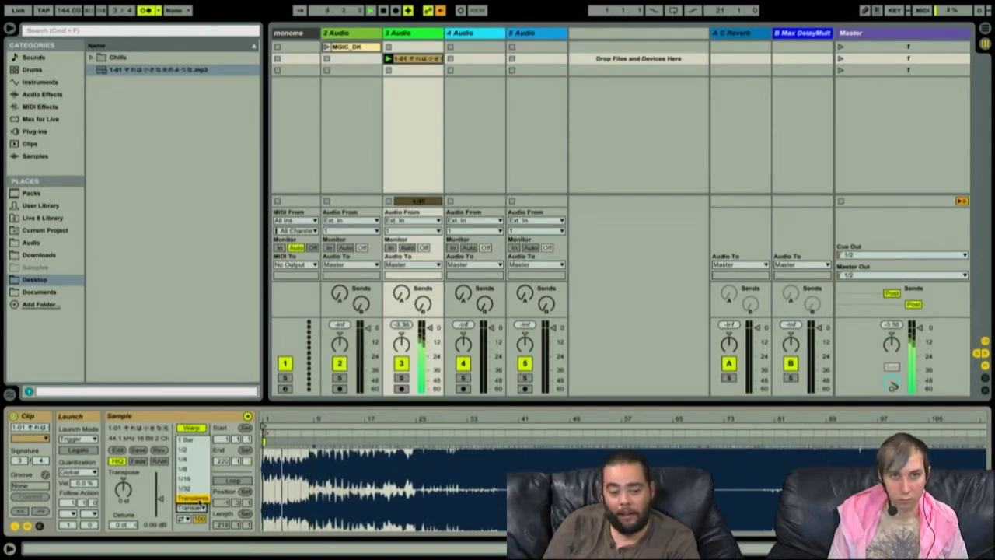
left_click(140, 486)
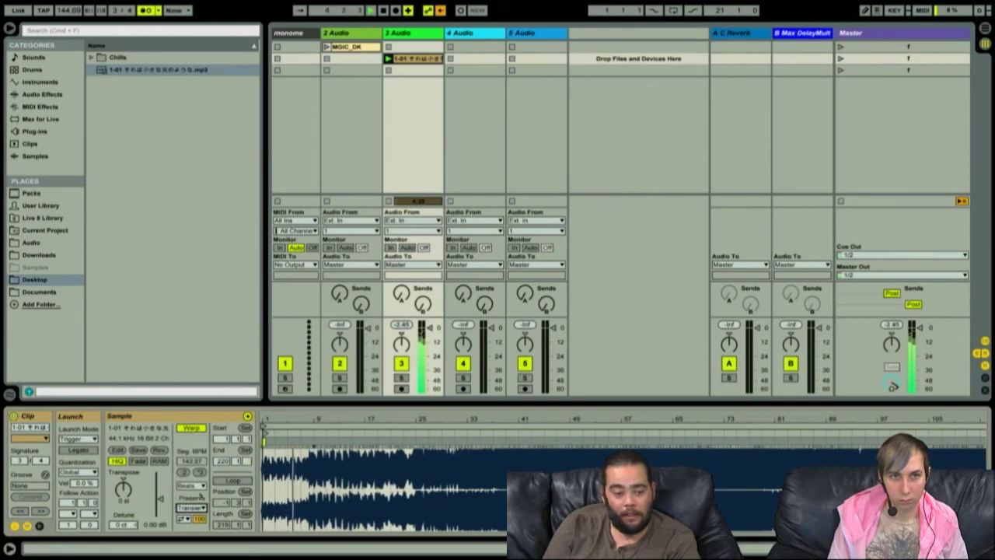
left_click(200, 508)
left_click(198, 496)
left_click(190, 485)
left_click(190, 533)
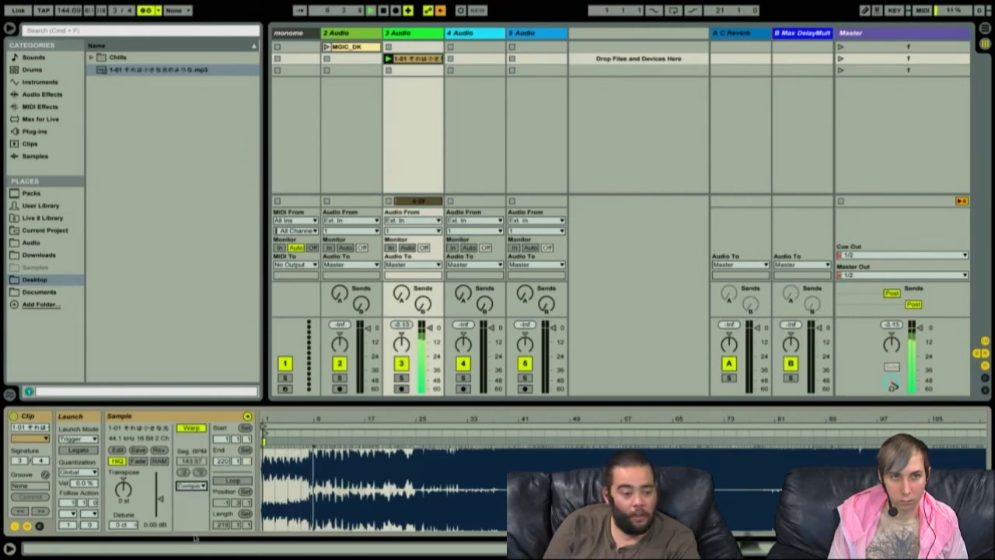
- Set the Live set's tempo to 82 BPM and audition the slowed song around the start and bar 9
left_click(69, 10)
type("80")
key("Return")
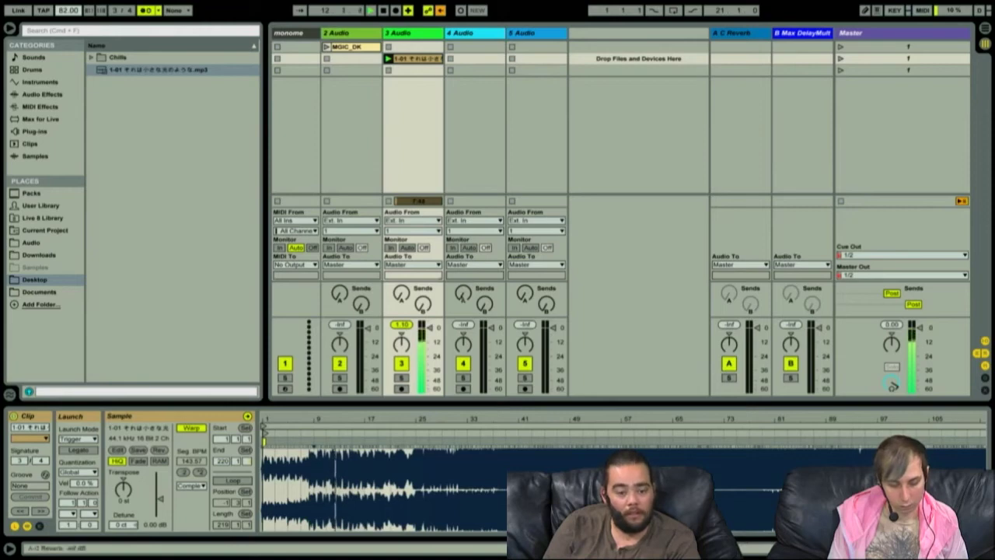
left_click(533, 433)
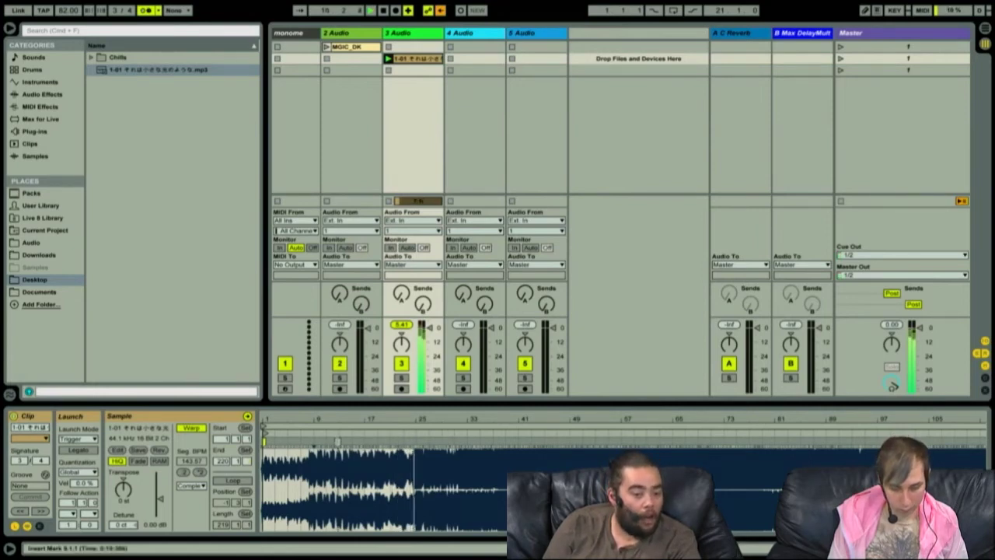
left_click(309, 431)
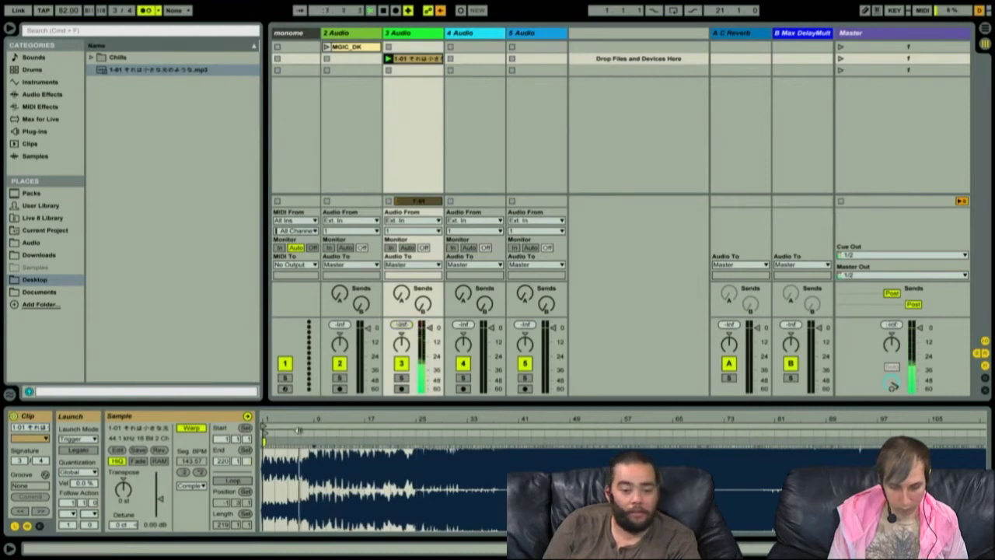
left_click_drag(314, 418, 417, 468)
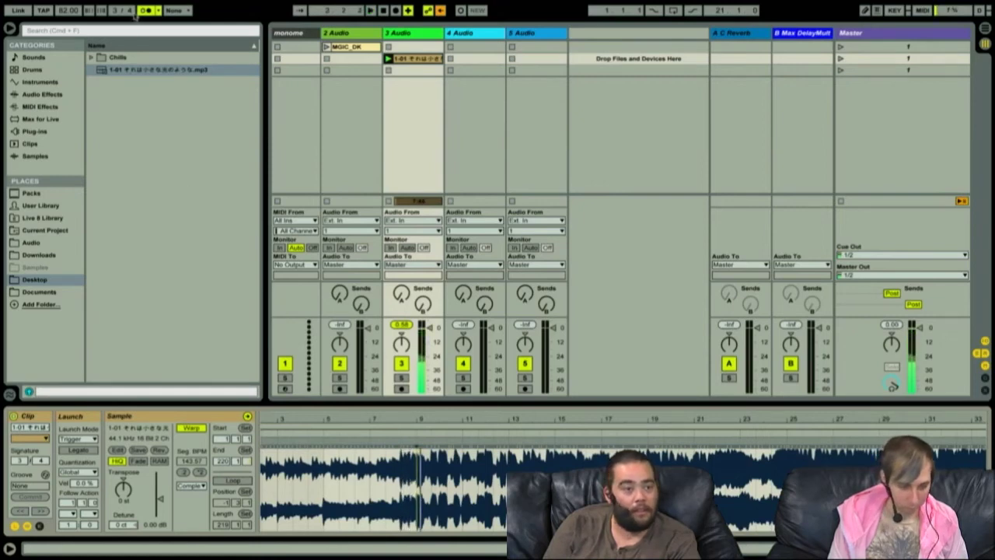
- Set the tempo to 145 BPM and audition the song's opening bars
left_click_drag(70, 11, 70, 1)
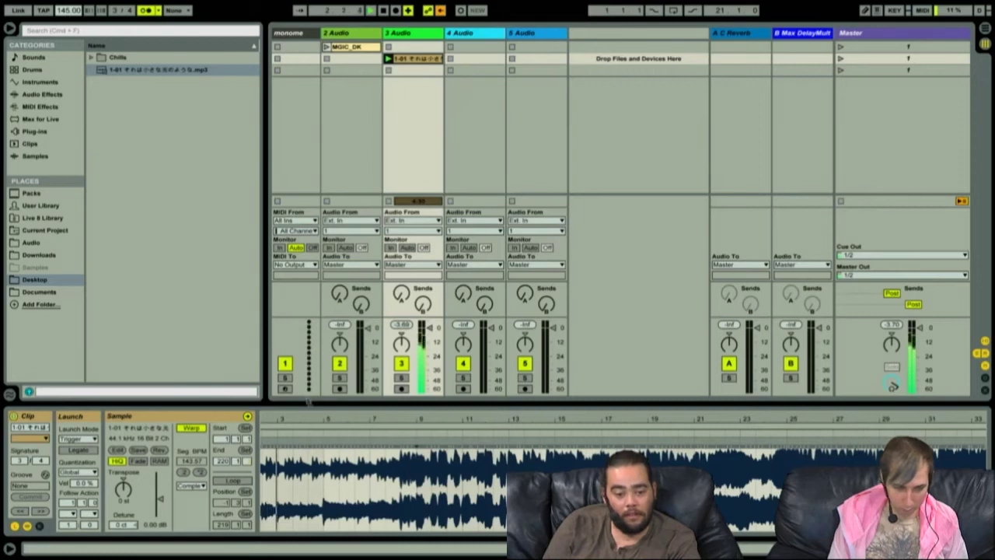
left_click_drag(354, 420, 387, 414)
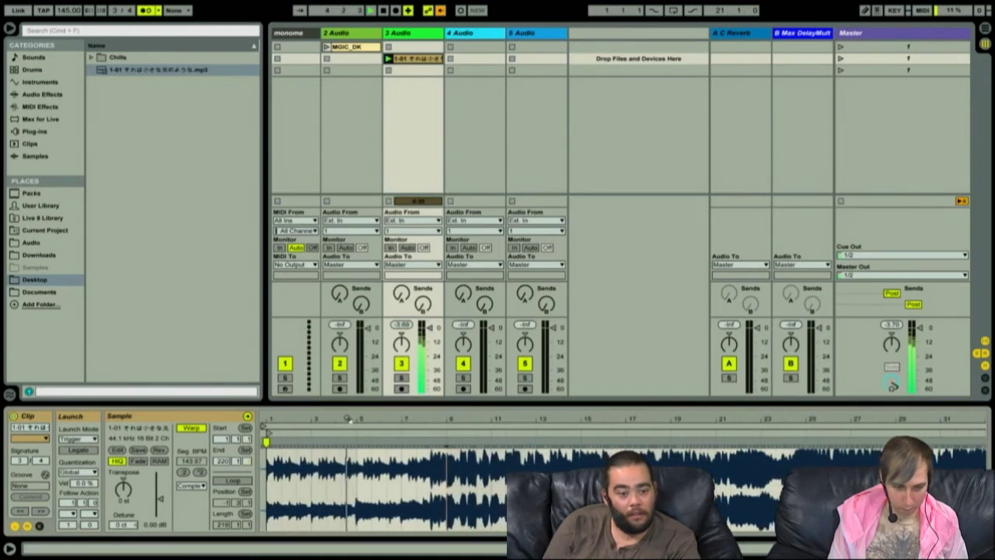
key("space")
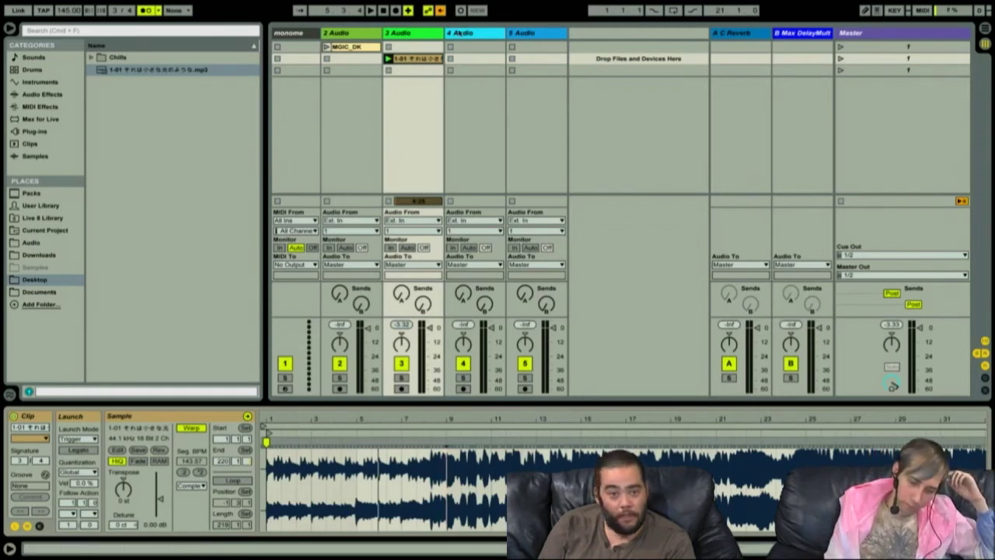
- Duplicate the song clip and loop the first four bars of the copy
key("ctrl+d")
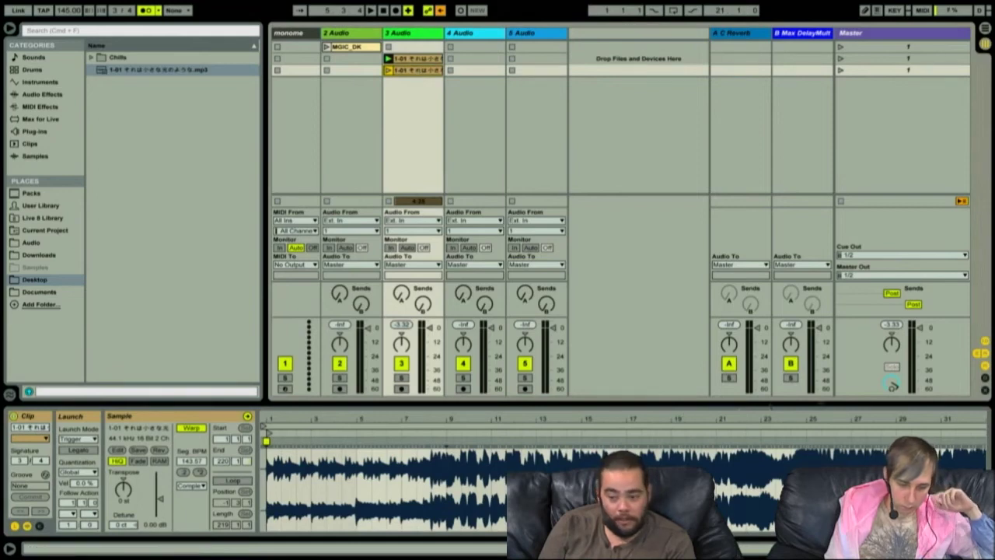
mouse_move(274, 421)
left_mouse_down()
mouse_move(273, 444)
mouse_move(295, 421)
left_mouse_up()
key("super+a")
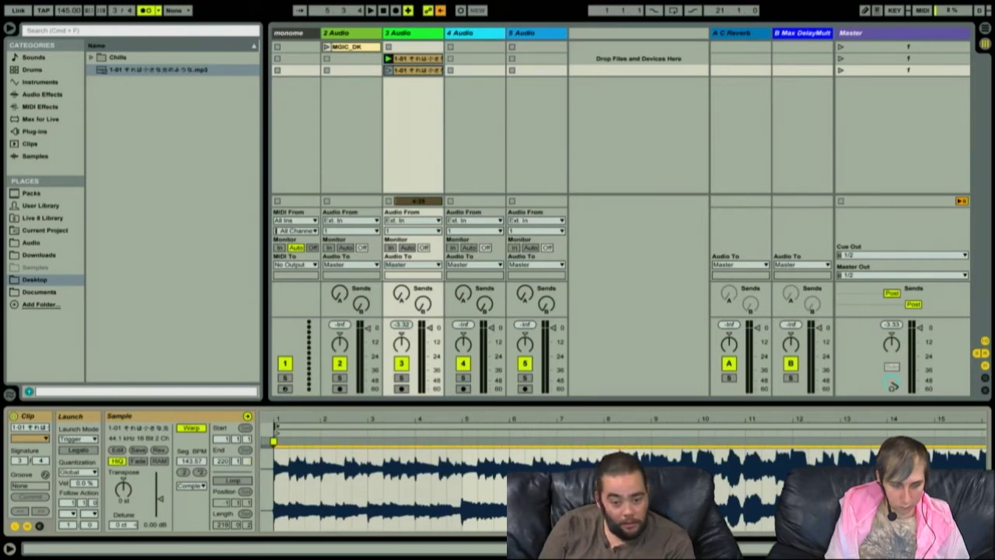
left_click_drag(983, 425, 387, 426)
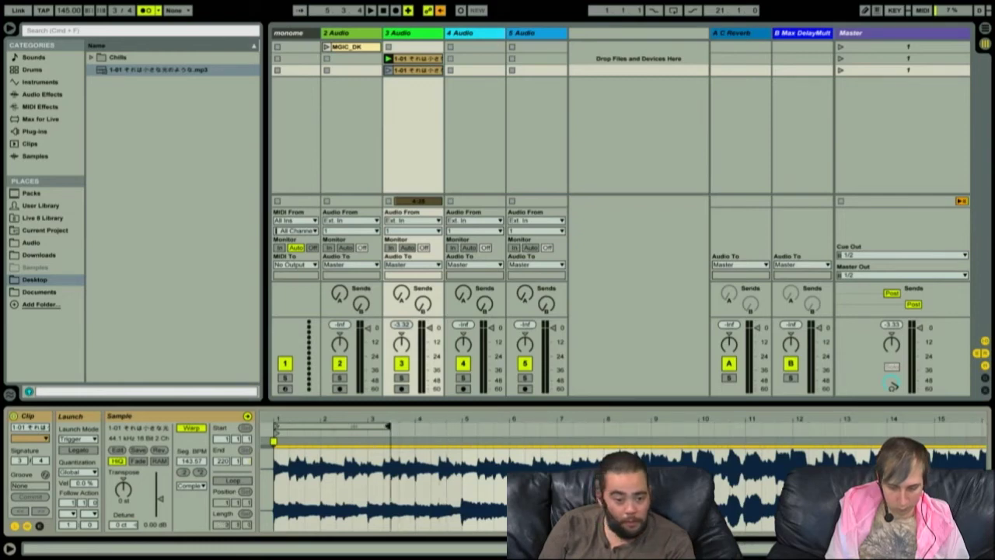
left_click(234, 481)
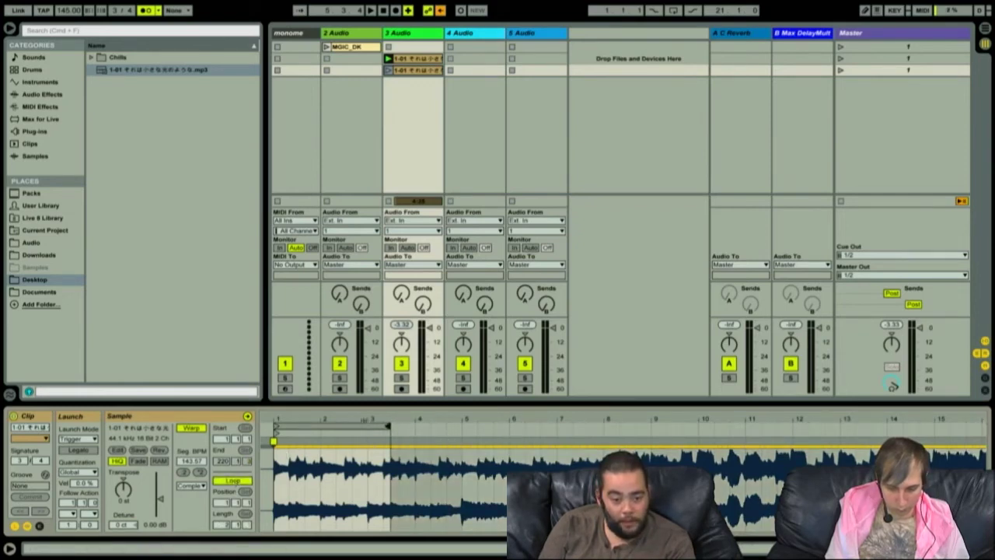
left_click_drag(388, 426, 461, 426)
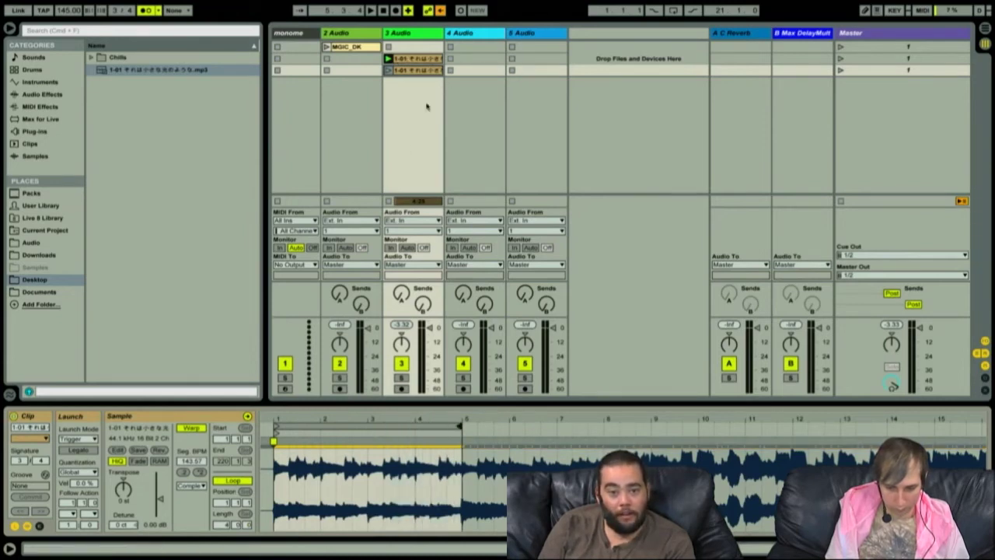
- Move the original clip's start marker to about bar 5 and place the clip directly below the looped copy
left_click_drag(418, 59, 416, 47)
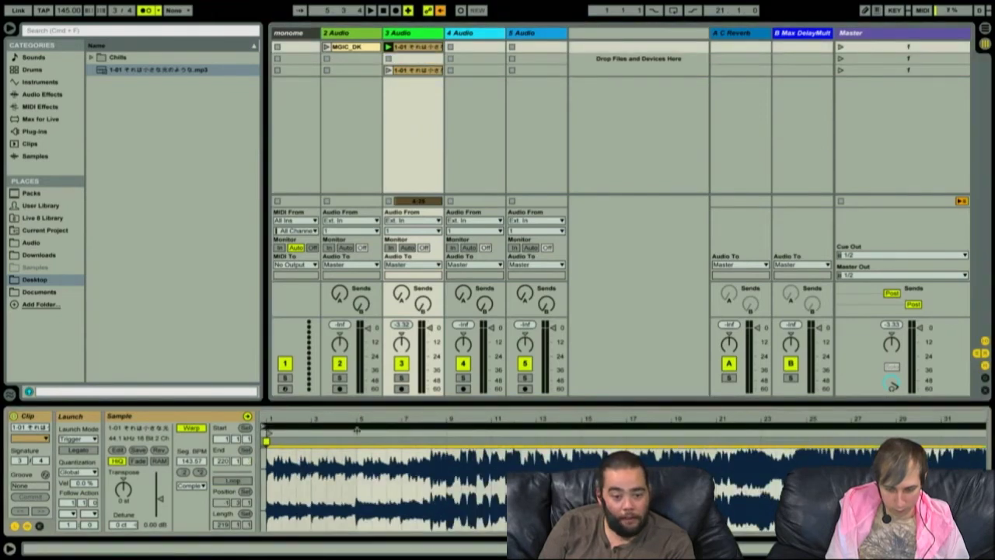
left_click_drag(269, 432, 356, 433)
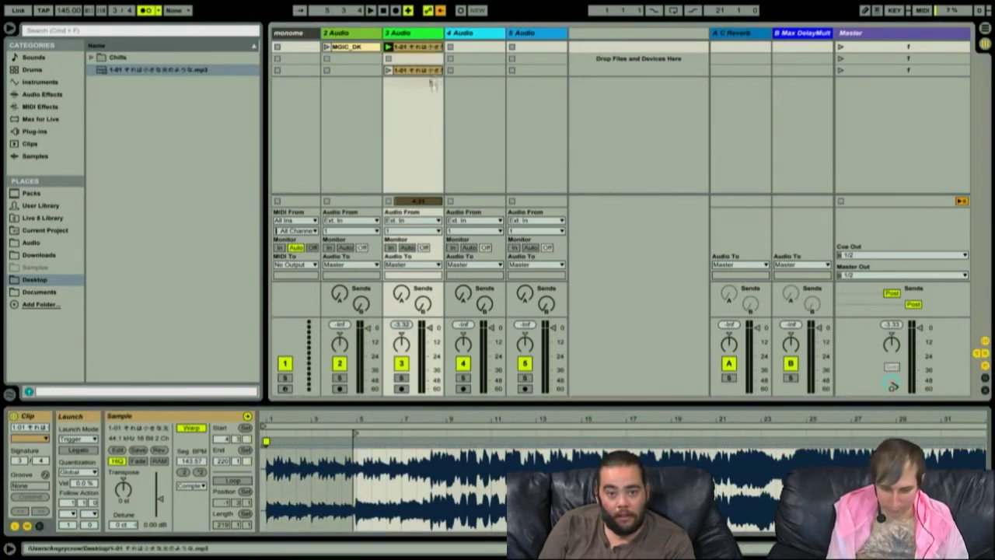
left_click_drag(430, 50, 418, 82)
- Launch the looped clip and set its first follow action to Next
left_click(418, 71)
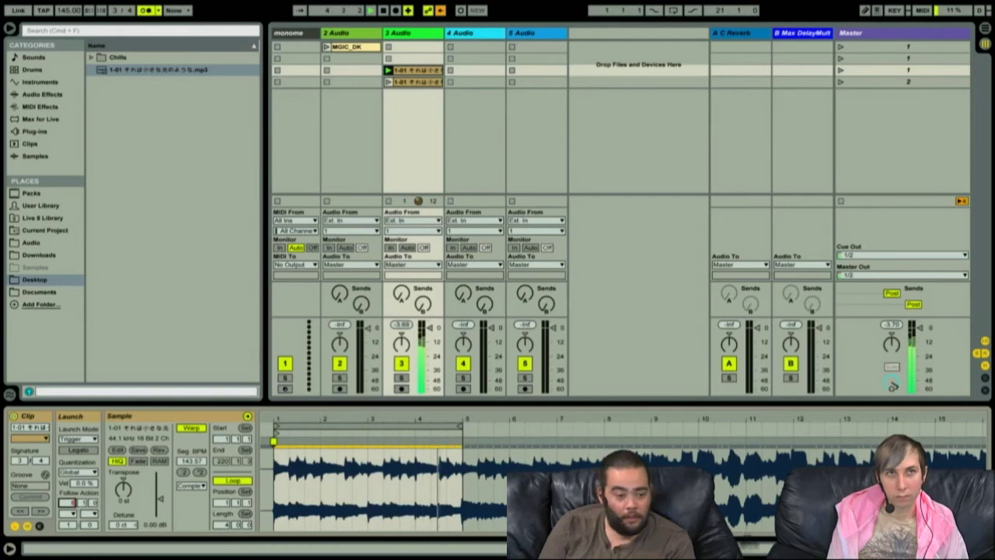
left_click(70, 513)
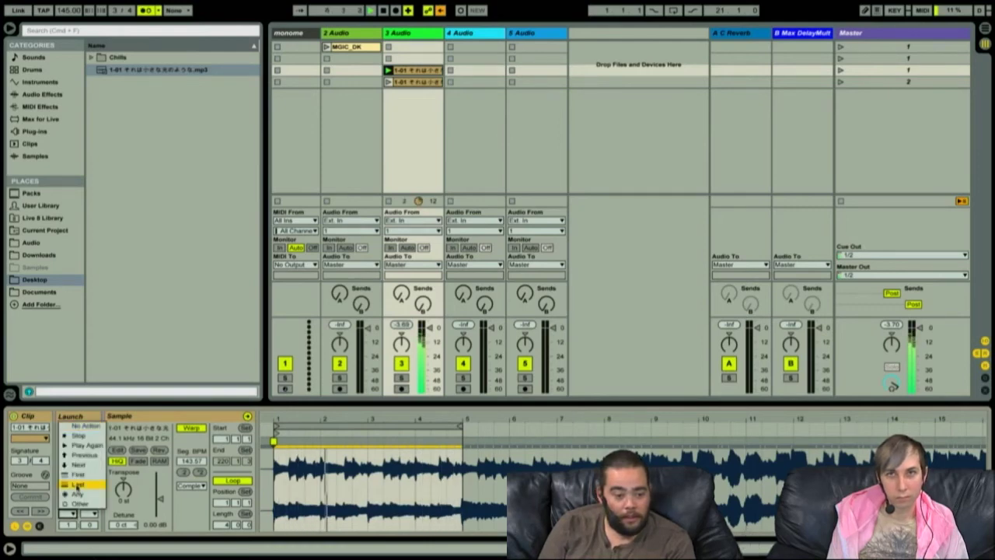
left_click(78, 464)
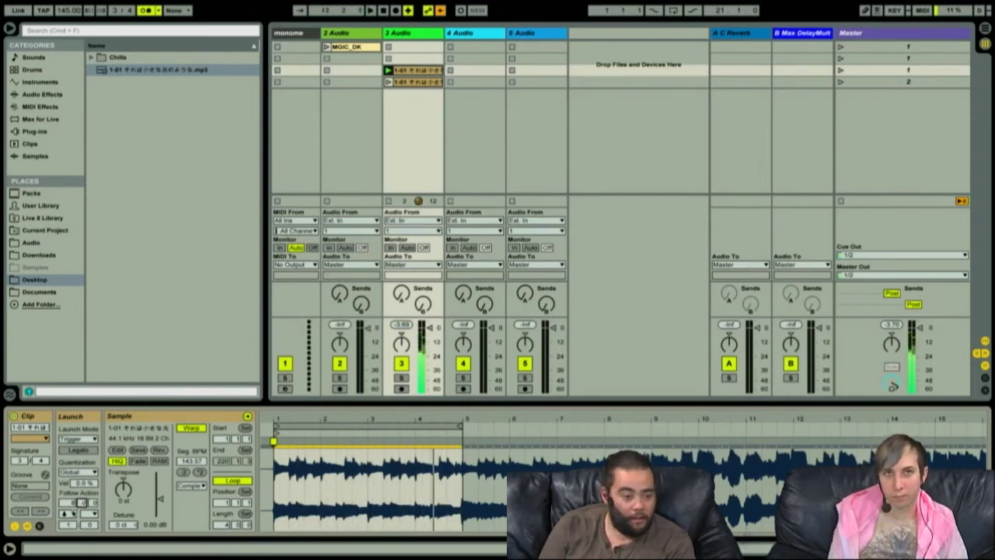
- Set the looped clip's first follow action to No Action and its second to Next, with chances of 0 and 1
left_click(69, 513)
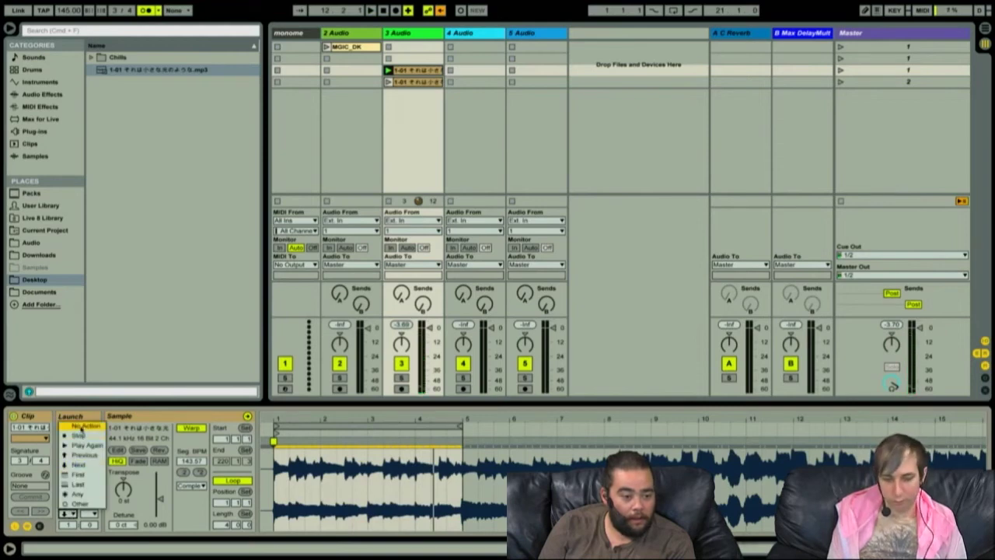
left_click(82, 427)
left_click(92, 513)
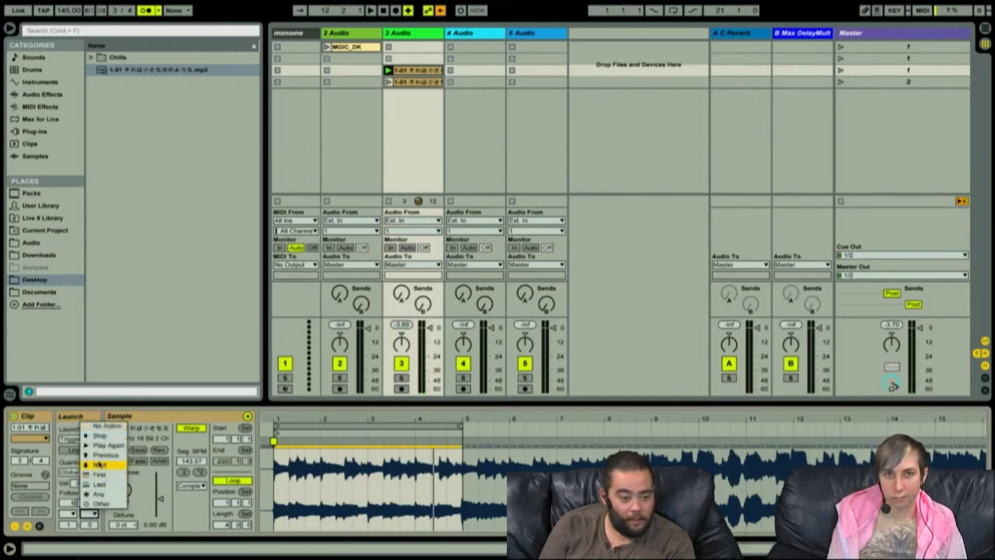
left_click(99, 464)
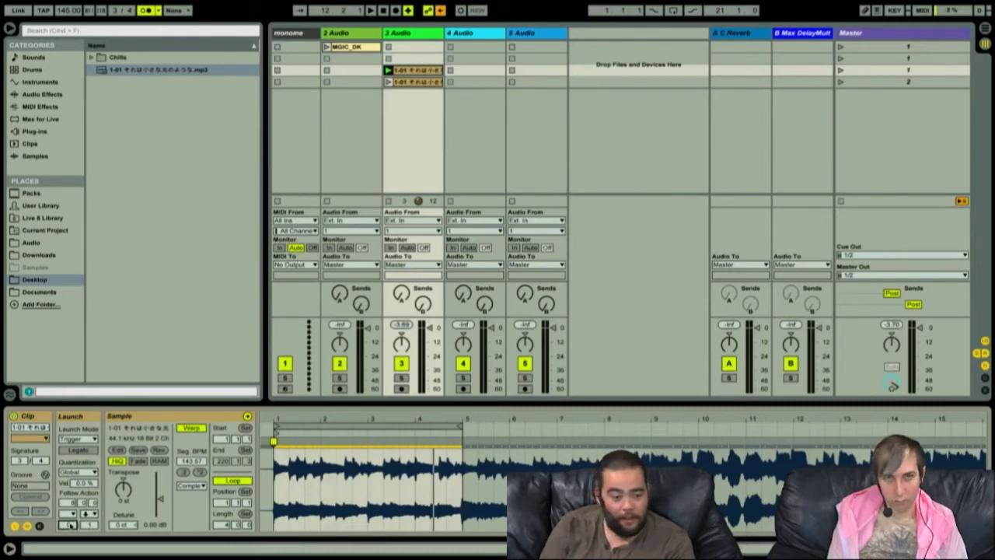
left_click(165, 287)
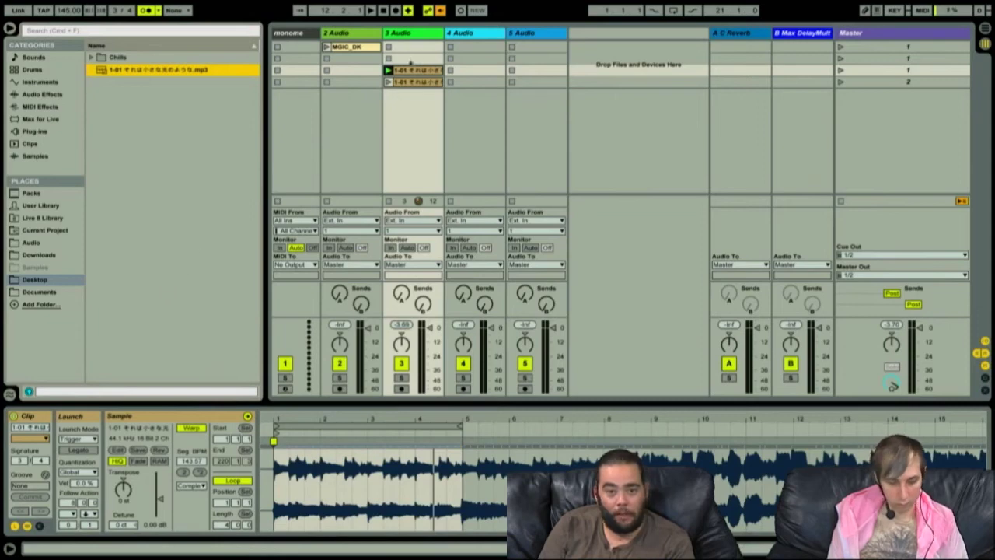
left_click(400, 93)
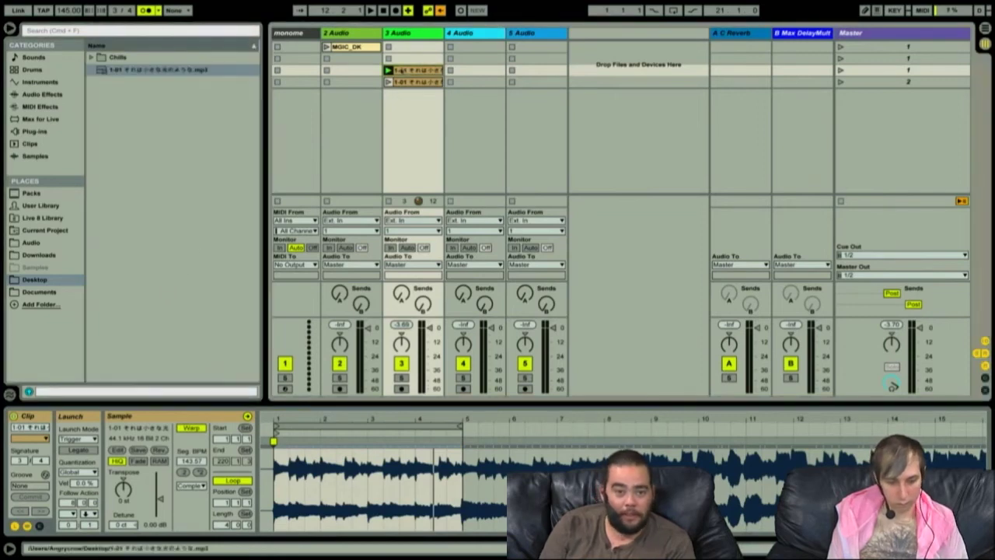
- Audition the looped clip's handoff to the clip below, and move that lower clip's start marker to bar 5
left_click(387, 70)
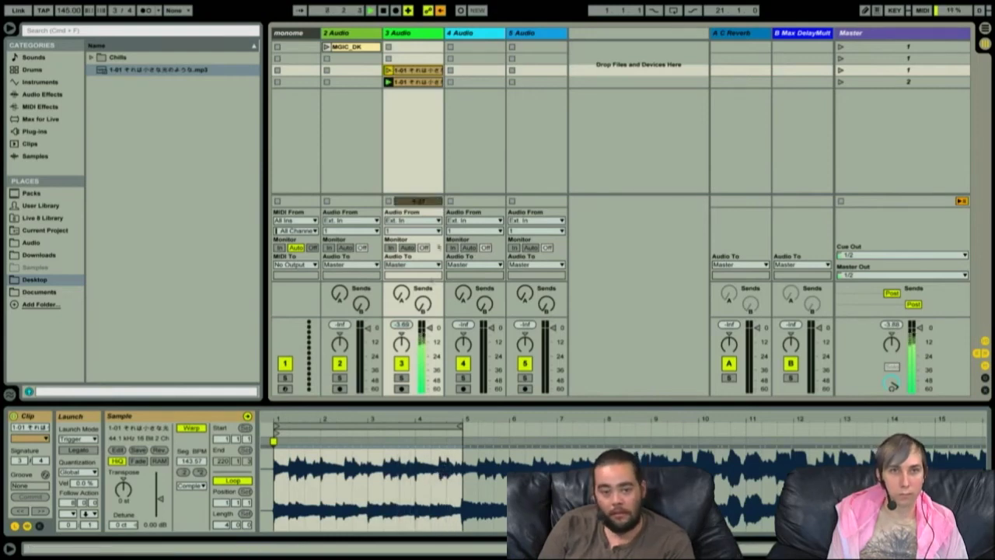
left_click(415, 82)
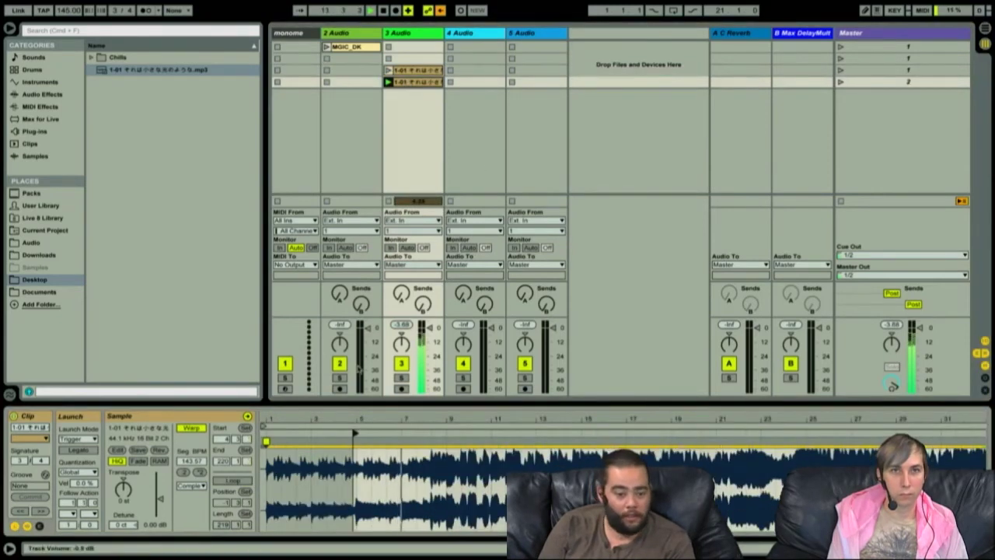
left_click_drag(351, 412, 384, 437)
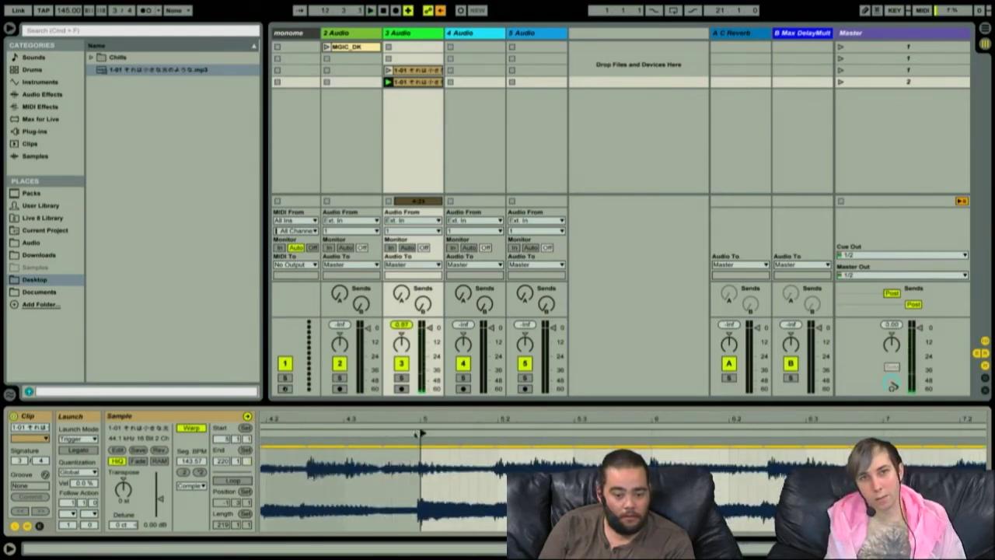
left_click(389, 71)
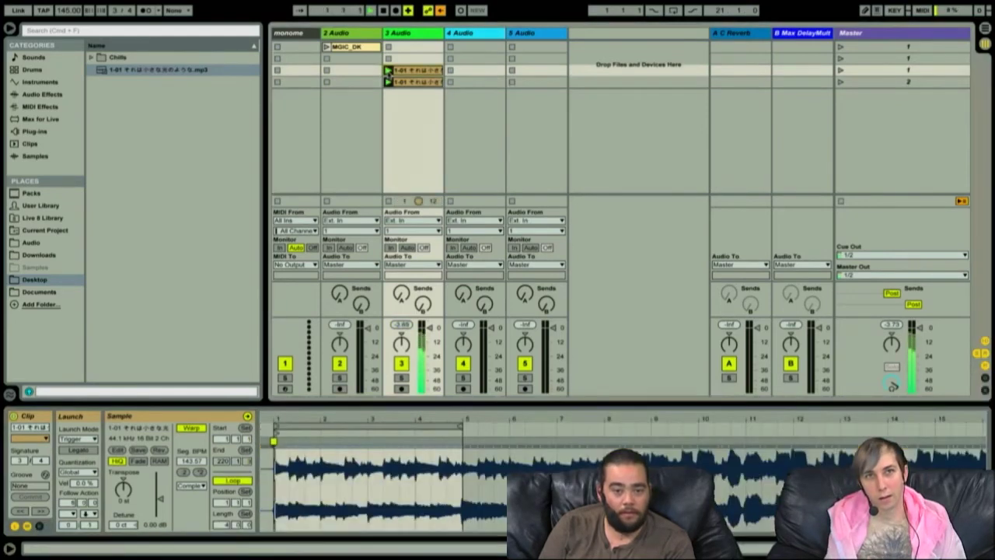
key("space")
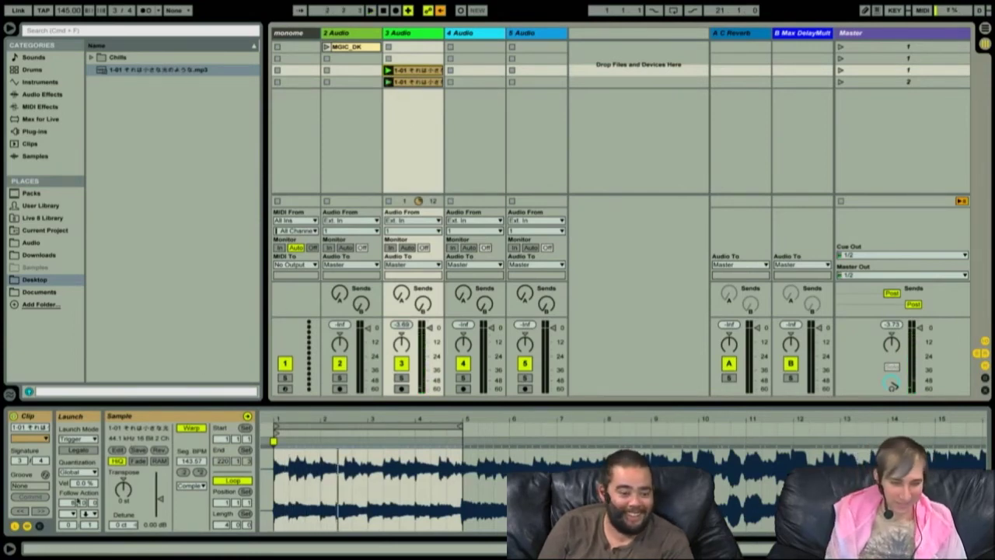
- Set the looped clip's follow action time to 16 bars and launch the clip
left_click(68, 503)
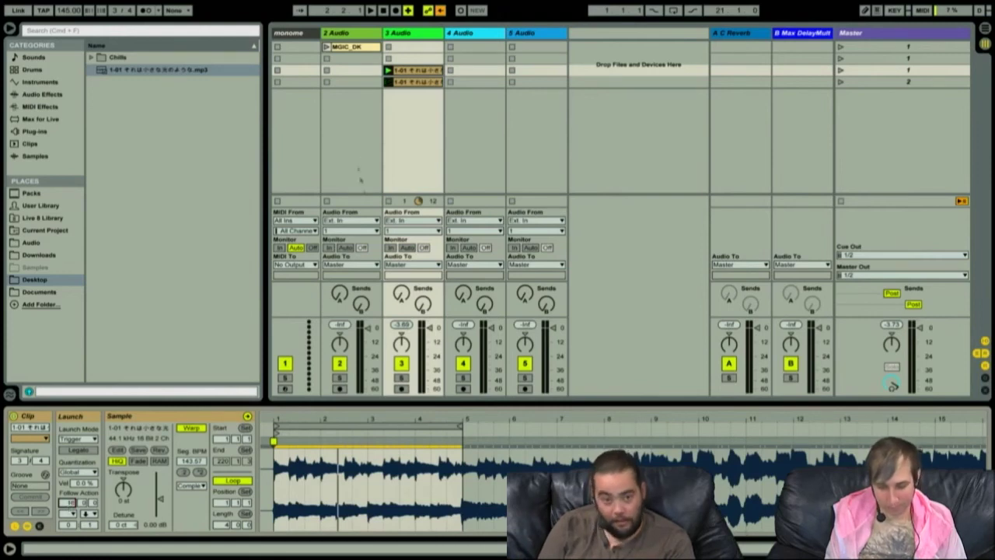
key("space")
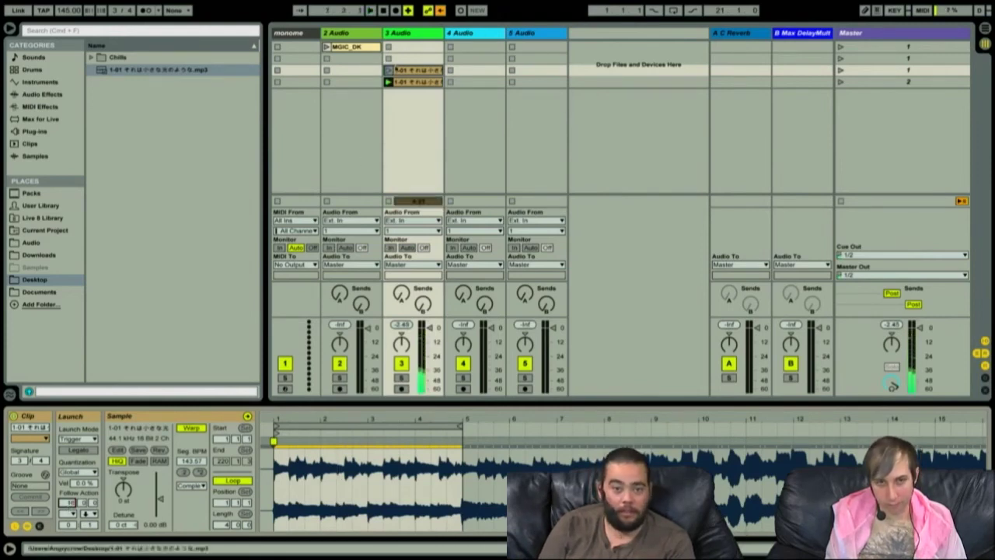
left_click(388, 70)
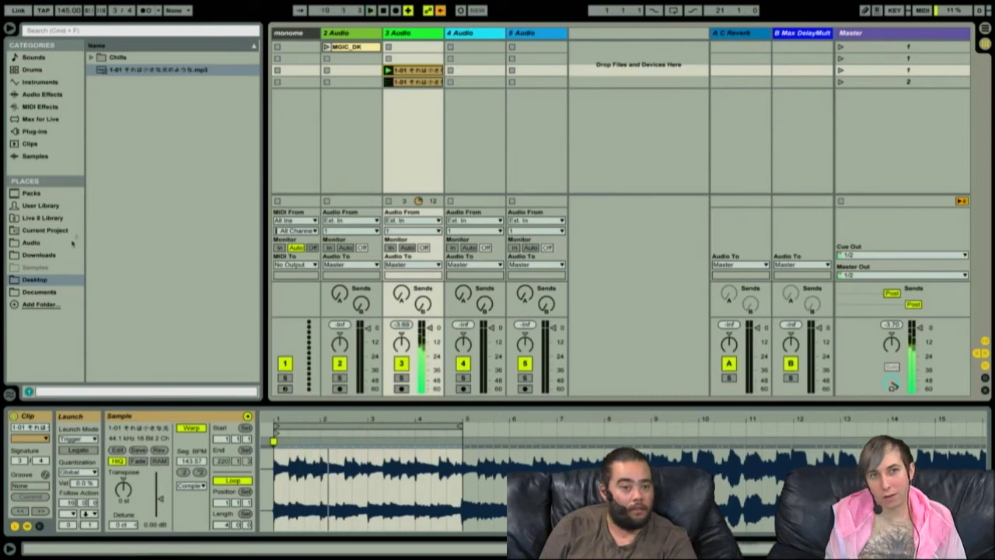
- Move the MGIC_DK clip into the third scene beside the looped clip and launch that scene
left_click_drag(349, 48, 349, 75)
left_click(327, 70)
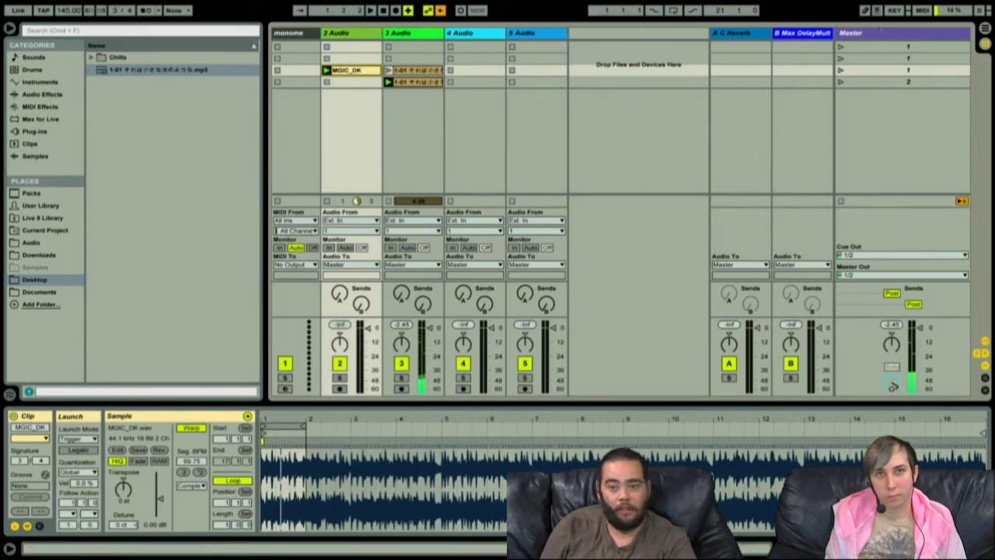
left_click(841, 72)
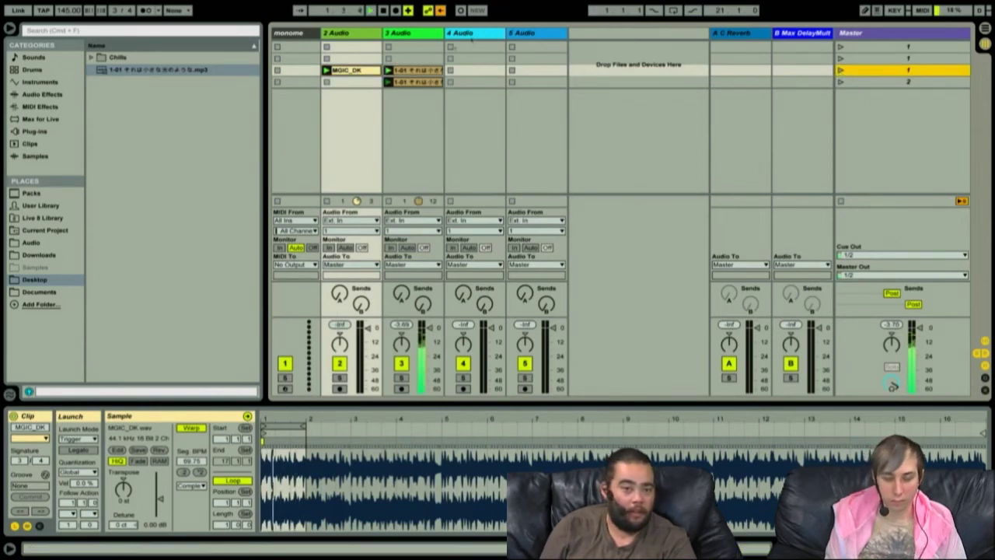
- Set the chance of the looped clip's second follow action to 0
left_click(388, 82)
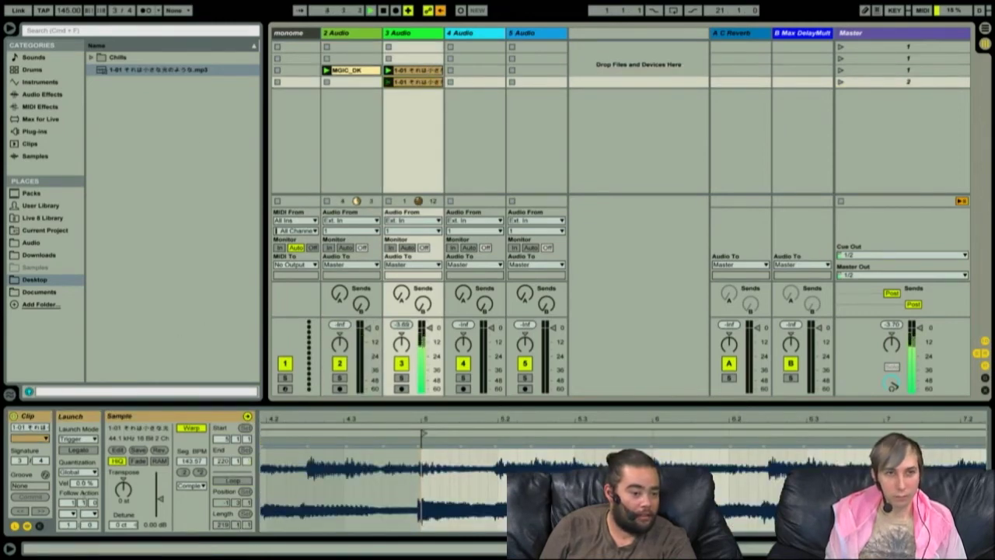
left_click(418, 70)
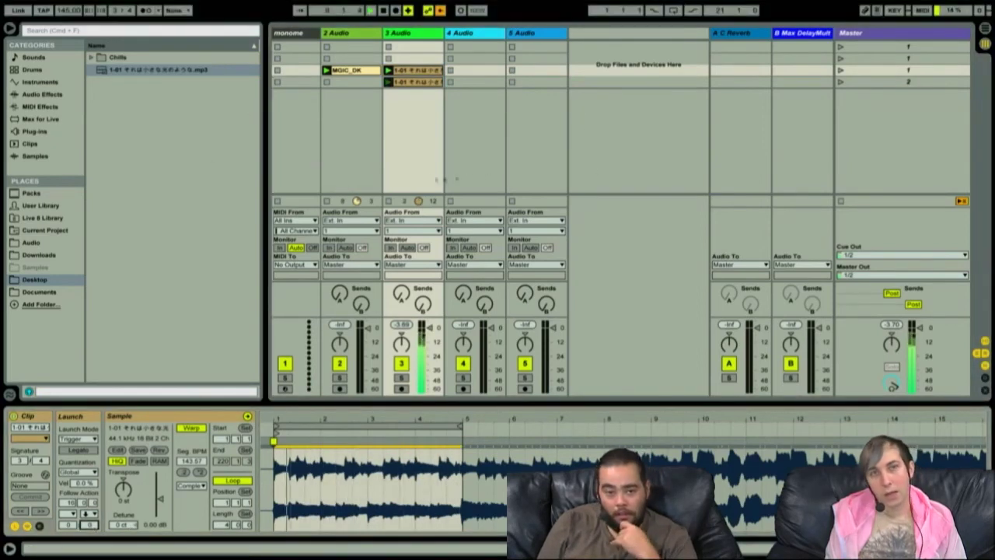
- Step through the scenes in the Master track and clear the fourth scene's name
left_click(894, 71)
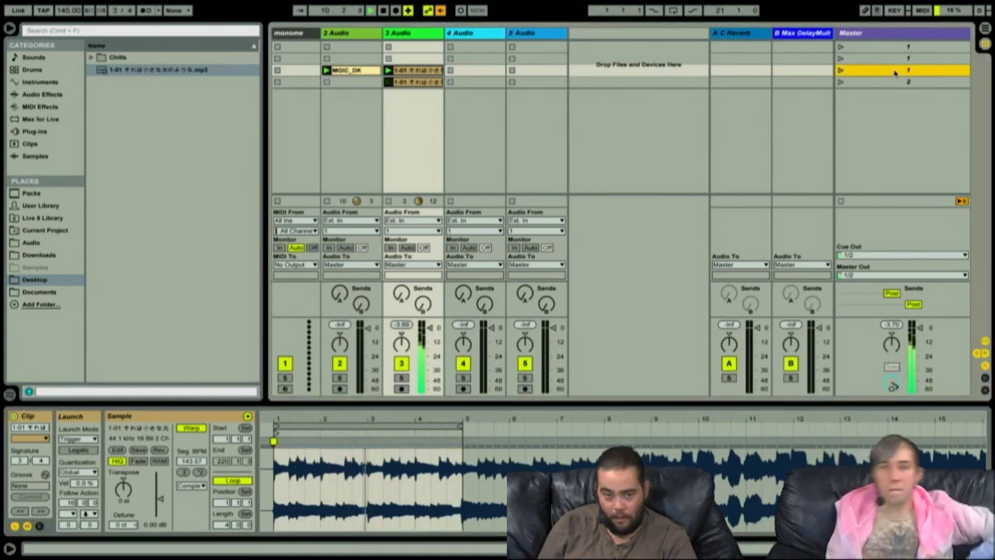
key("Up")
key("Down")
key("Up")
key("Up")
key("Up")
key("Down")
key("Down")
key("Down")
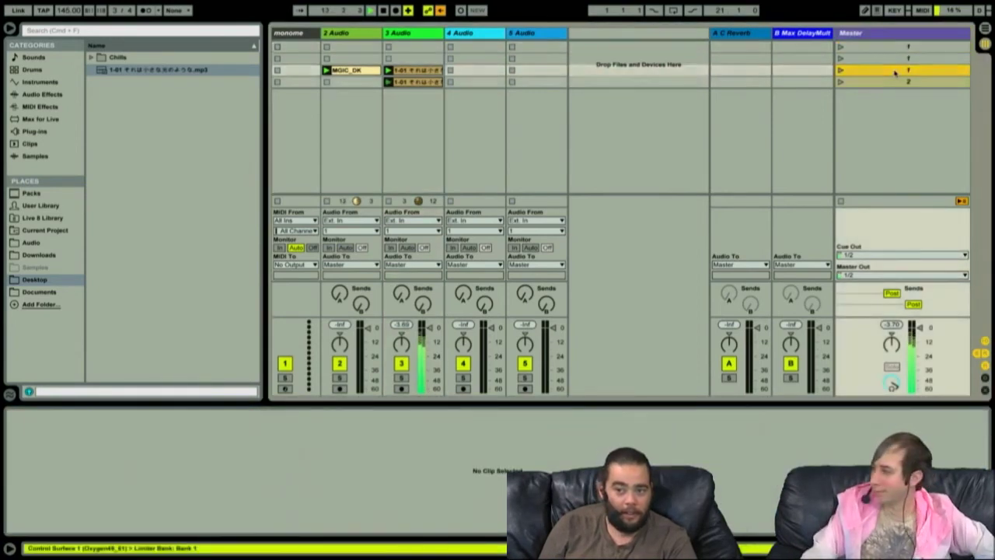
key("Down")
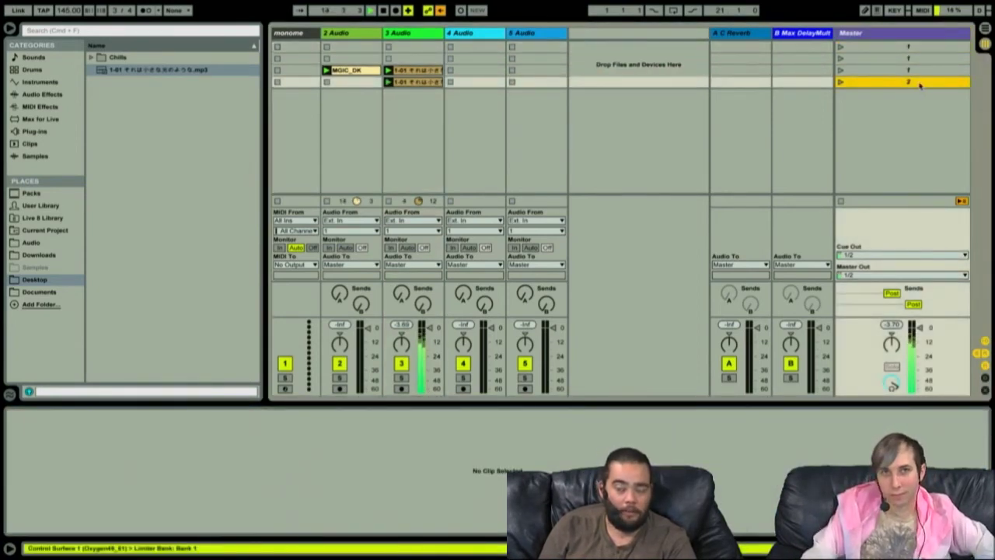
key("super+r")
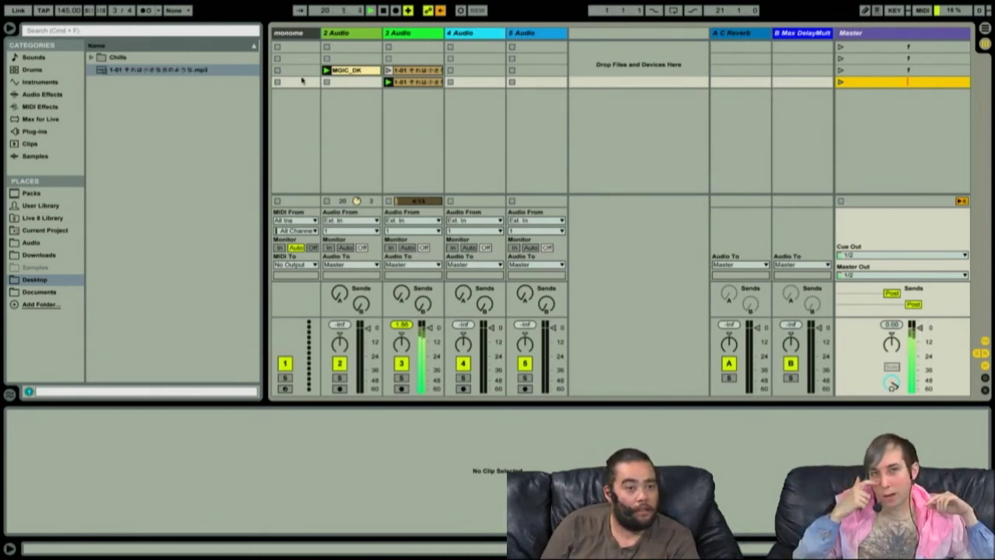
- Move the MGIC_DK clip to the 5 Audio track within the third scene and launch that scene
left_click(419, 83)
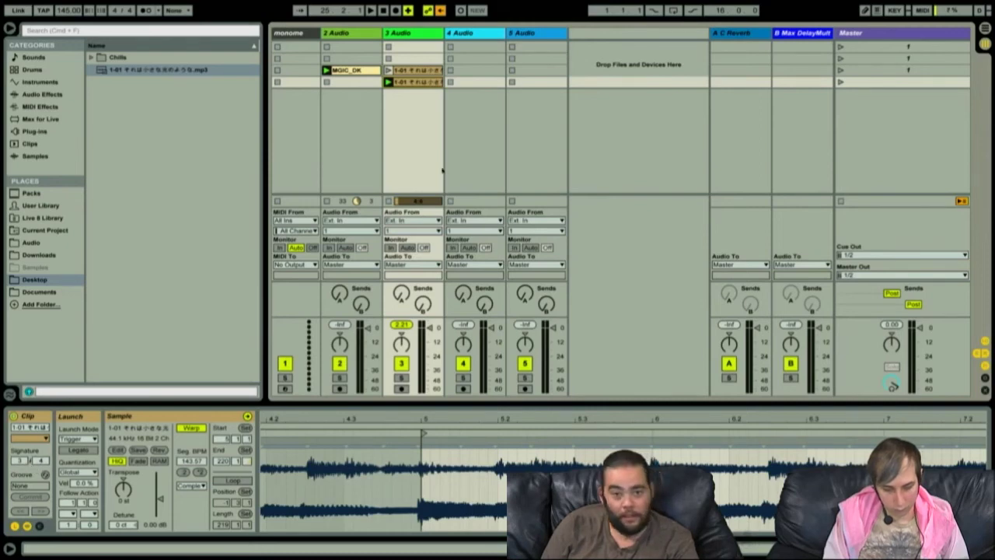
left_click_drag(364, 68, 481, 75)
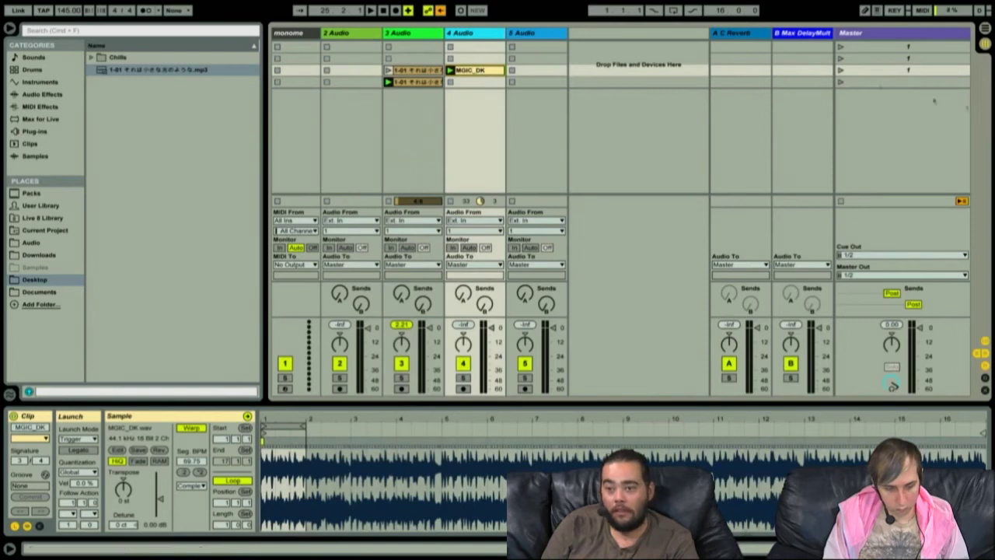
left_click_drag(476, 74, 524, 70)
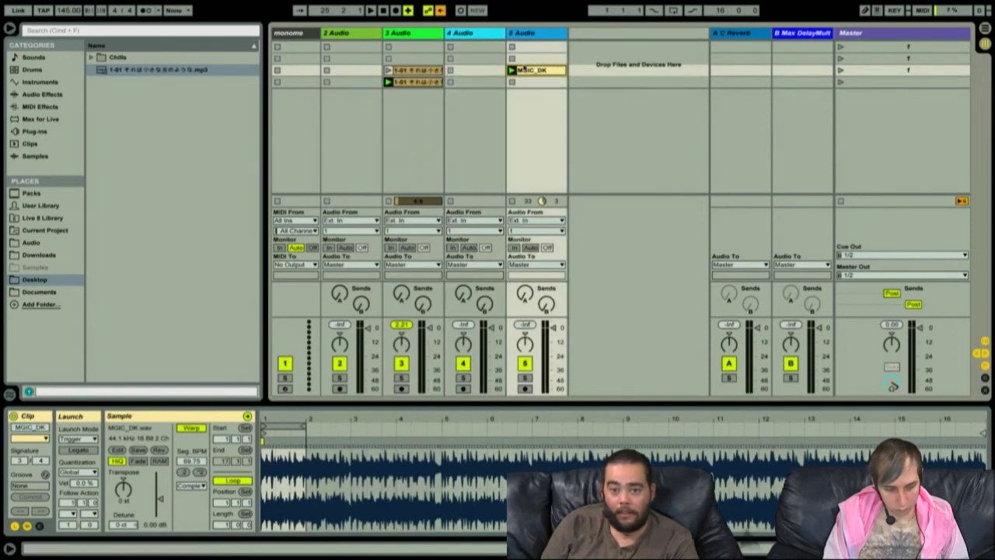
left_click(844, 71)
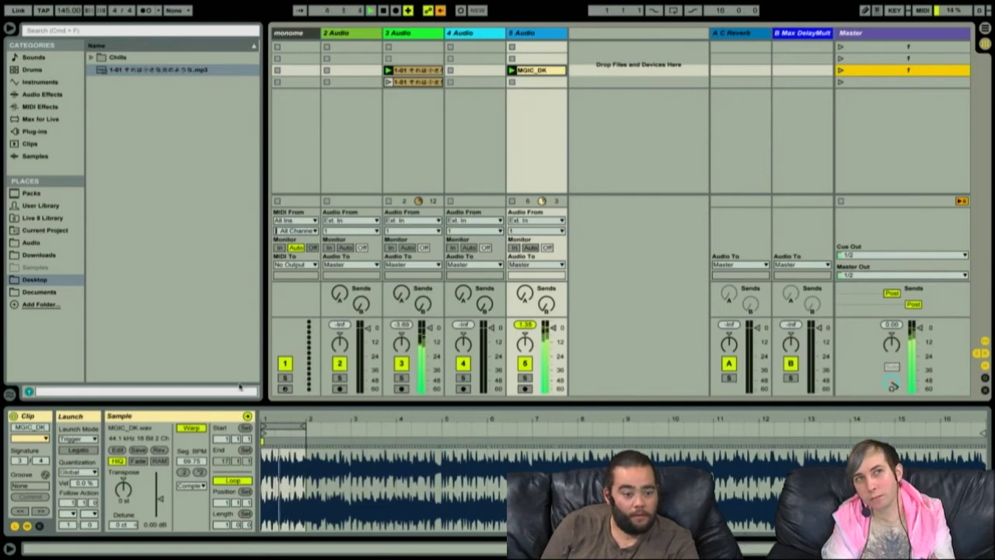
- Set the MGIC_DK clip's time signature to 4/4 and extend its loop to one full bar
left_click_drag(24, 460, 23, 455)
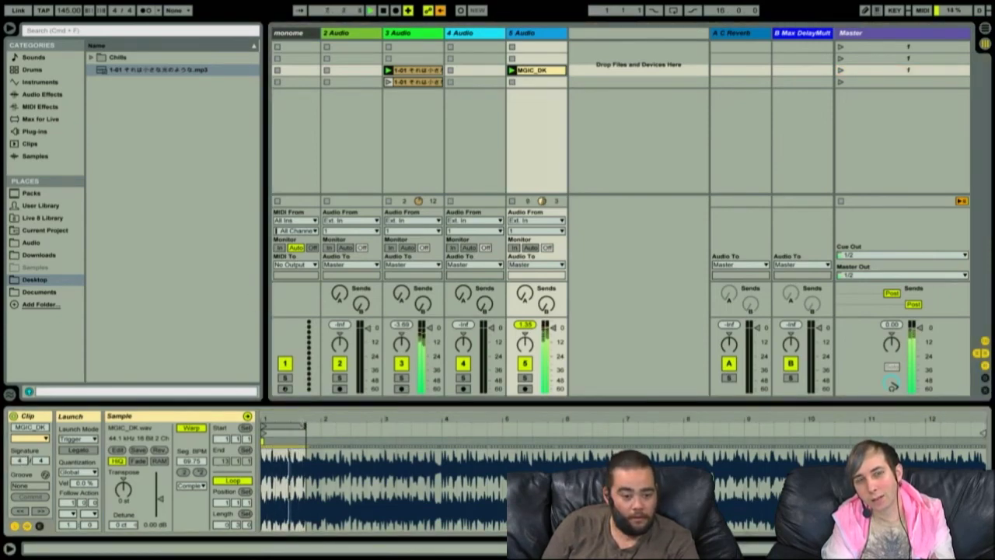
left_click_drag(305, 426, 318, 427)
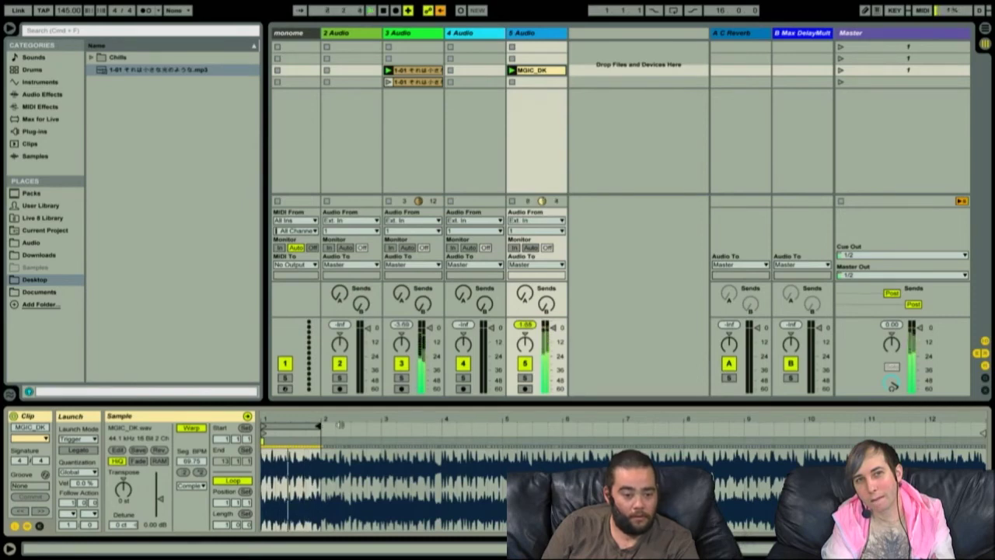
- Try a three-beat loop on the MGIC_DK clip, and extend the loop to about two and a half bars
left_click_drag(347, 419, 446, 420)
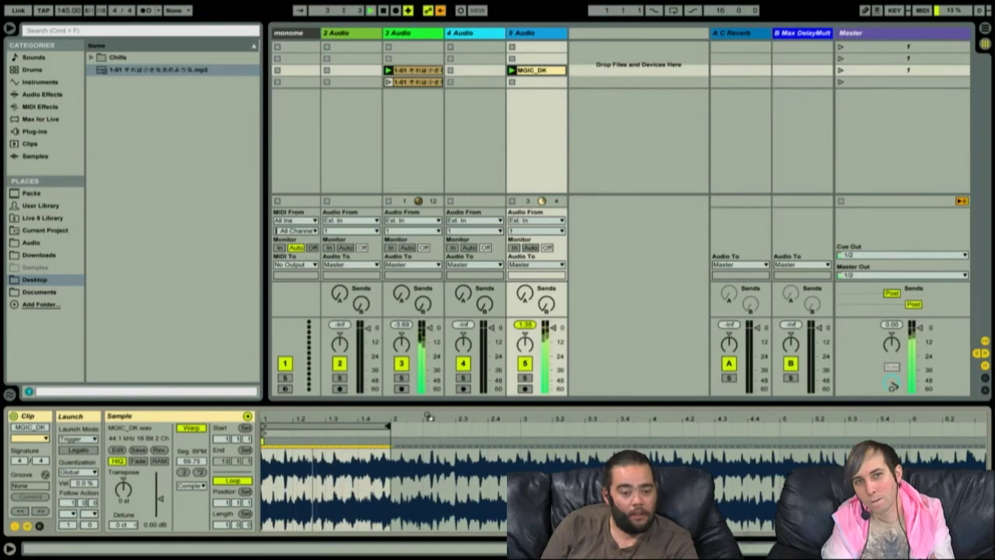
left_click_drag(388, 426, 356, 426)
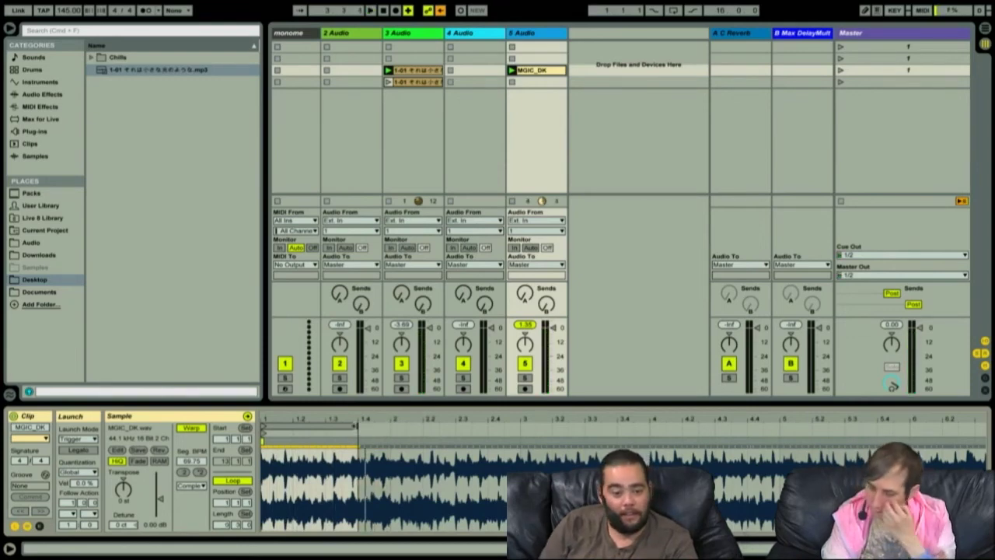
left_click_drag(356, 426, 630, 426)
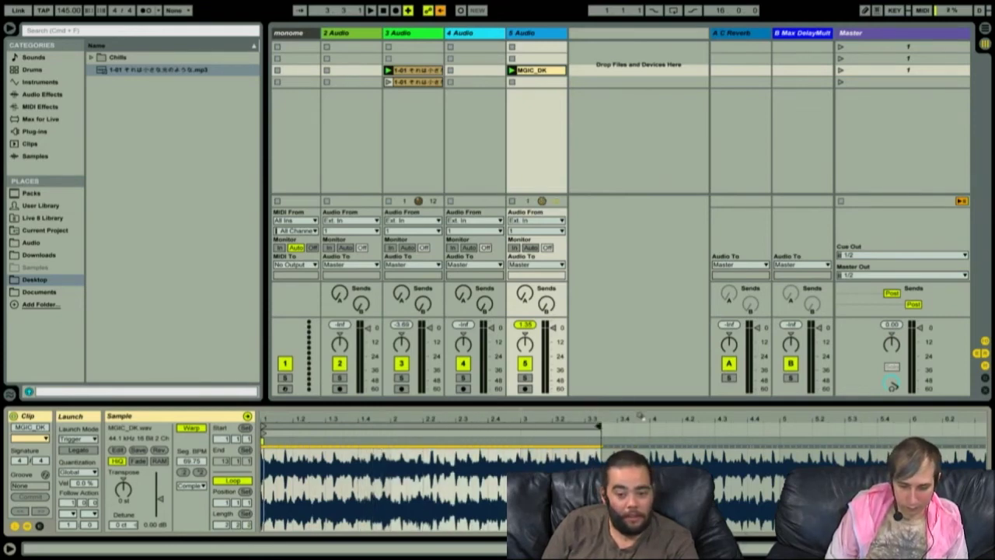
left_click_drag(642, 415, 642, 373)
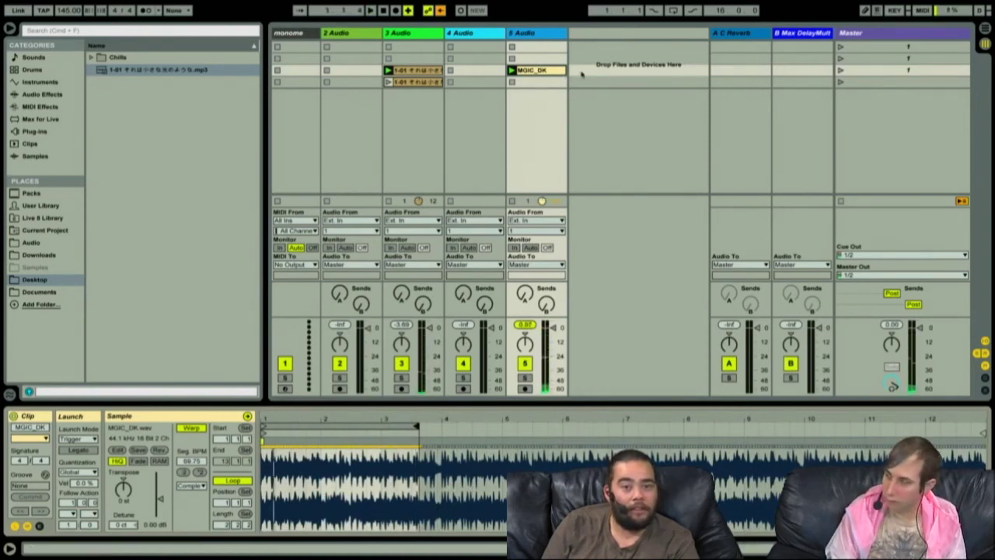
- Move the MGIC_DK clip up to the second scene and set the tempo to 110 BPM
left_click_drag(546, 69, 547, 58)
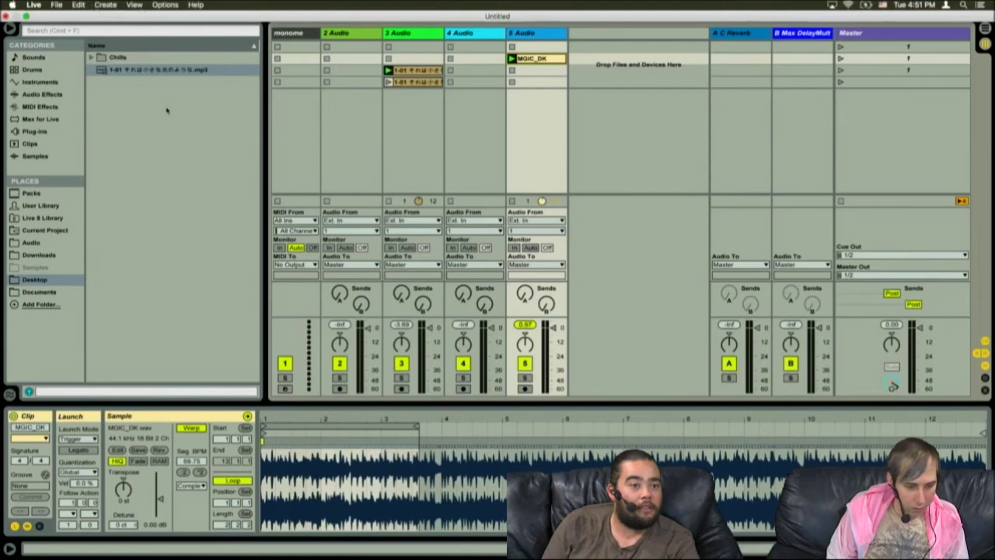
left_click(66, 10)
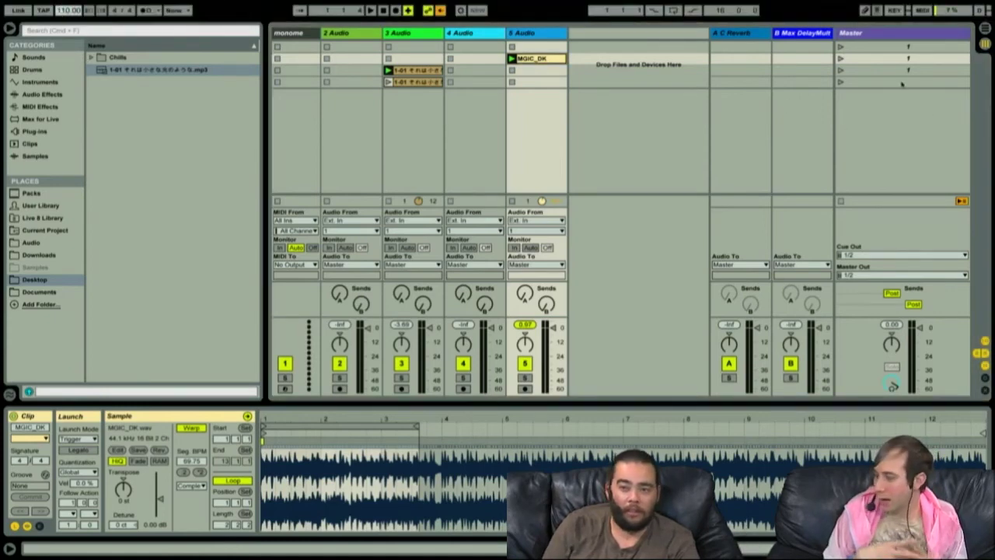
- Launch the second scene and lower the tempo to 72 BPM
left_click(840, 59)
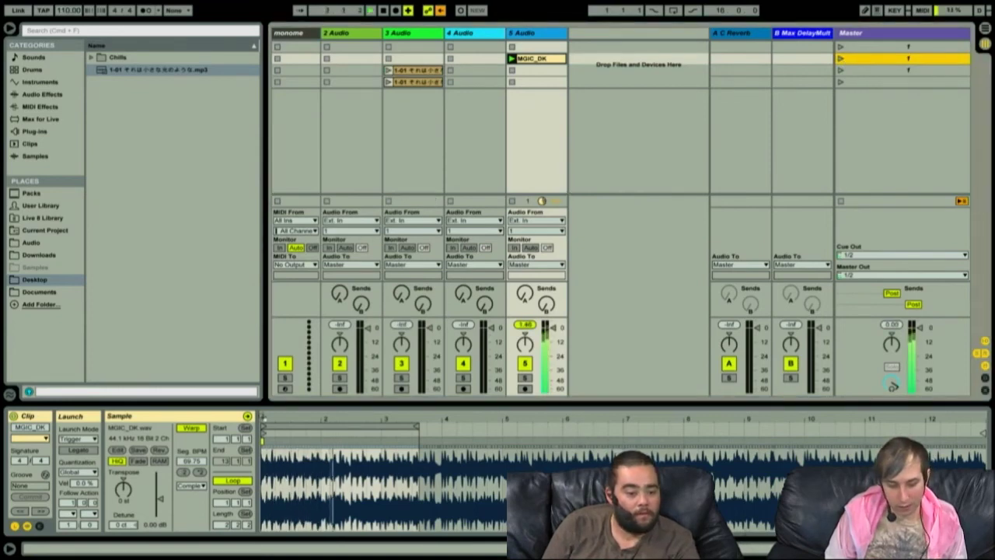
left_click_drag(64, 11, 64, 16)
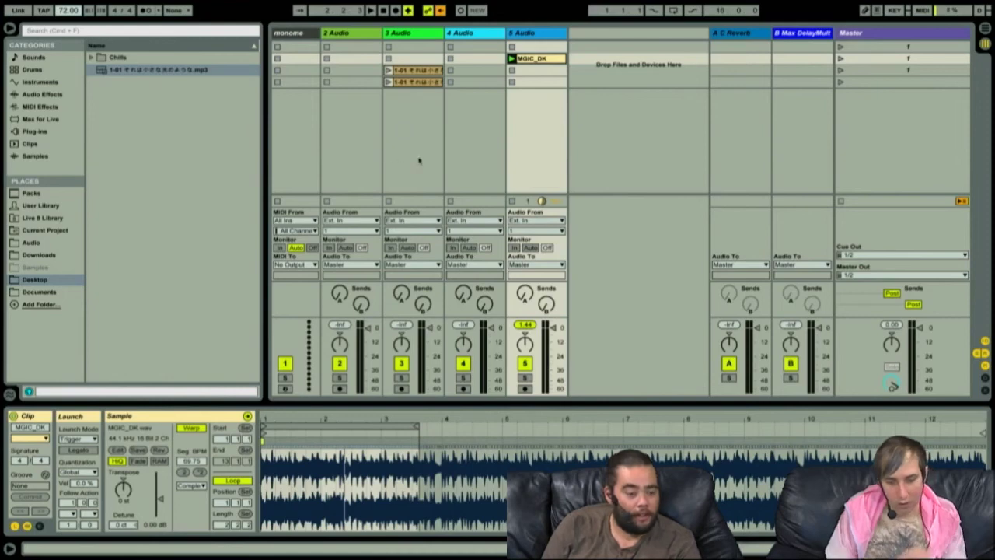
- Move the MGIC_DK clip down to the third scene and play that scene together with the song clip
left_click(841, 71)
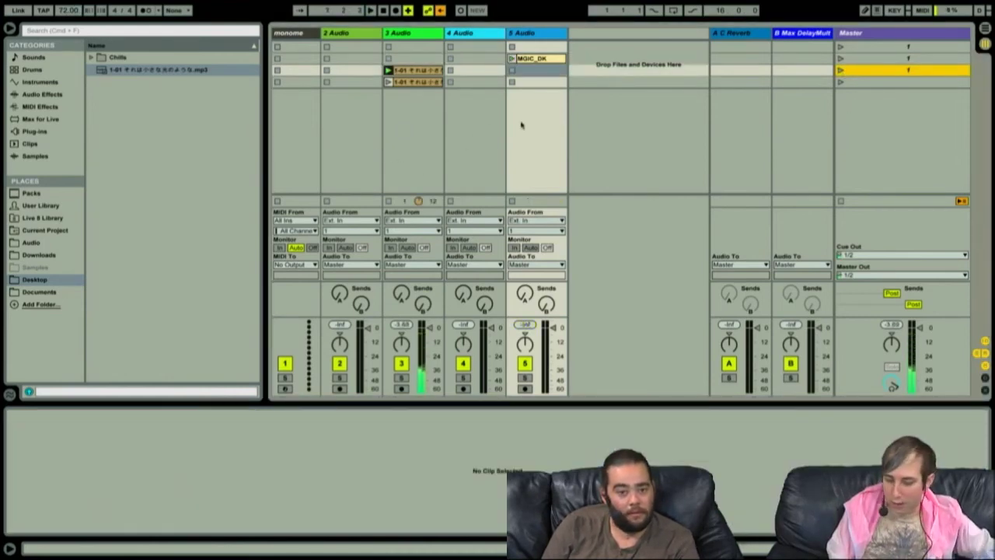
left_click(420, 82)
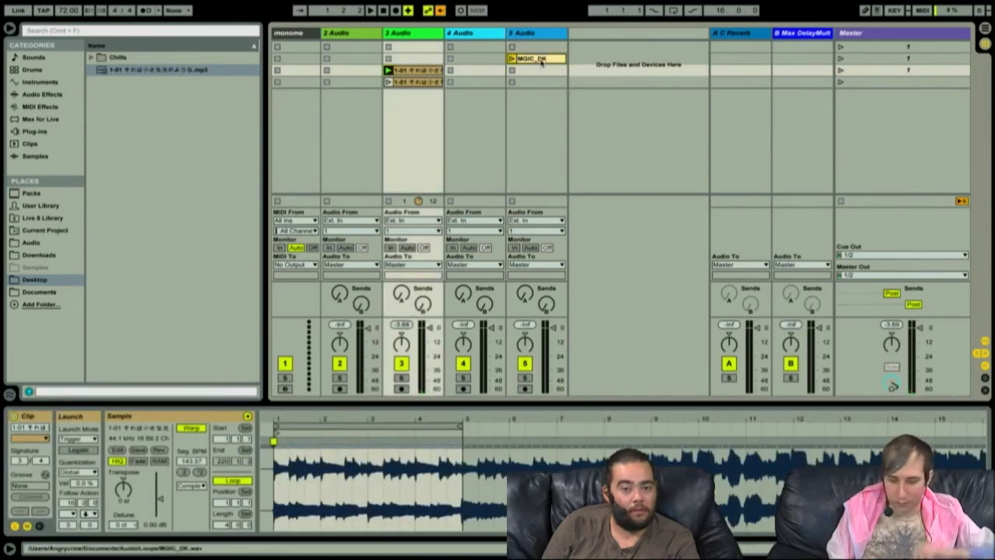
left_click_drag(541, 62, 541, 71)
left_click(840, 71)
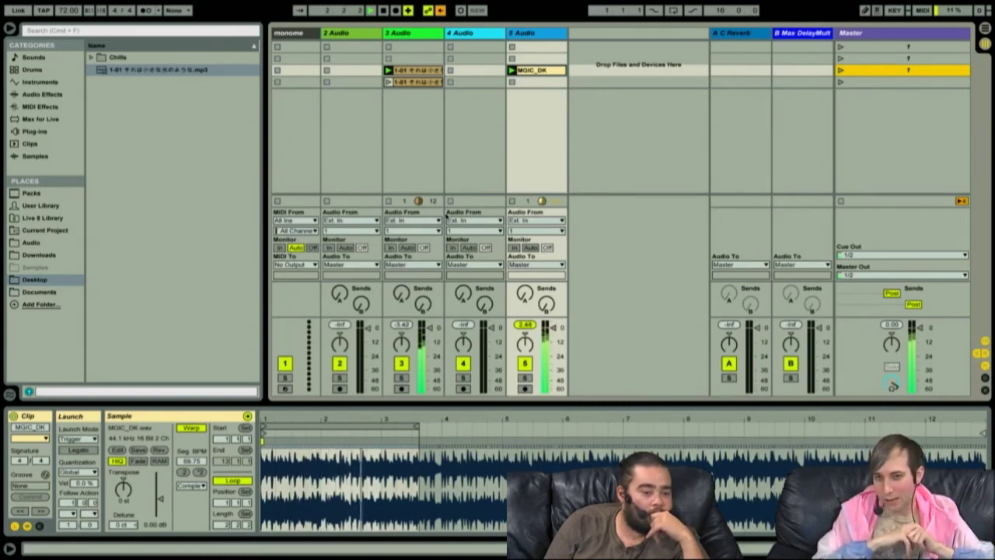
key("space")
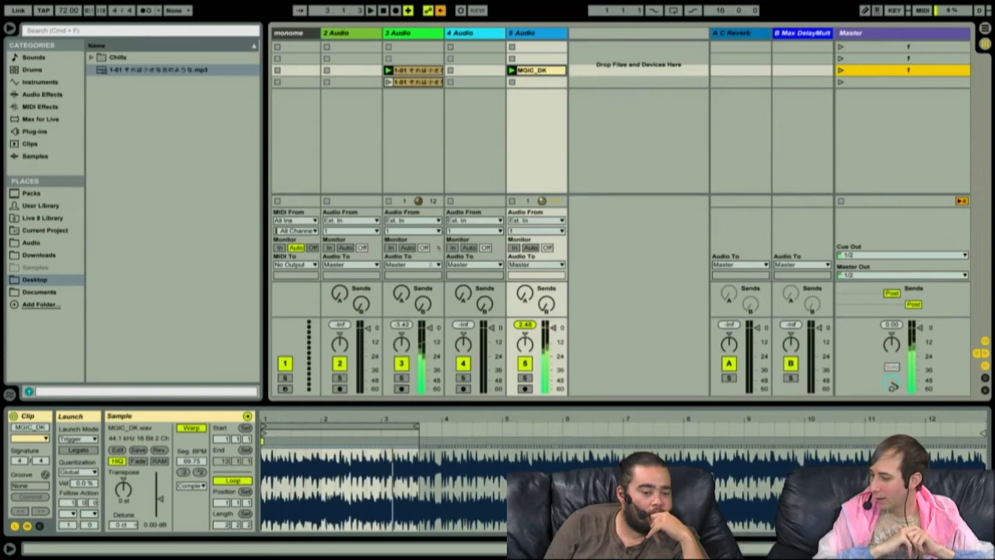
- Shorten the MGIC_DK clip's loop to one and a half bars and audition it against the song
left_click(417, 426)
left_click_drag(417, 425, 350, 427)
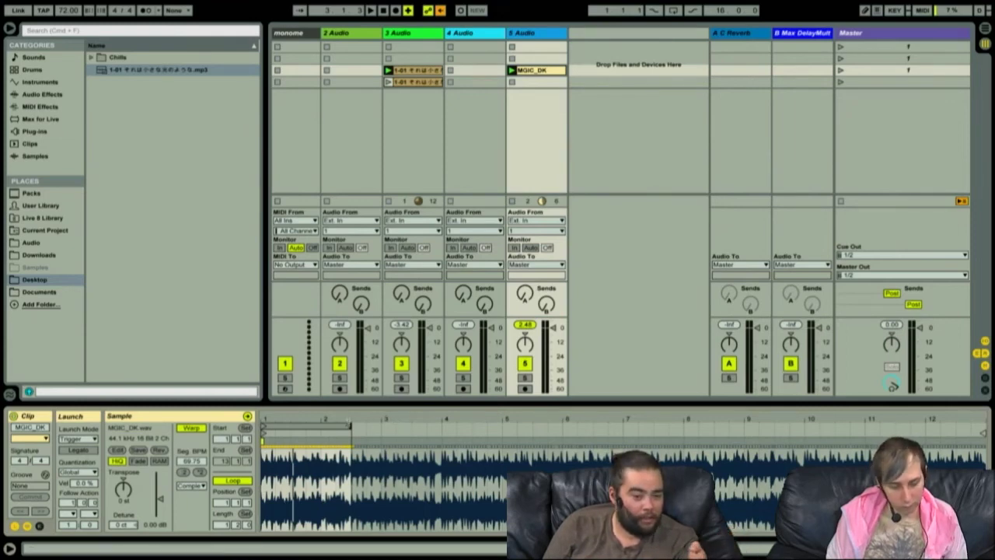
key("space")
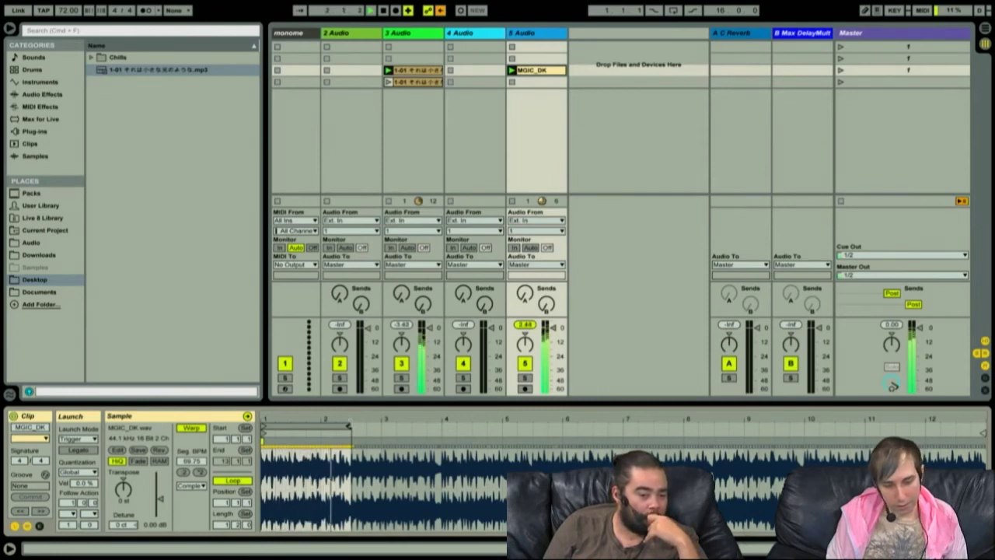
key("space")
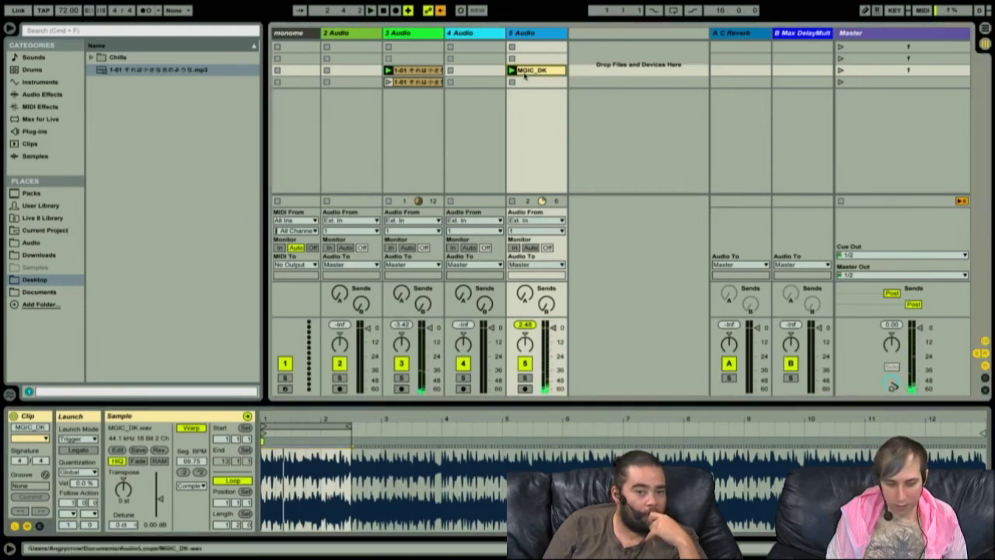
- Look through the Loops folder in the Audio place for another loop to pair with the song
left_click(46, 255)
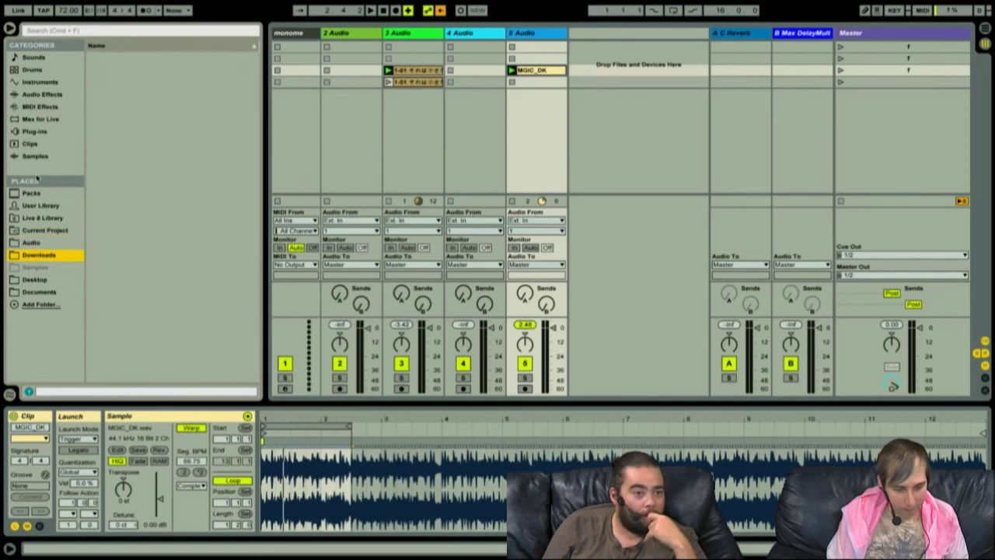
key("Up")
key("Right")
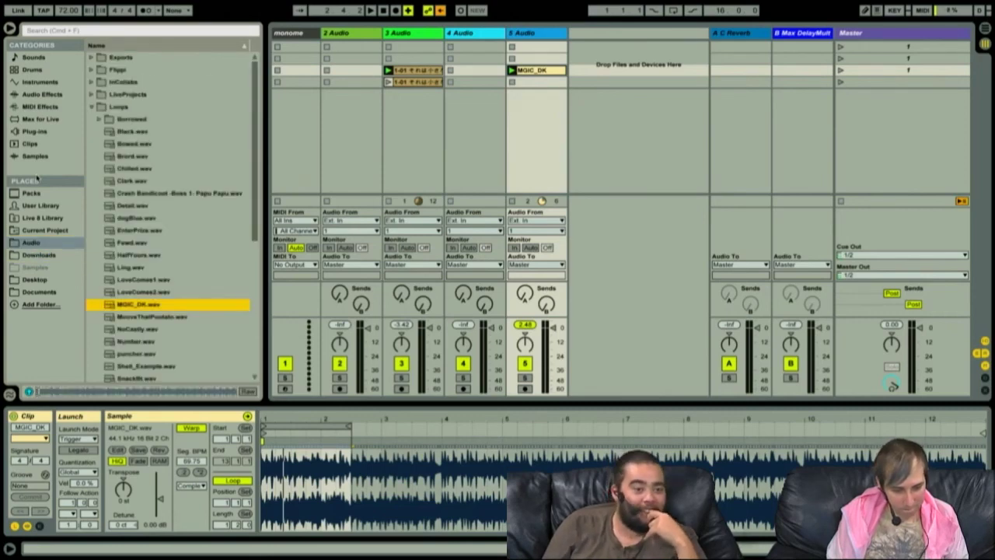
key("Up")
key("Up")
key("Up")
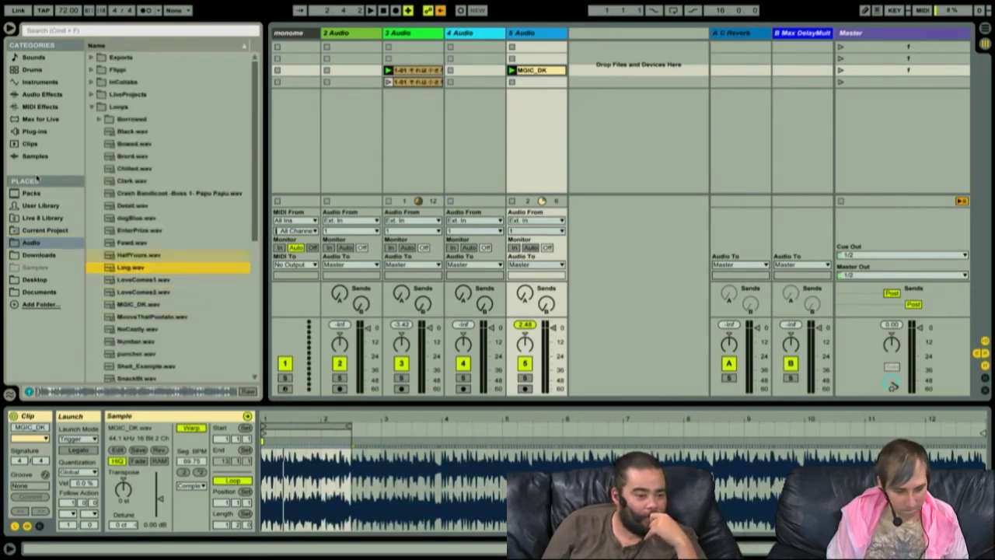
key("Up")
key("Up")
key("Up")
key("Up")
key("Up")
key("Up")
key("Up")
key("Down")
key("Down")
key("Down")
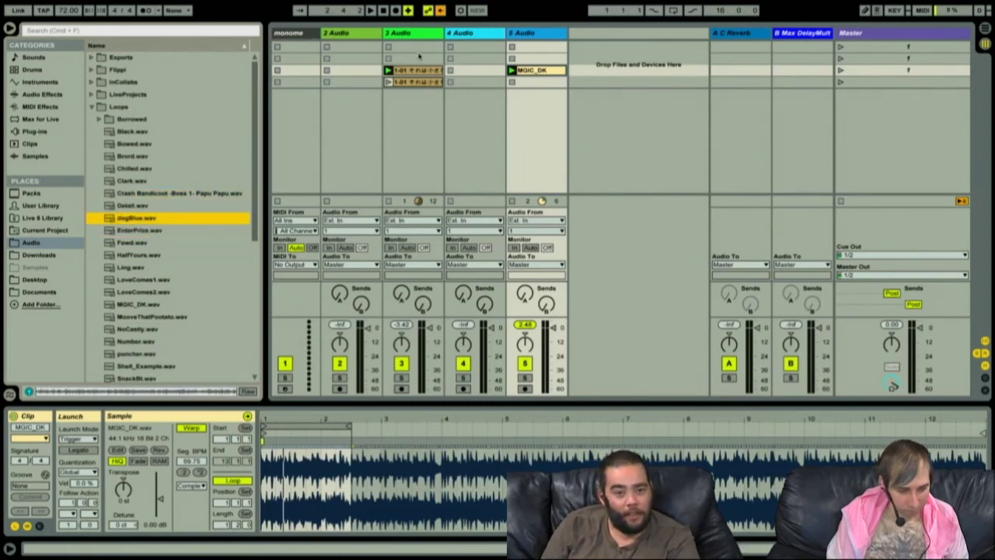
- Extend the MGIC_DK clip's loop to 11 bars and lower the 5 Audio track's volume during playback
left_click(414, 70)
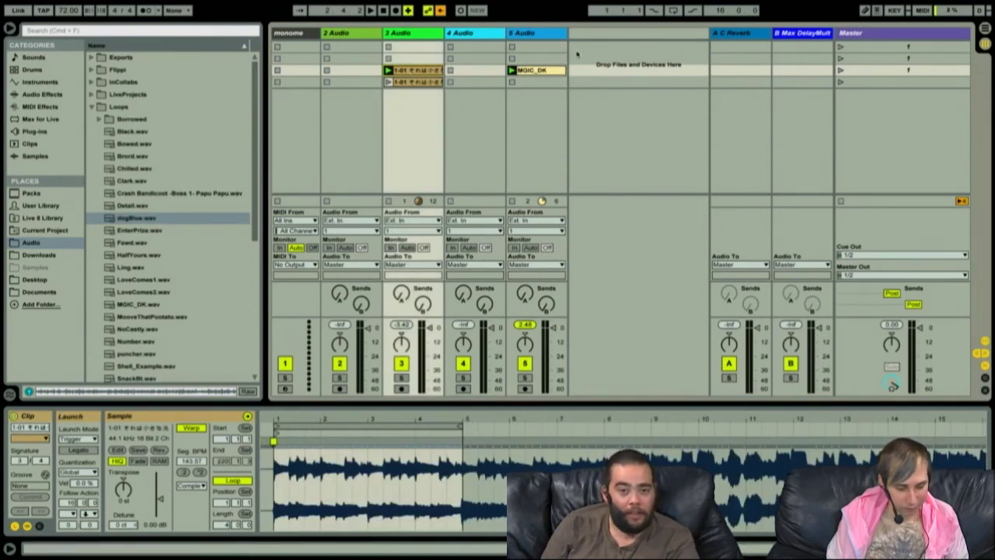
left_click(536, 70)
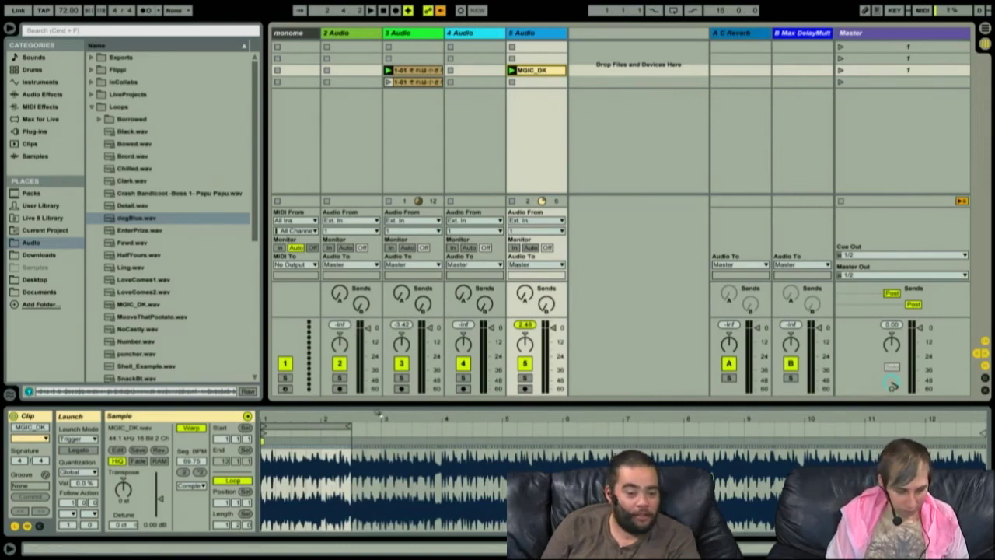
mouse_move(351, 427)
left_mouse_down()
mouse_move(941, 423)
mouse_move(922, 425)
left_mouse_up()
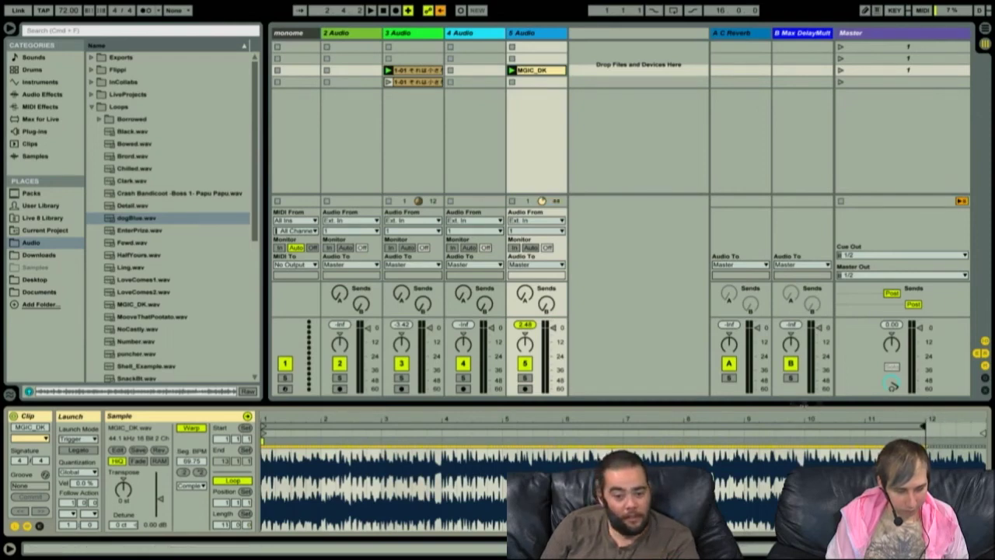
key("space")
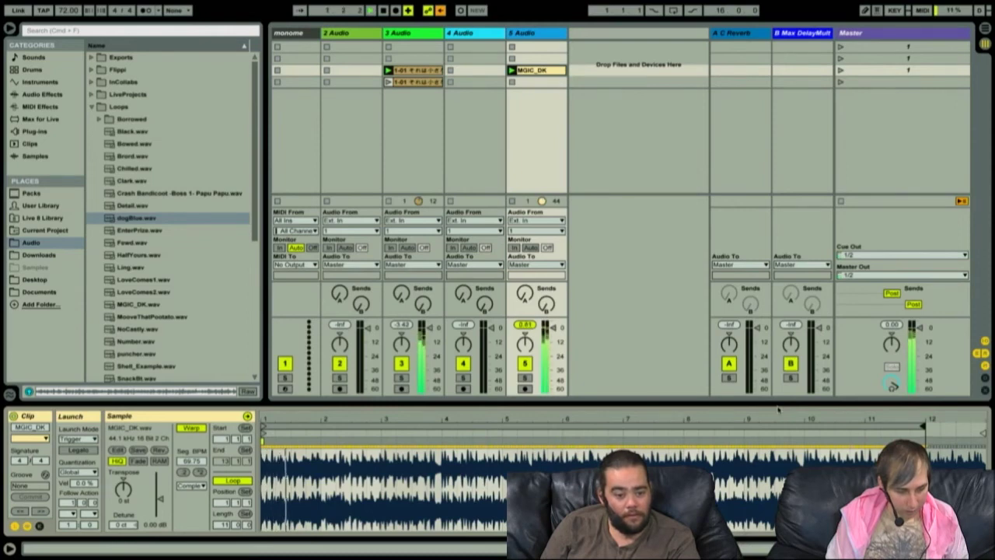
left_click_drag(552, 328, 555, 352)
key("space")
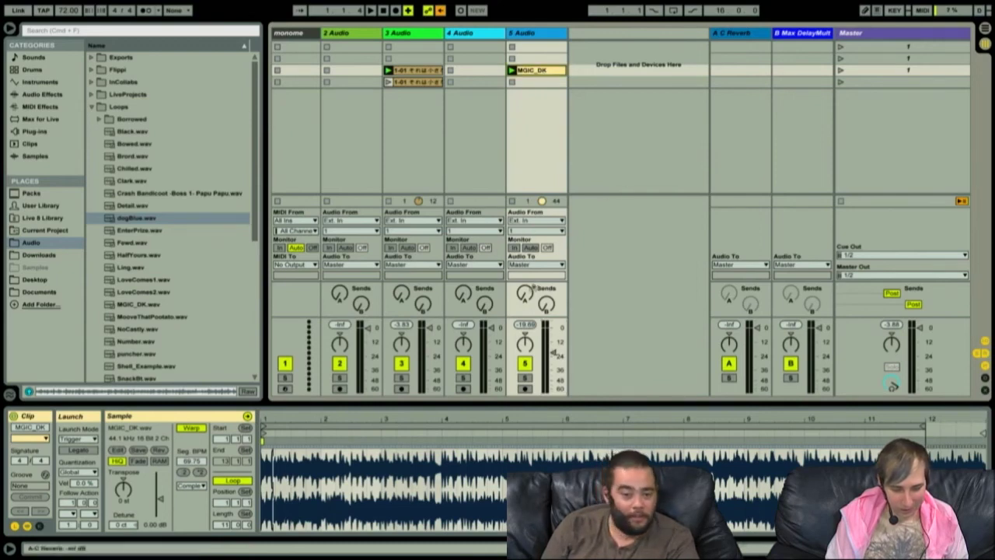
- Delete the MGIC_DK clip from the third scene and select the 2 Audio track
left_click(544, 167)
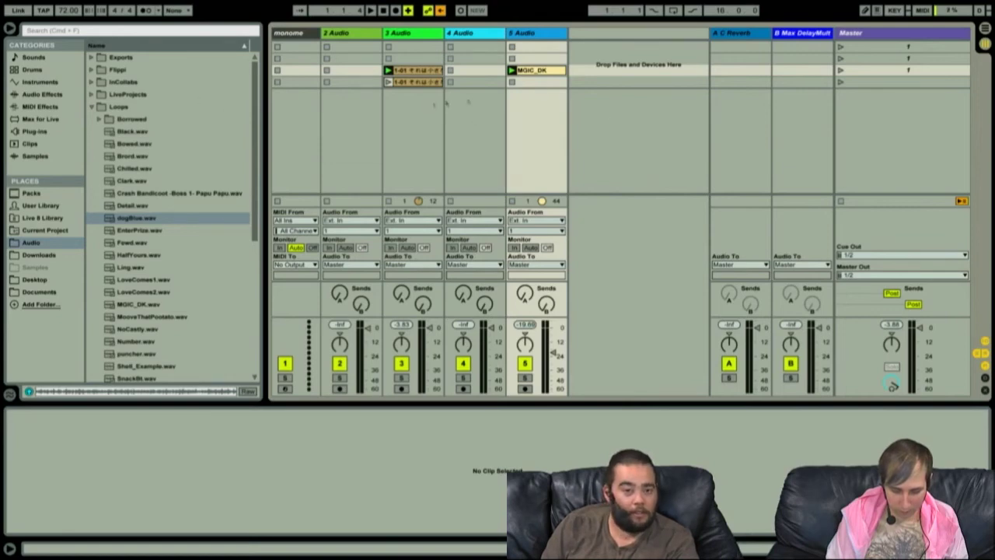
left_click(540, 71)
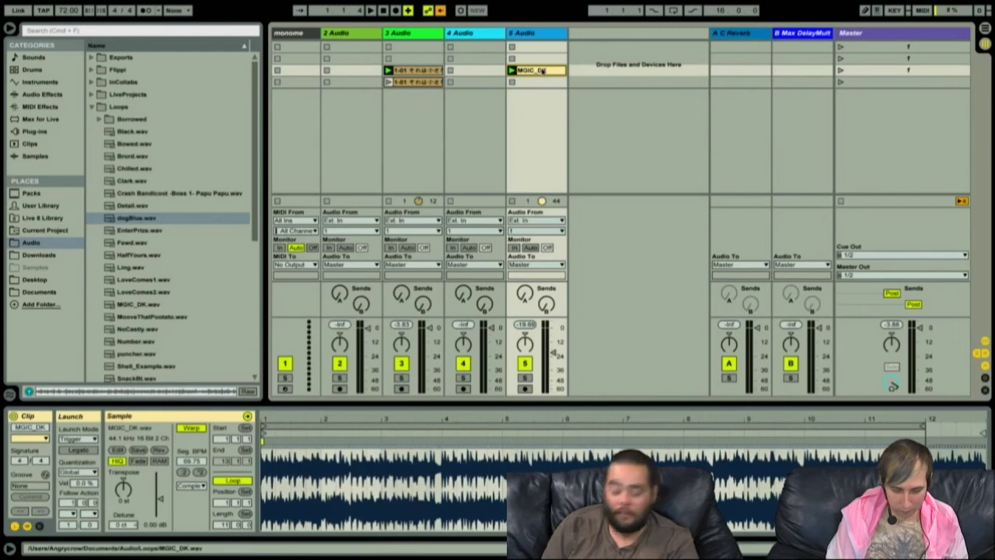
key("Delete")
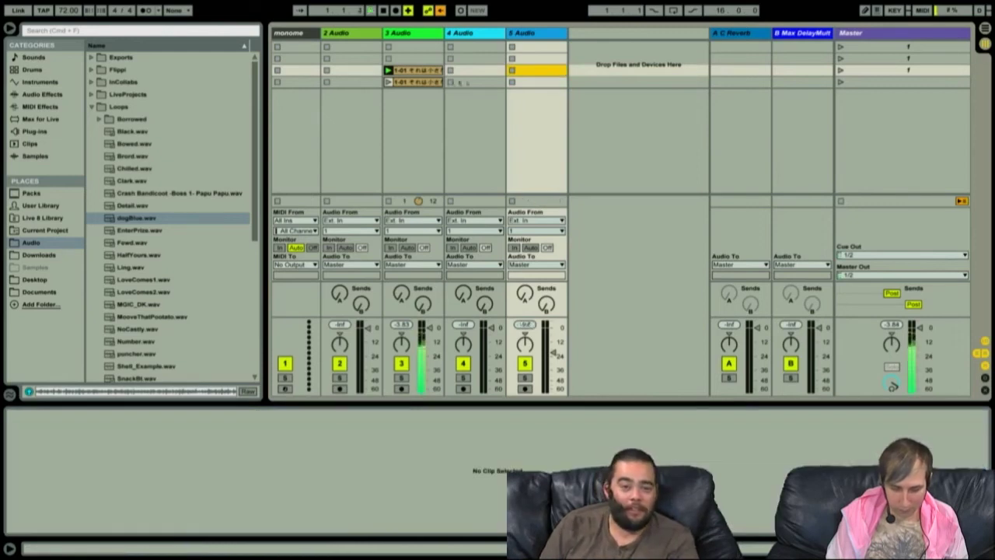
left_click(475, 35)
left_click(345, 34)
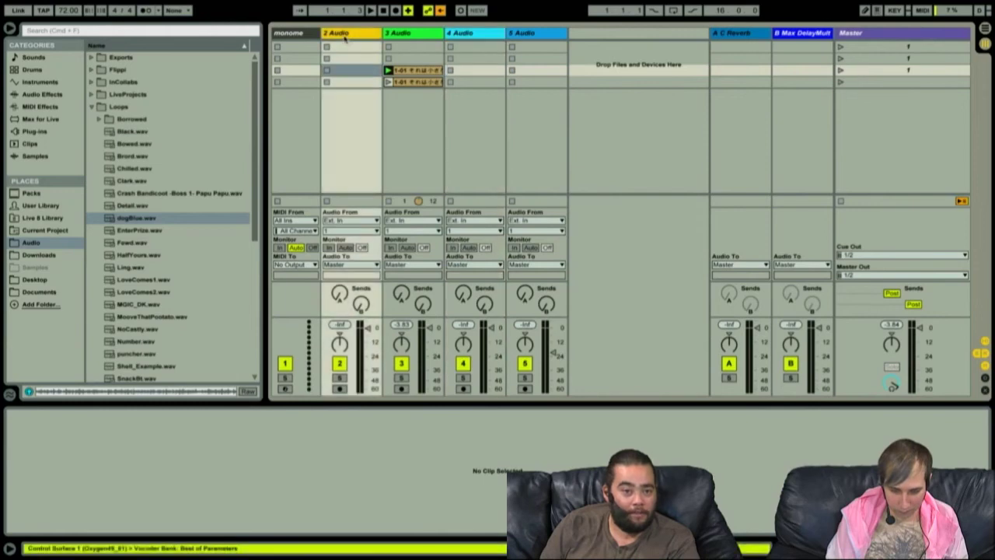
- Find the Drums category in the browser, add a Drum Rack on a new track and load 7y9A Kit.adg into it
left_click(91, 107)
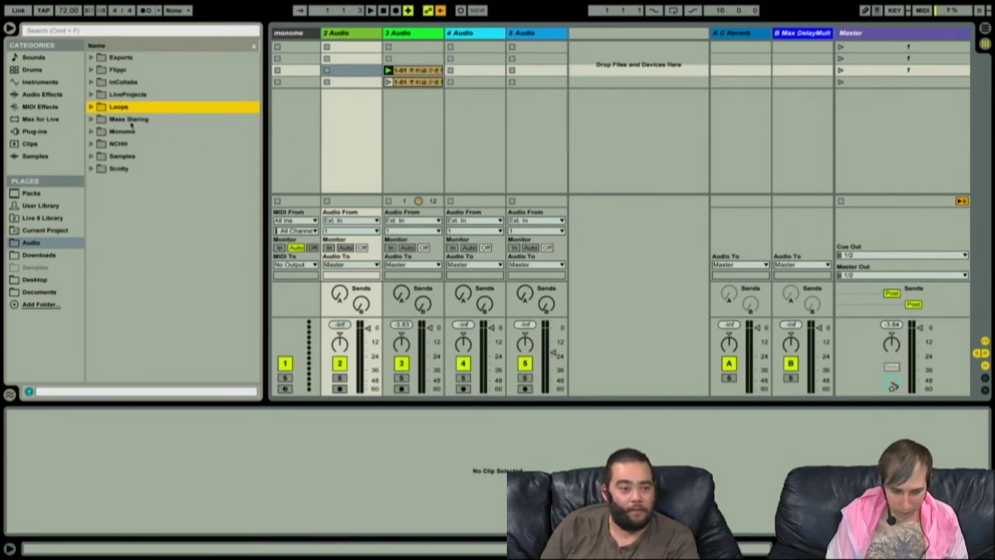
left_click(350, 34)
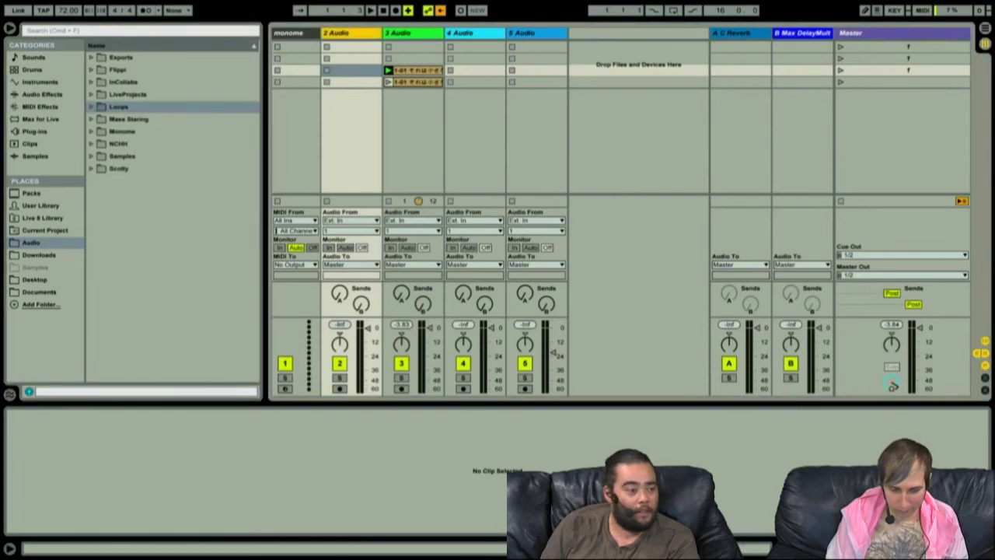
left_click(42, 206)
left_click(91, 107)
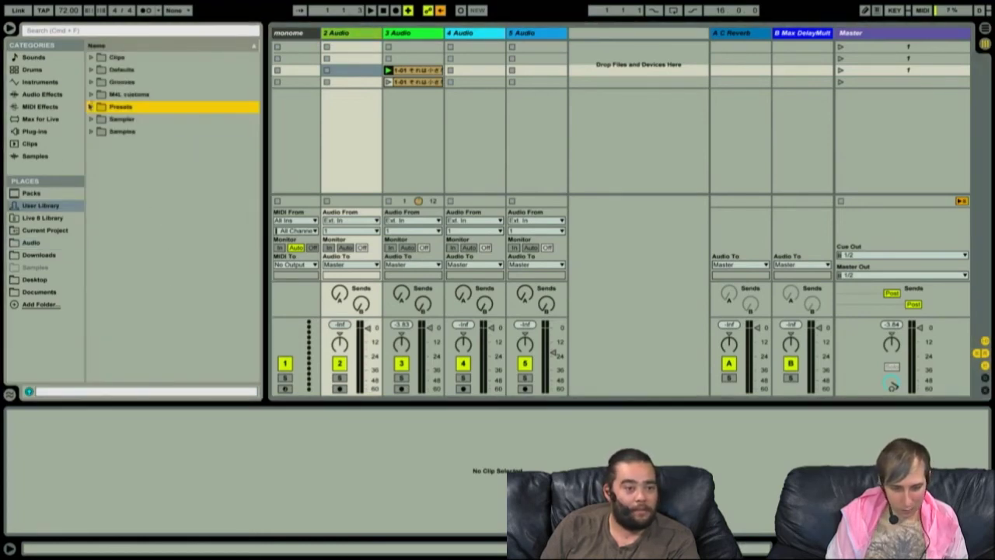
left_click(42, 94)
left_click(48, 69)
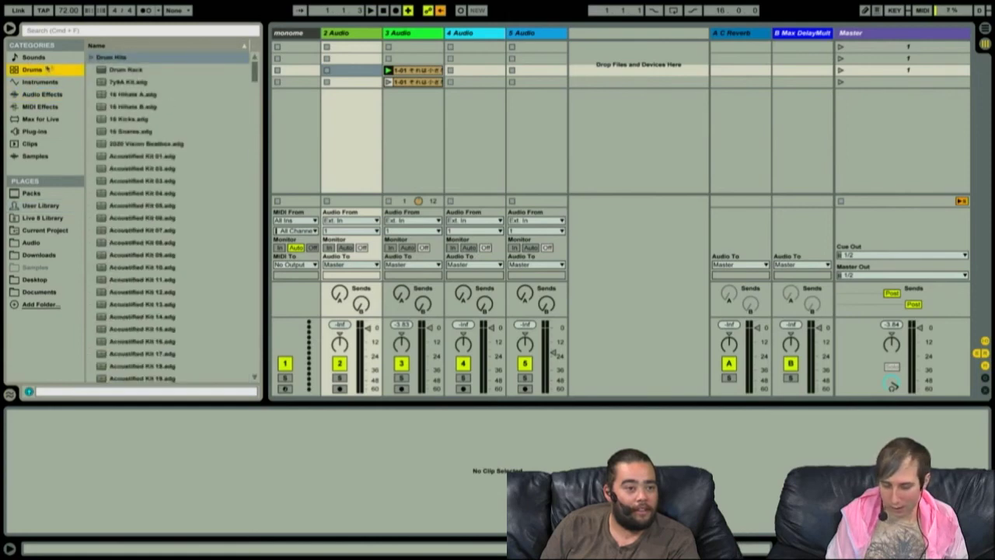
left_click(107, 70)
left_click_drag(132, 75, 359, 74)
left_click_drag(523, 99, 588, 76)
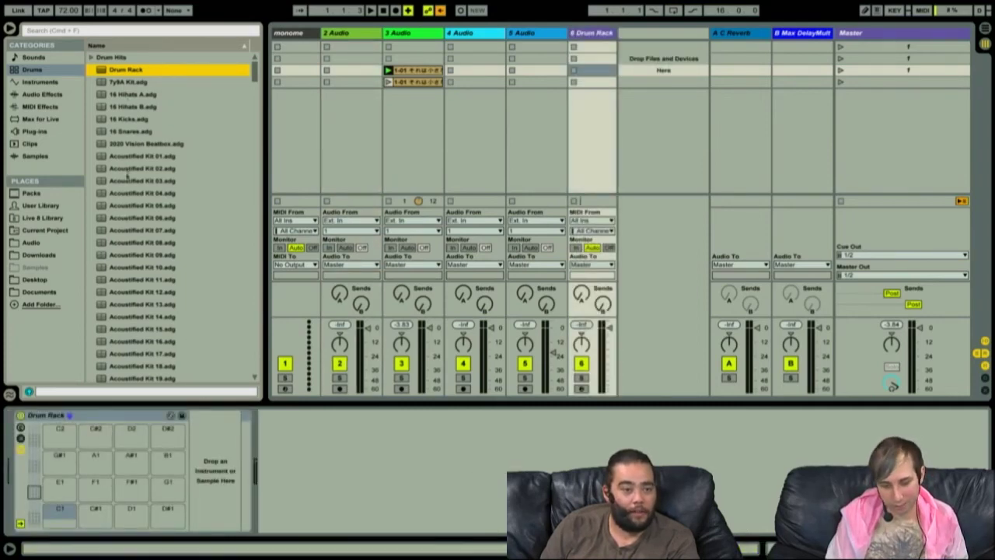
left_click(127, 82)
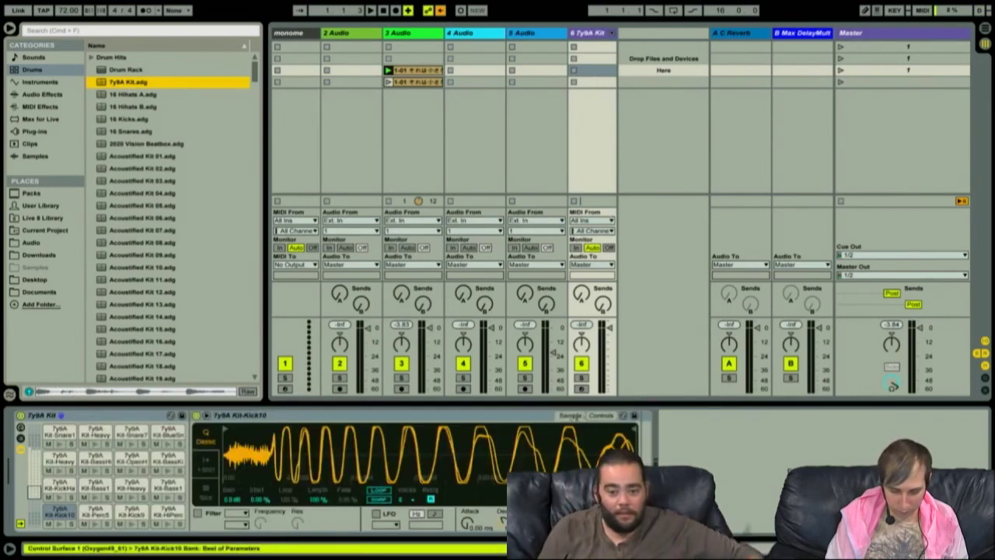
- Arm the 7y9A Kit track for recording and create an empty MIDI clip in its third slot
left_click(580, 388)
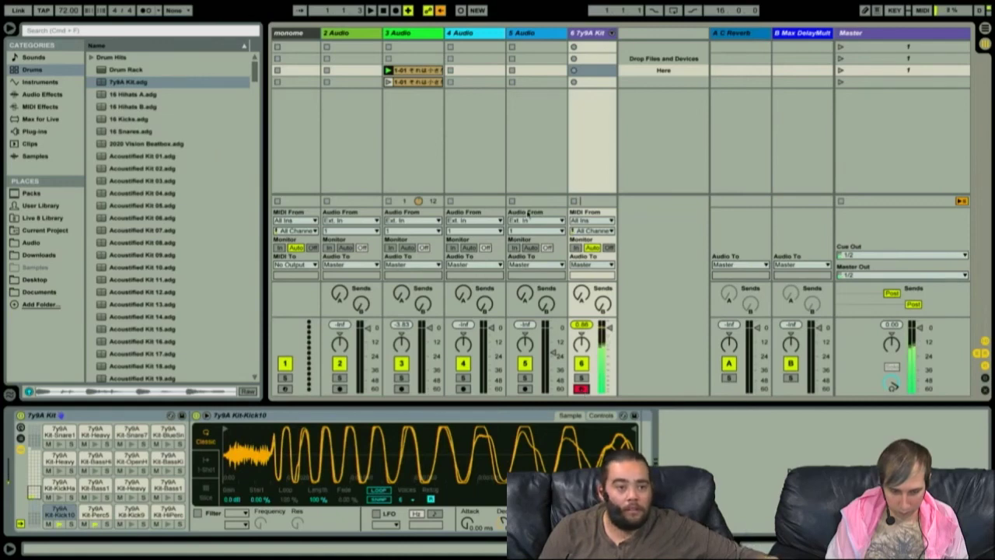
double_click(592, 69)
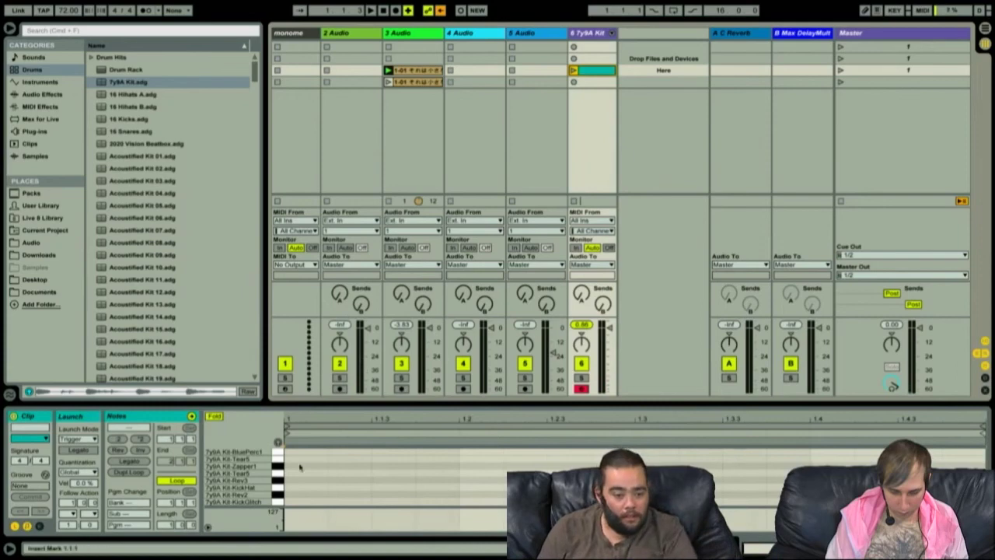
left_click(300, 467)
scroll(300, 468, "down", 5)
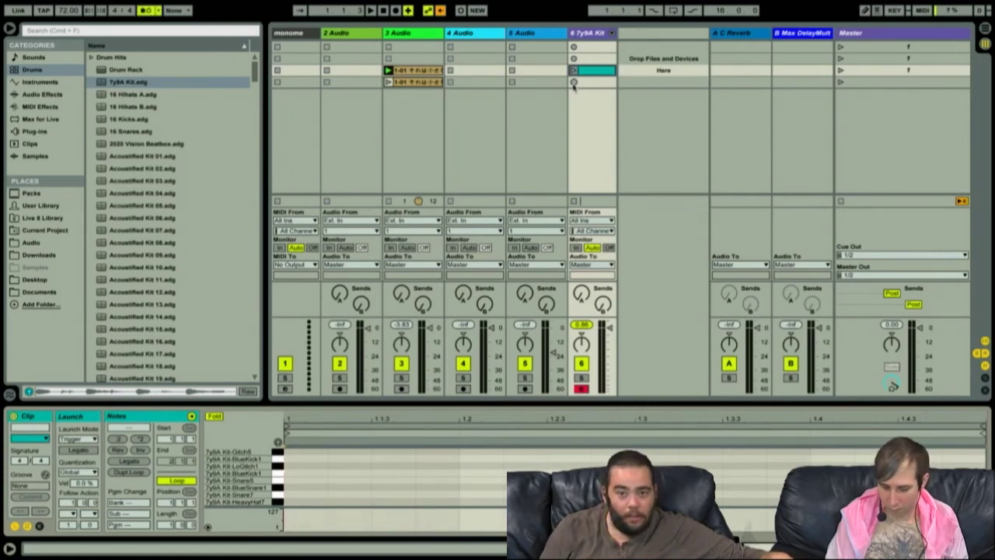
- Record a short drum clip into the 7y9A Kit track's fourth slot and select its Perc5 note for editing
left_click(574, 81)
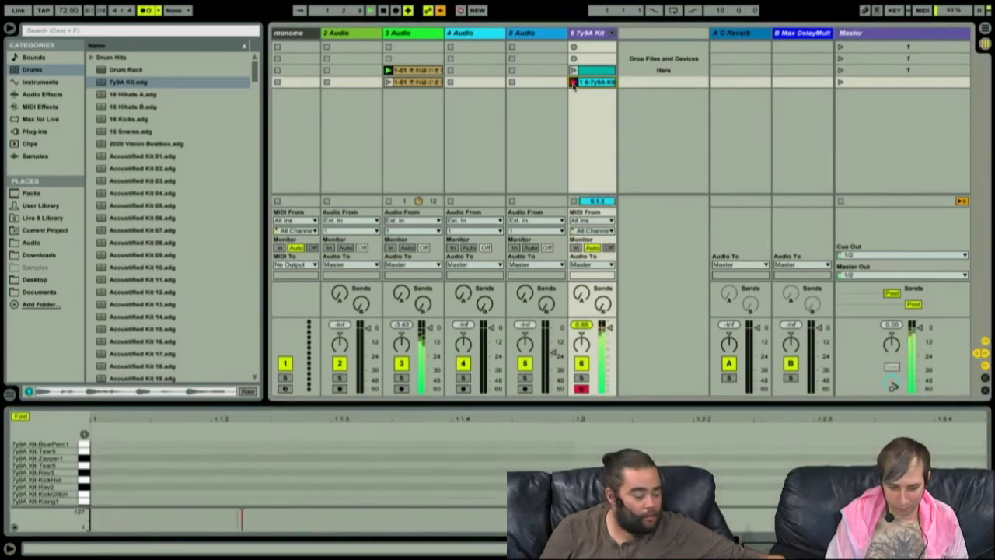
left_click(574, 83)
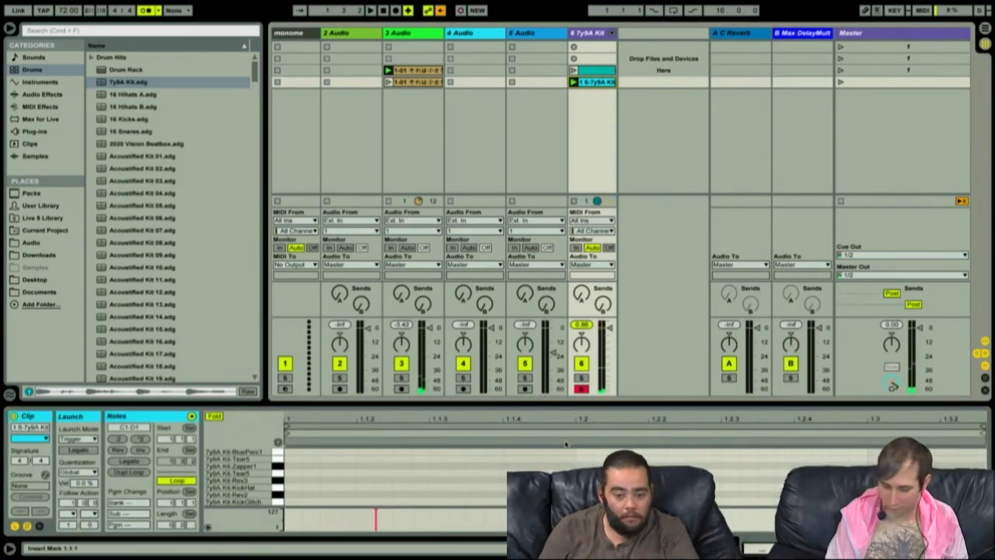
scroll(571, 464, "down", 5)
scroll(571, 465, "down", 3)
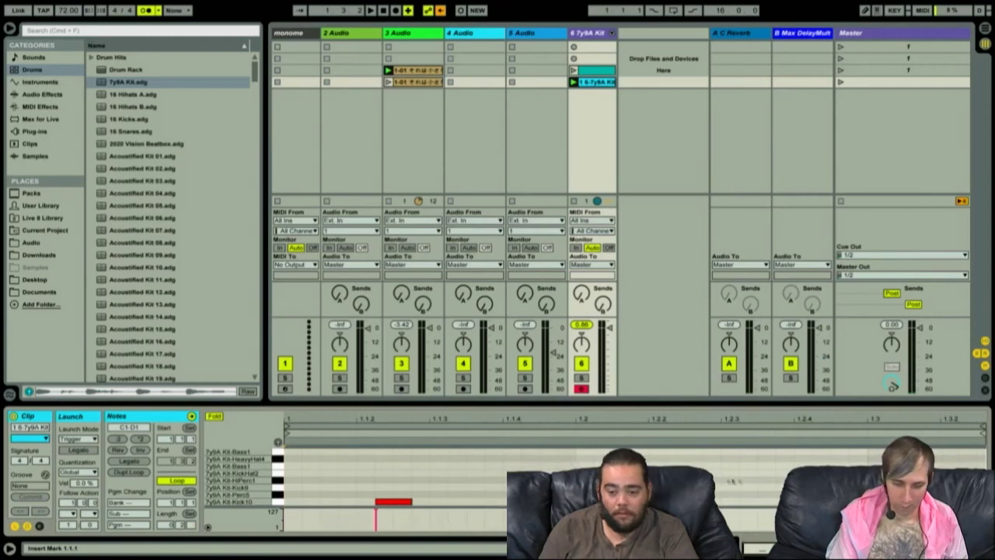
left_click(773, 512)
left_click_drag(800, 494, 778, 494)
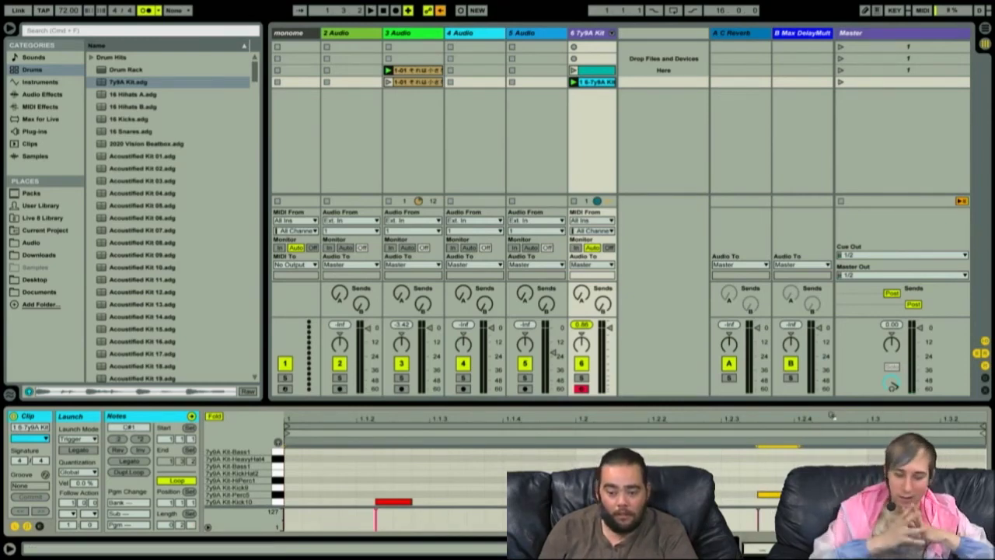
- Set the recorded drum clip's loop length to one bar
left_click(166, 524)
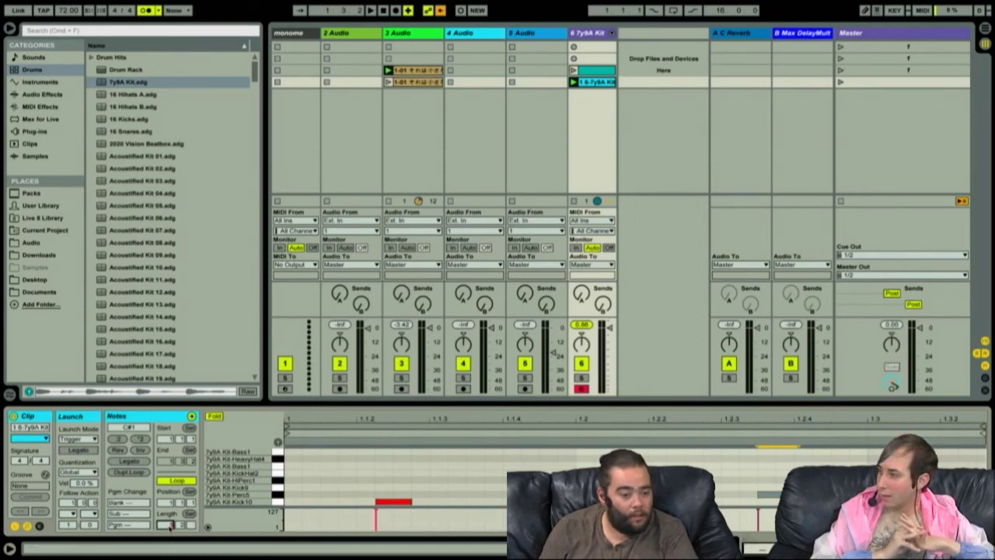
type("1")
key("Return")
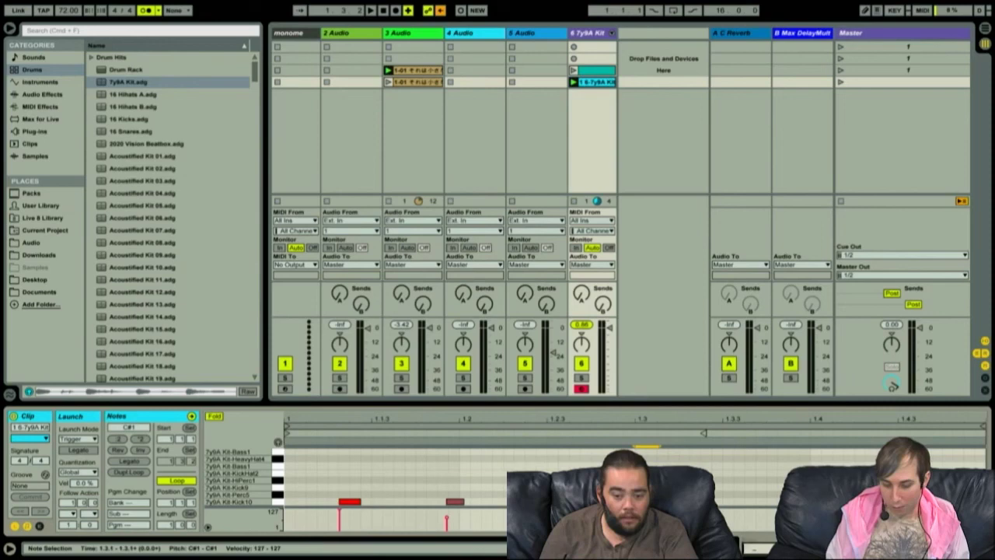
- Move the second Kick10 note so it starts on beat 1.2
left_click_drag(463, 501, 485, 516)
key("Right")
key("Right")
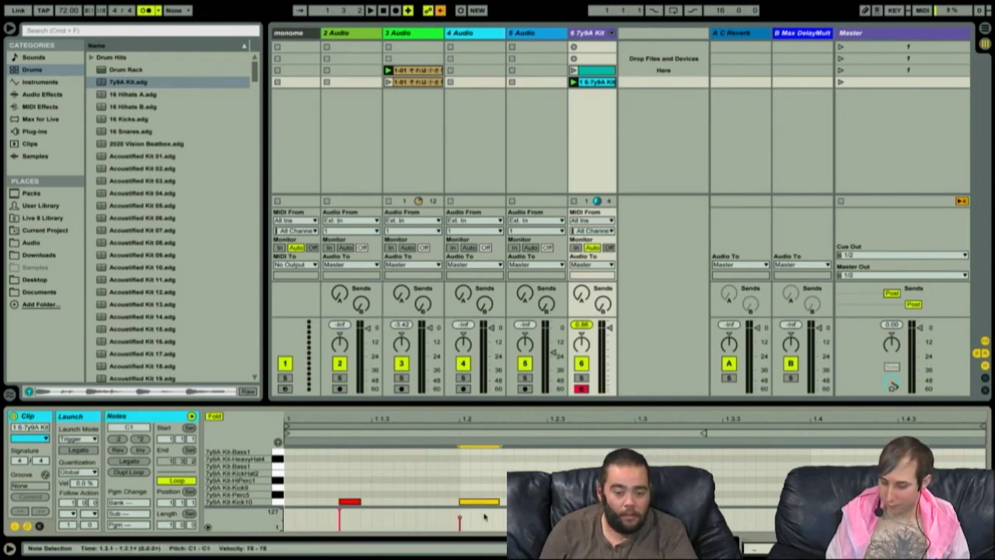
- Move the first Kick10 note to the start of the bar at beat 1
left_click_drag(363, 475, 297, 508)
key("shift+Left")
key("shift+Left")
key("shift+Right")
key("shift+Right")
key("shift+Right")
key("Left")
key("Left")
key("Left")
key("Left")
key("Left")
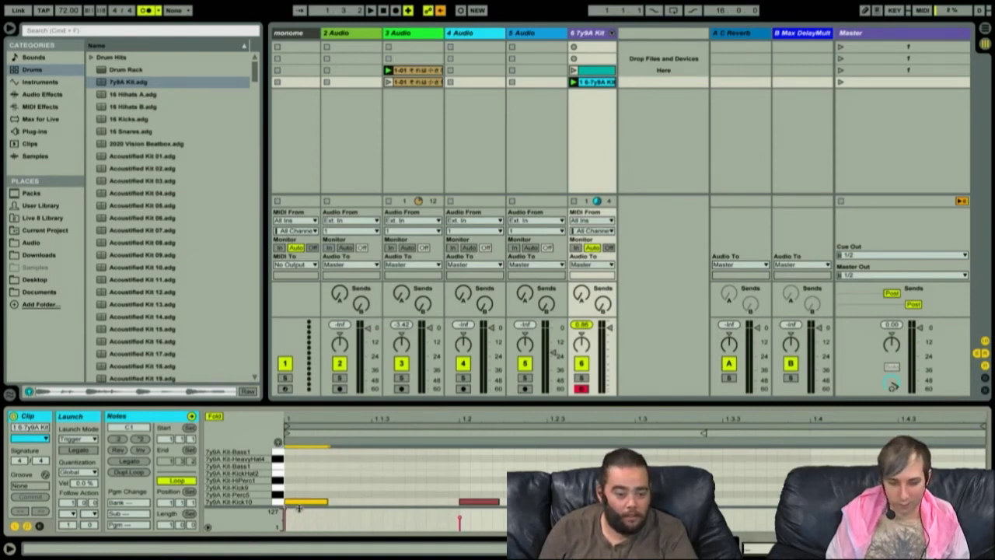
- Copy the kick note from beat 1.2 to beat 1.4 and play the set with the tempo raised to 156
left_click(483, 501)
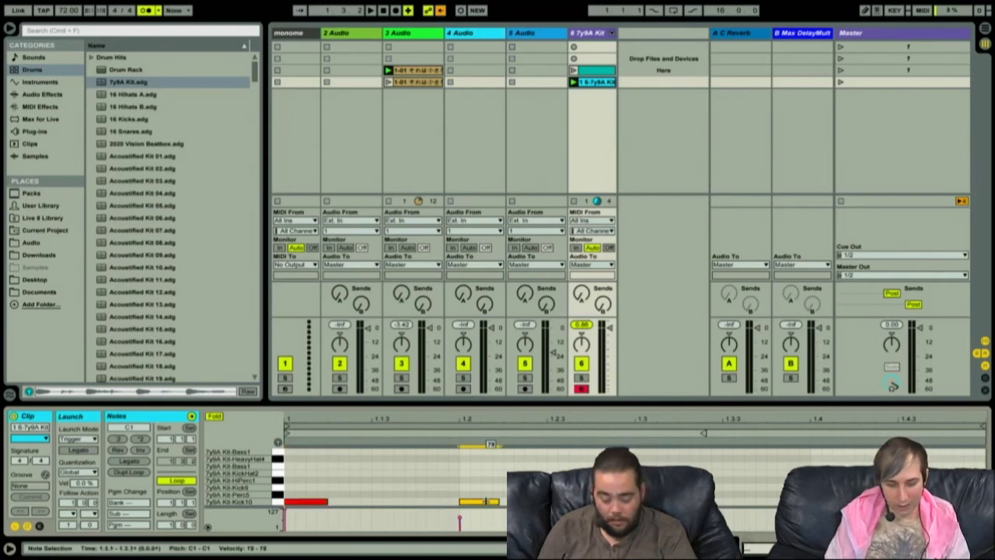
left_click(821, 497)
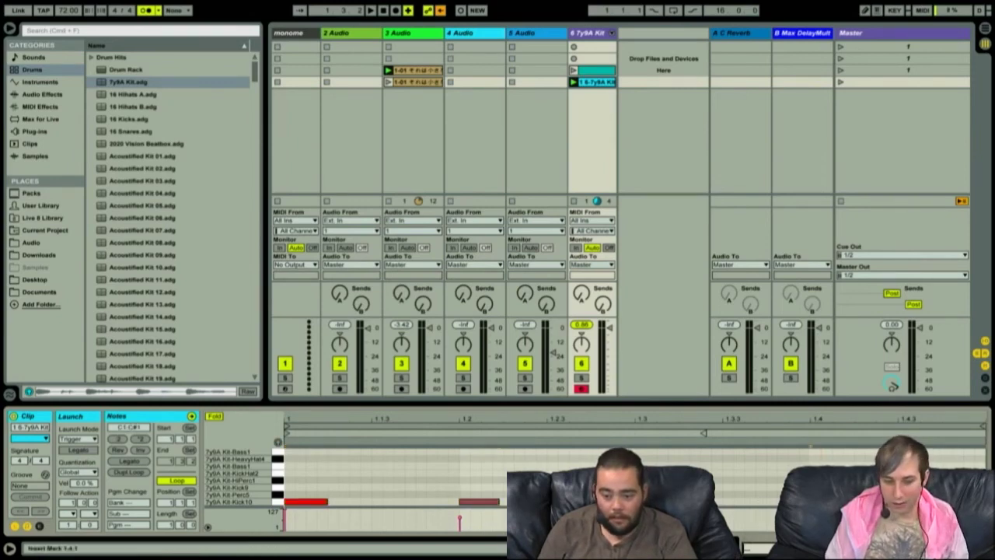
key("super+v")
key("space")
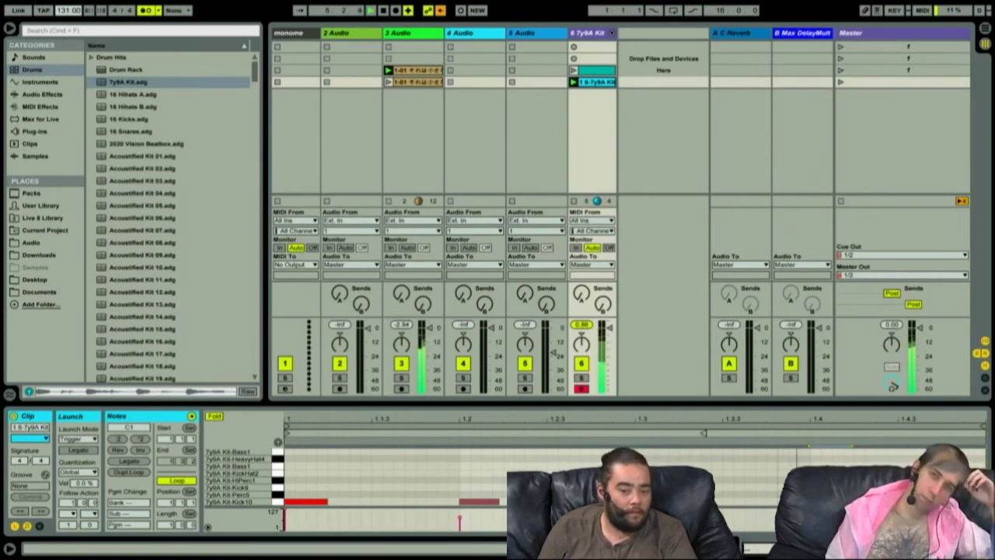
left_click_drag(64, 14, 64, 10)
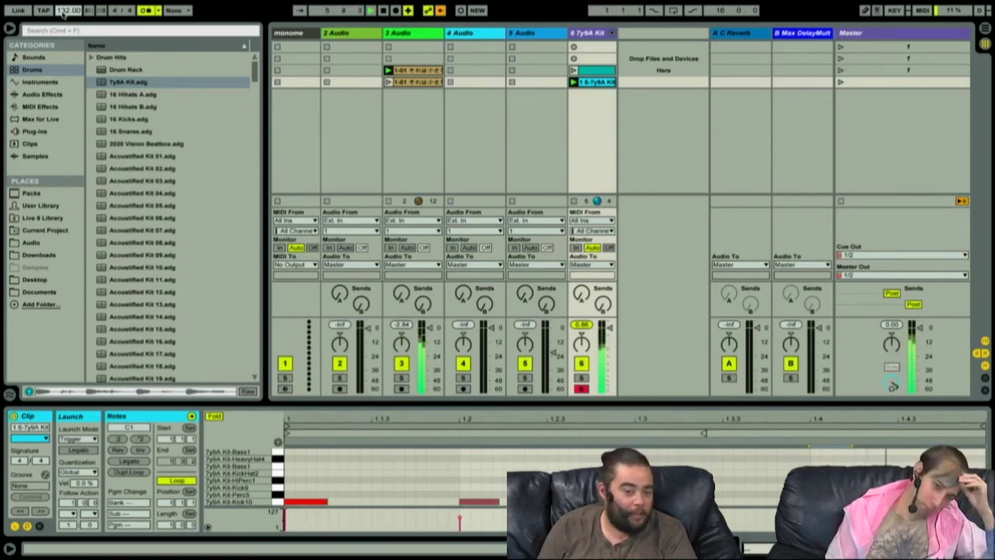
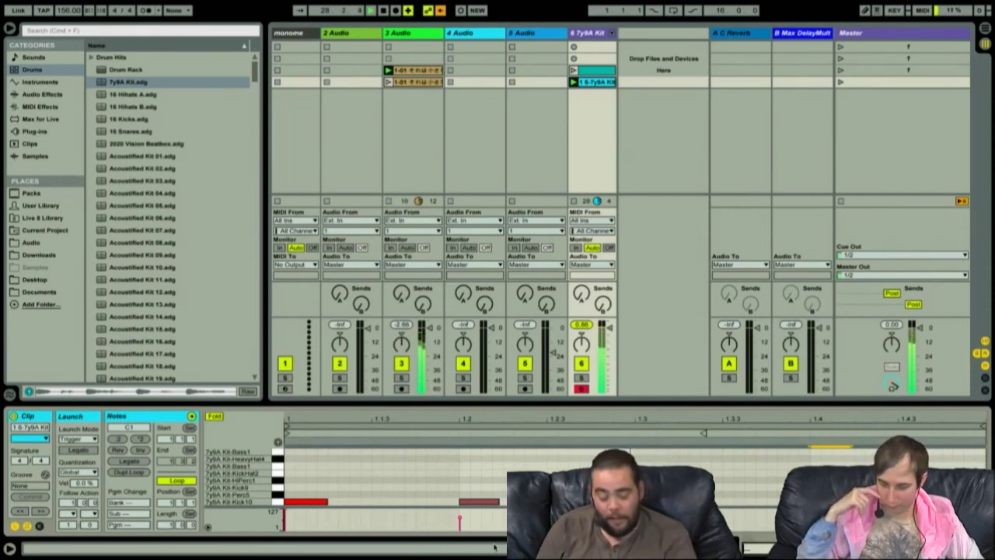
- Overdub extra notes from the drum kit into the playing clip and unfold its note editor to display all pitches
key("shift+Tab")
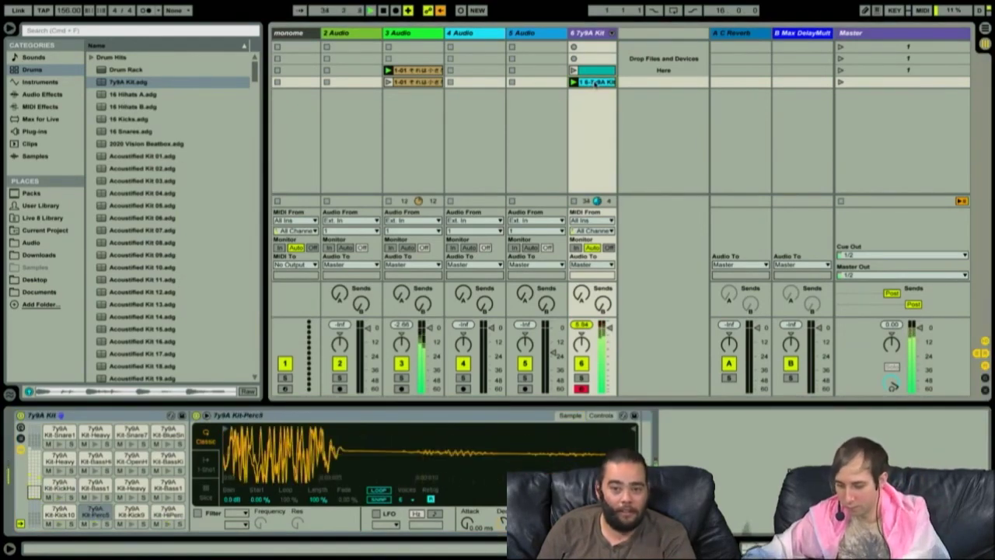
left_click(460, 10)
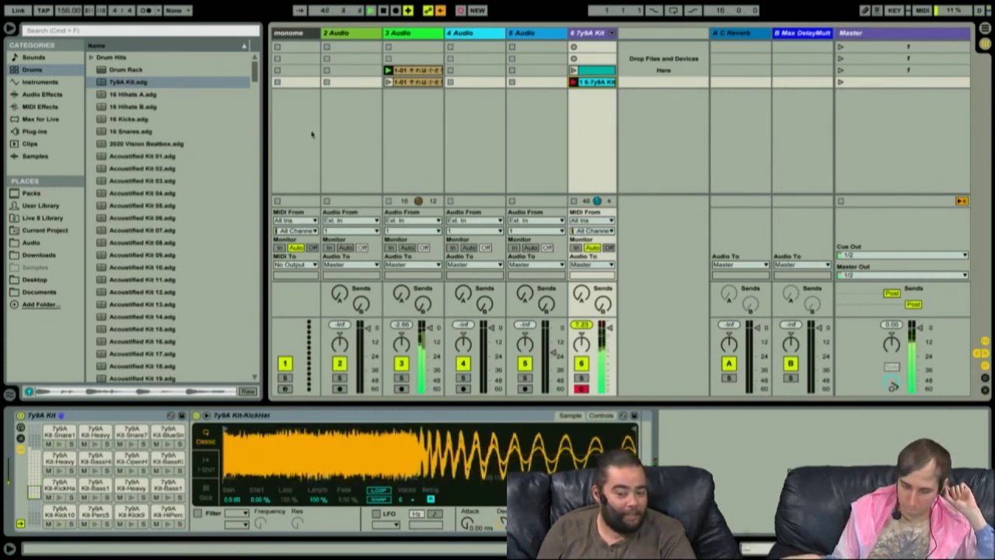
key("shift+Tab")
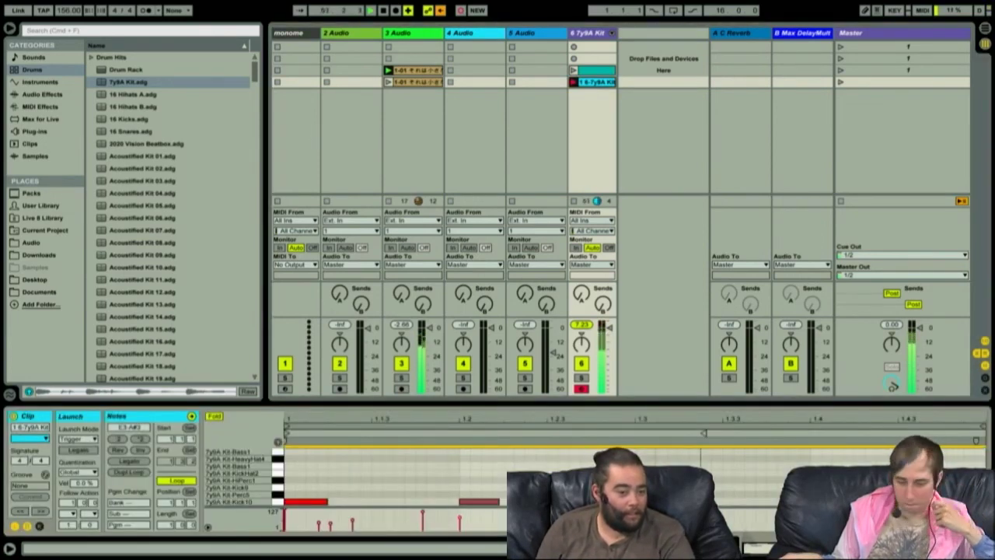
left_click(213, 416)
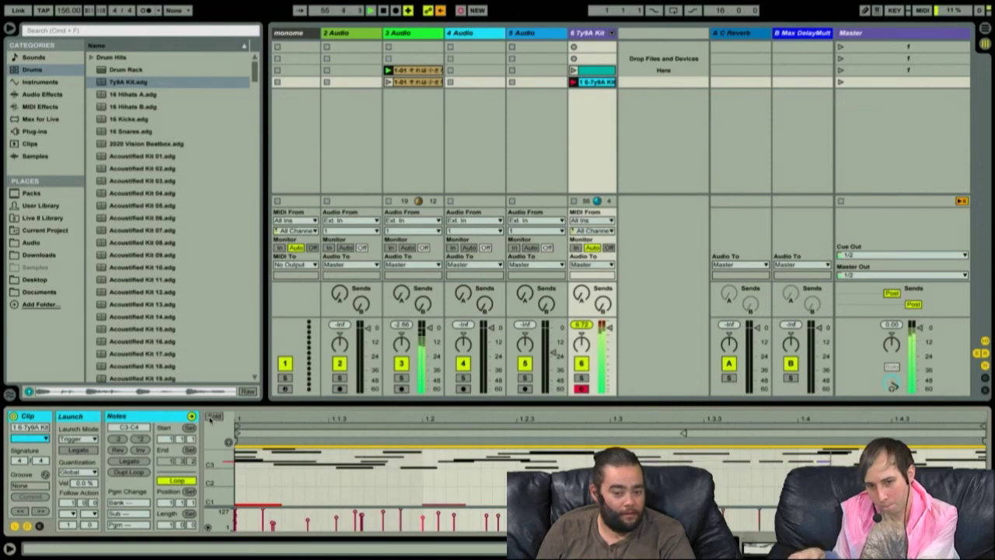
key("space")
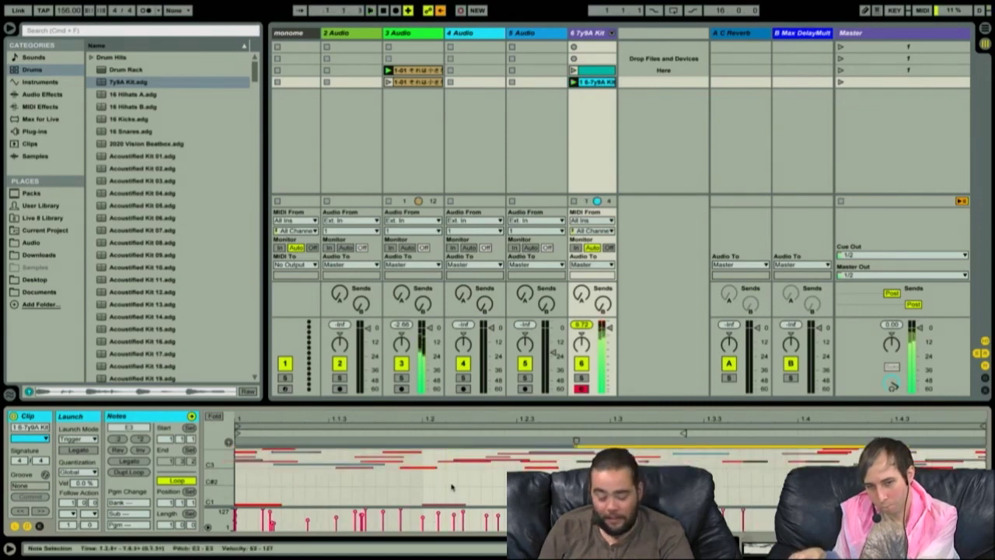
left_click(466, 483)
key("space")
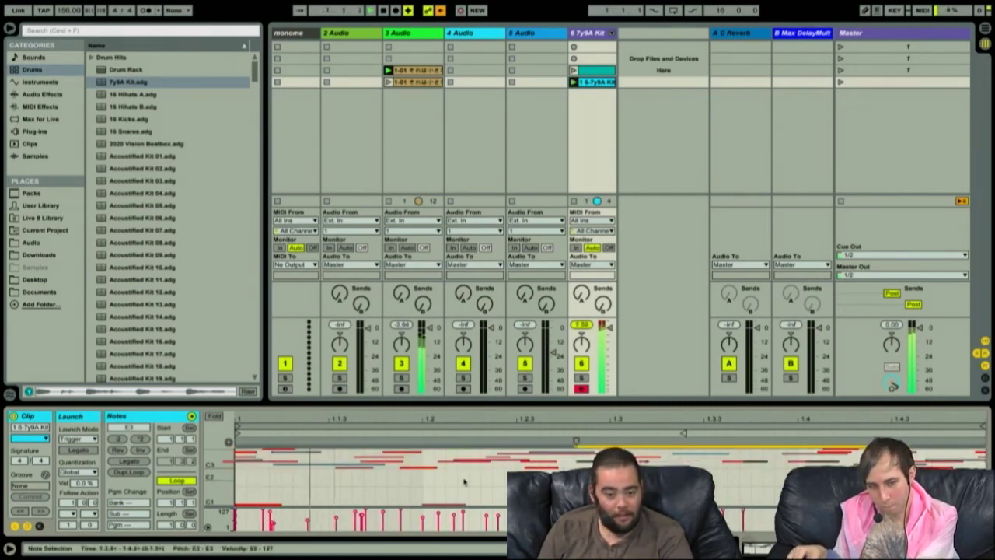
- Select all notes in the drum clip, undo the overdubbed notes, and fold the note editor again
key("ctrl+a")
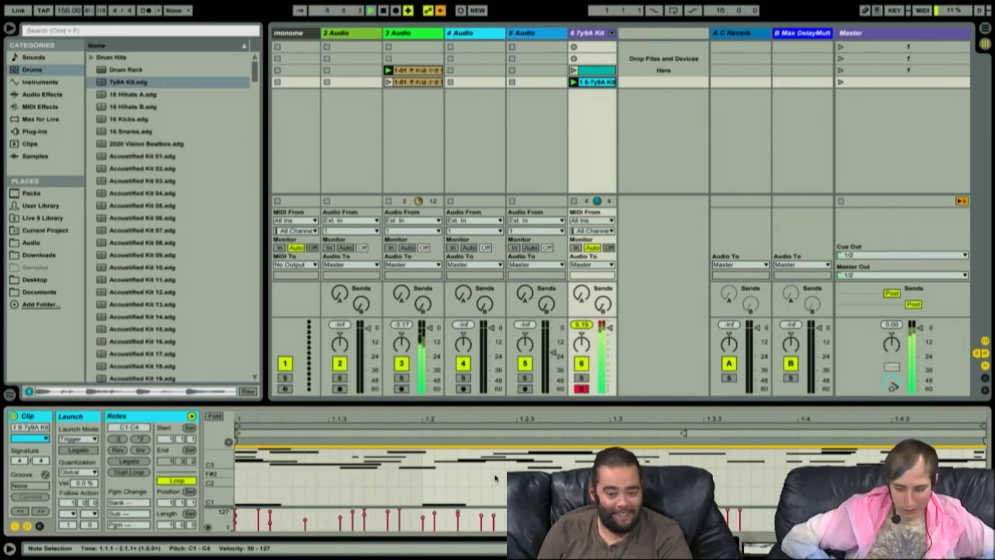
key("ctrl+z")
key("ctrl+z")
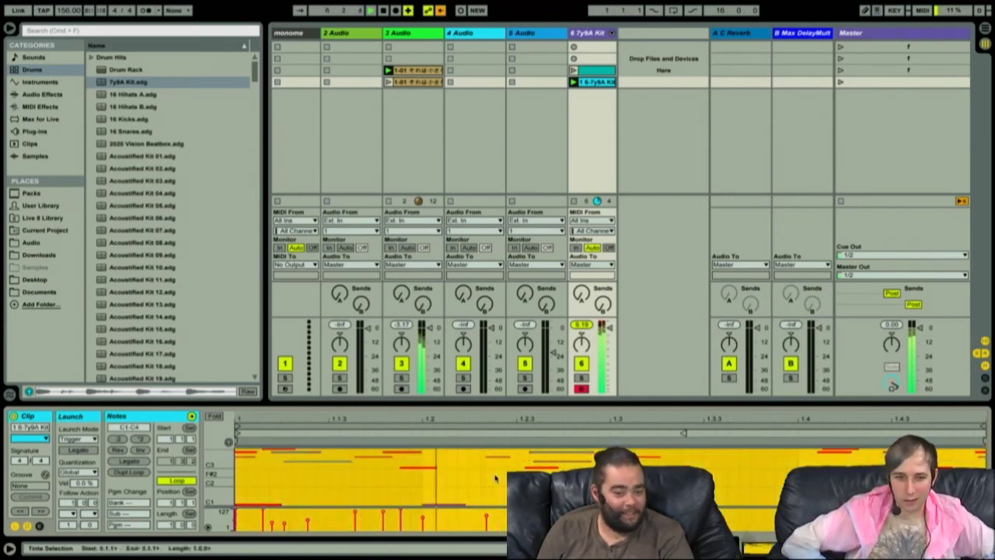
key("ctrl+z")
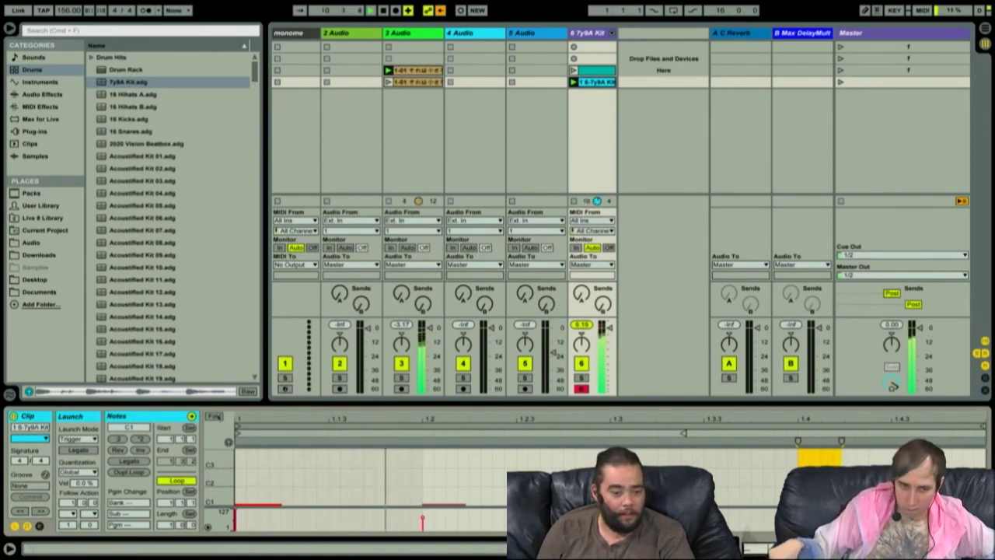
key("f")
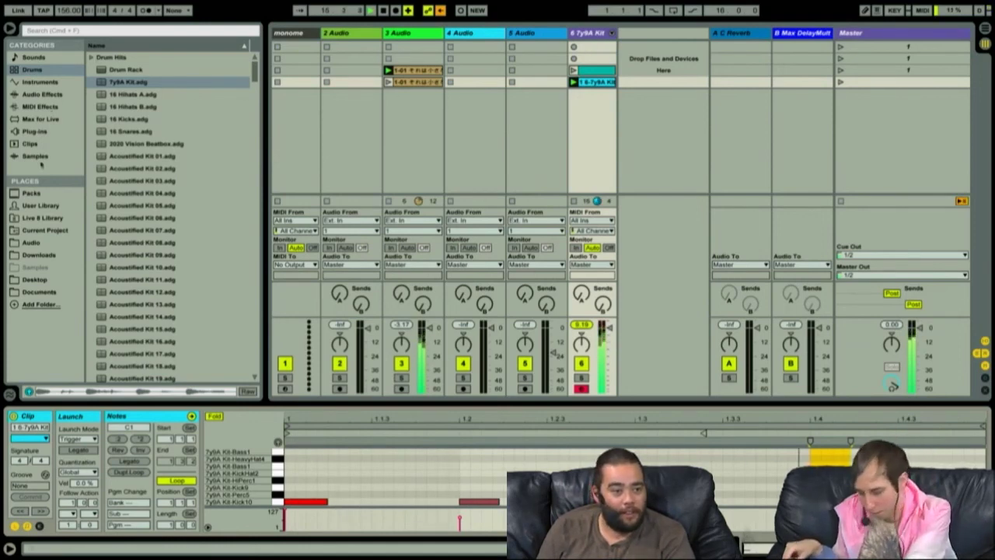
- Examine the devices in the browser's Instruments category, ending on Simpler
left_click(44, 80)
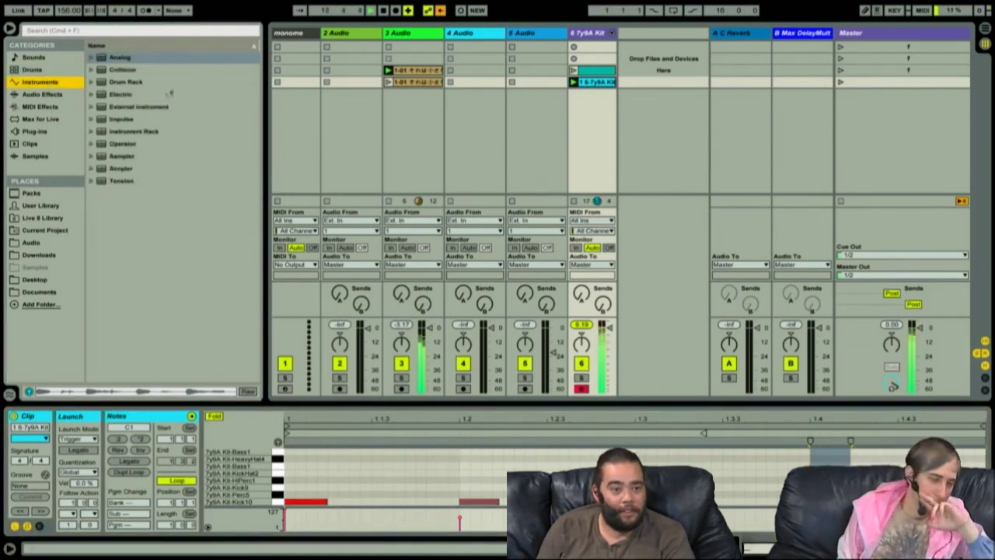
left_click(138, 169)
key("Up")
key("Up")
key("Up")
key("Up")
key("Up")
key("Up")
key("Up")
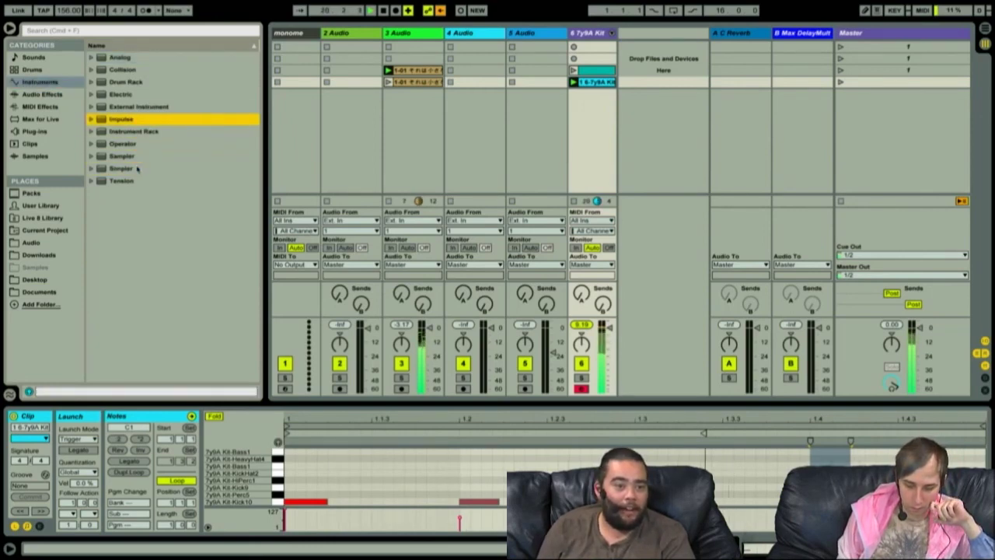
key("Down")
key("Down")
key("Down")
key("Down")
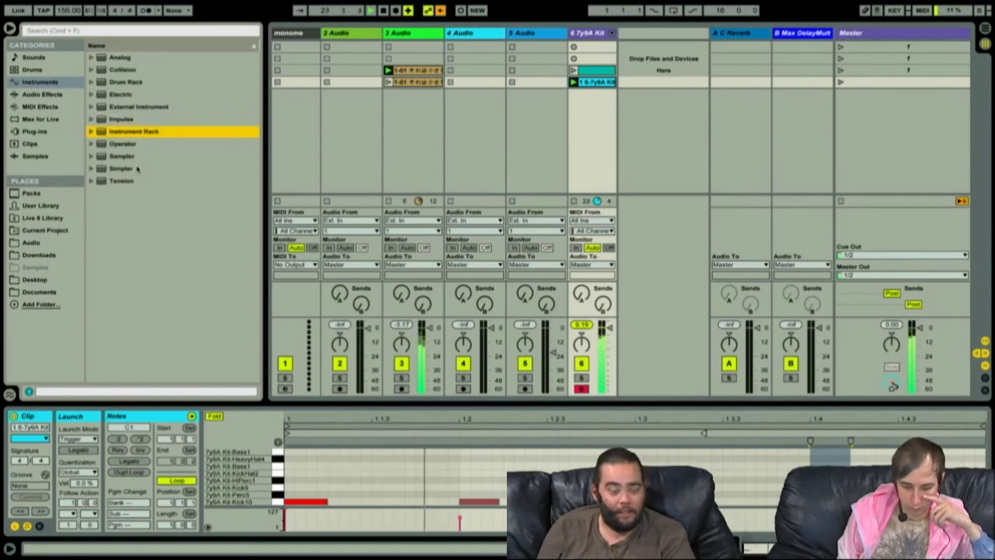
key("Down")
key("Down")
key("Down")
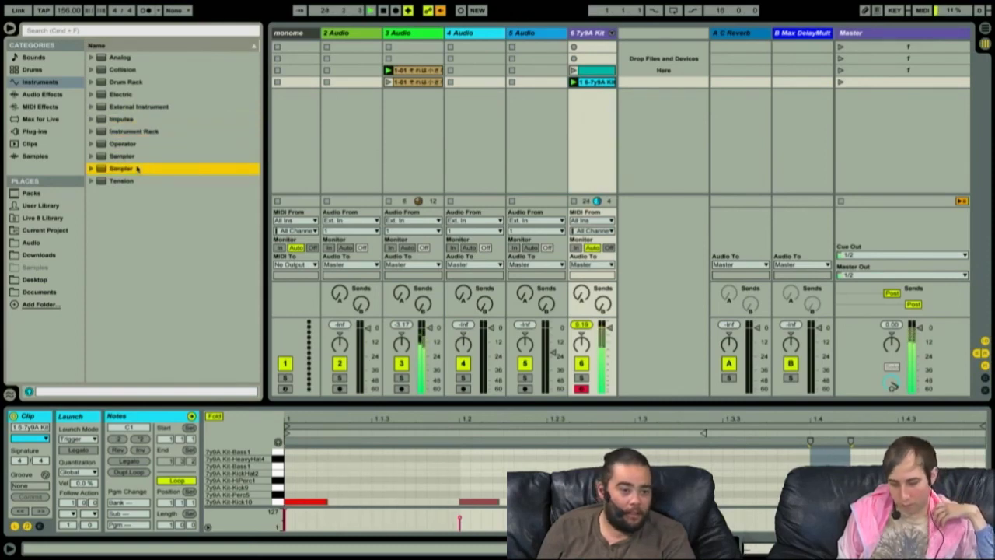
left_click(92, 168)
left_click(91, 168)
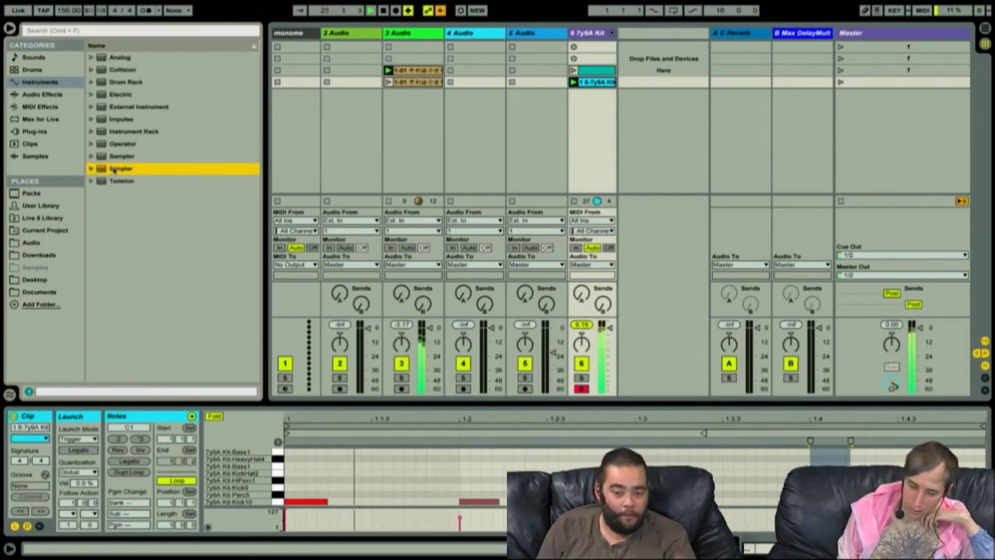
- Load Simpler onto a new track beside the 7y9A Kit track
key("shift+Tab")
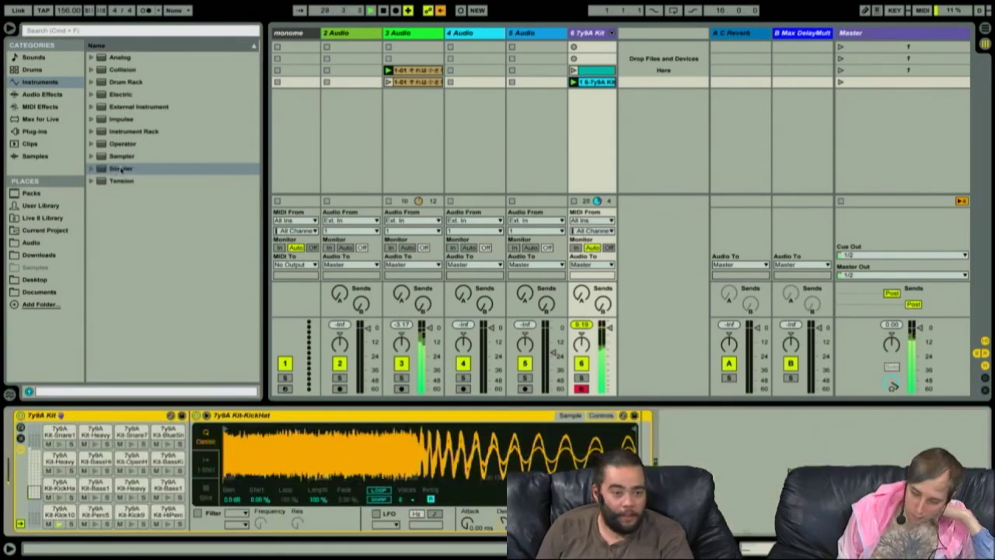
left_click(121, 169)
left_click_drag(295, 153, 653, 119)
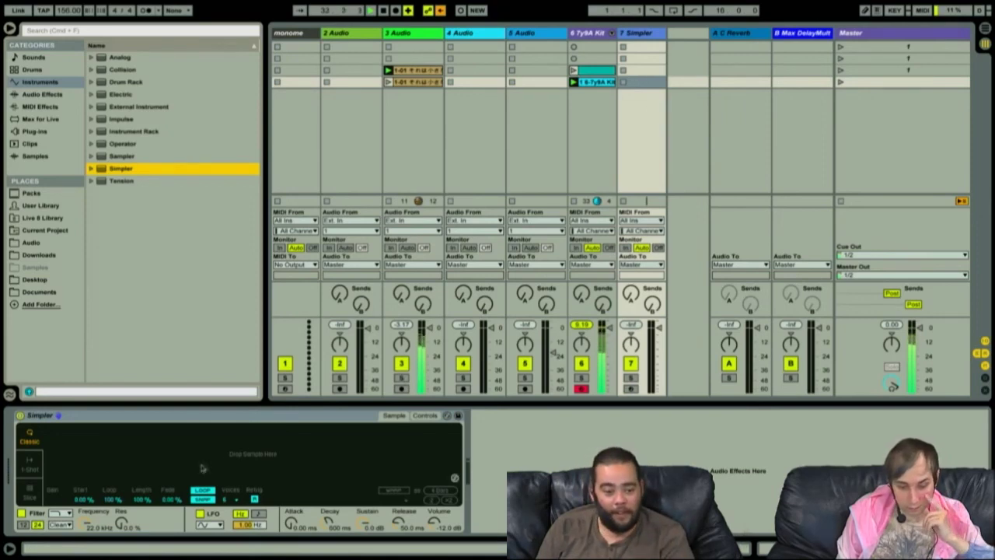
- Try Simpler's Slice, 1-Shot and Classic modes, and delete the Simpler track
left_click(32, 489)
left_click(34, 469)
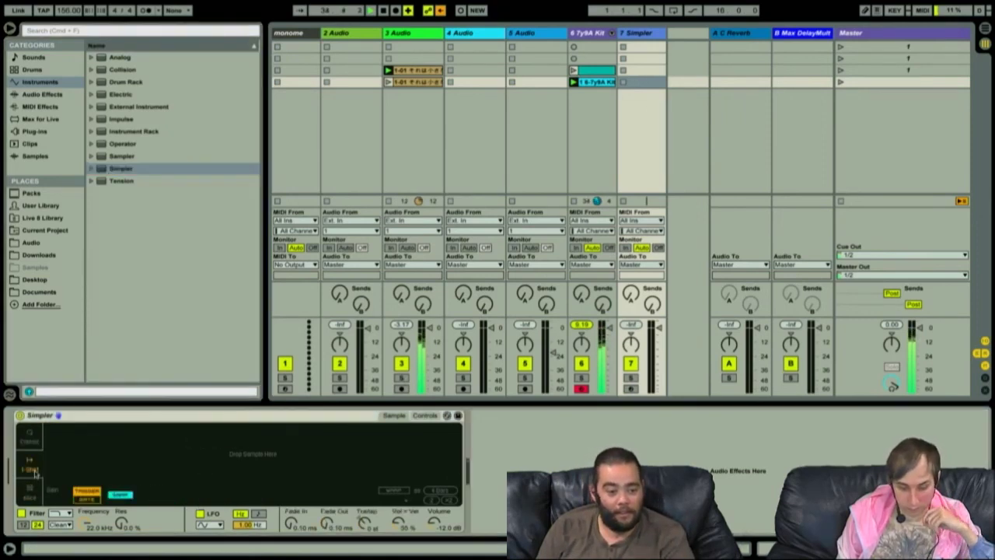
left_click(33, 444)
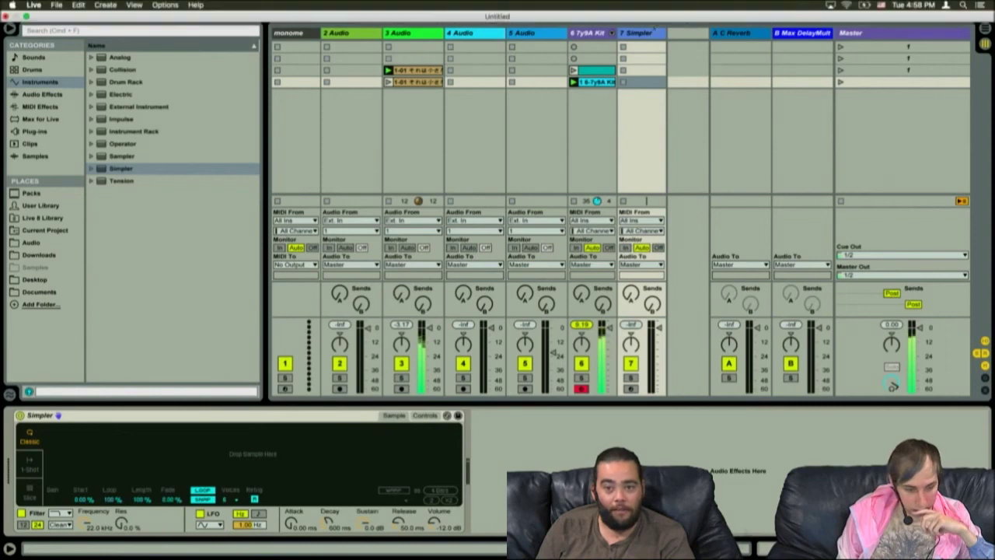
left_click(642, 32)
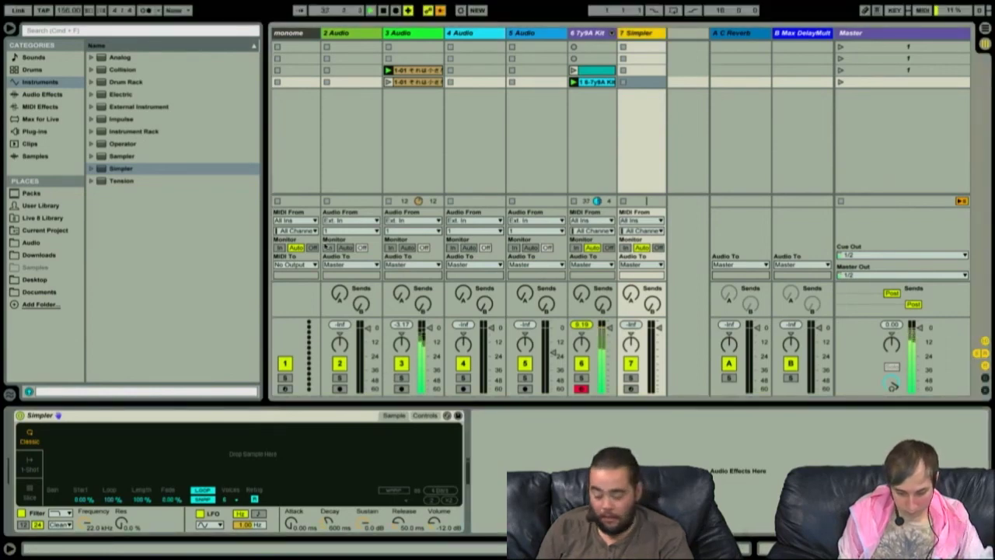
key("Delete")
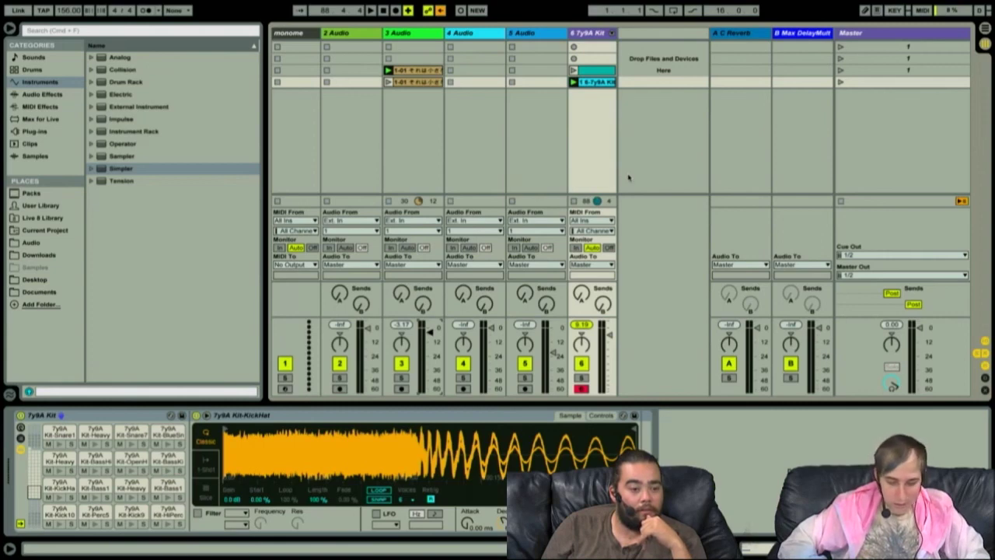
- Delete the clips in the third and fourth scenes from the 3 Audio track through the 7y9A Kit track
left_click(414, 72)
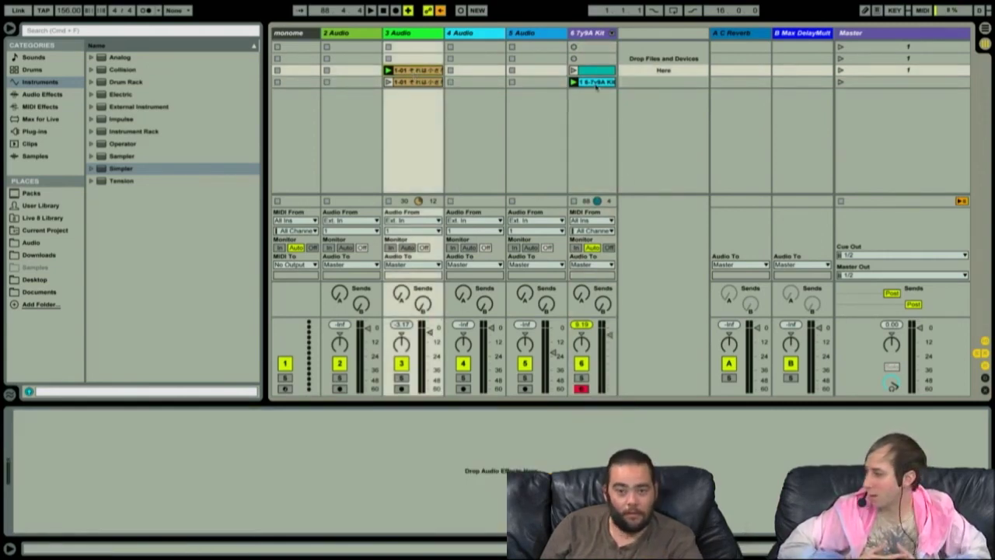
left_click(595, 83)
key("Delete")
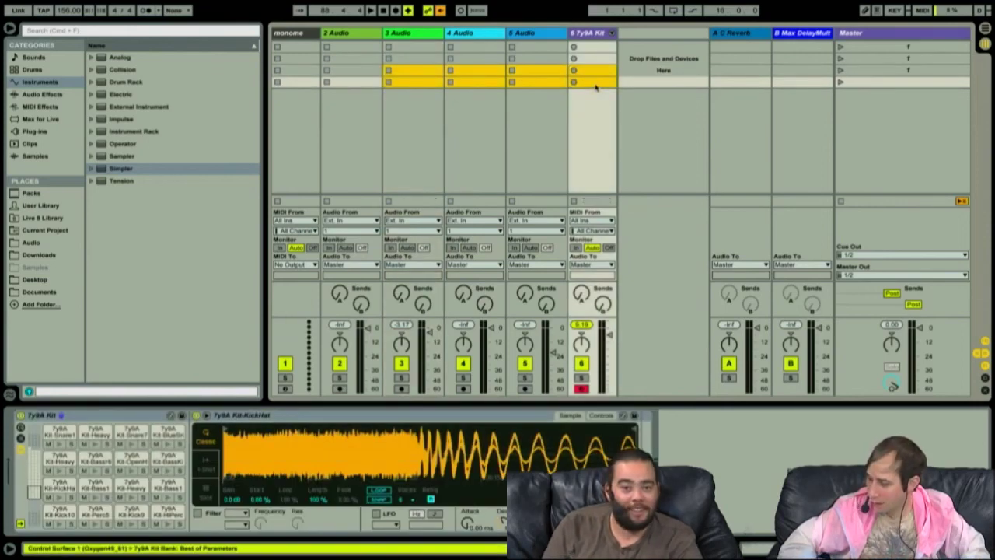
key("super+s")
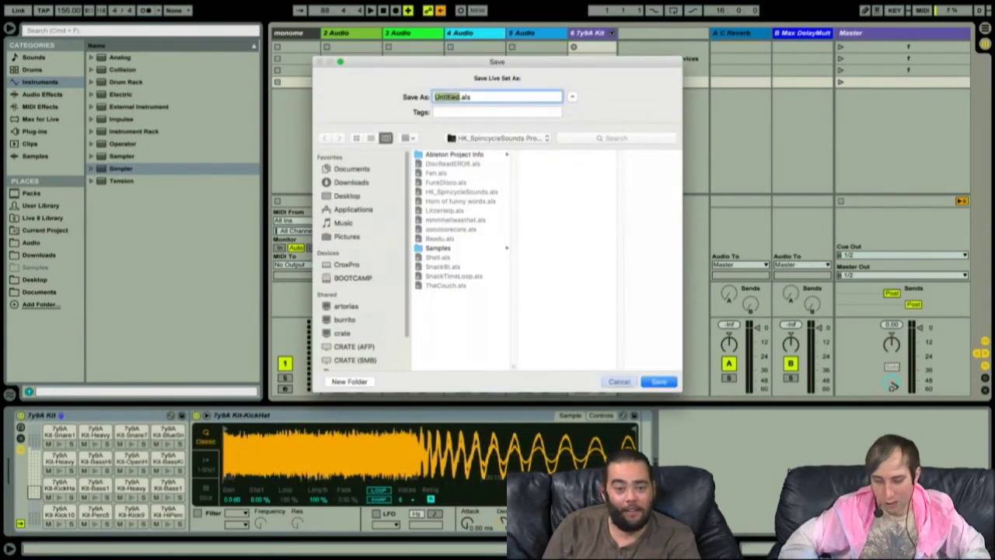
key("Escape")
left_click(643, 118)
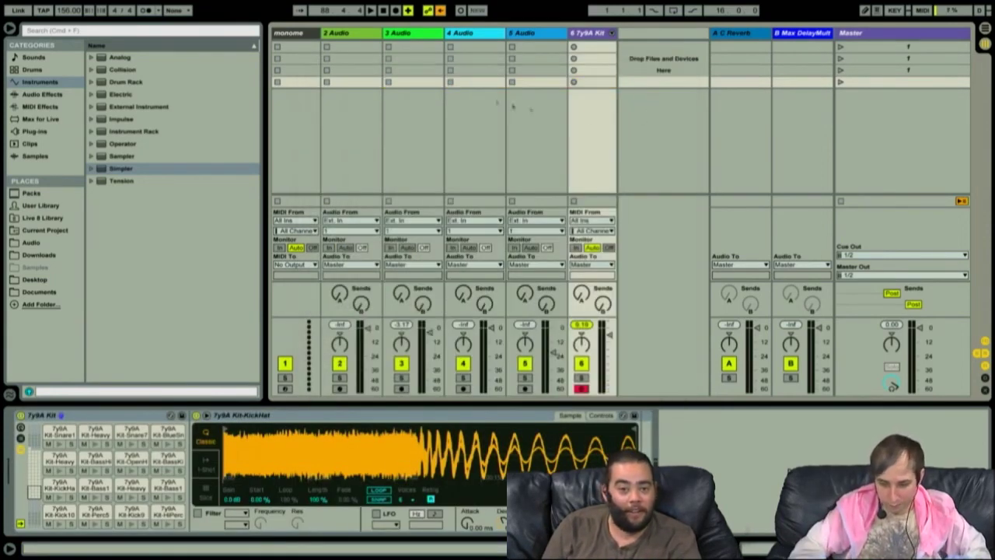
- Undo the deletion of the song and drum clips in the third and fourth scenes
left_click(401, 71)
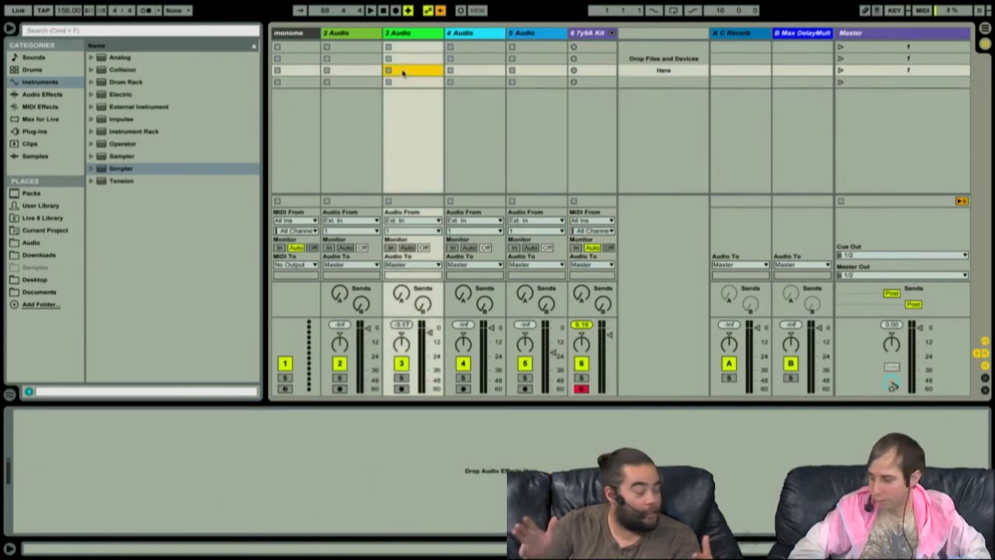
left_click(579, 120)
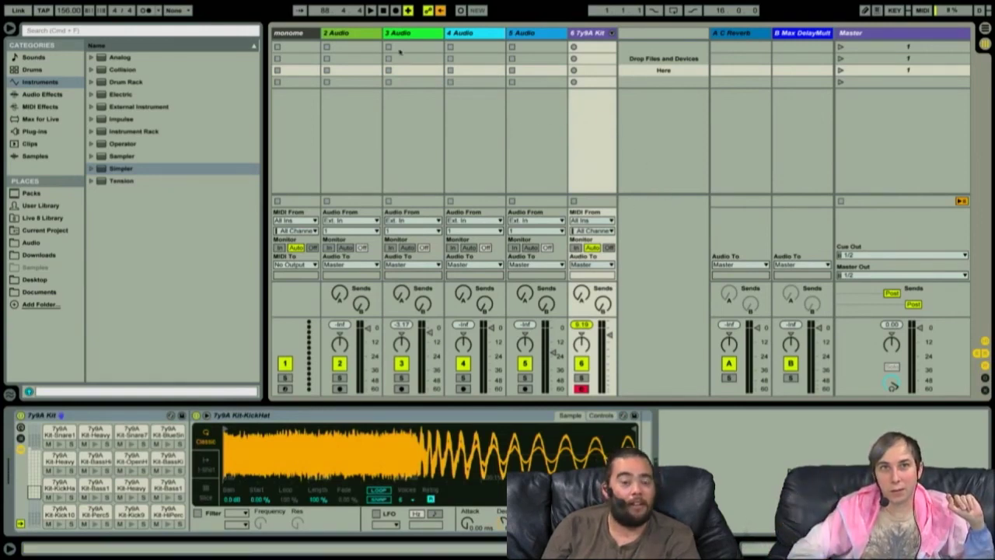
key("super+z")
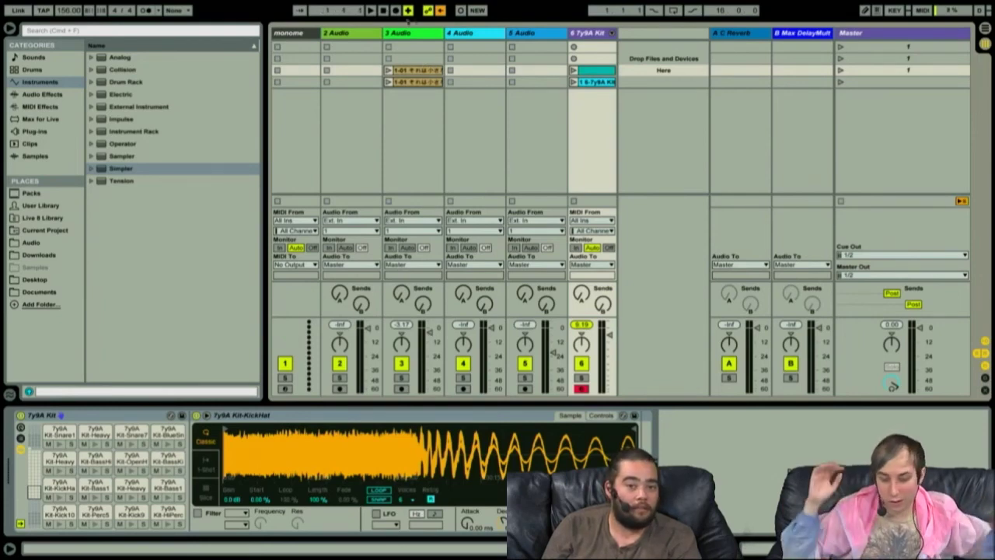
- Record a session performance into the arrangement, launching the 7y9A Kit drum clips and the third and fourth scene song clips on 3 Audio
left_click(573, 70)
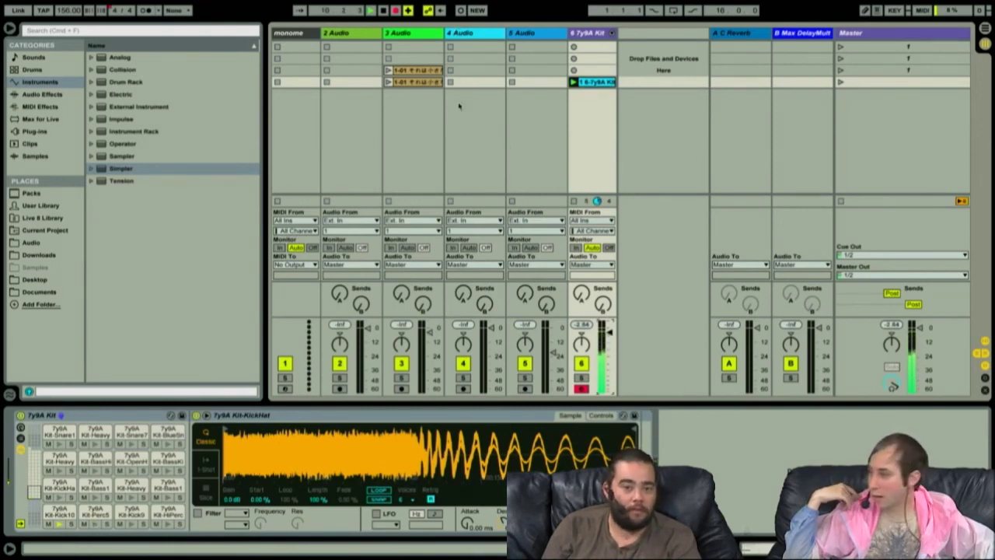
left_click(387, 70)
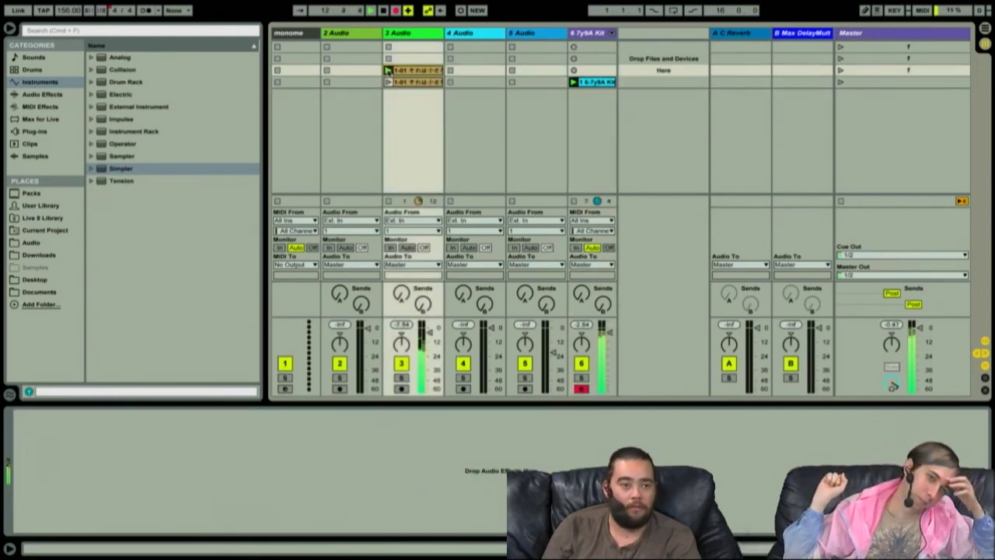
left_click(387, 81)
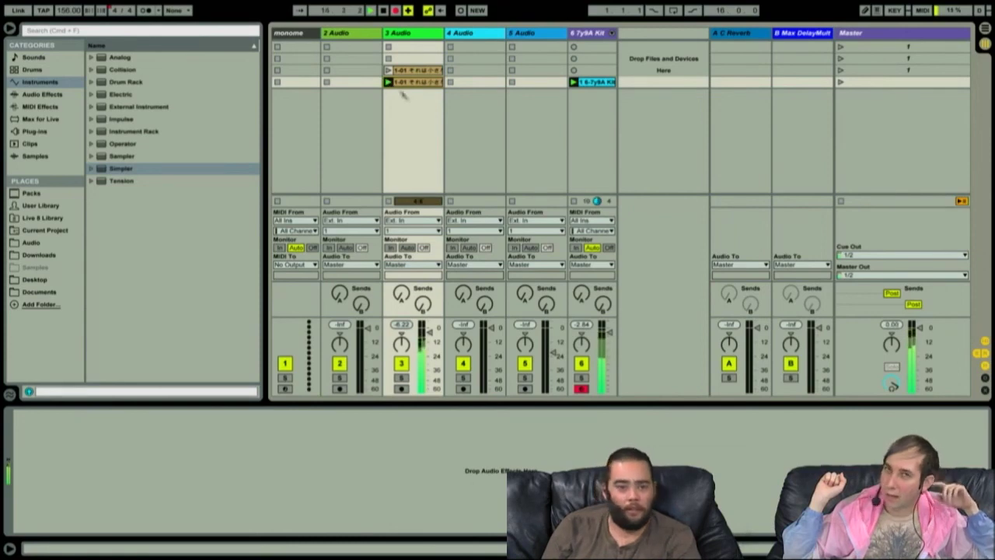
double_click(404, 81)
key("shift+Tab")
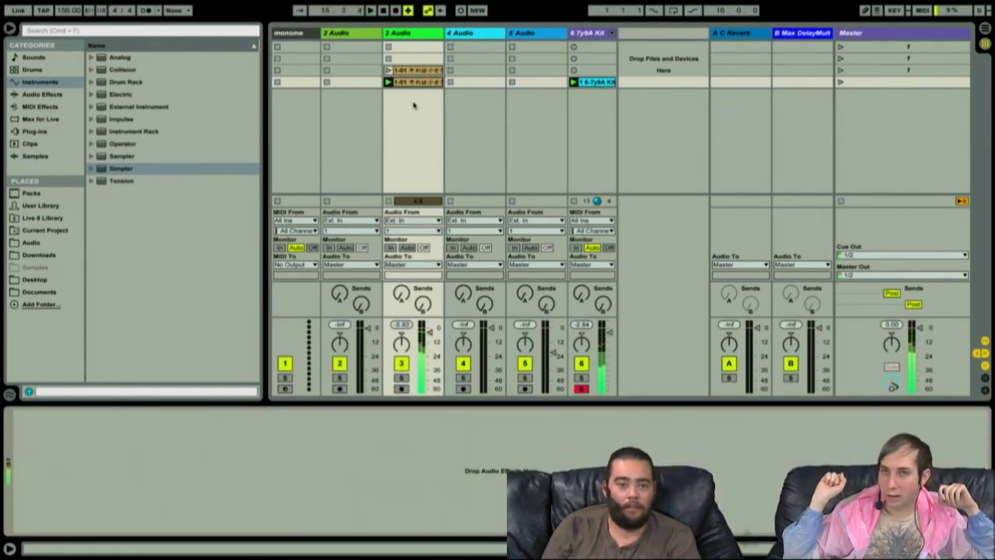
- Show the Arrangement View and examine the recorded clips on the 3 Audio and 7y9A Kit tracks
key("Tab")
left_click_drag(440, 33, 762, 33)
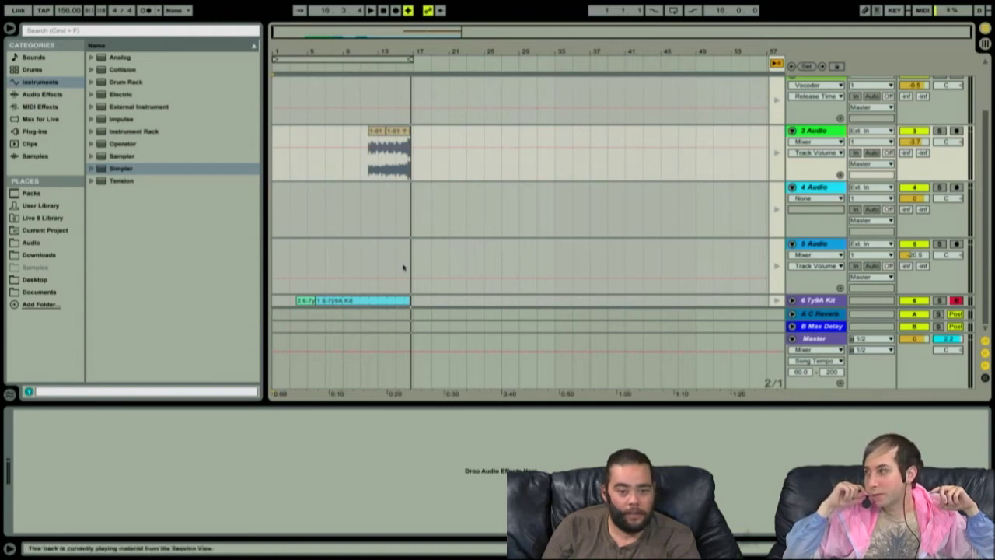
left_click(486, 144)
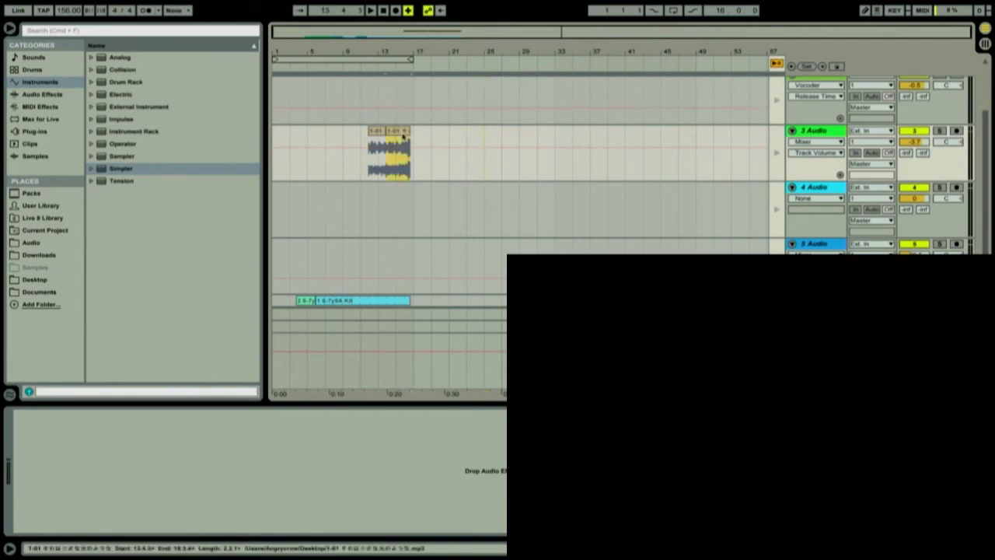
- Delete the recorded clips from 3 Audio through 7y9A Kit in the arrangement, and return all tracks to arrangement playback
left_click(310, 300)
key("Delete")
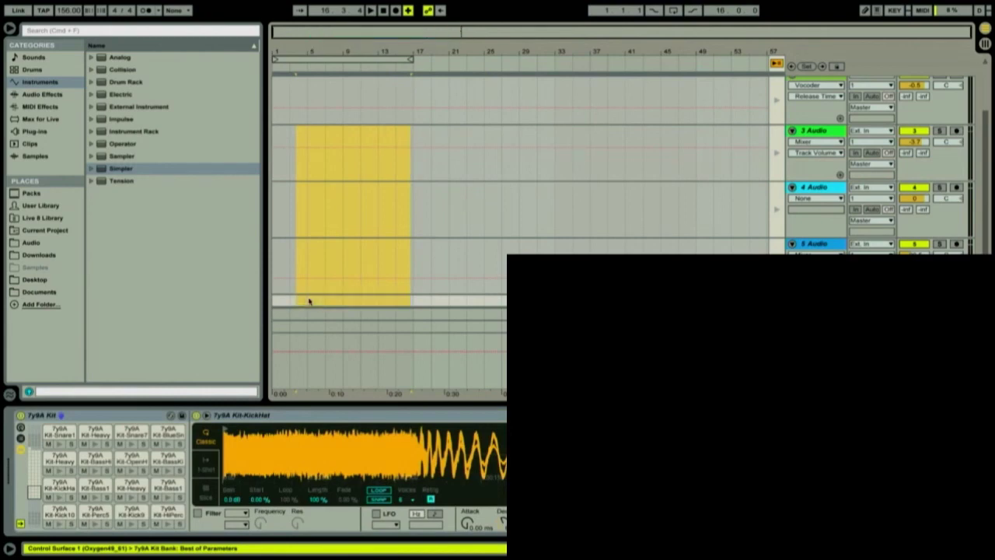
left_click(324, 282)
left_click(313, 215)
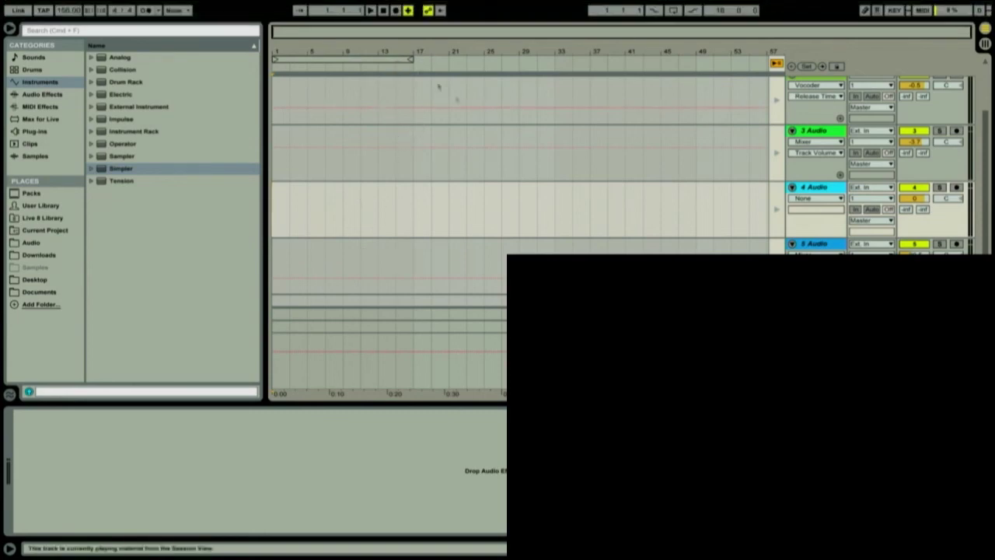
left_click(776, 62)
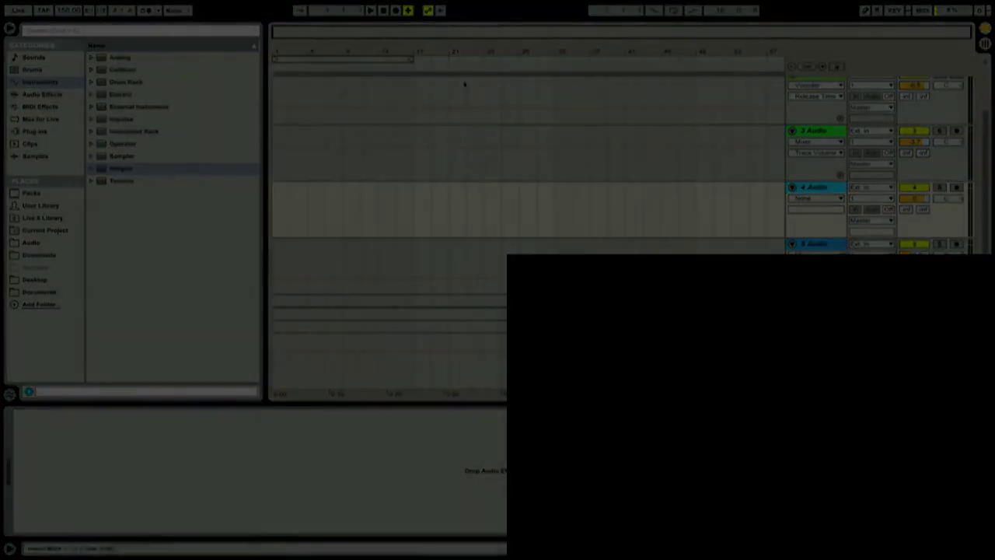